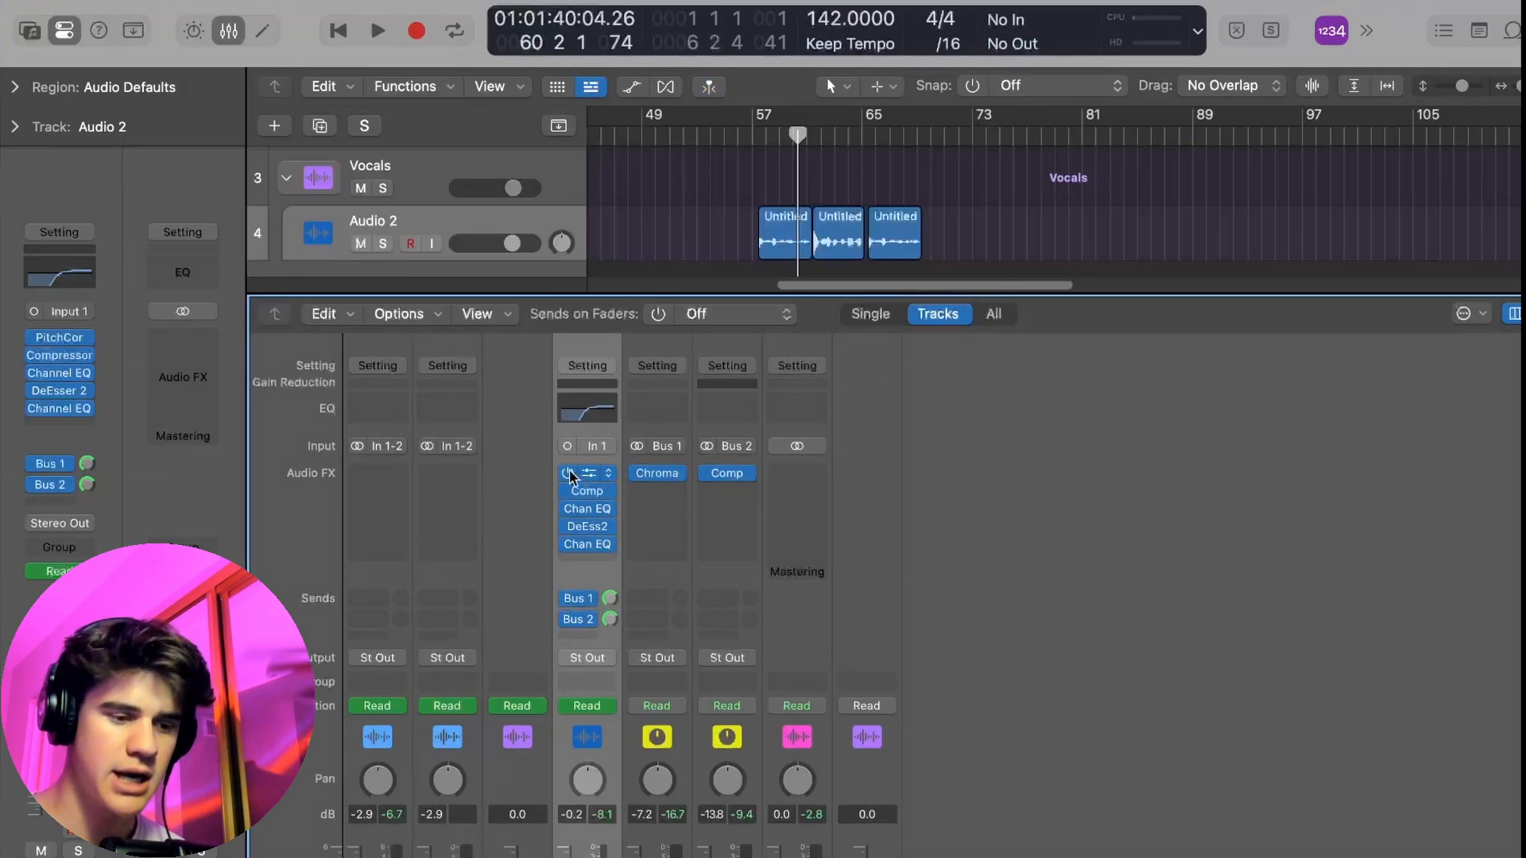
Step: Bypass all five audio effects on the Audio 2 channel, from PitchCor down to the last Chan EQ, and hide the mixer
click(569, 473)
click(568, 491)
click(568, 509)
click(705, 479)
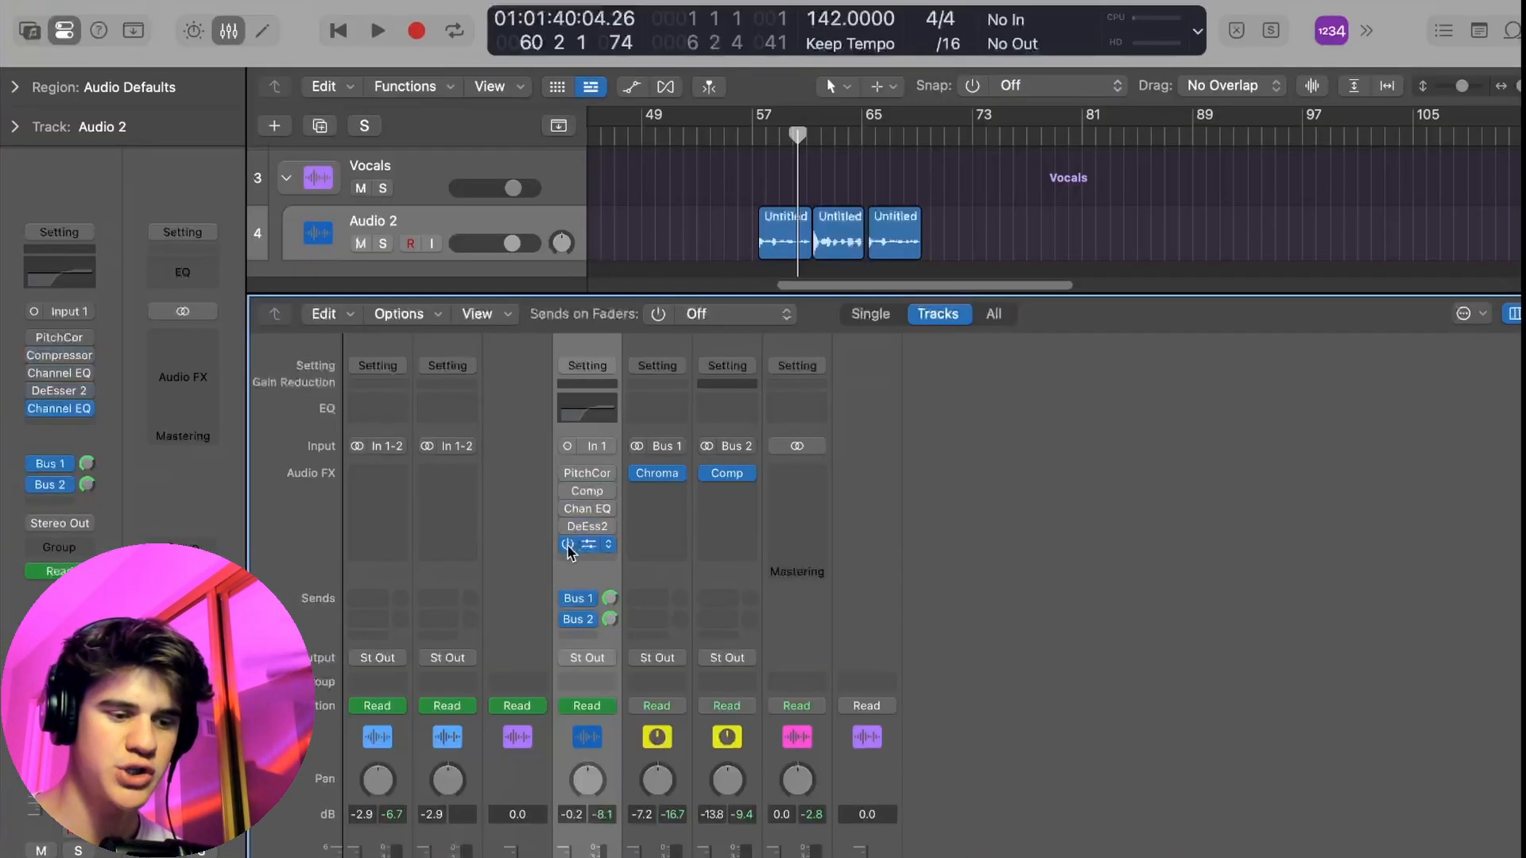
click(704, 508)
key(x)
Step: Mute the "Antenna" 142 BPM track and play the unprocessed vocal from the start of the first Audio 2 region
scroll(795, 266, up, 5)
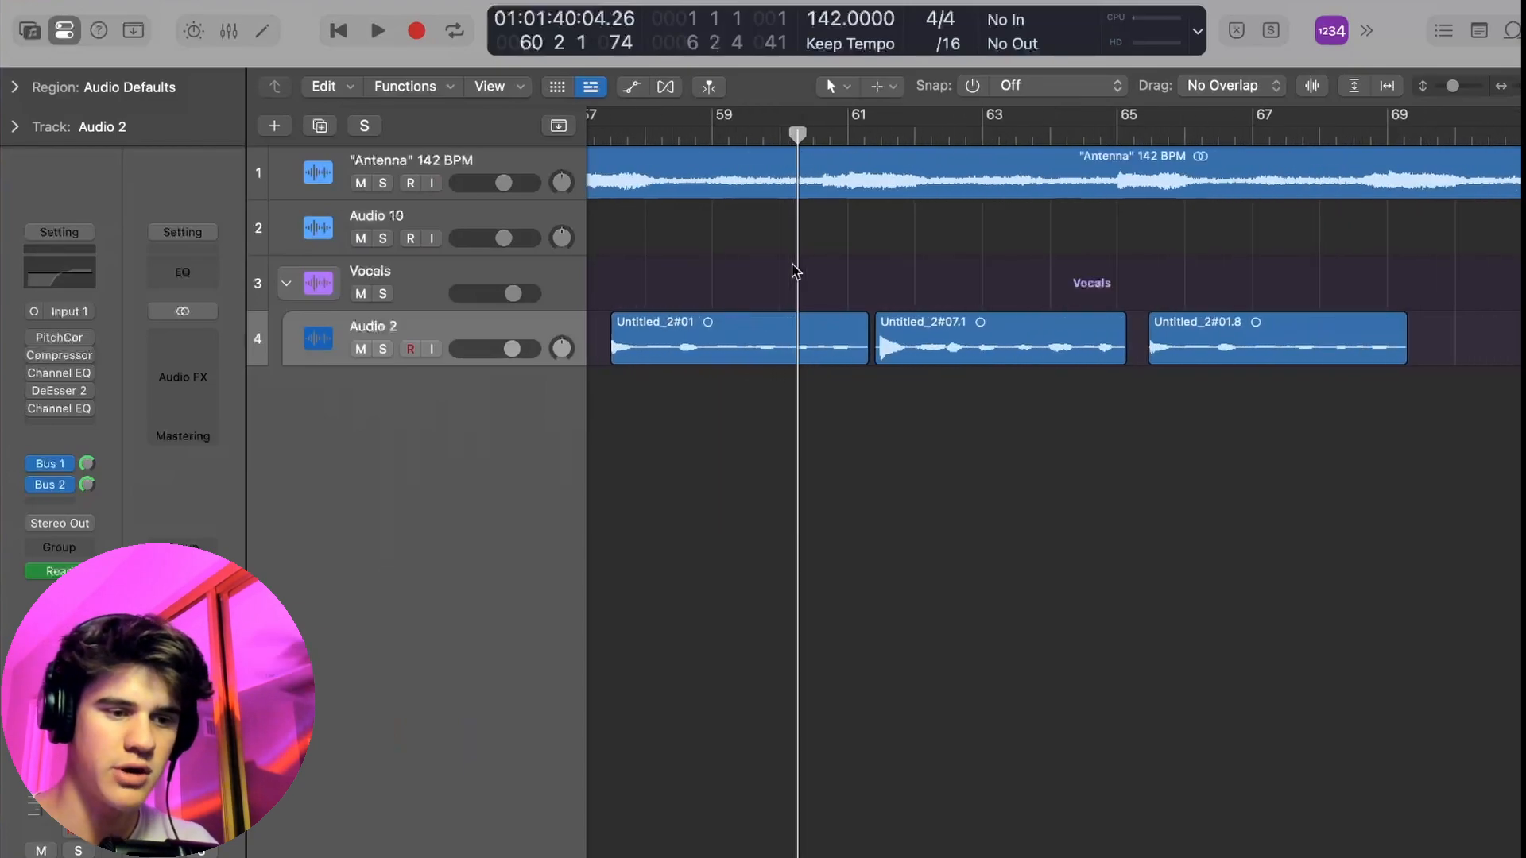
click(628, 138)
click(610, 138)
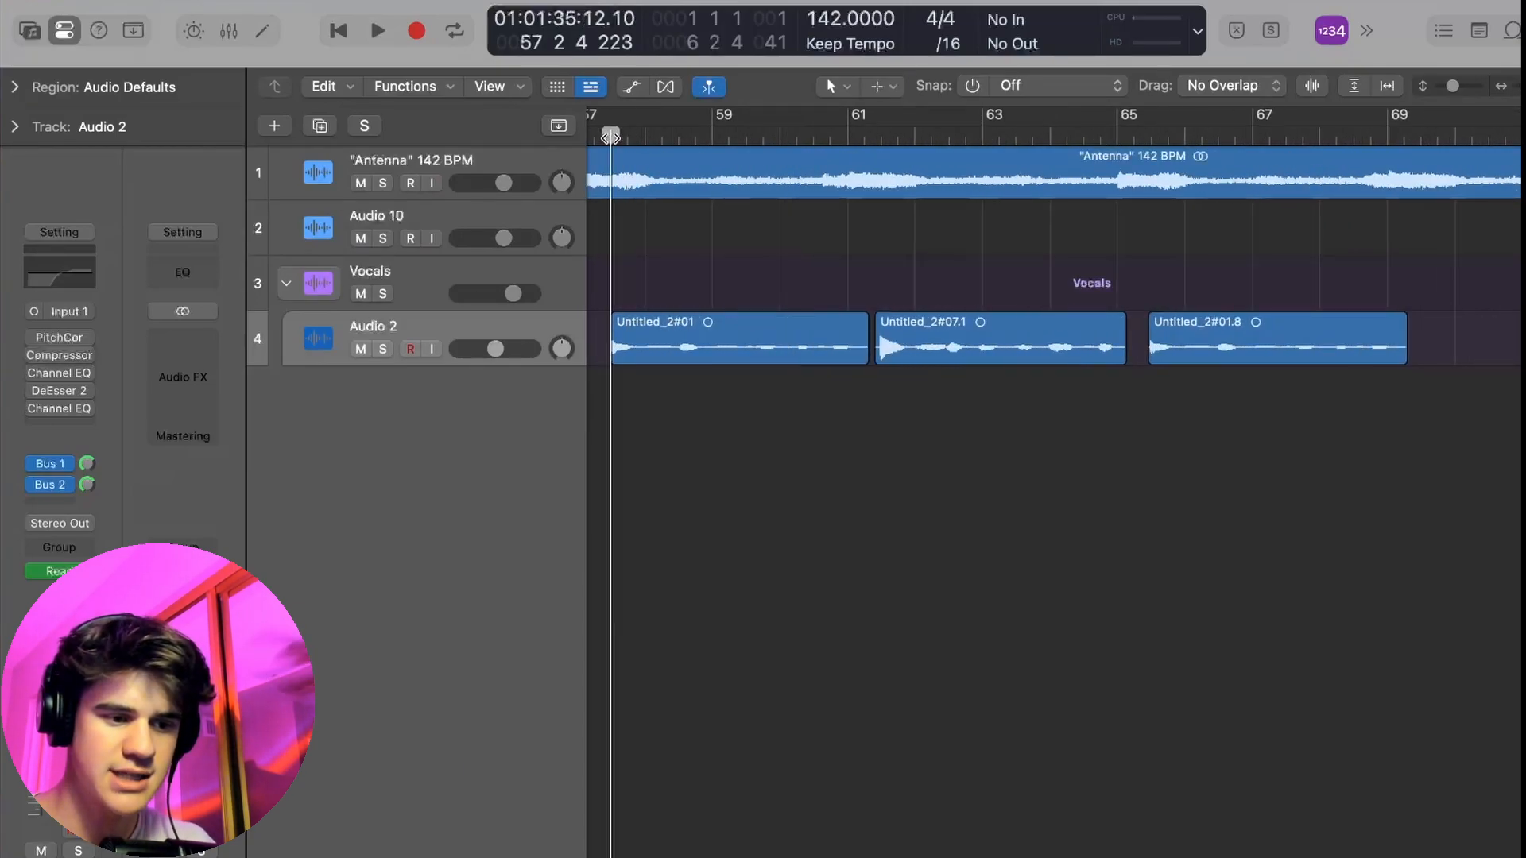
click(361, 182)
key(space)
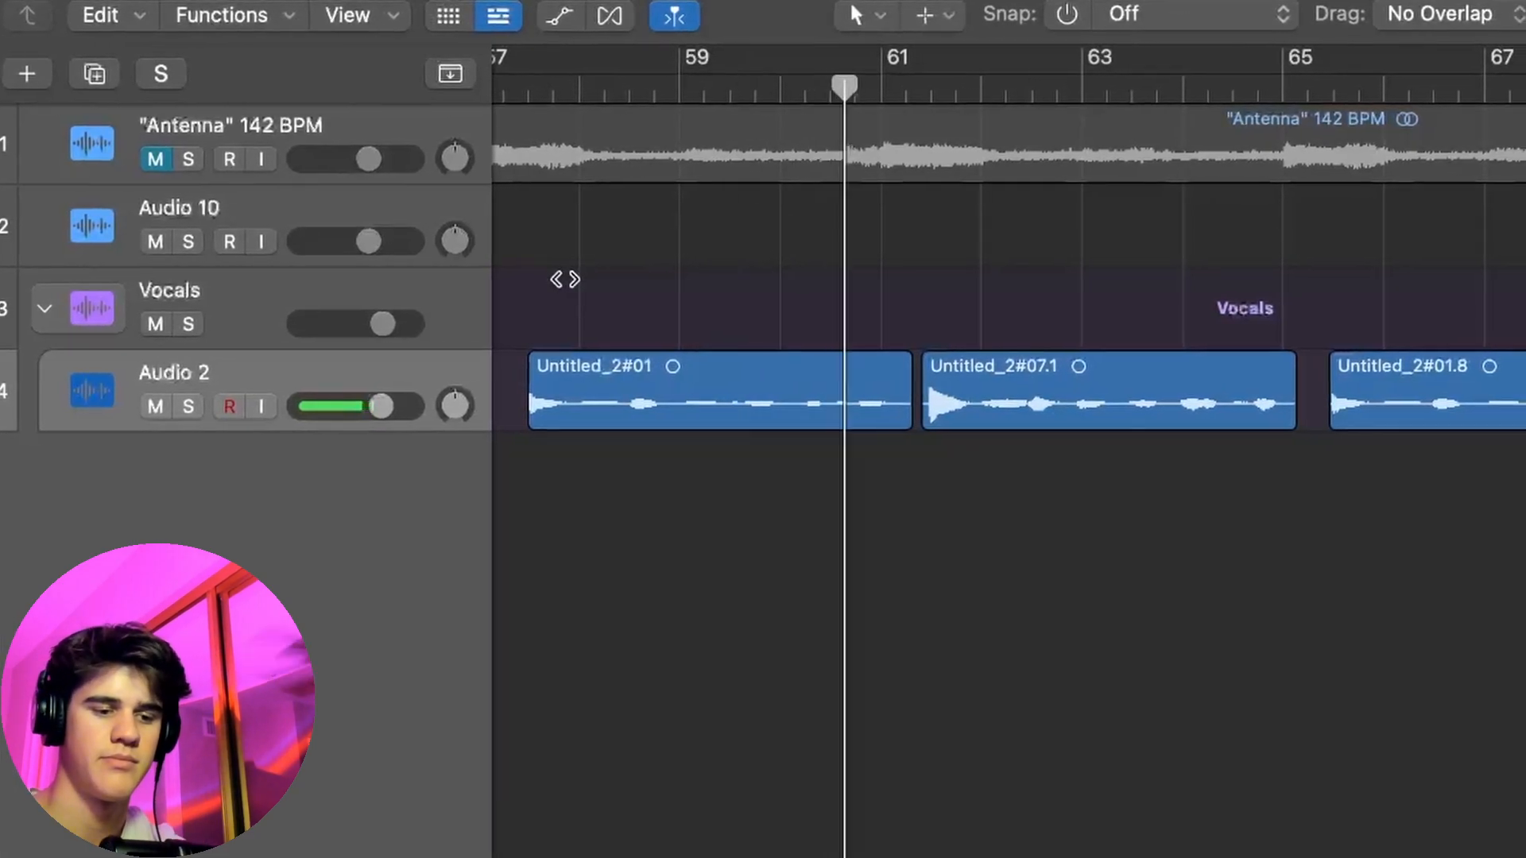
key(space)
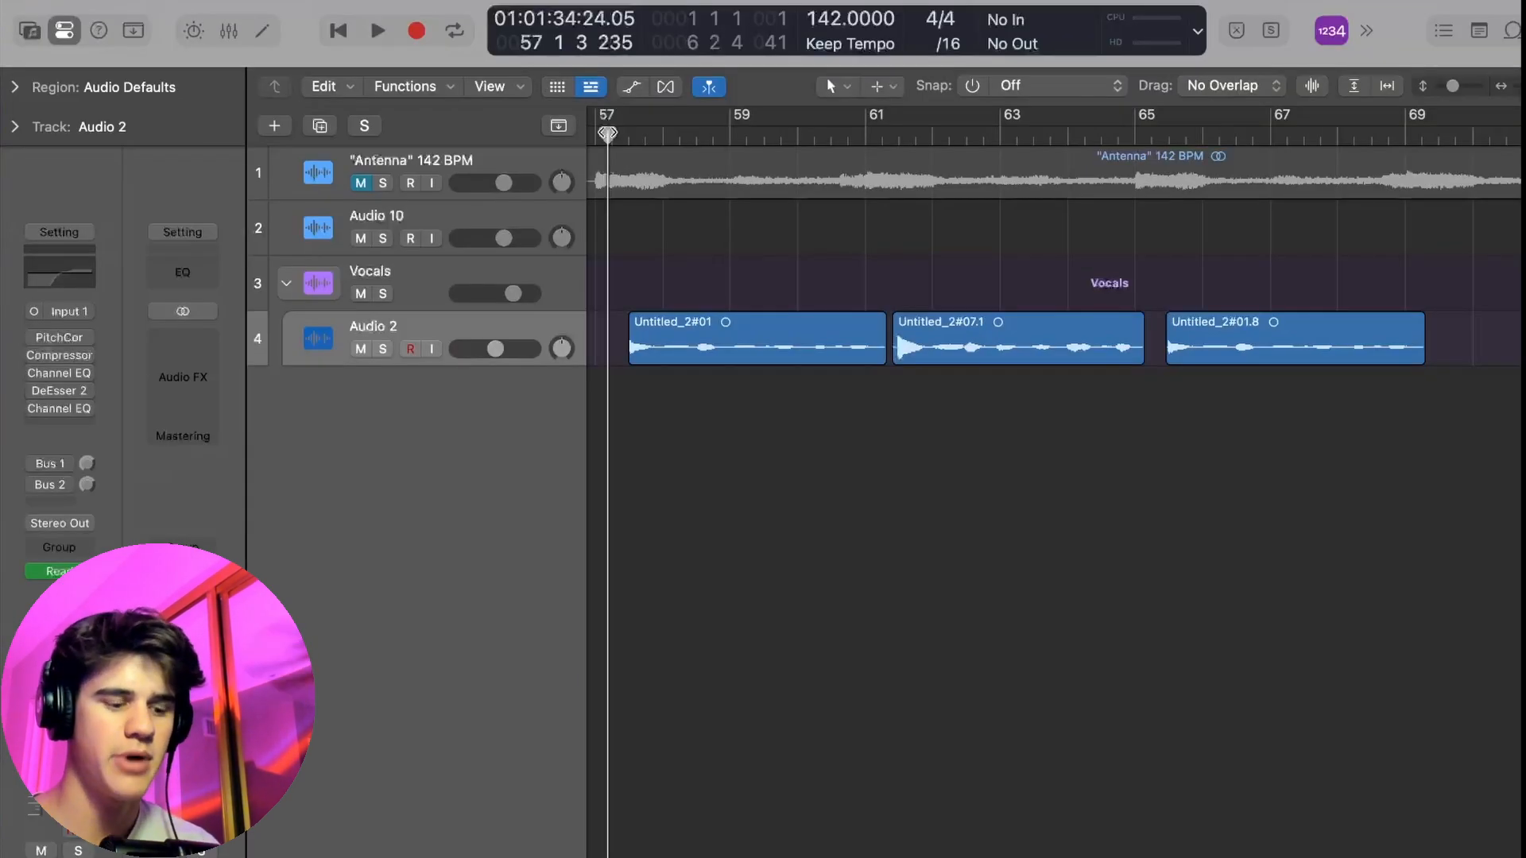
Step: Place the playhead just before the first vocal region, then re-enable Pitch Correction on the Audio 2 channel and open its settings
drag(607, 134, 616, 134)
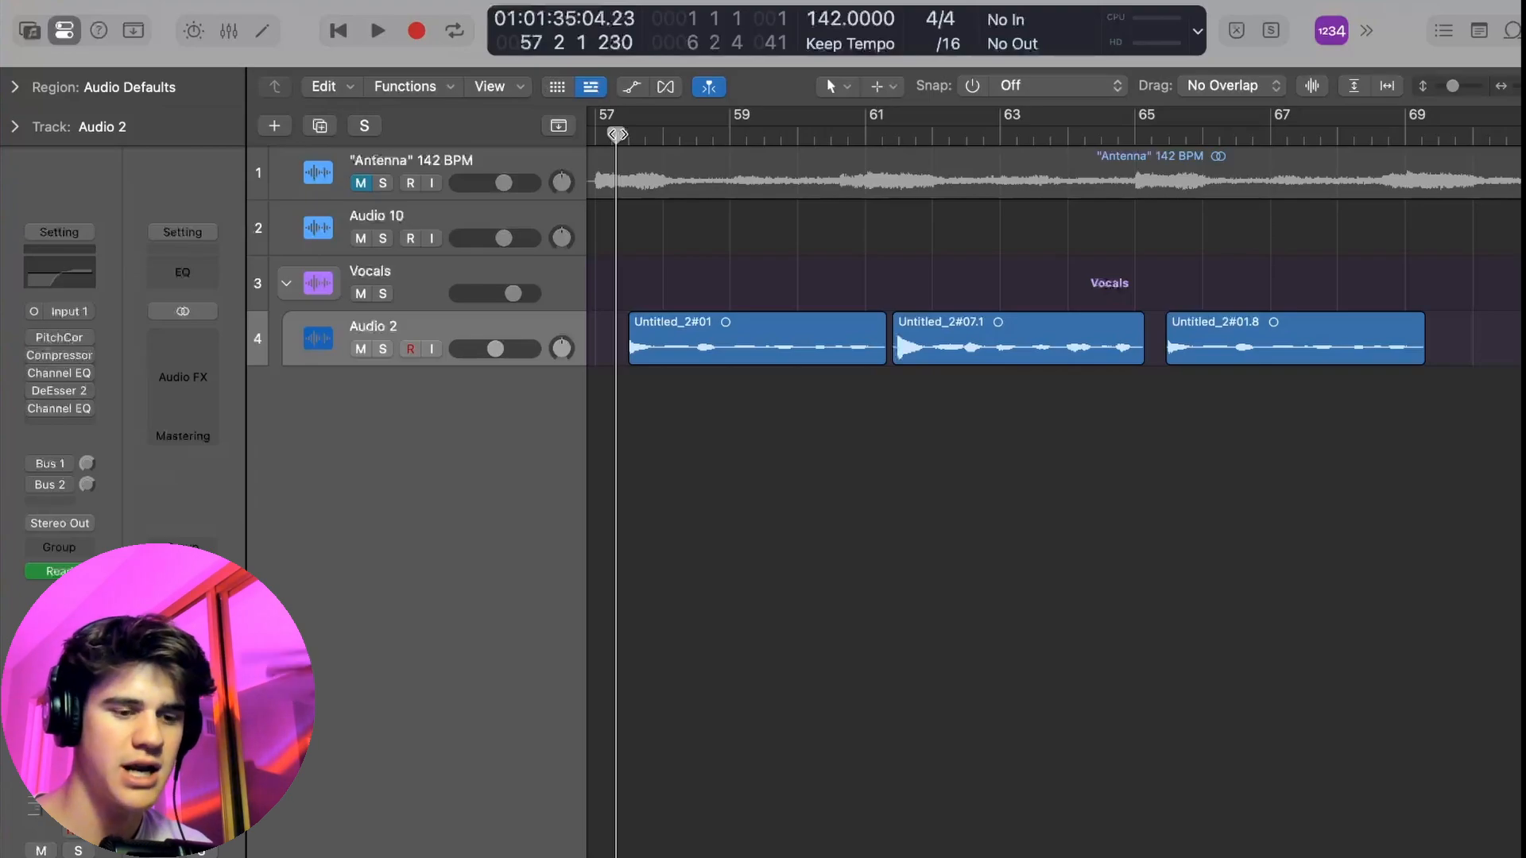
key(x)
scroll(662, 477, down, 2)
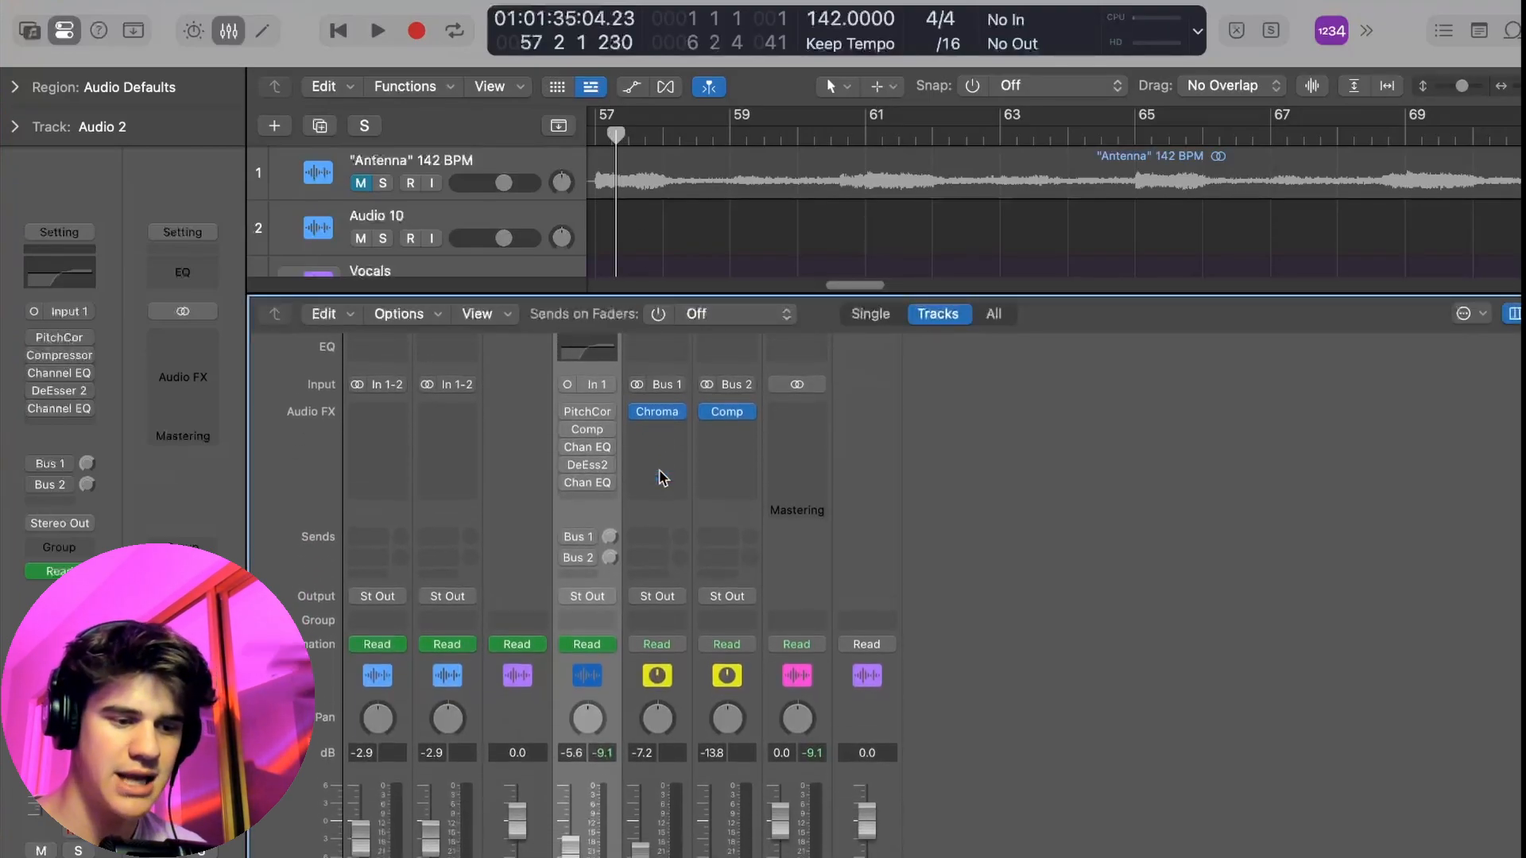
scroll(662, 477, up, 2)
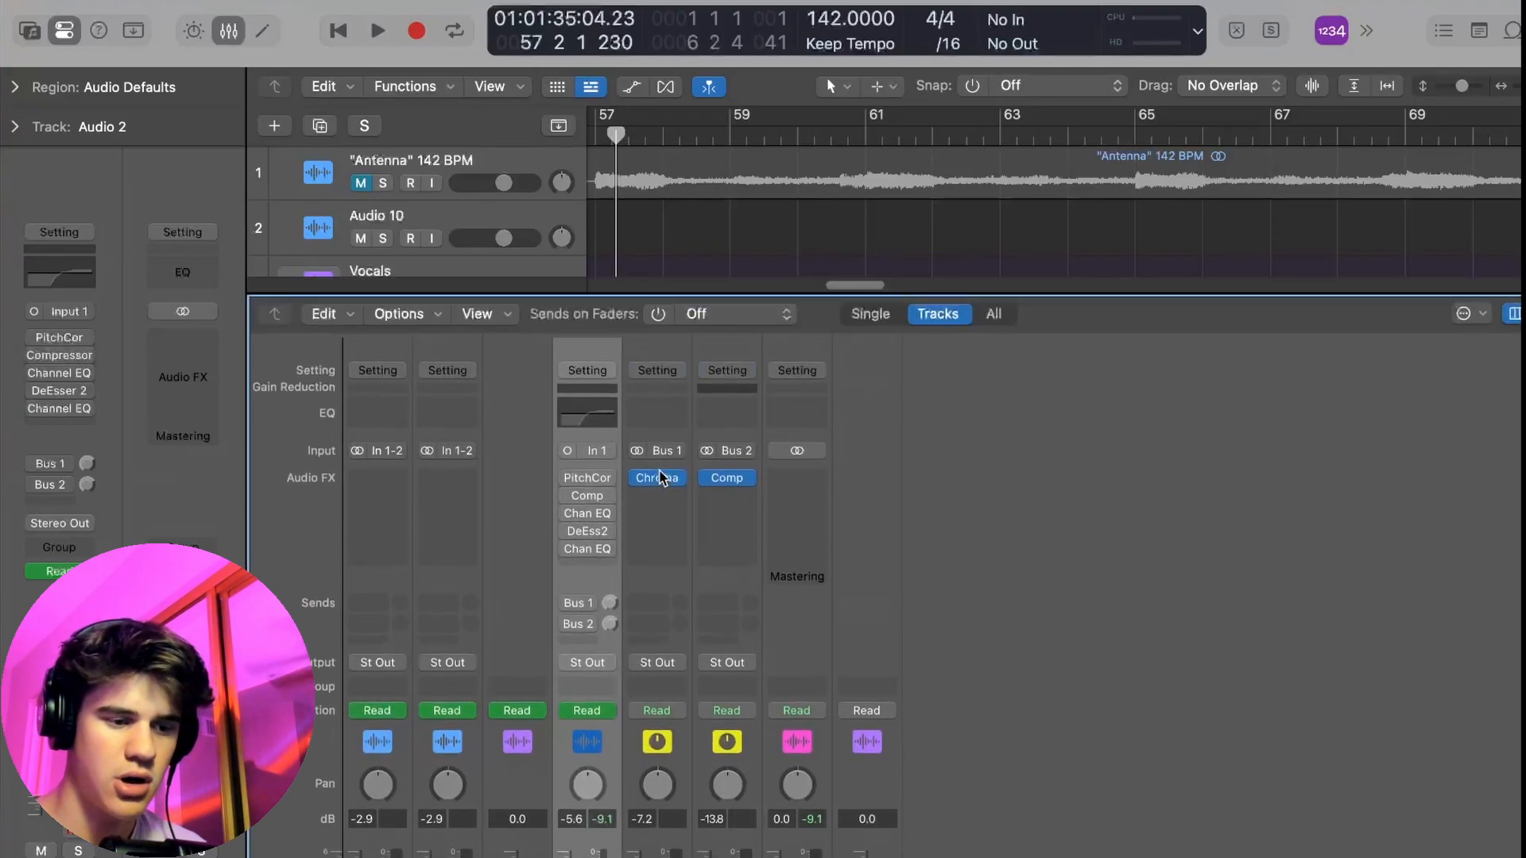
click(568, 476)
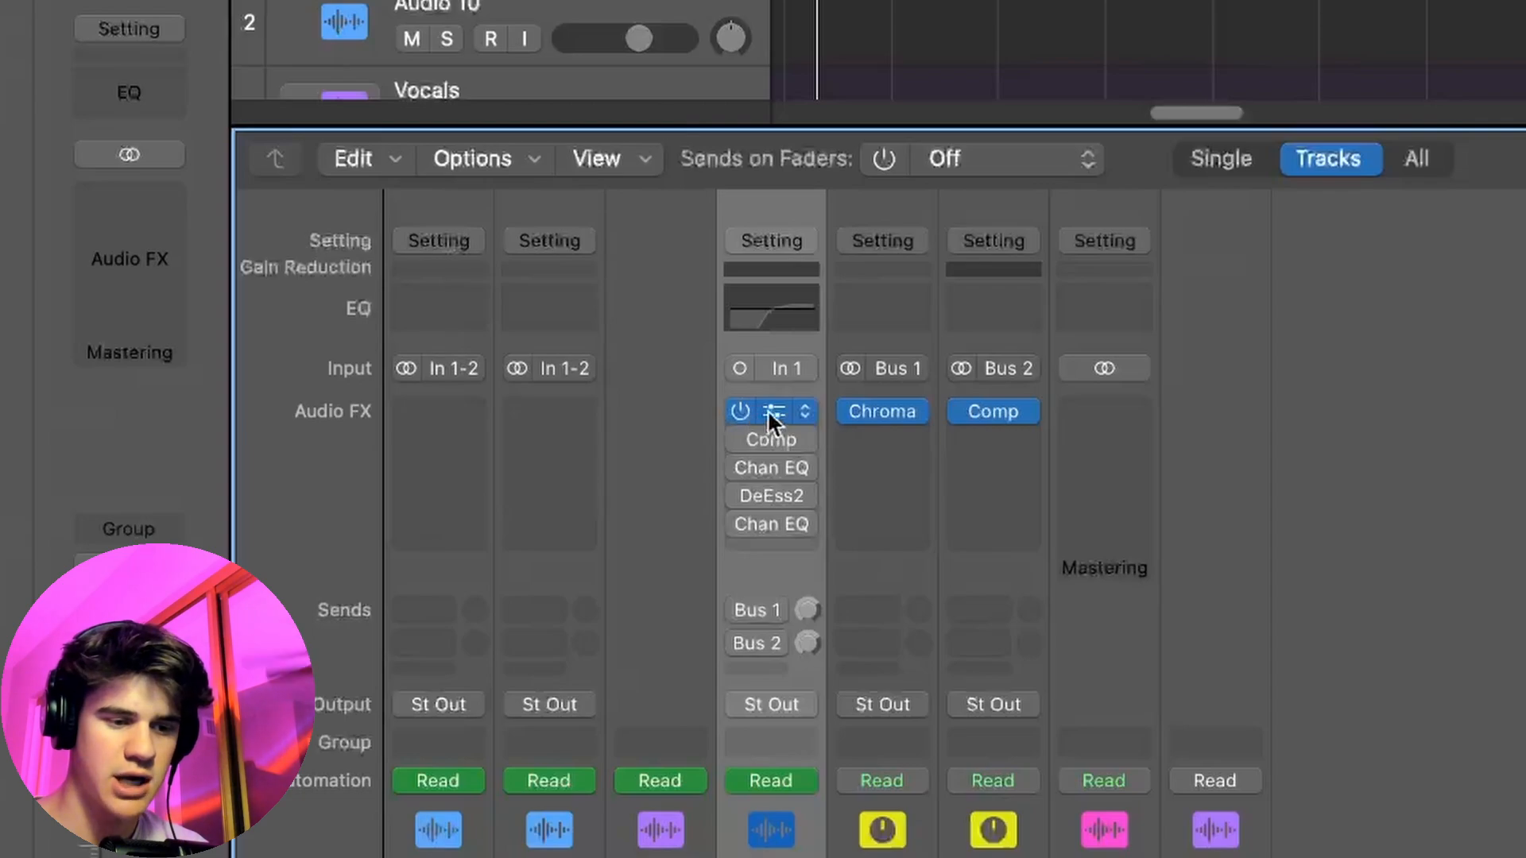
click(767, 410)
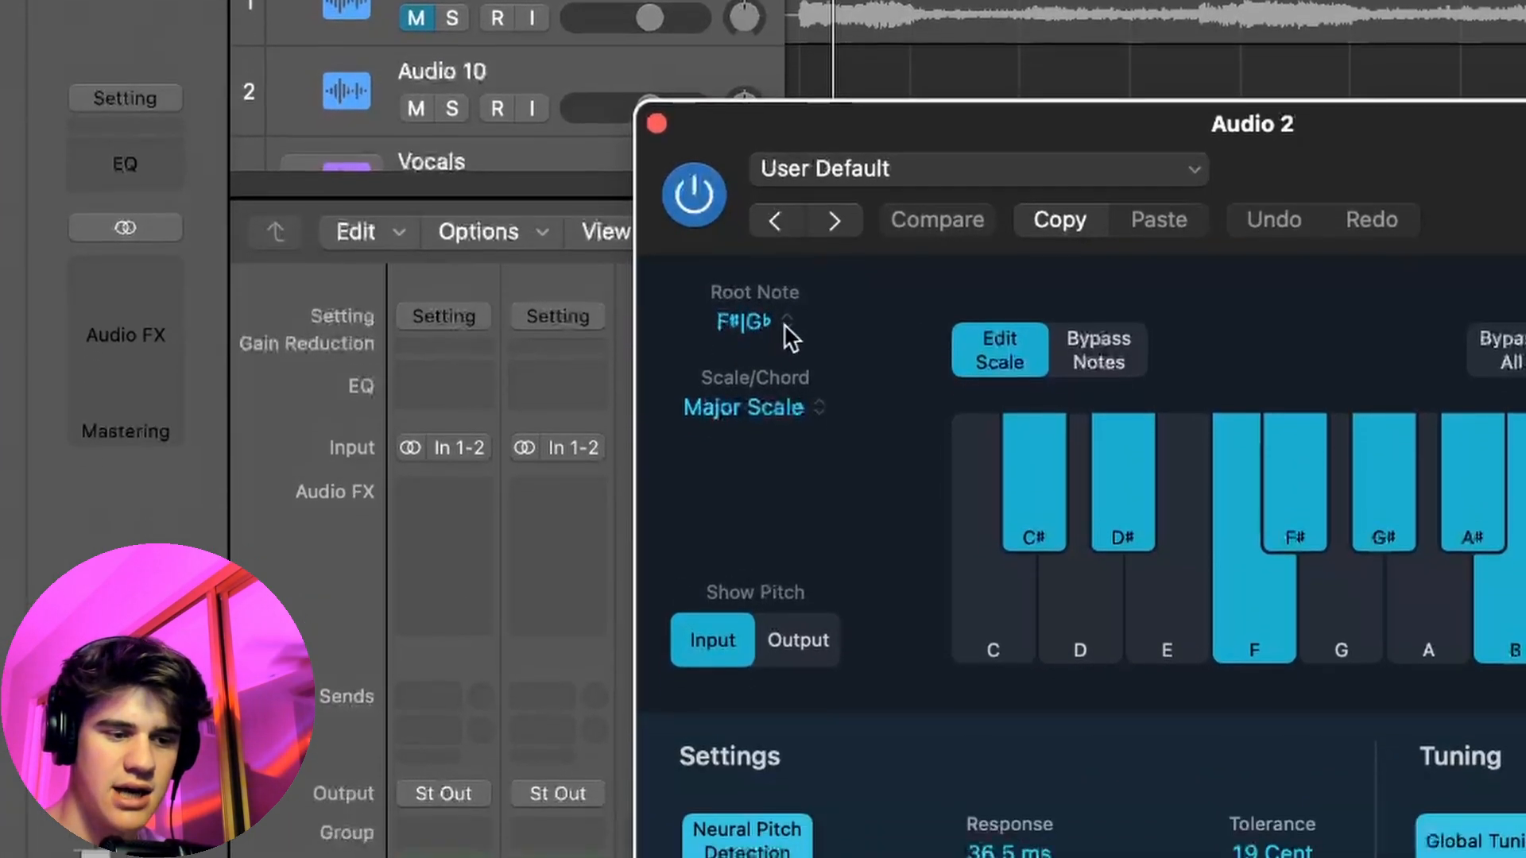
Step: Choose F#|G♭ as the root note and Major Scale as the scale in Pitch Correction
click(588, 370)
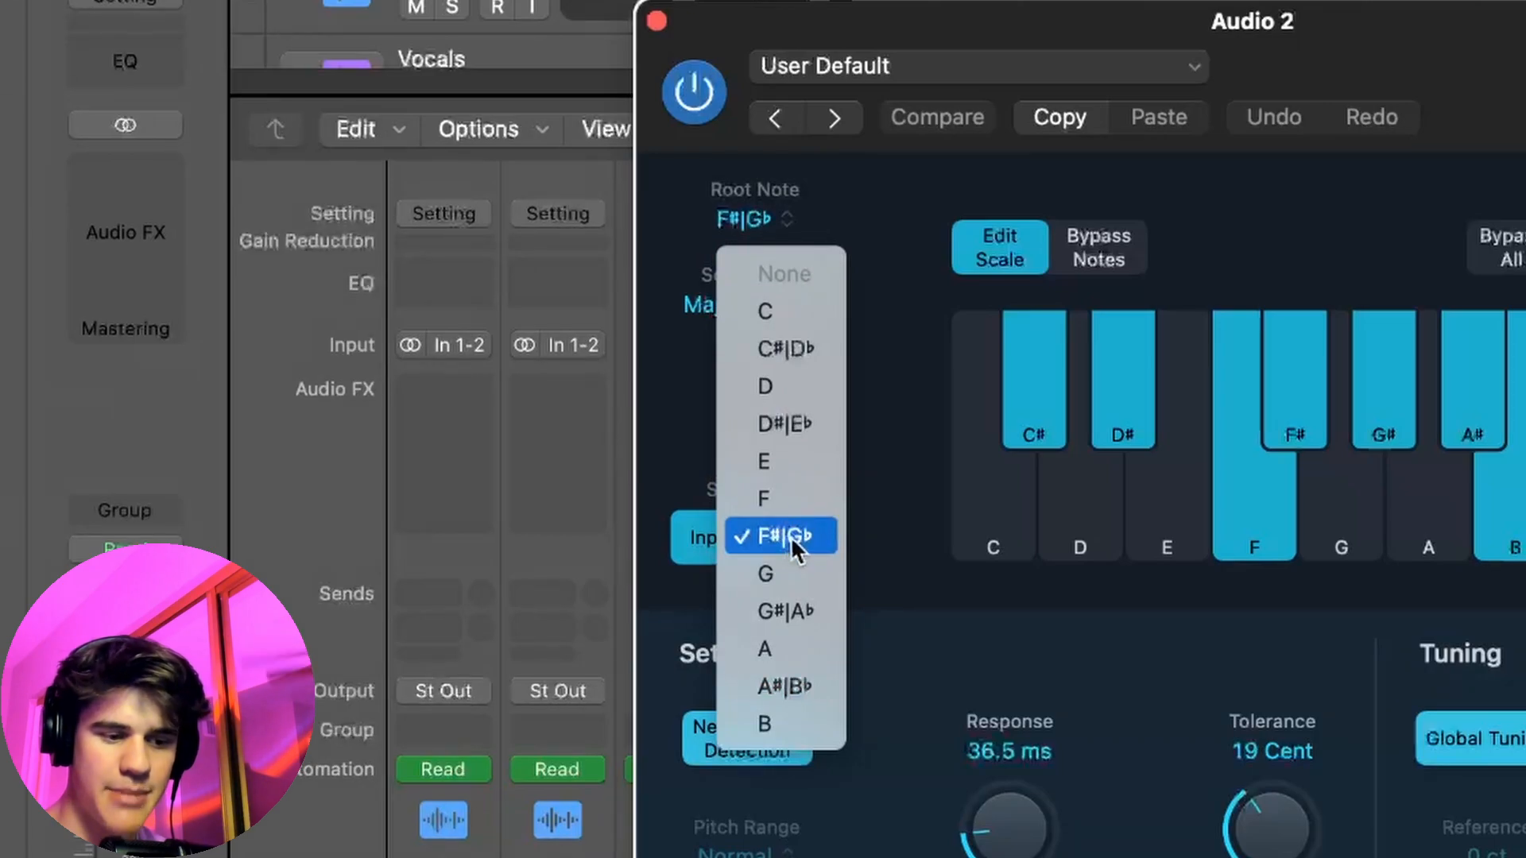
click(845, 165)
click(769, 308)
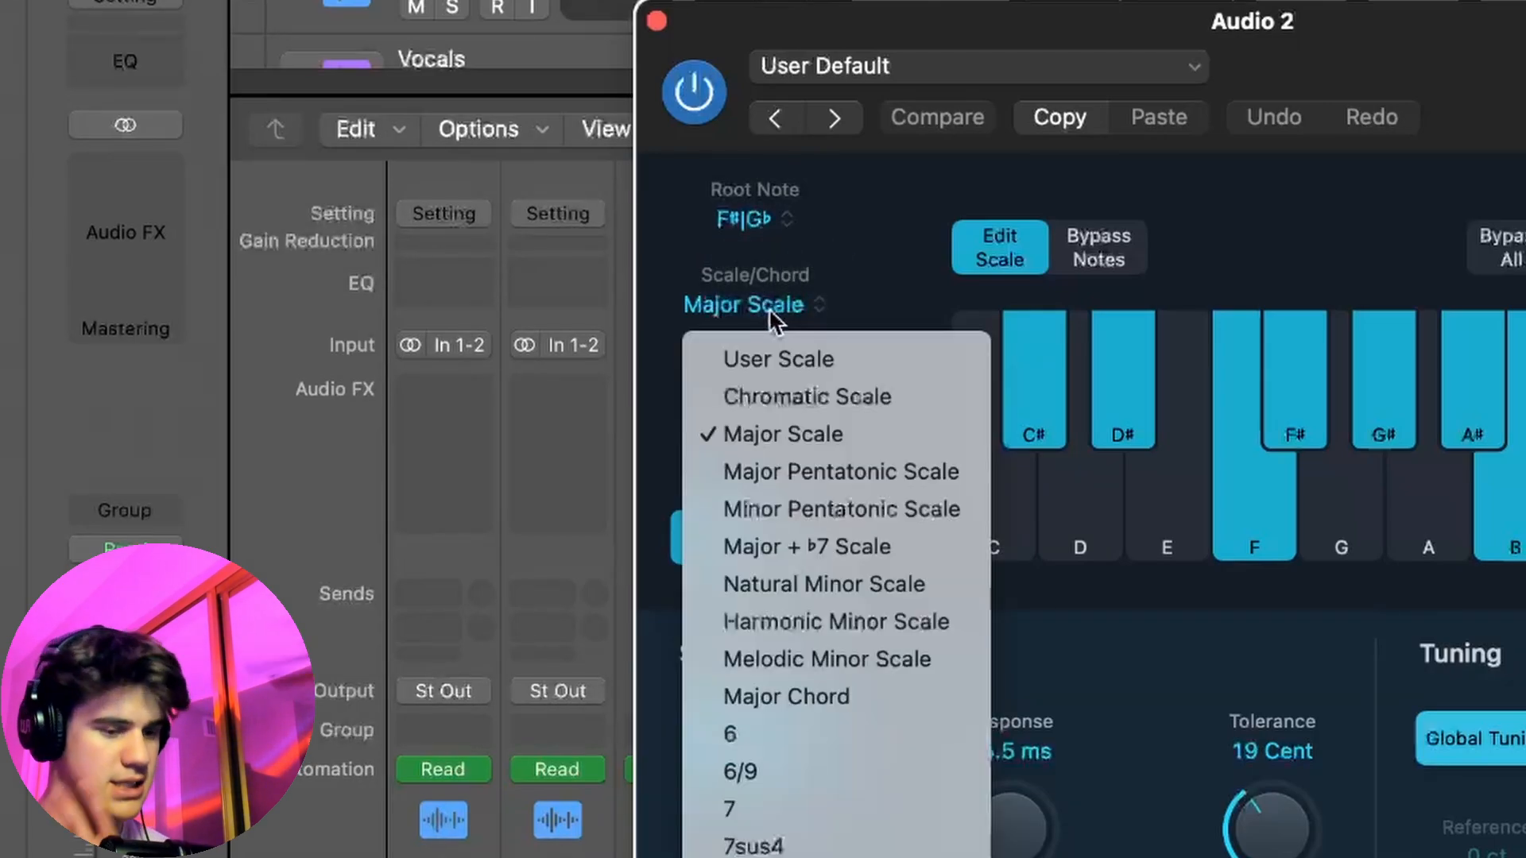
click(771, 308)
click(773, 308)
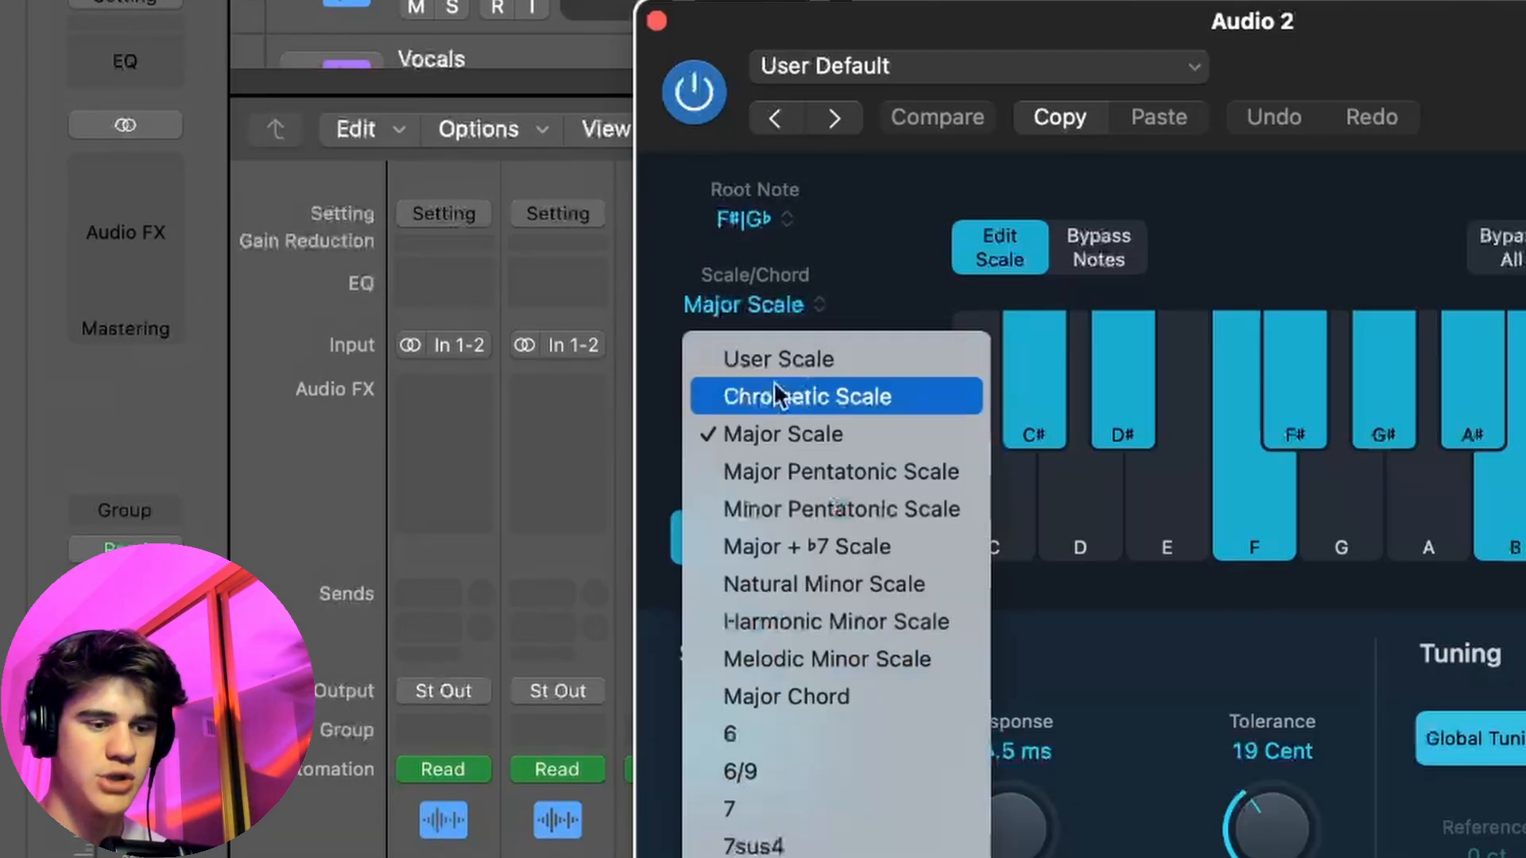
click(763, 440)
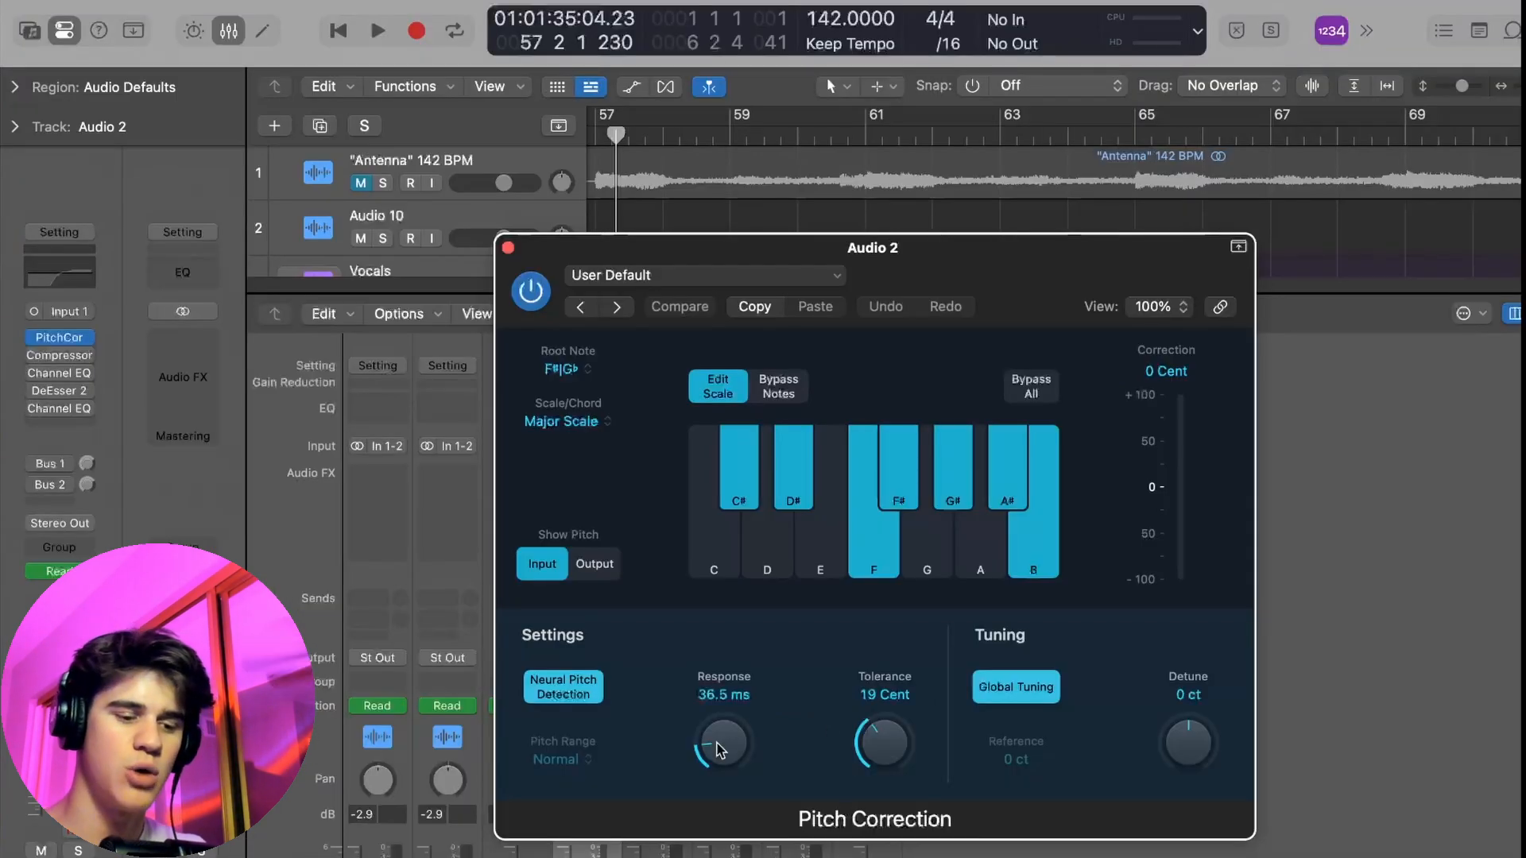
Step: Set the Pitch Correction response to 0.00 ms and play the vocal to hear the effect
drag(719, 749, 719, 803)
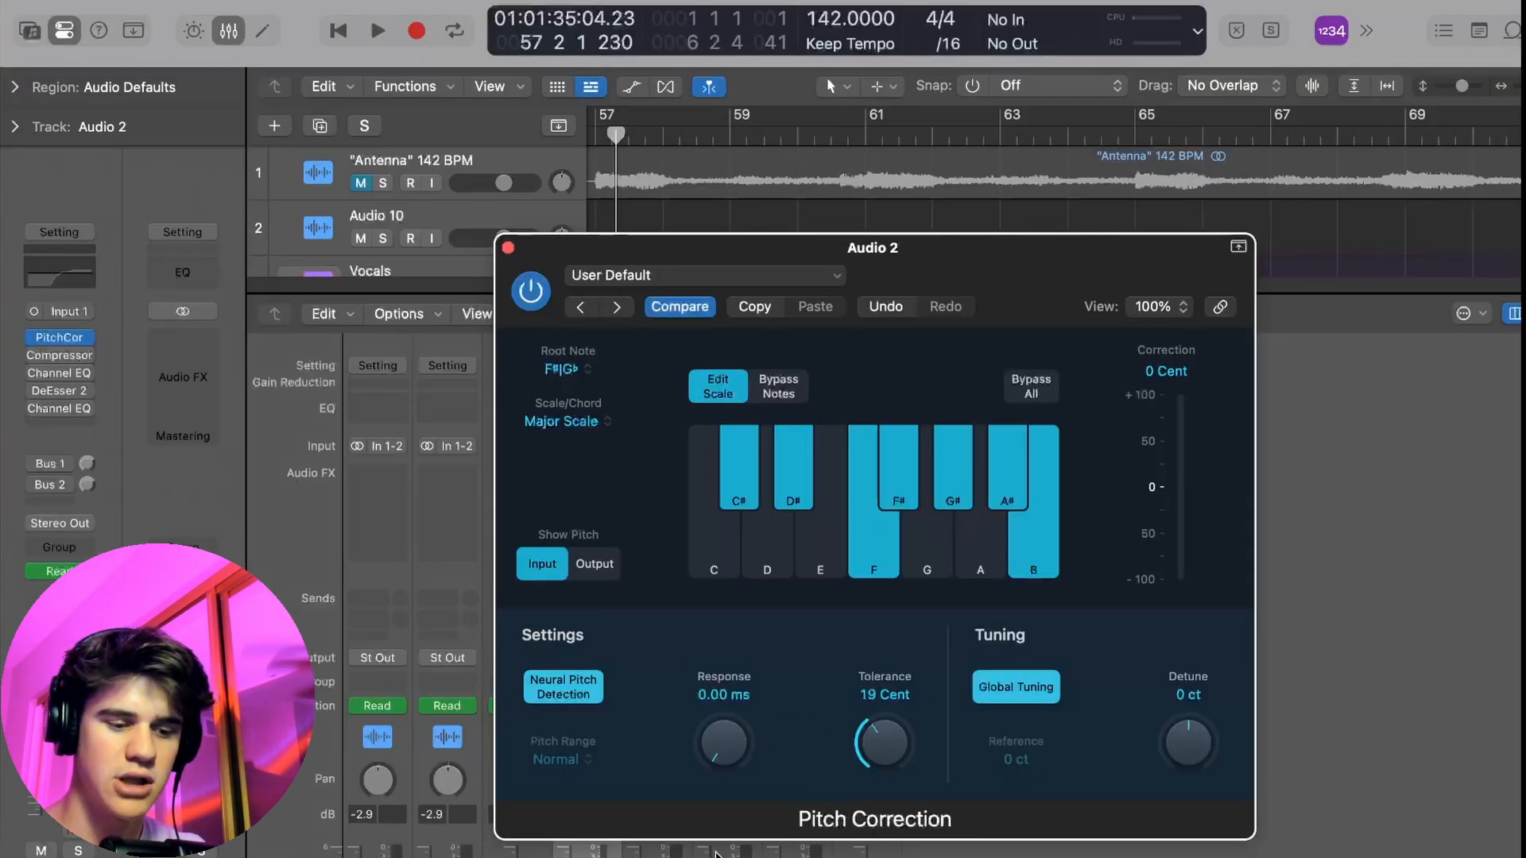
click(508, 247)
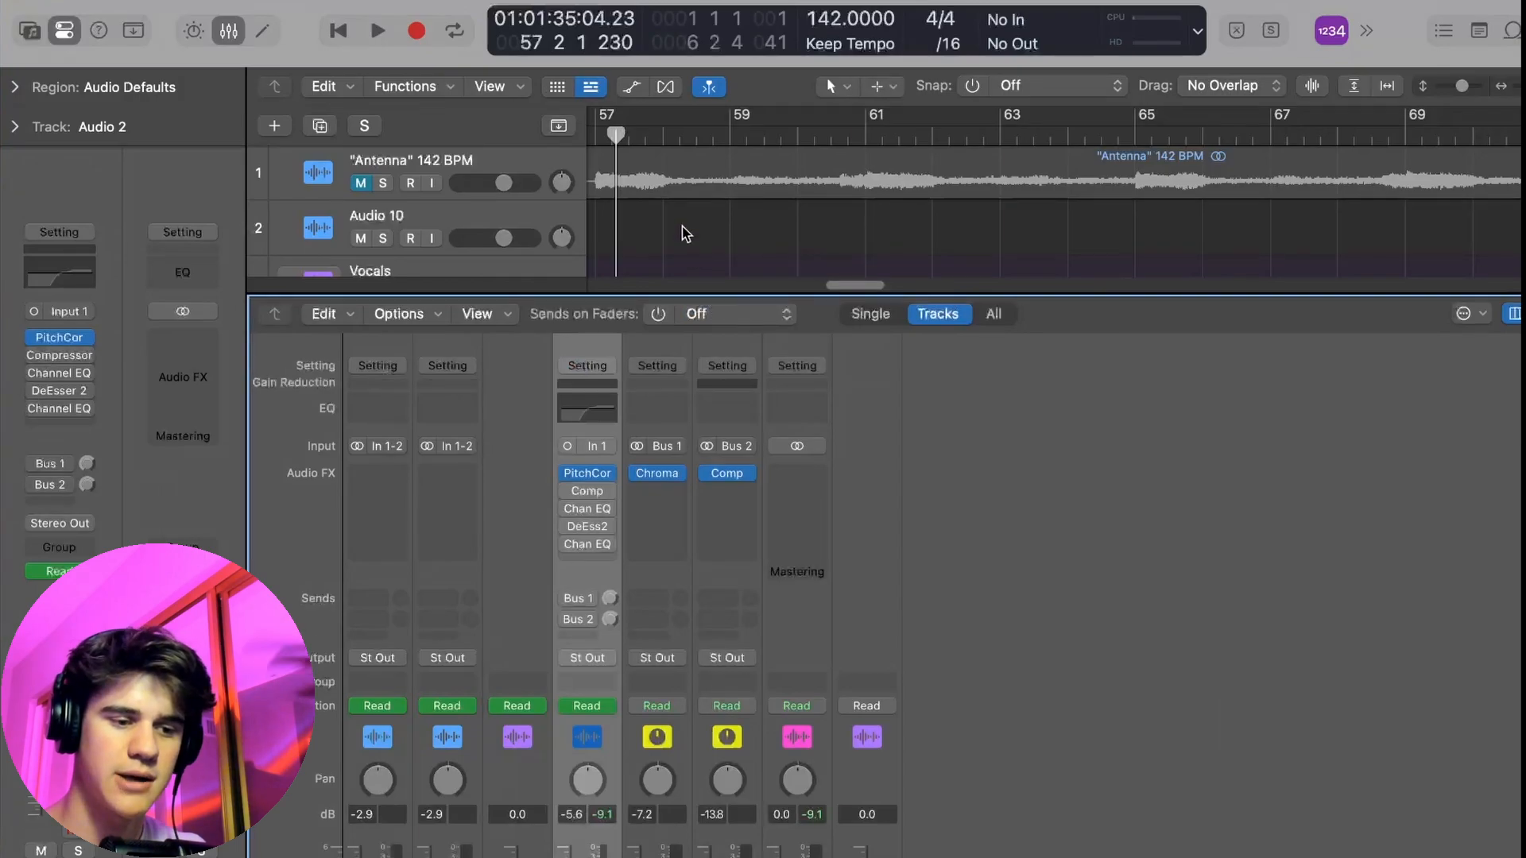
key(space)
scroll(691, 231, down, 1)
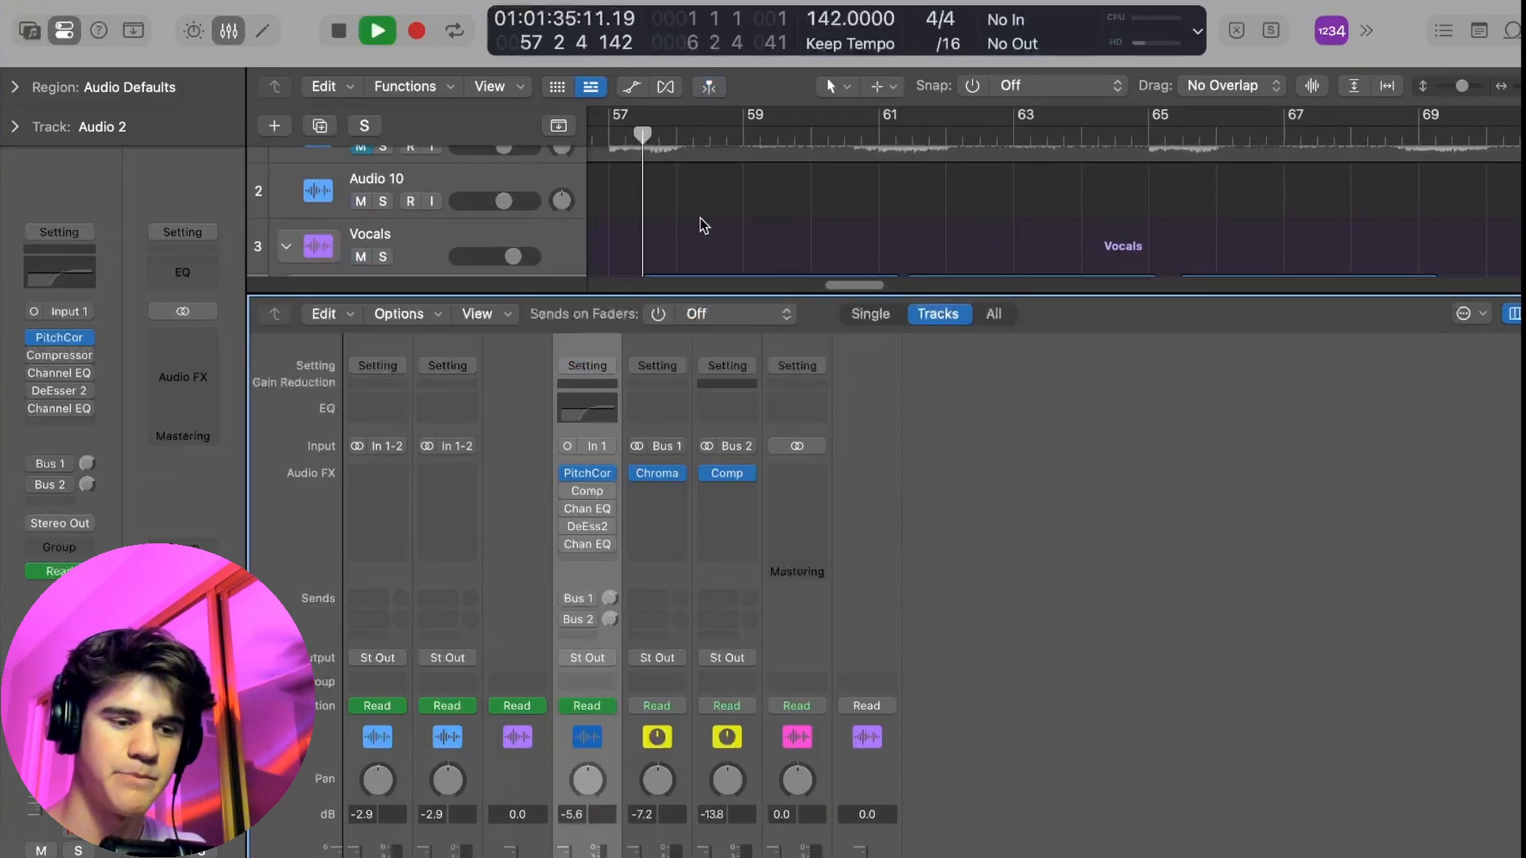
click(587, 473)
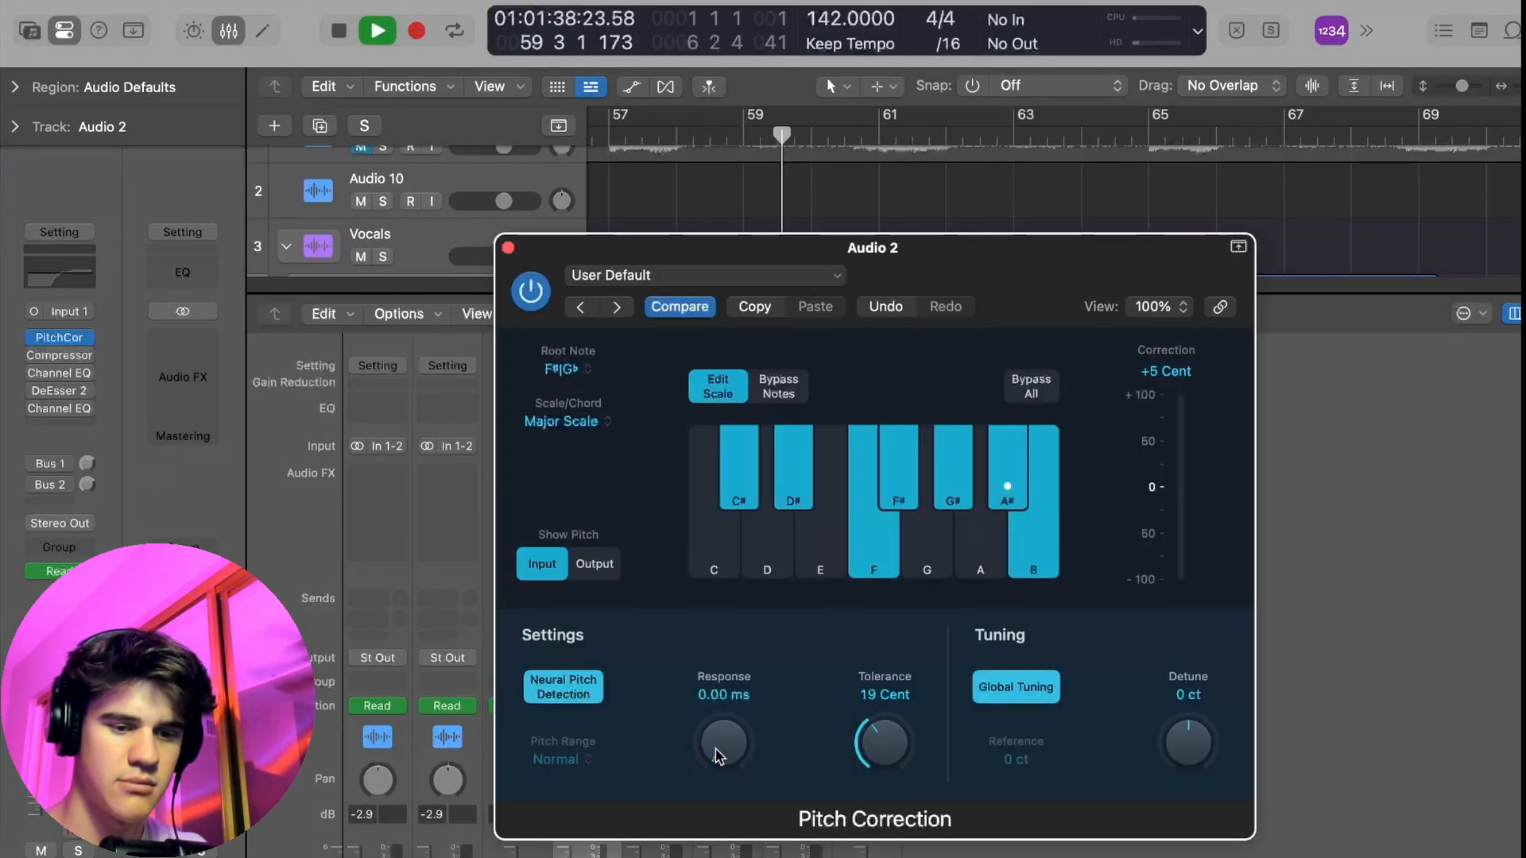
key(space)
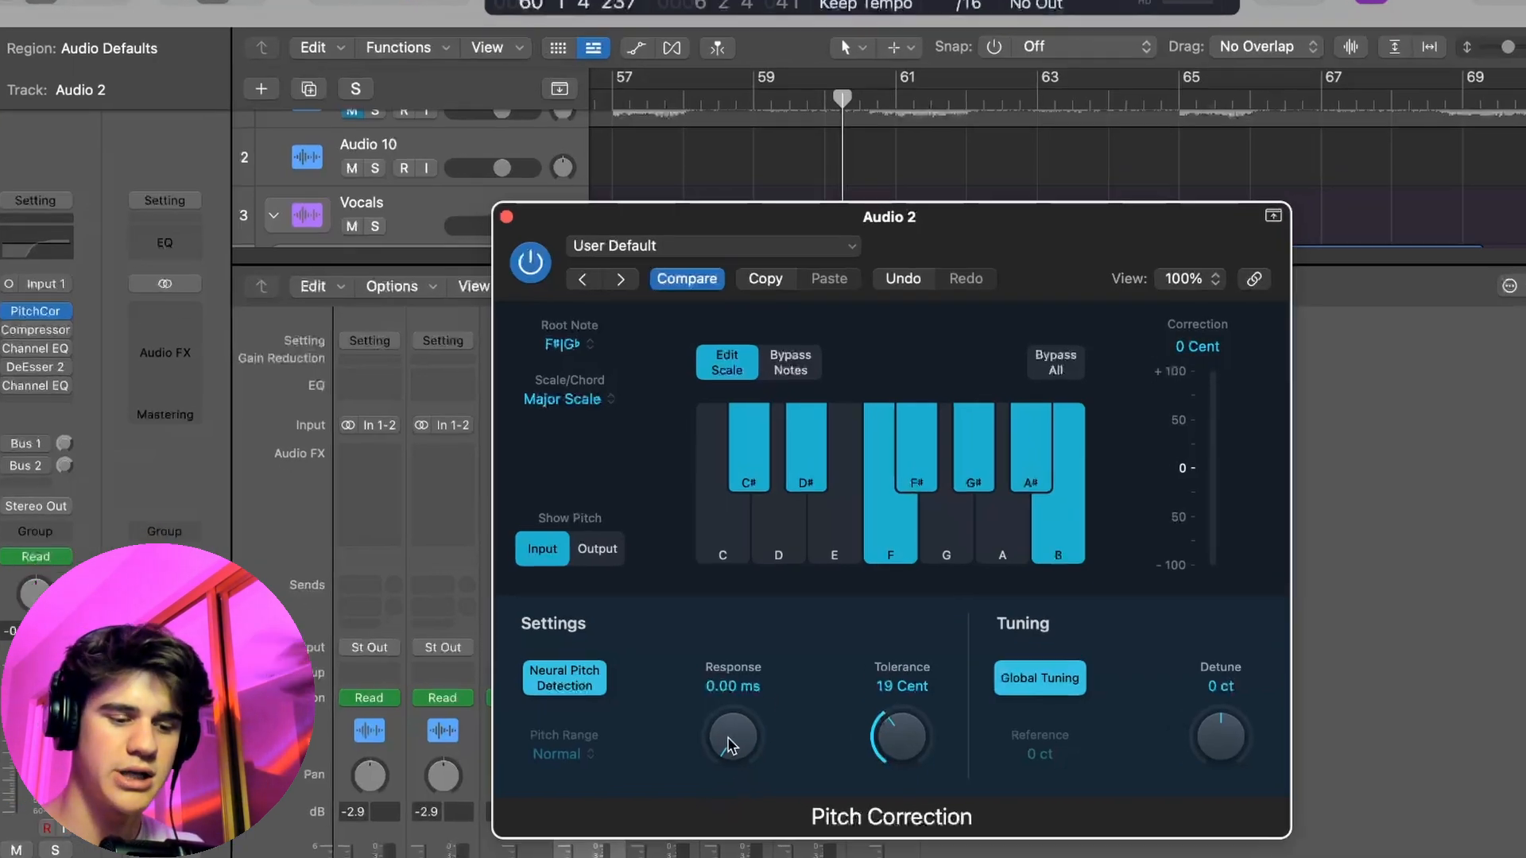
Step: Set the Pitch Correction response to 32.8 ms while auditioning the vocal, and close the plug-in window
drag(723, 735, 718, 713)
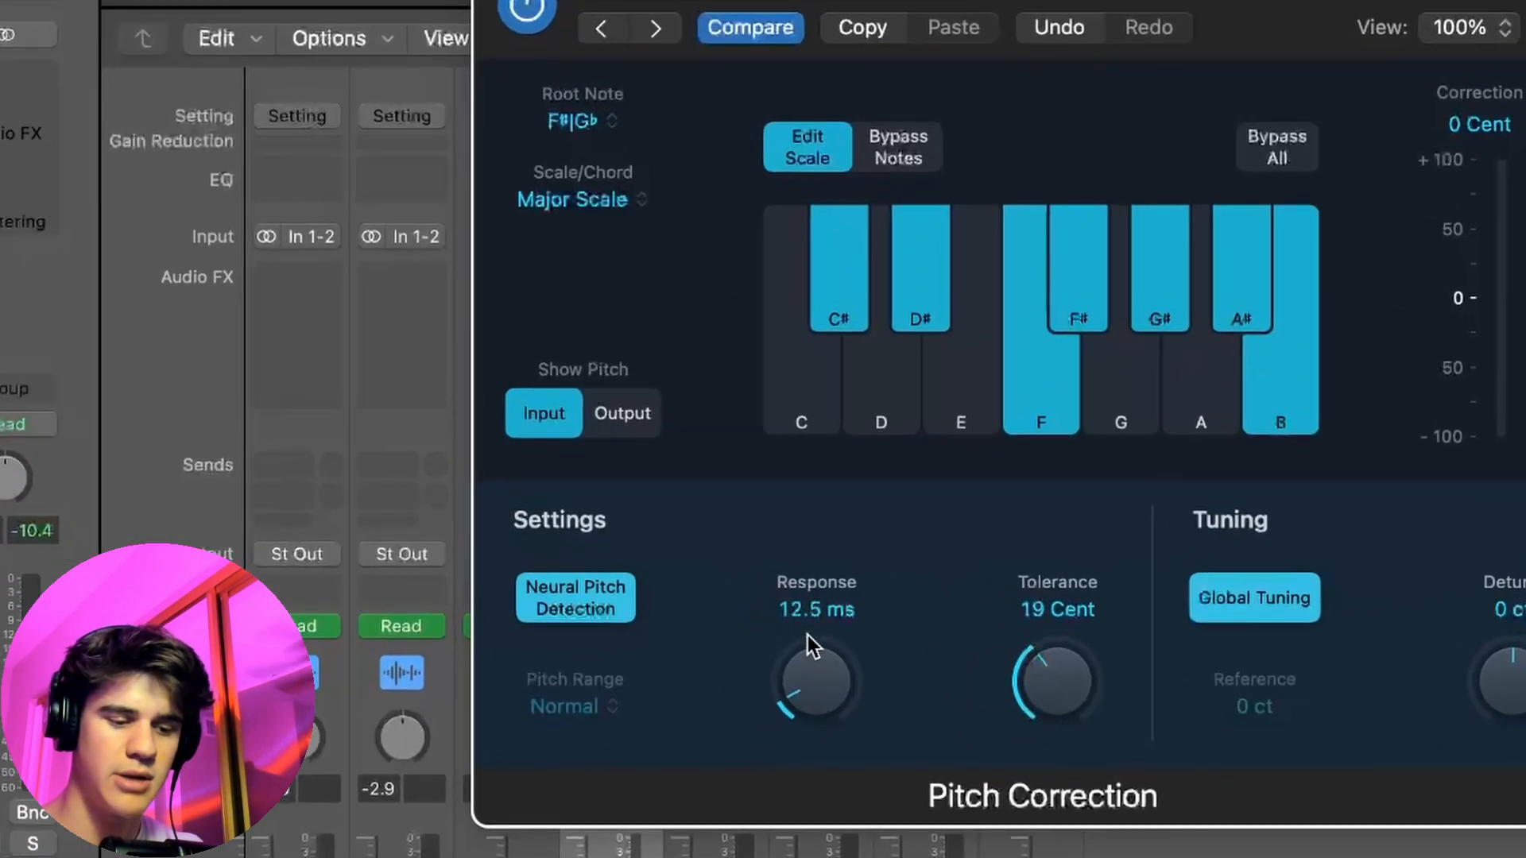
drag(808, 636, 804, 590)
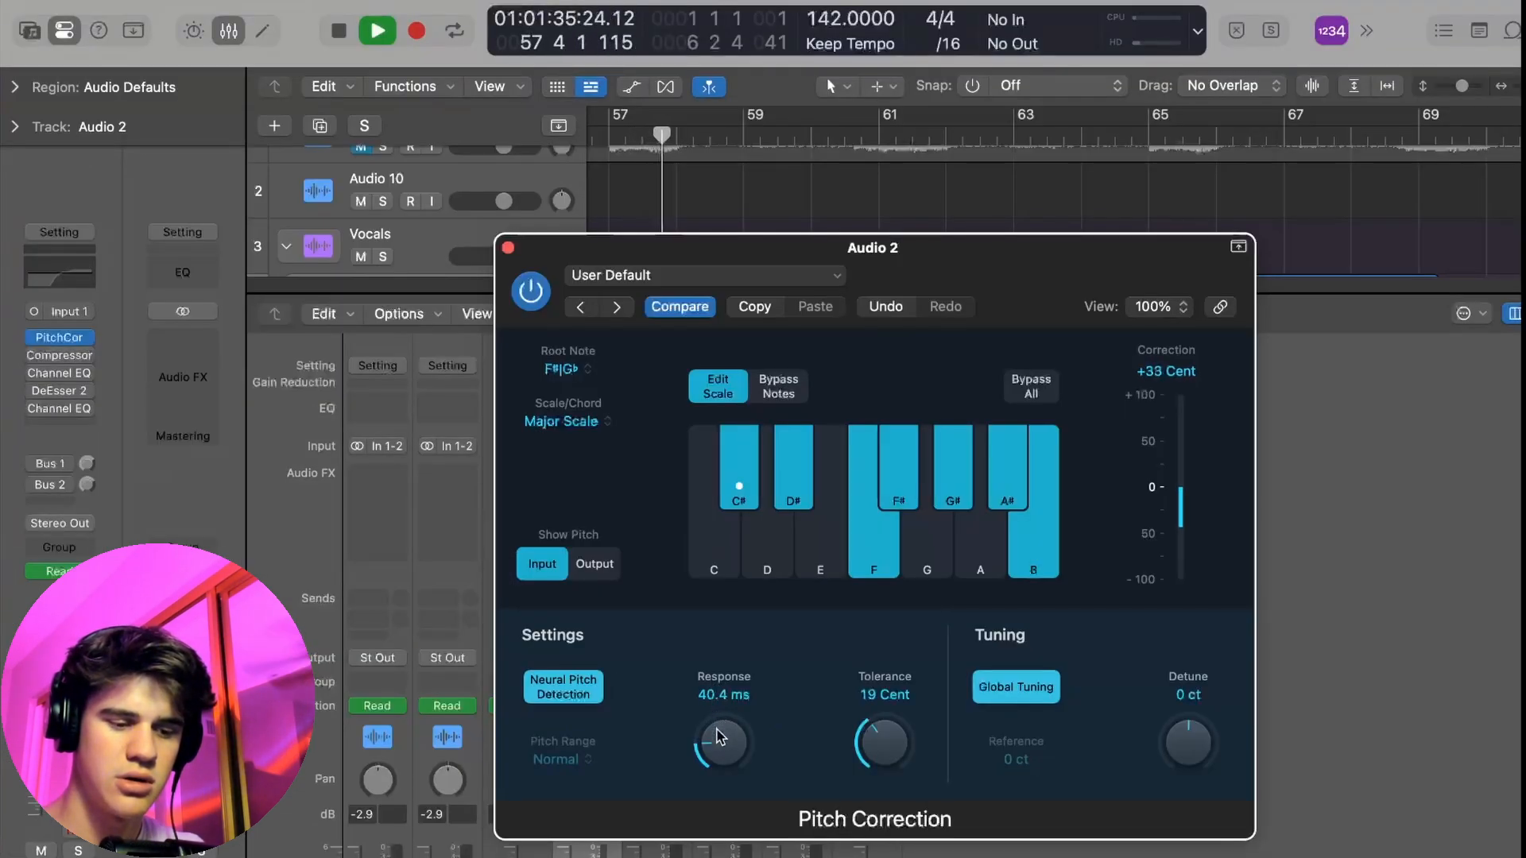
drag(719, 739, 799, 767)
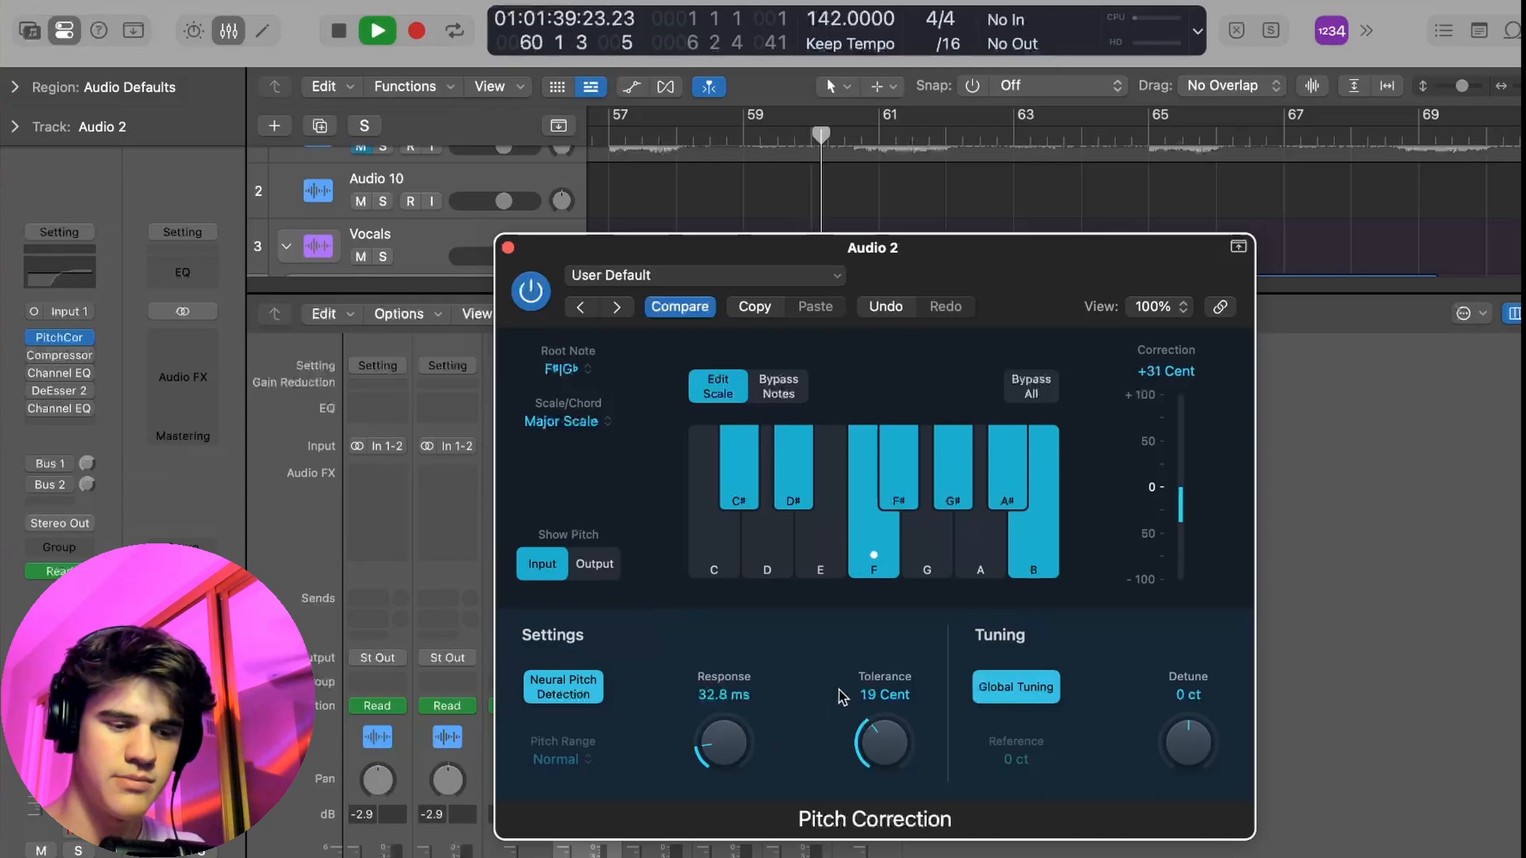
key(space)
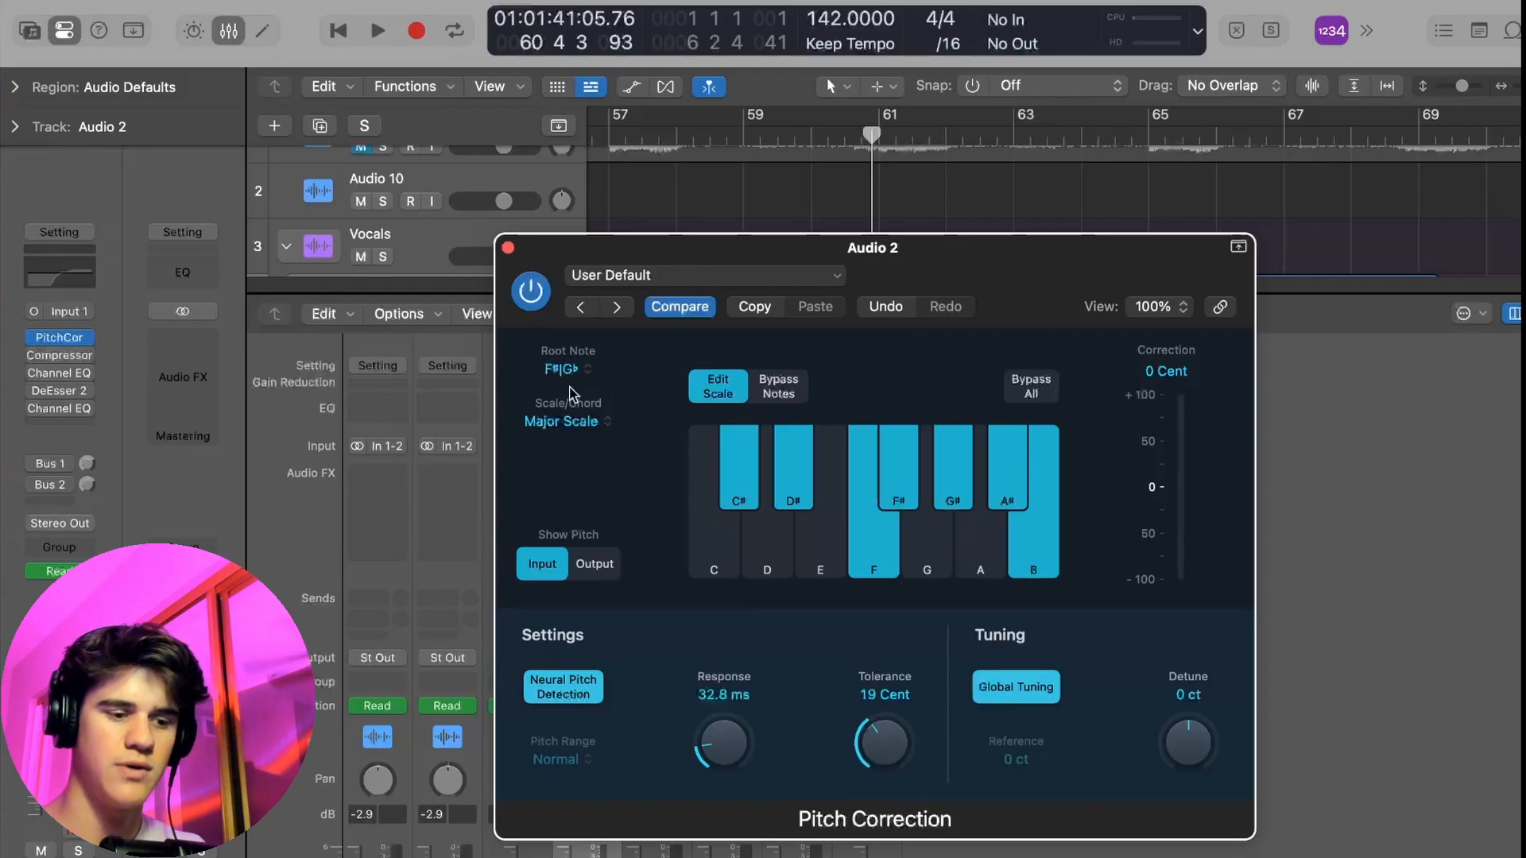
click(507, 247)
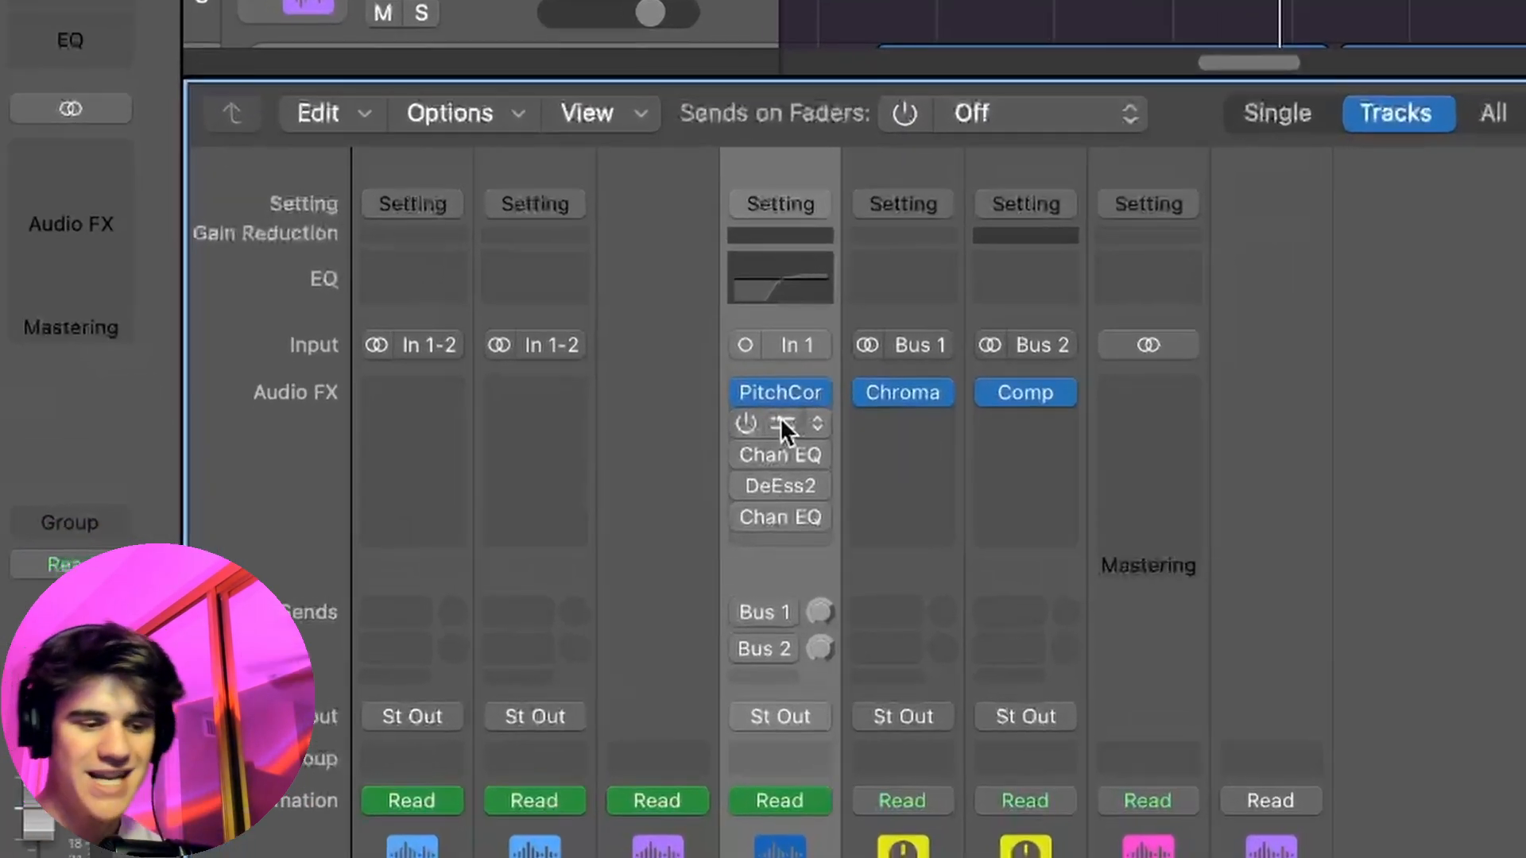
Step: Re-enable the Compressor on Audio 2, open its settings and set the ratio to about 3.9:1
click(745, 423)
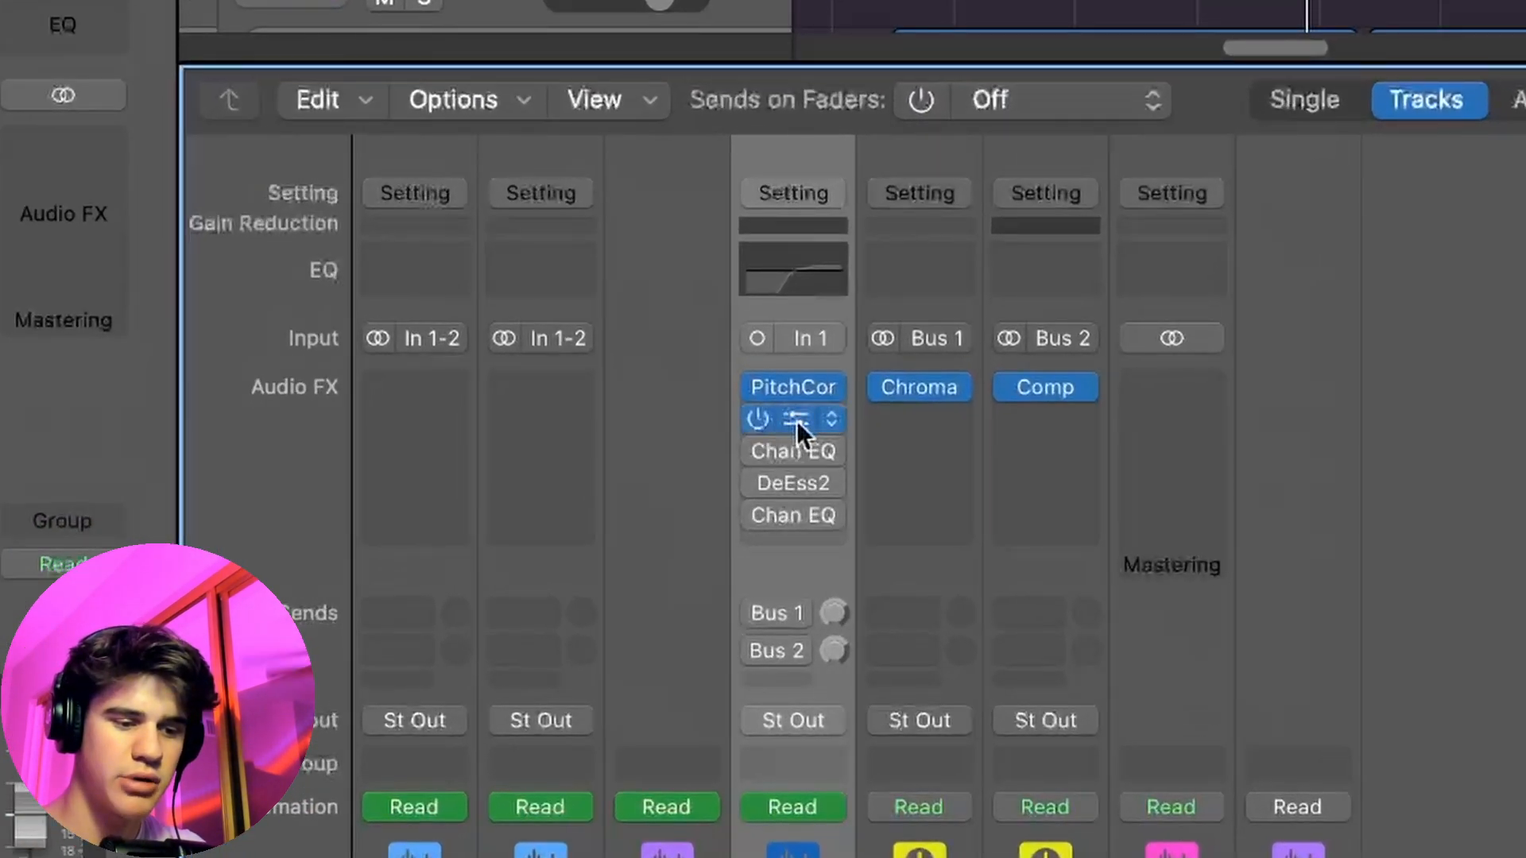
click(796, 422)
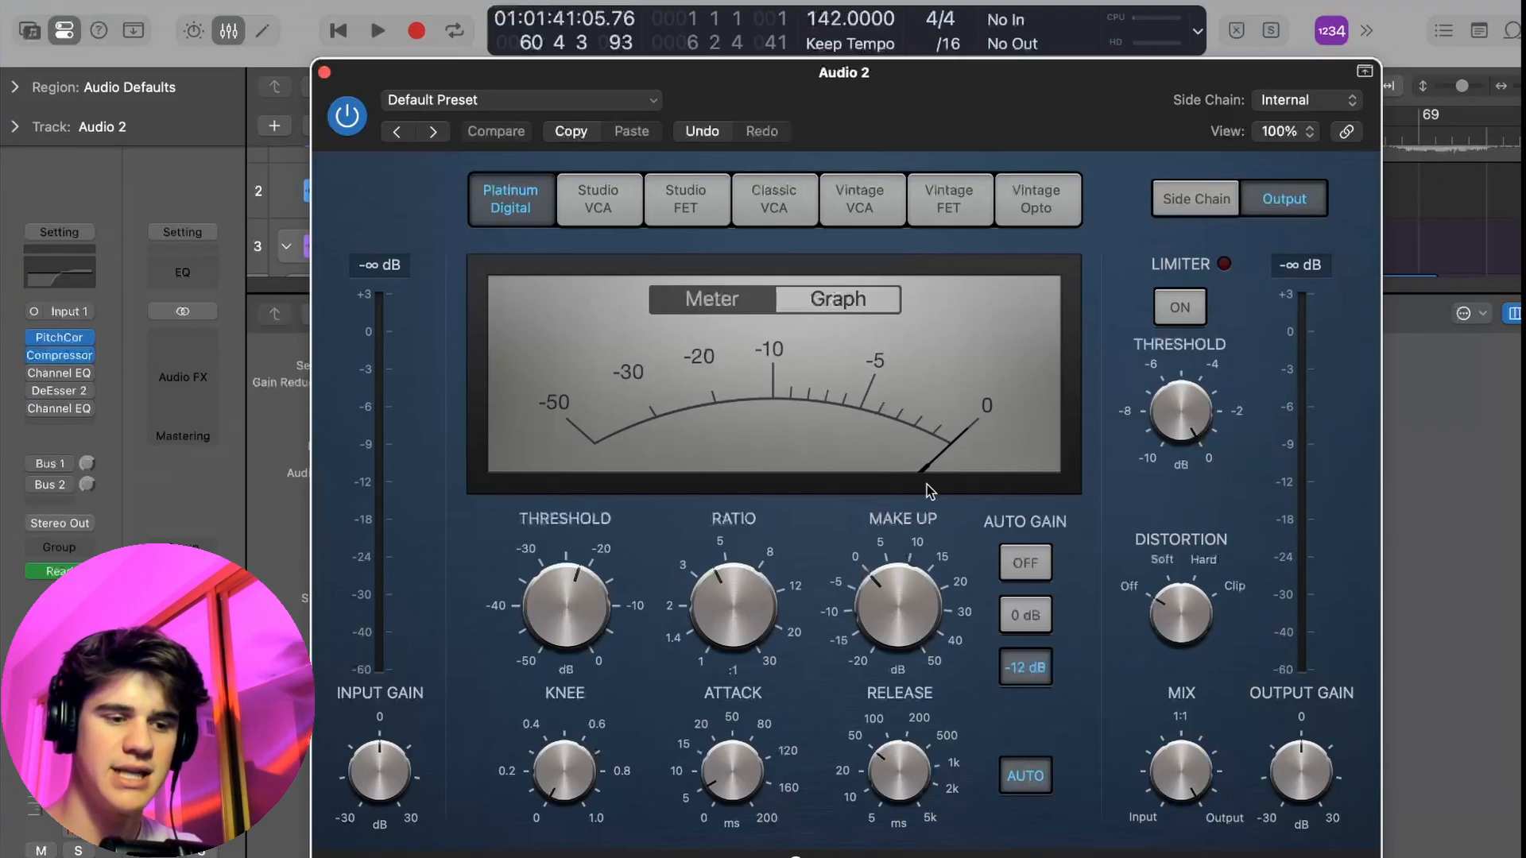
mouse_move(540, 583)
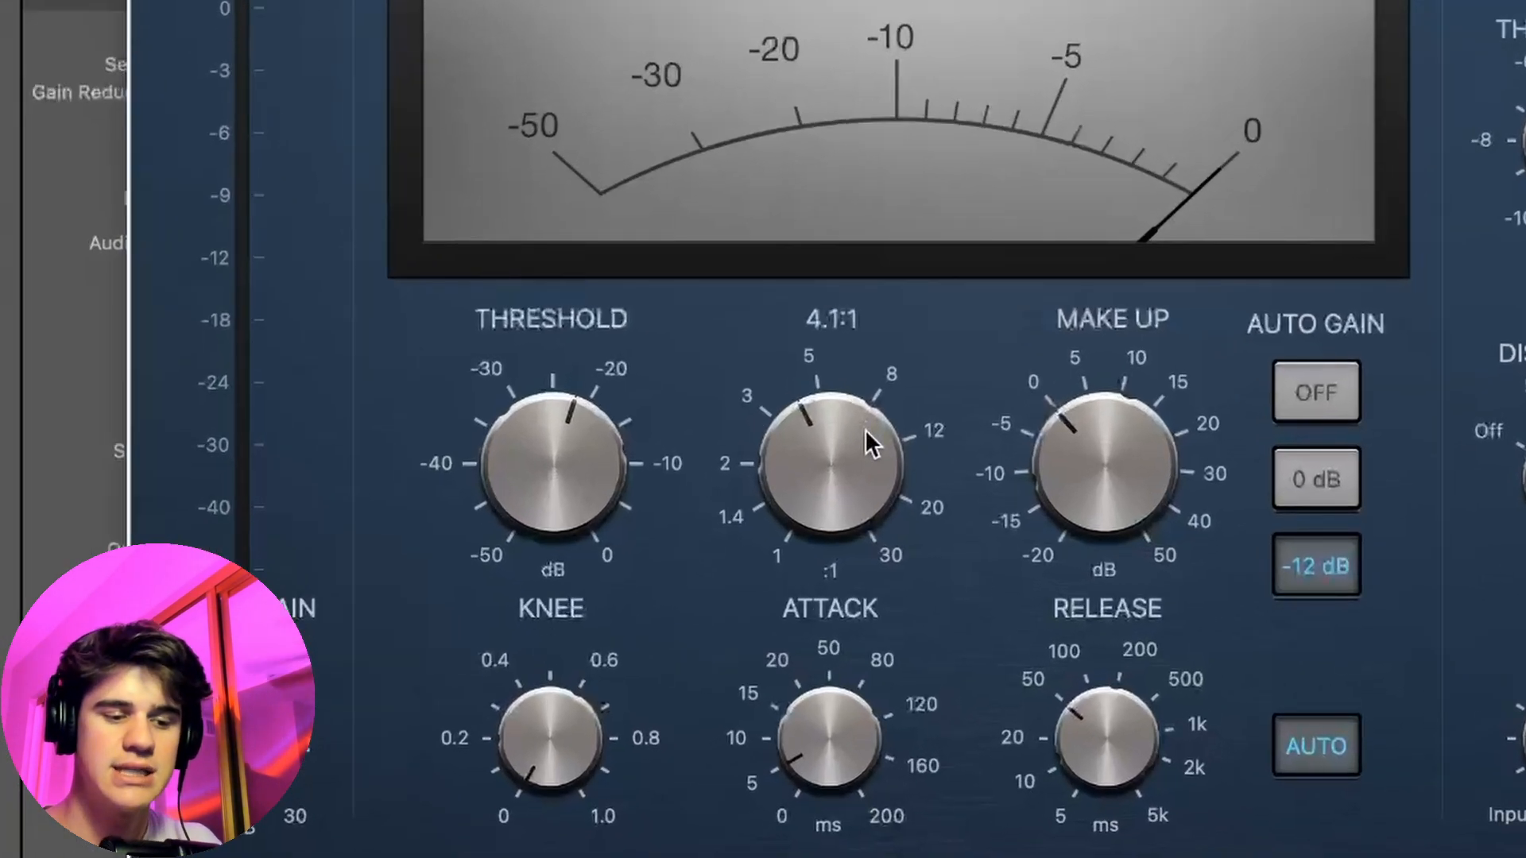
double_click(830, 318)
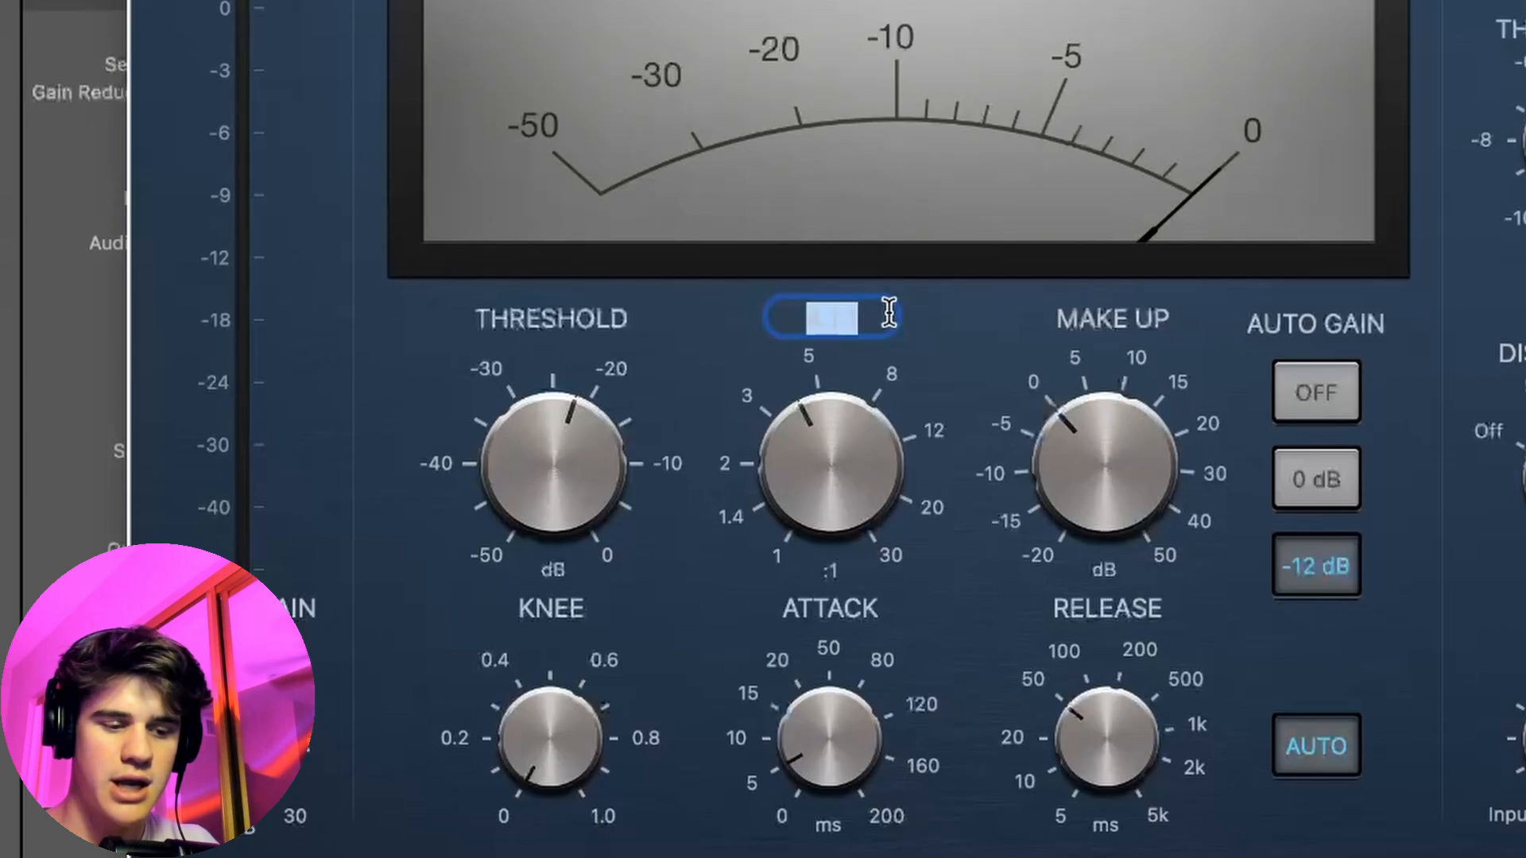
drag(774, 465, 761, 515)
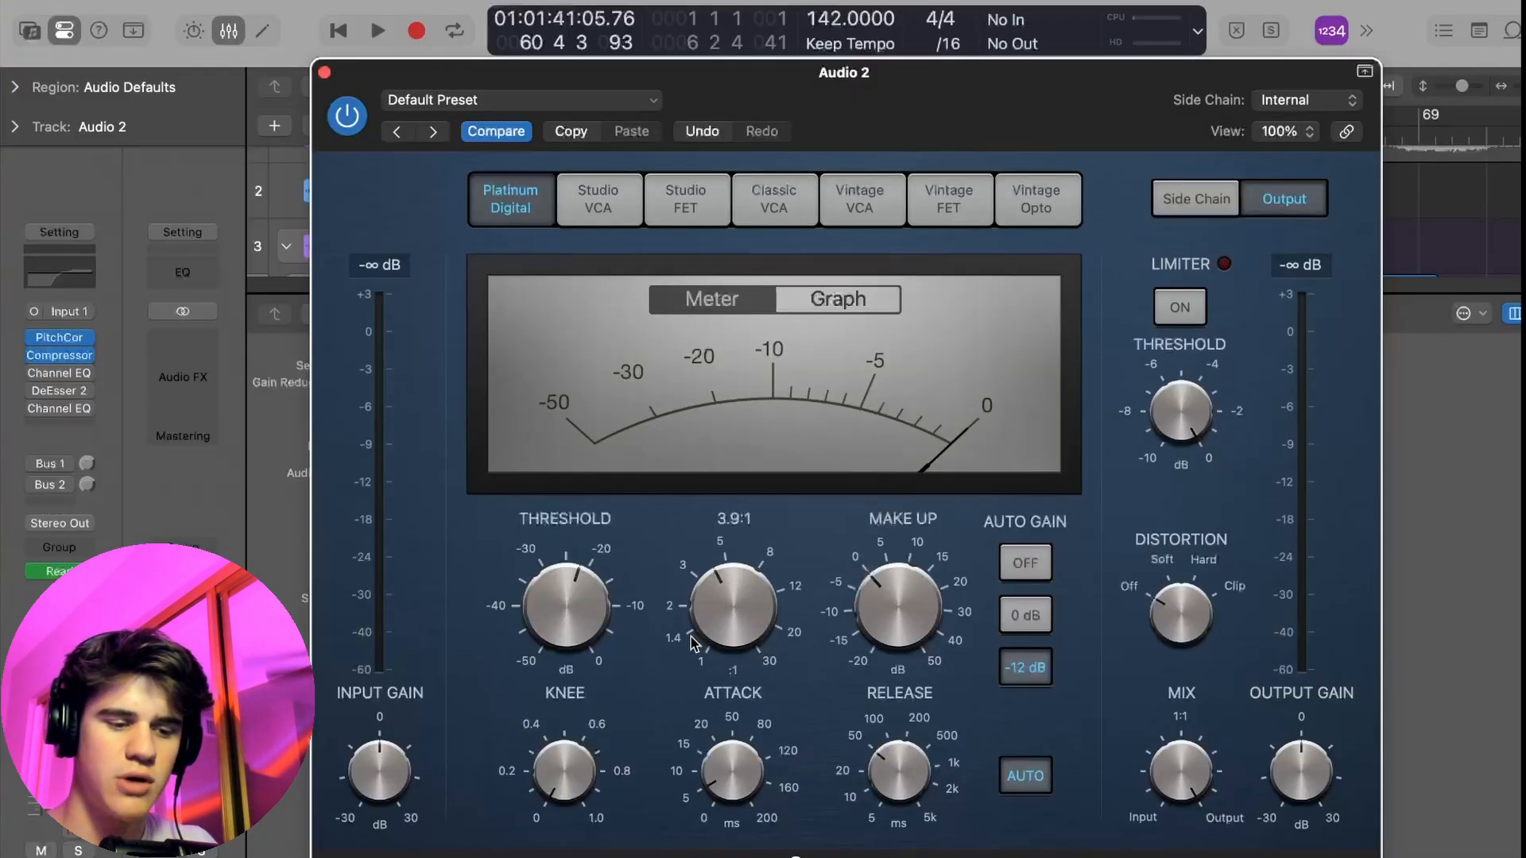
drag(690, 636, 691, 636)
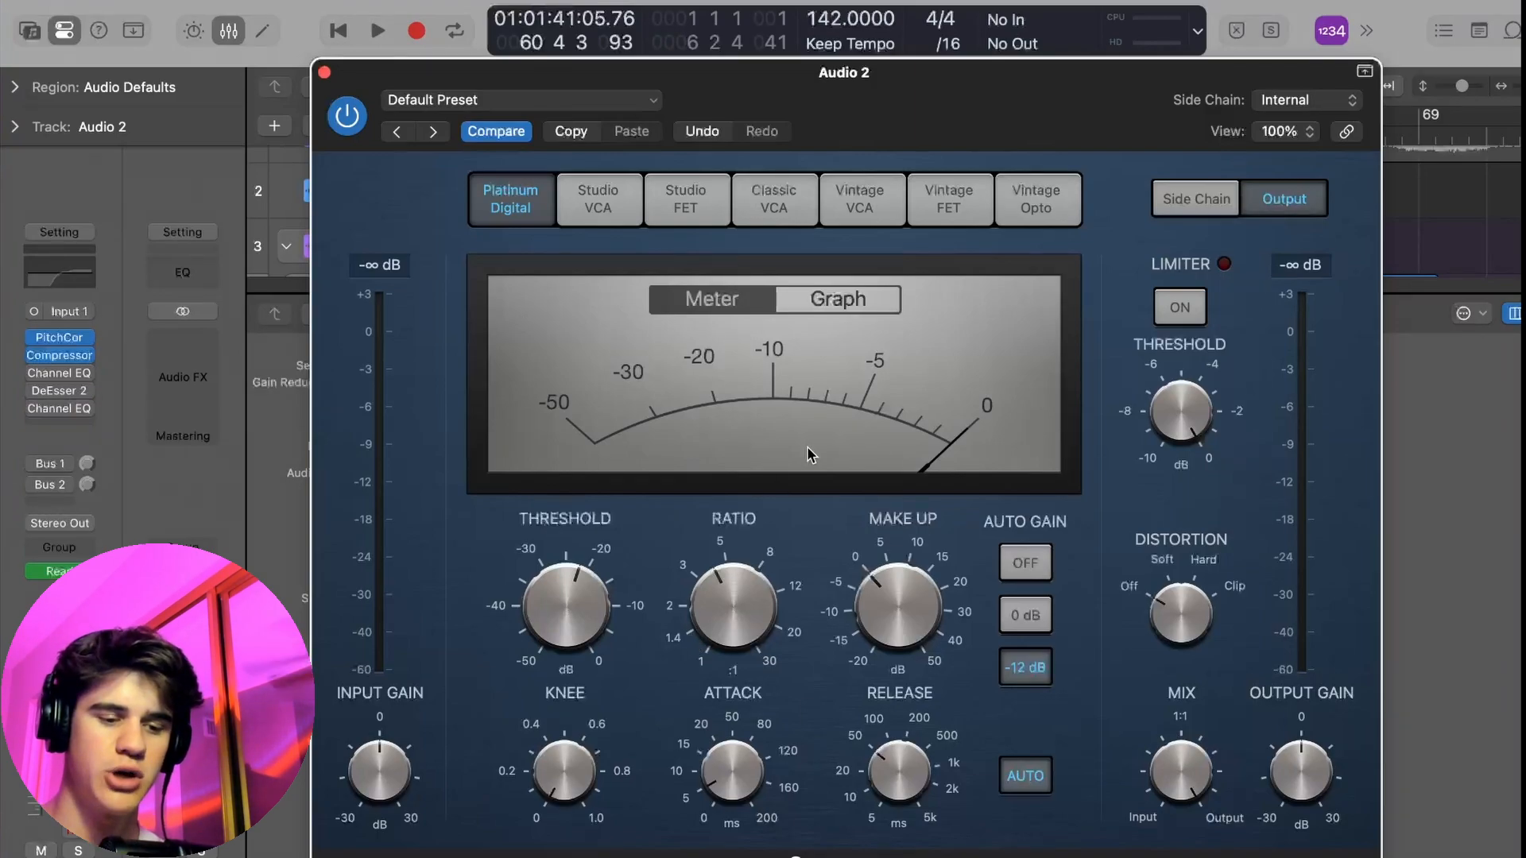
Step: Shorten the Compressor's release time to between 20 and 50 ms
mouse_move(936, 556)
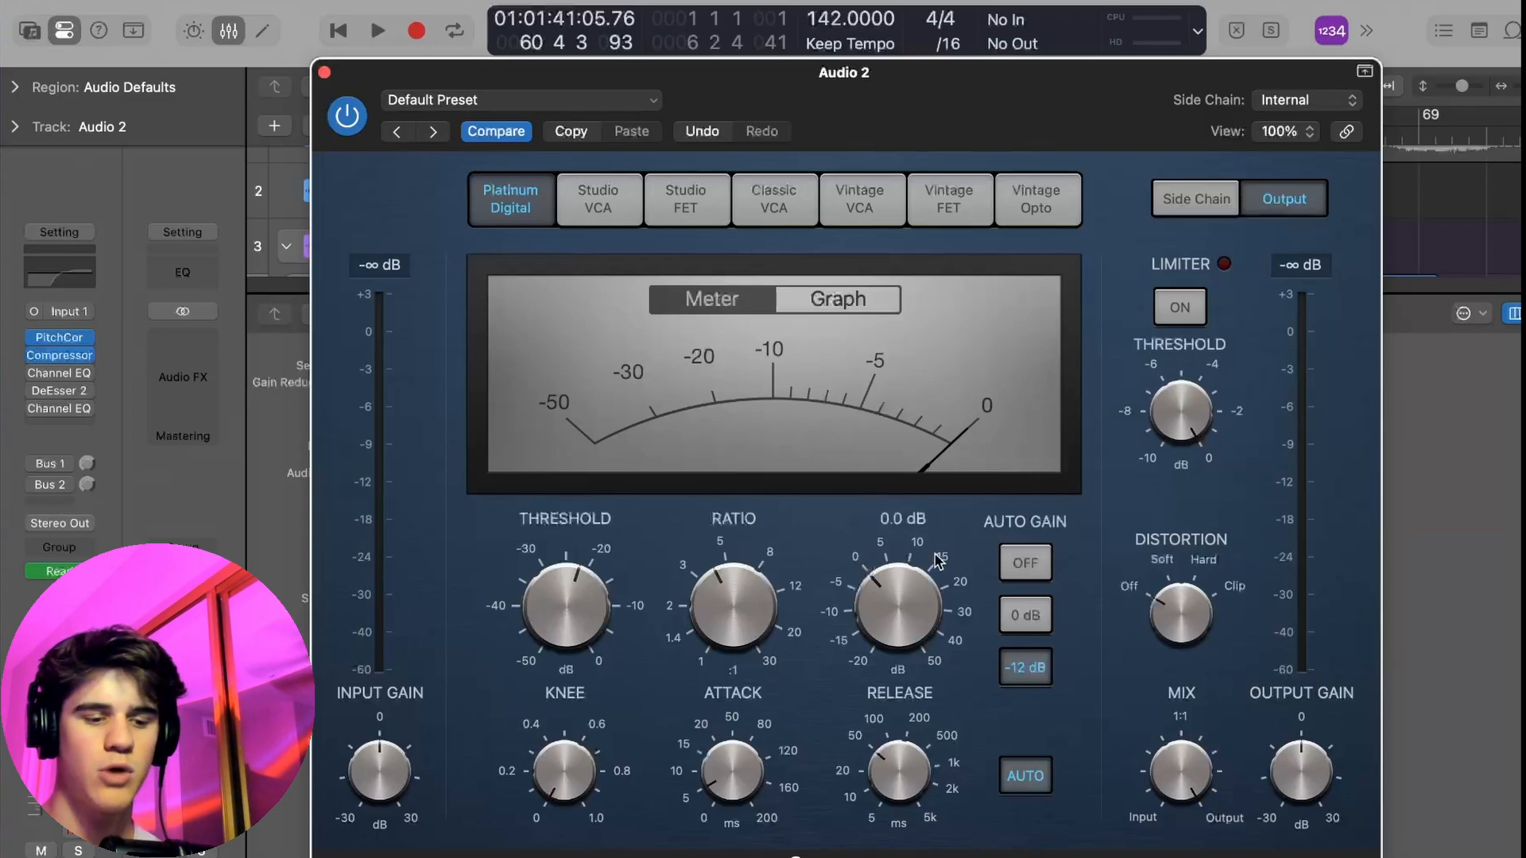
mouse_move(719, 710)
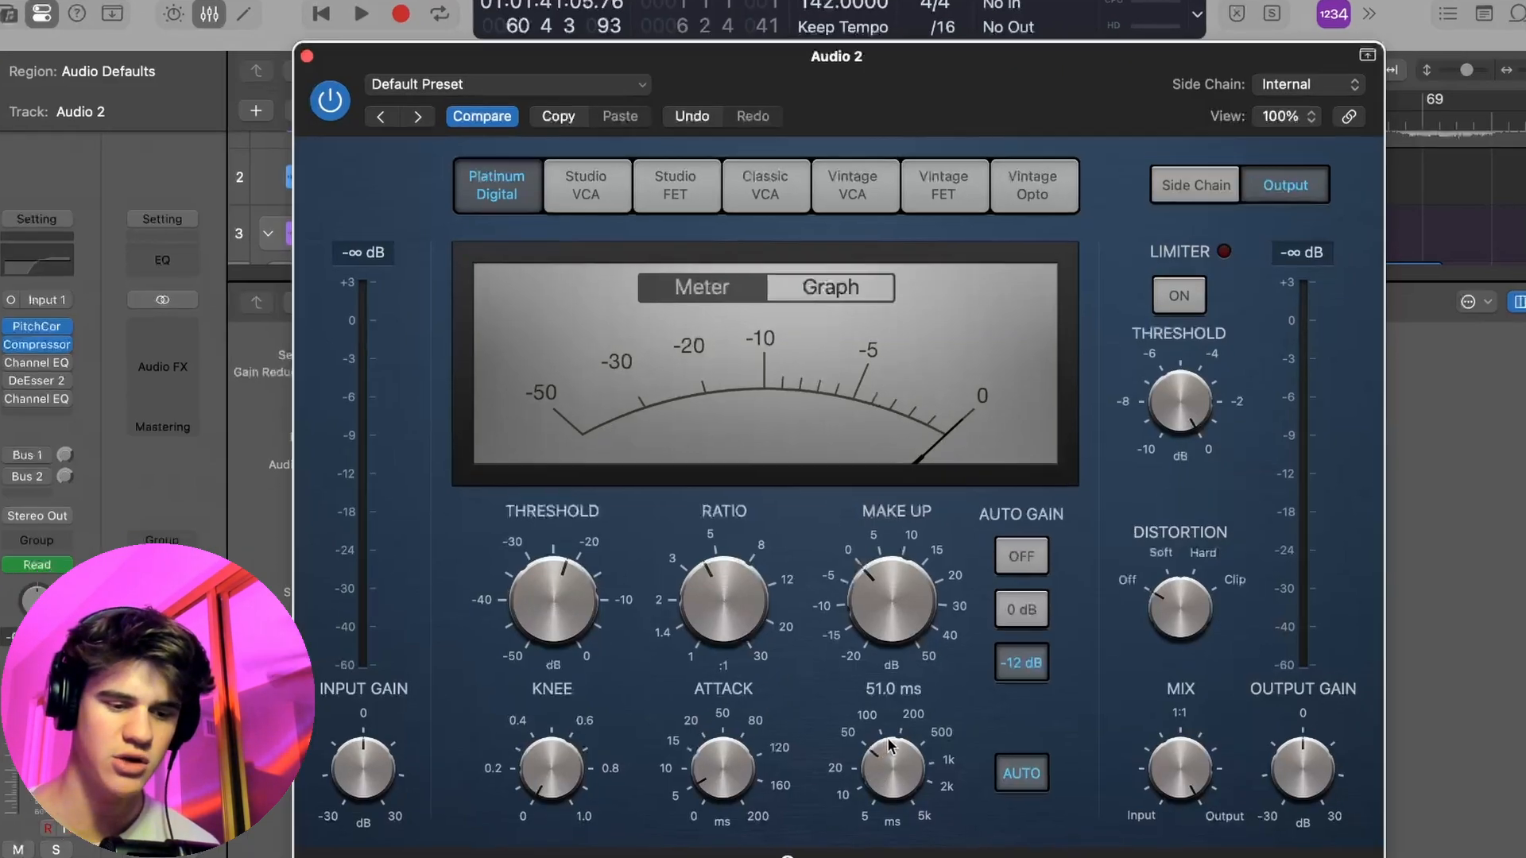
drag(889, 743, 861, 761)
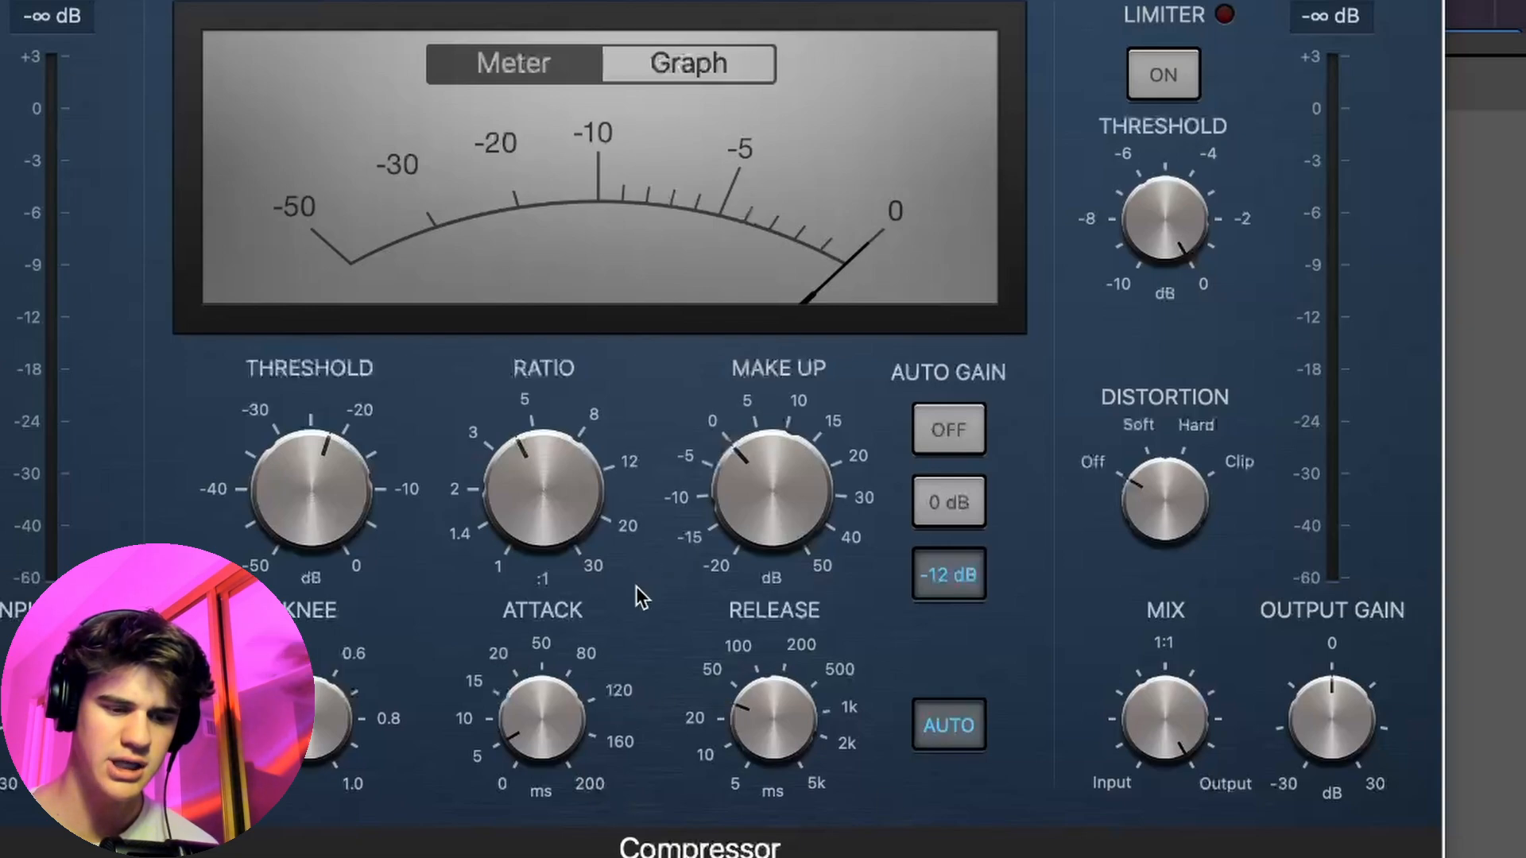
drag(741, 612, 790, 612)
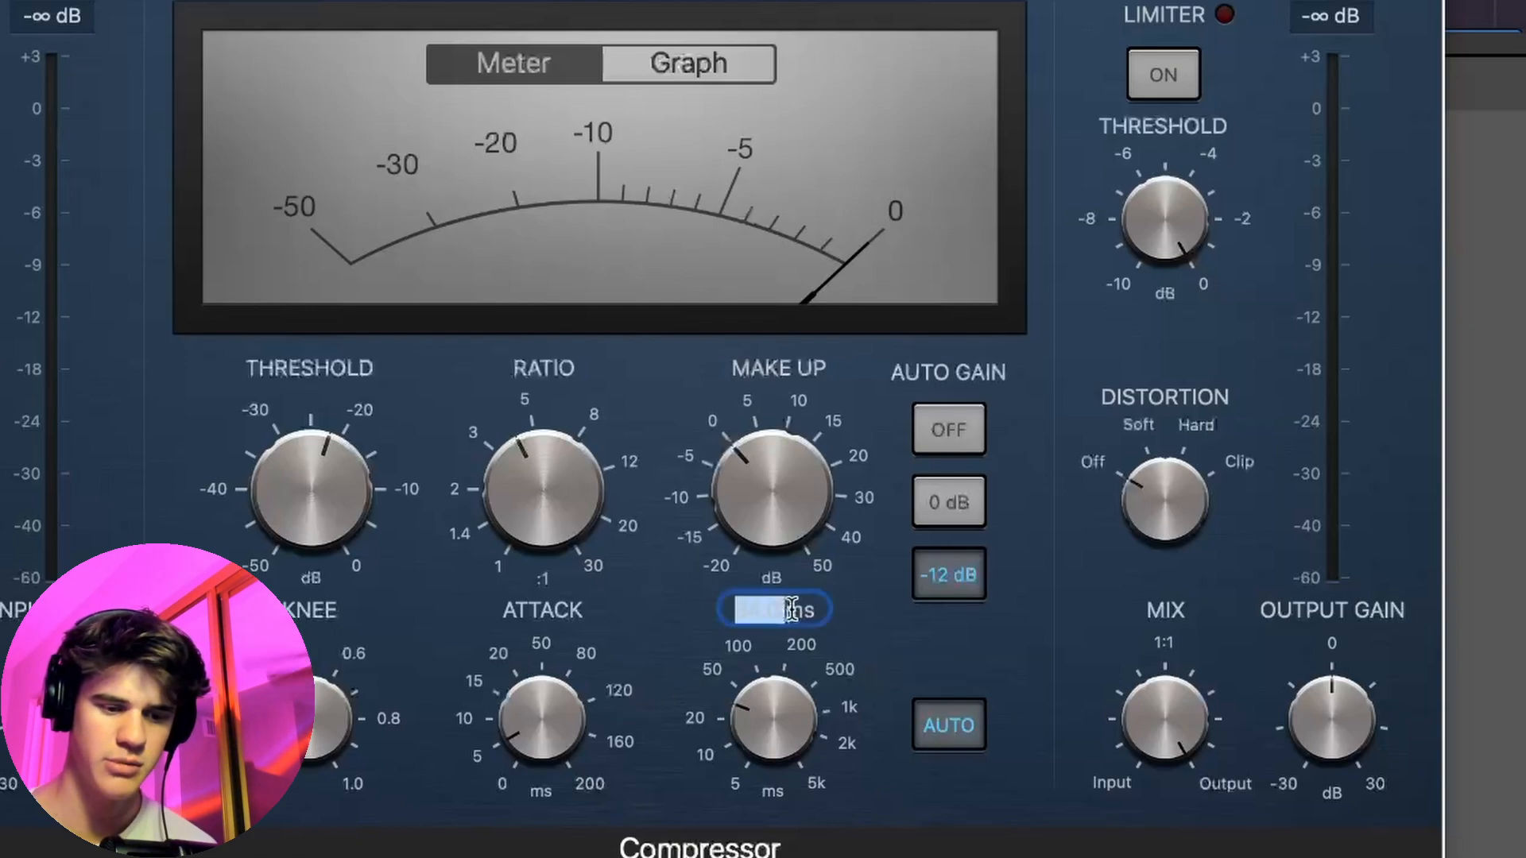
click(602, 627)
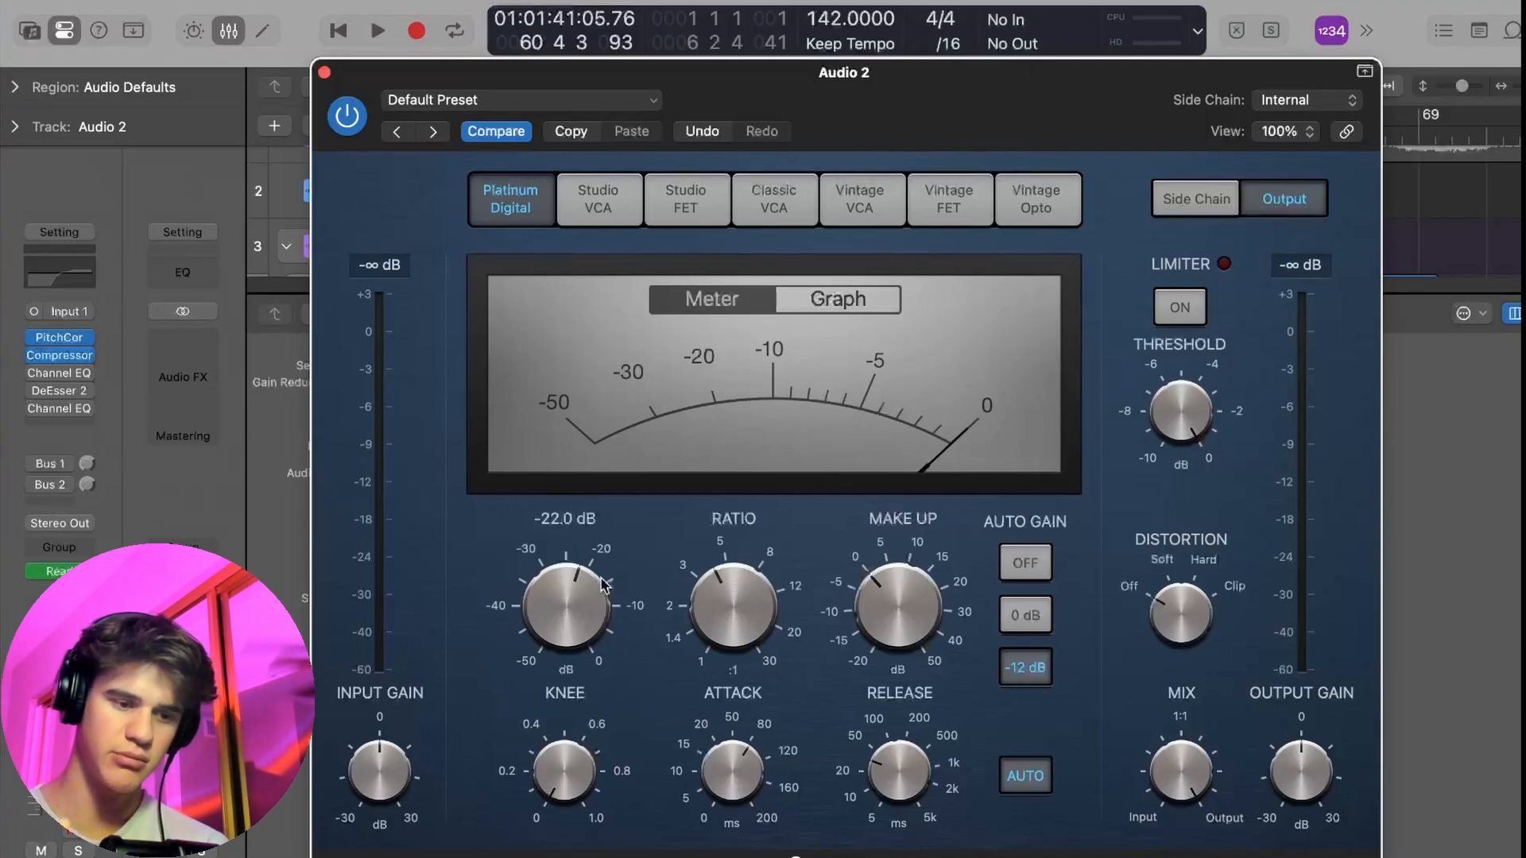
Step: Set the Compressor threshold to 0.0 dB and play the vocal to hear it without gain reduction
key(space)
drag(517, 615, 562, 469)
key(space)
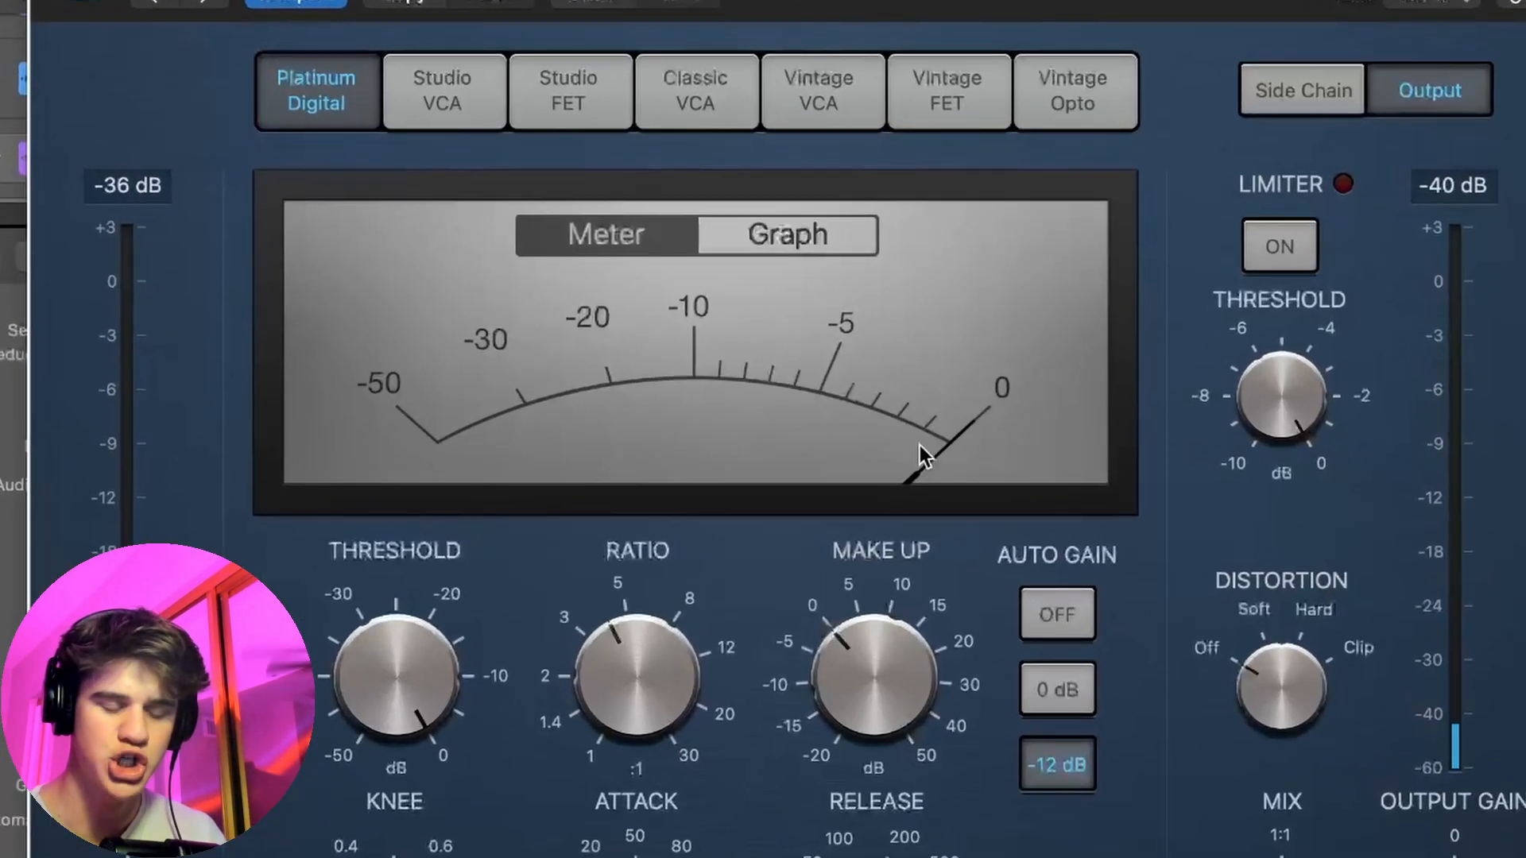
key(space)
mouse_move(437, 666)
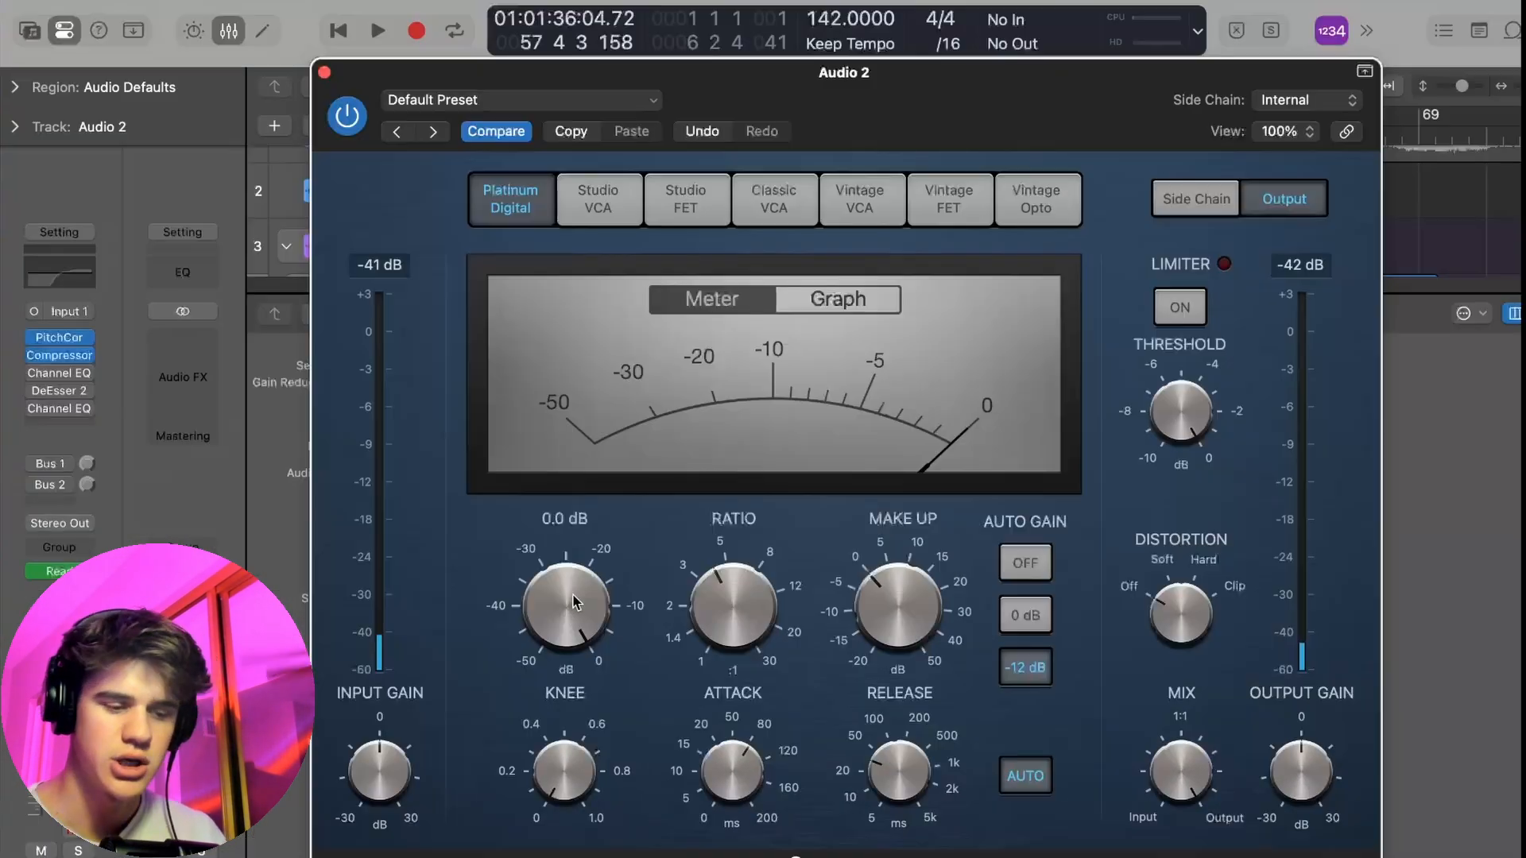
Step: Lower the Compressor threshold to about -25 dB while auditioning the vocal
drag(832, 542, 767, 570)
drag(548, 620, 540, 566)
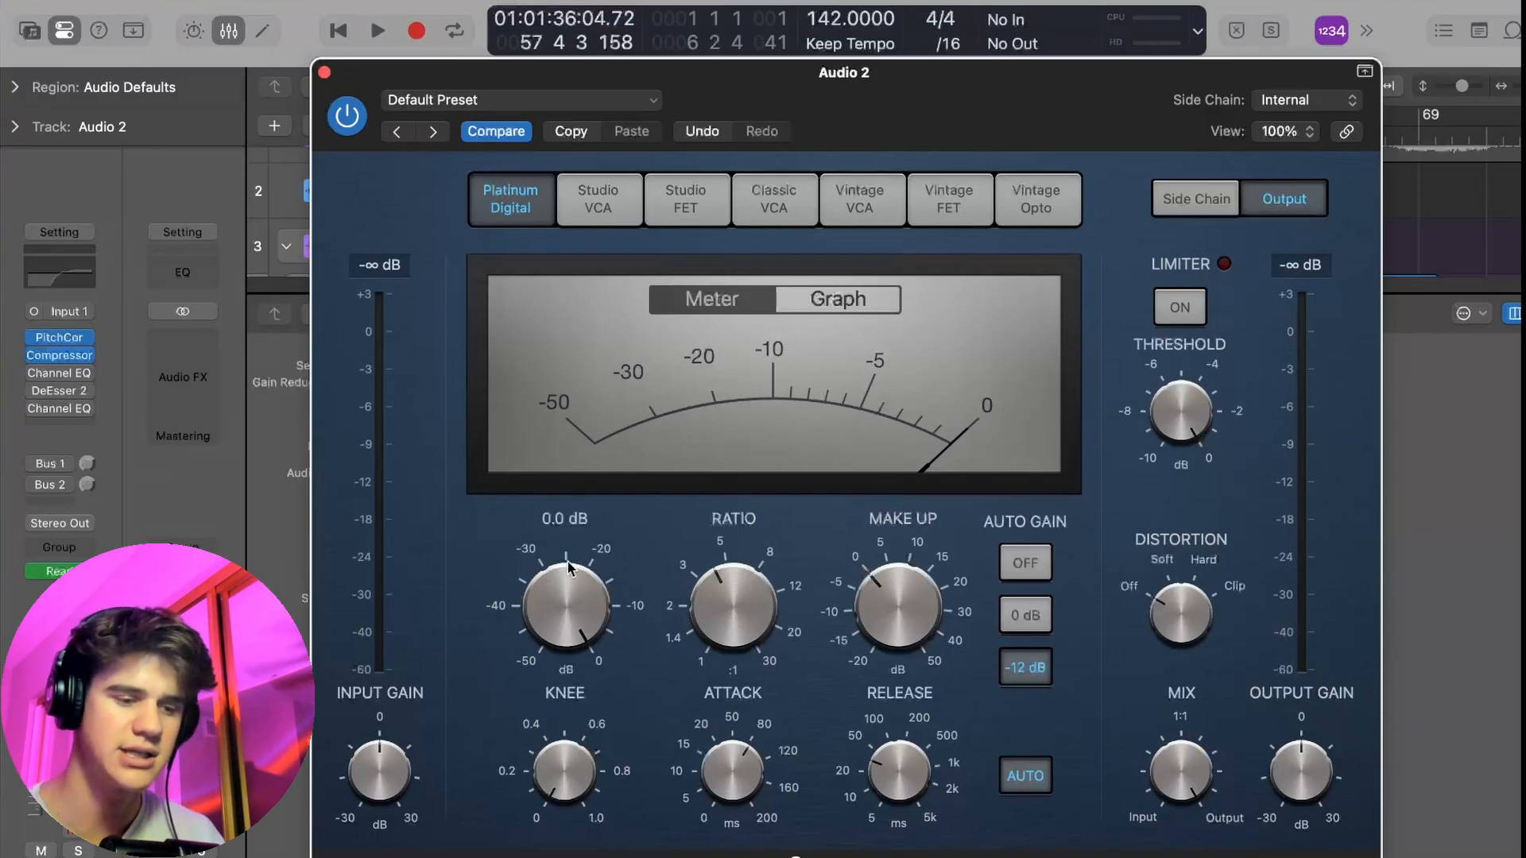
drag(541, 561, 568, 645)
key(space)
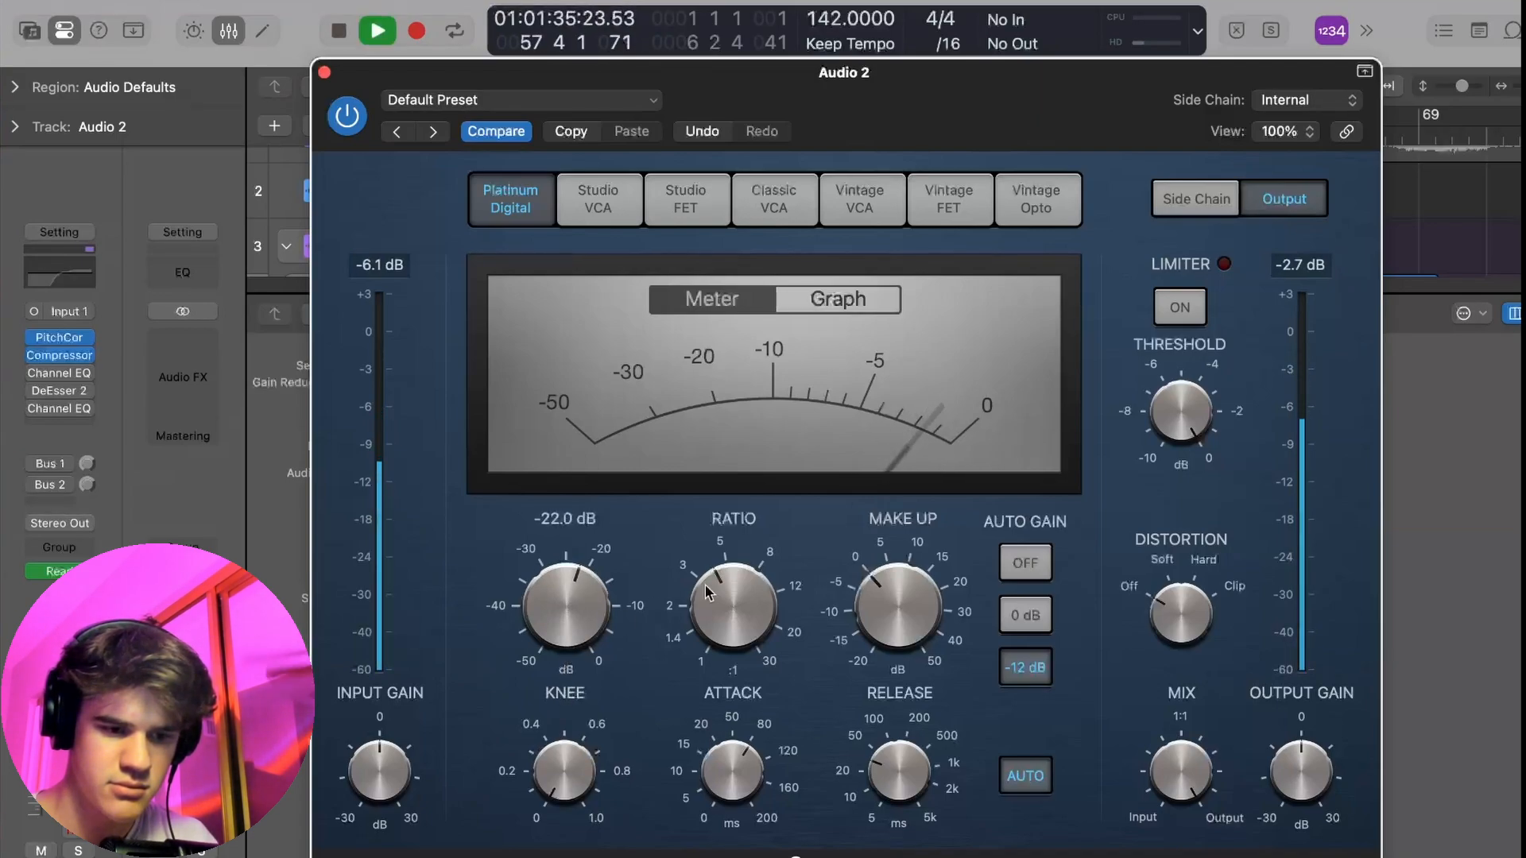
key(space)
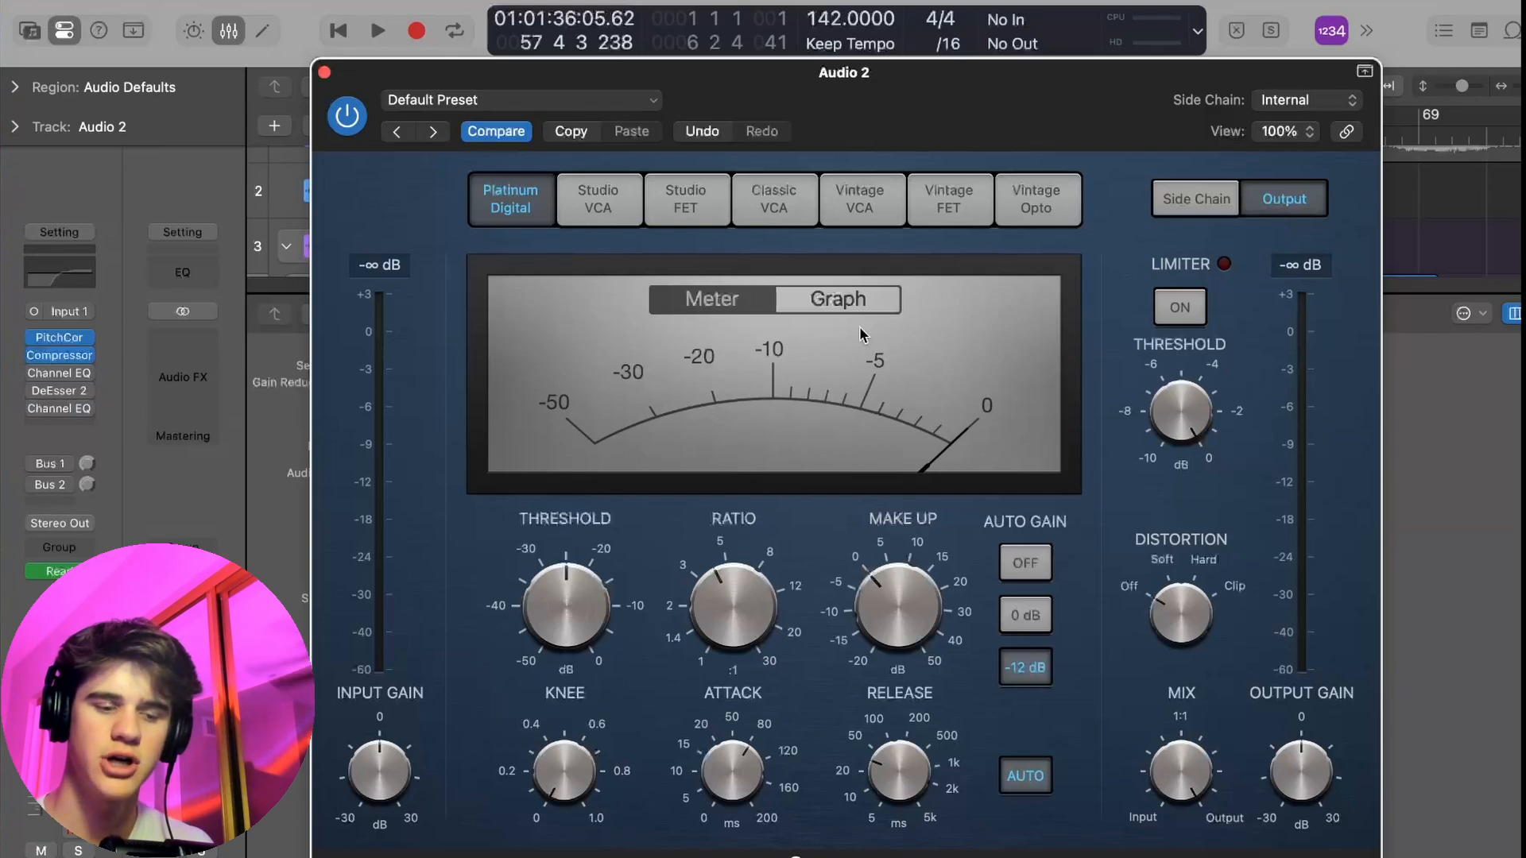
Step: Lower the Compressor threshold and make-up gain slightly while auditioning the vocal, and close the plug-in window
key(space)
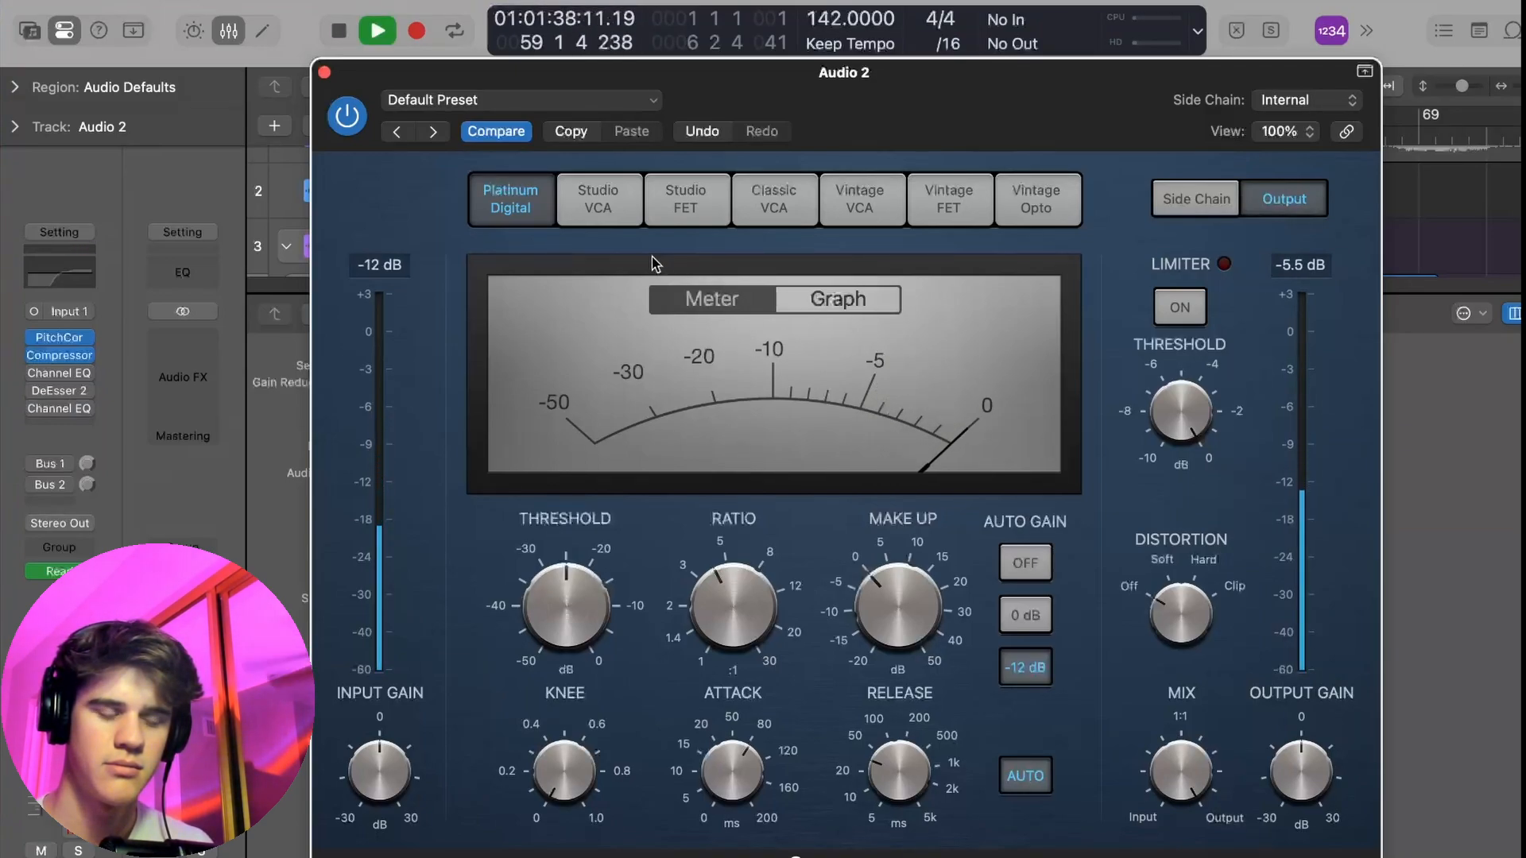
key(space)
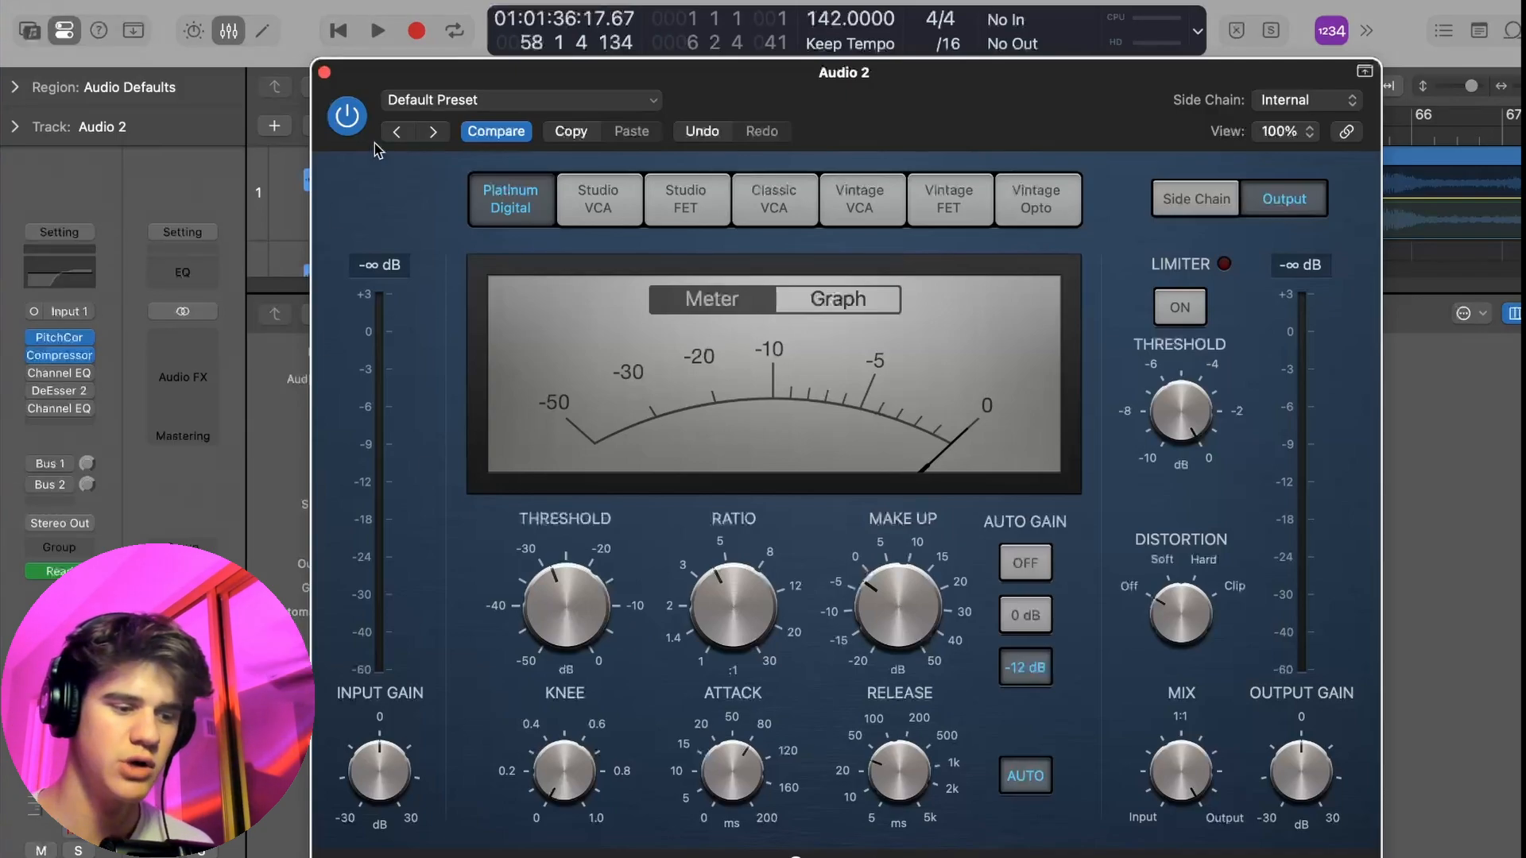
click(325, 74)
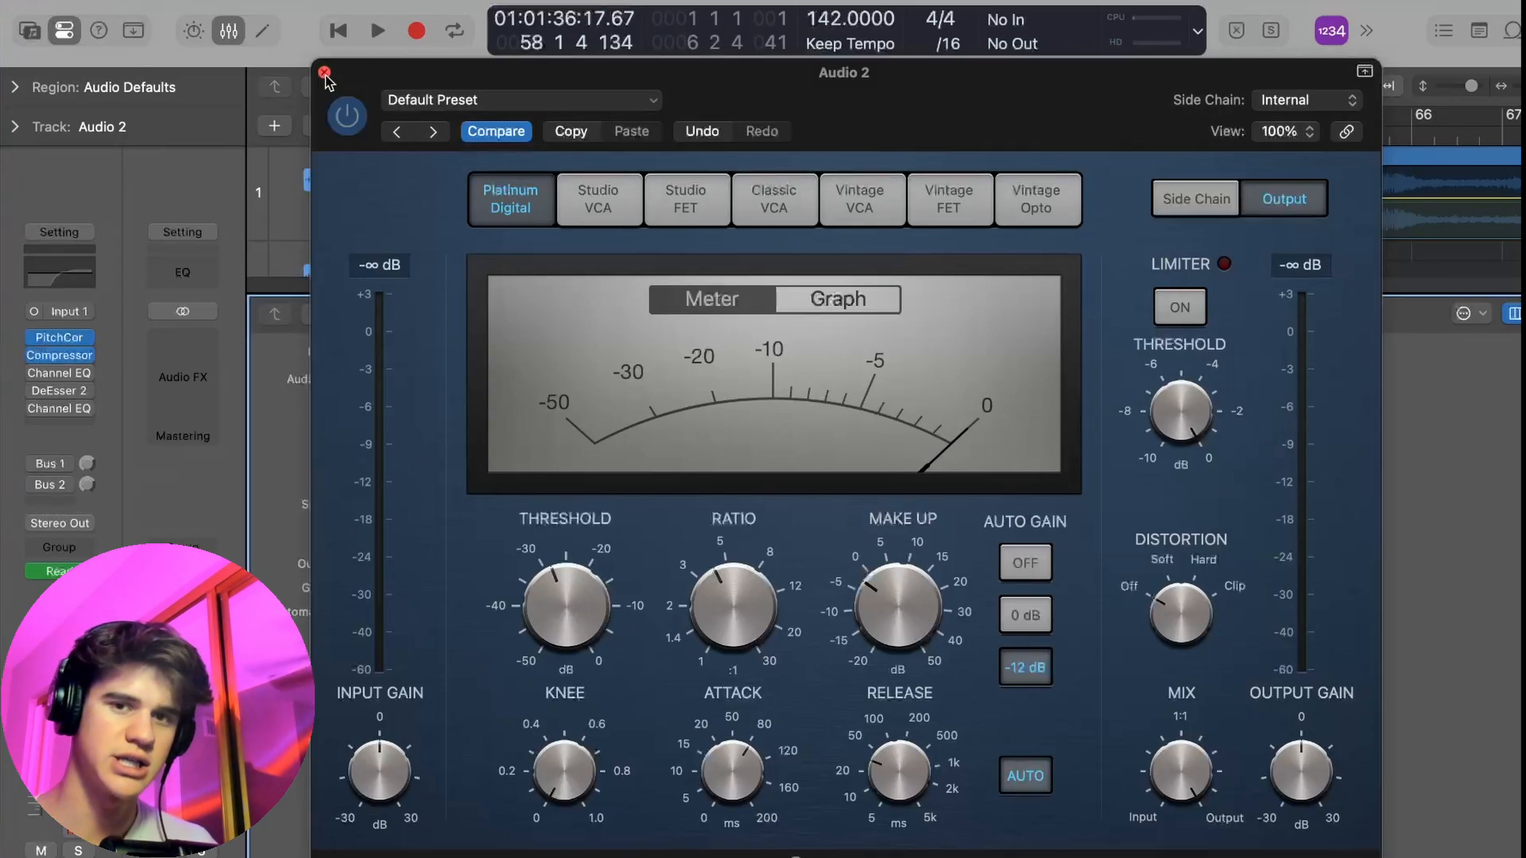
click(325, 74)
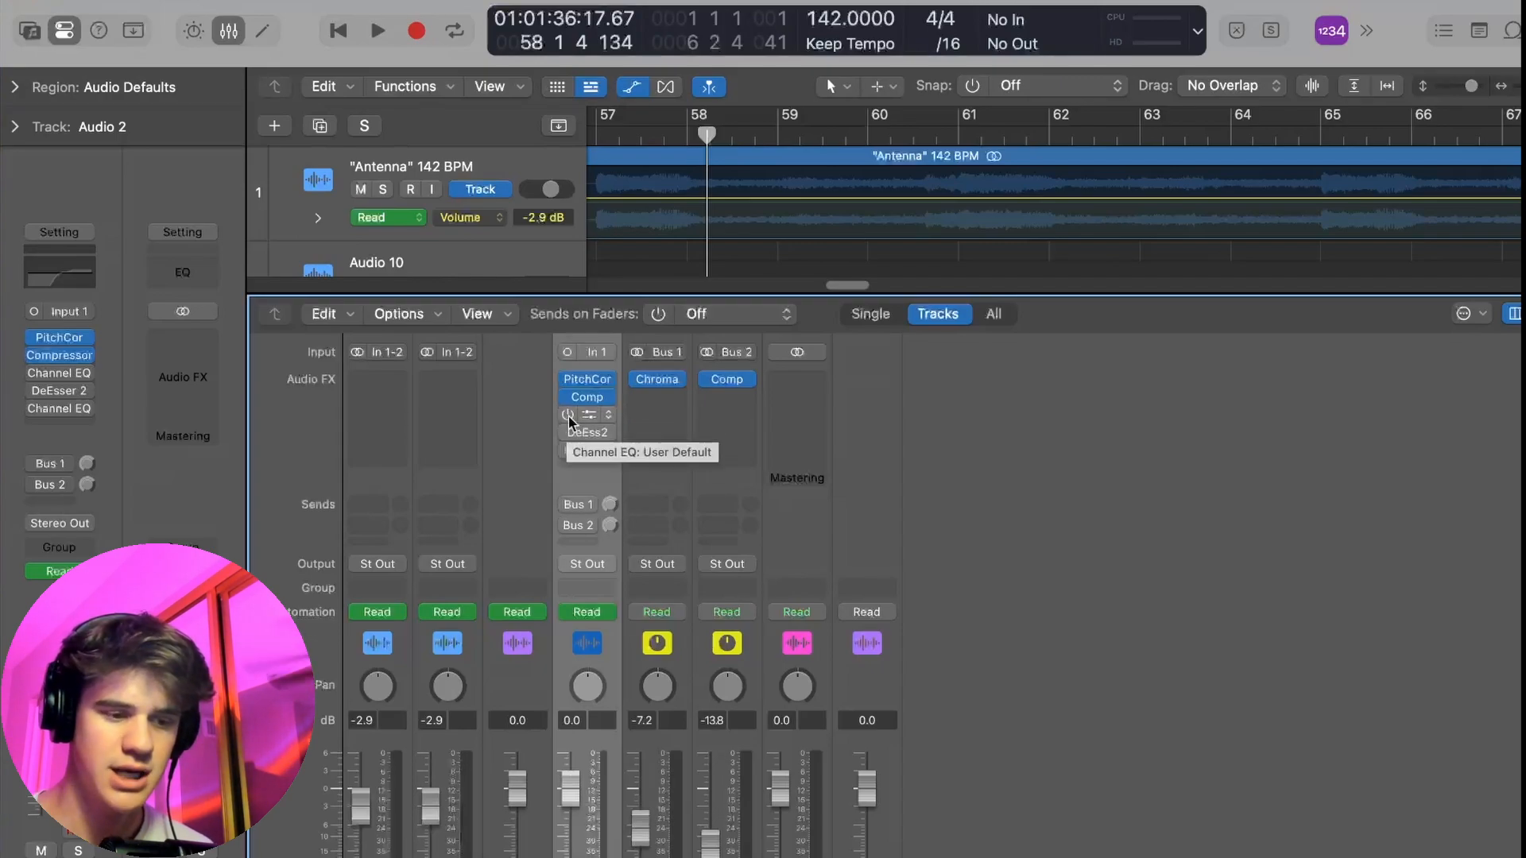
Step: Enable the first Channel EQ on Audio 2, open its settings and lower the low-cut frequency to about 400 Hz
click(567, 414)
click(588, 419)
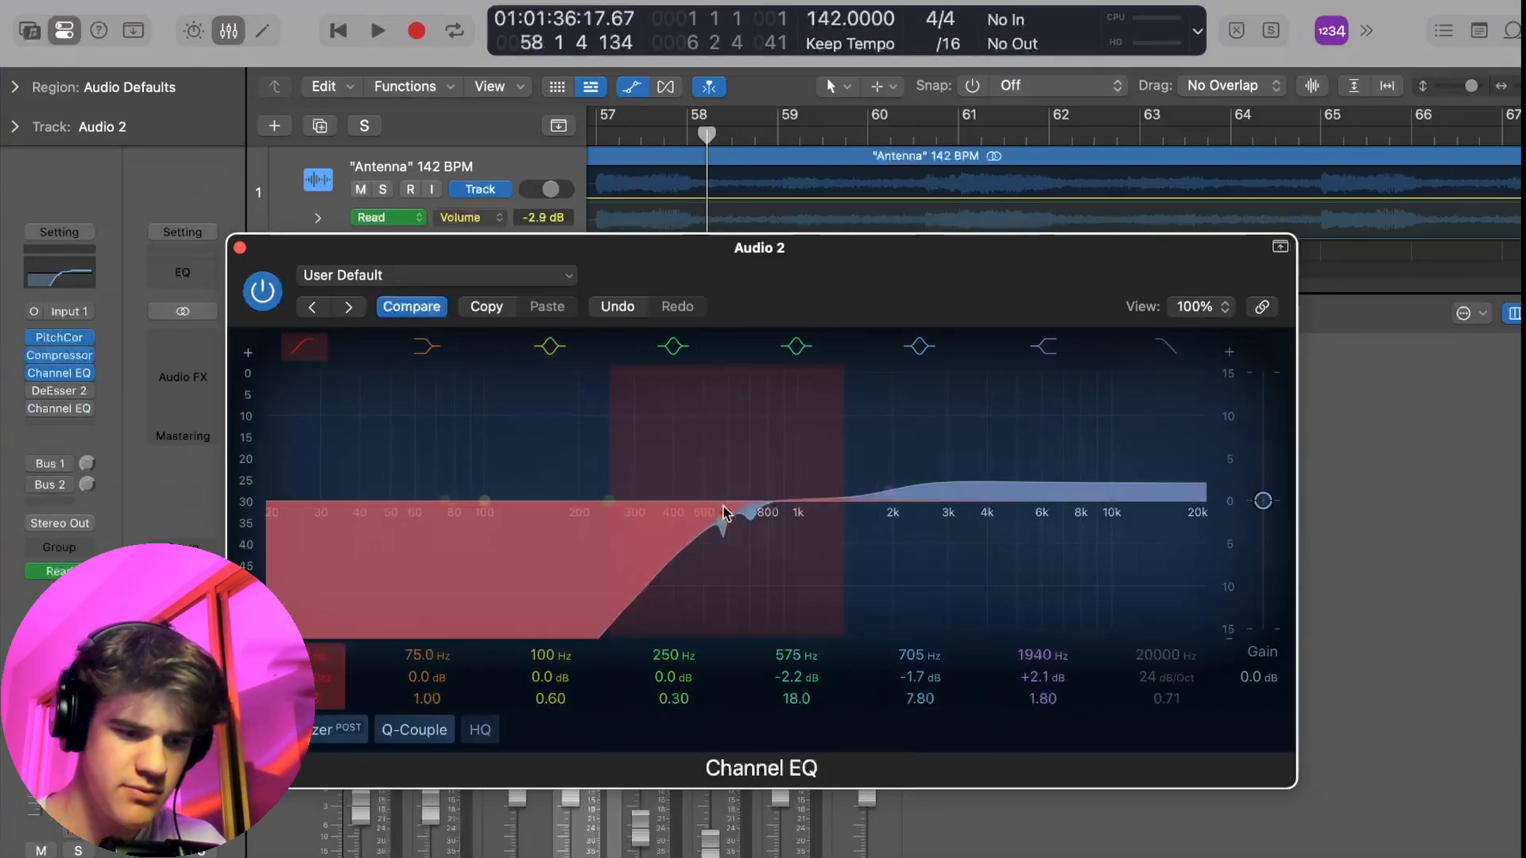
mouse_move(725, 511)
mouse_down()
mouse_move(411, 525)
mouse_move(684, 530)
mouse_up()
mouse_move(777, 447)
mouse_down()
mouse_move(803, 447)
mouse_move(769, 447)
mouse_up()
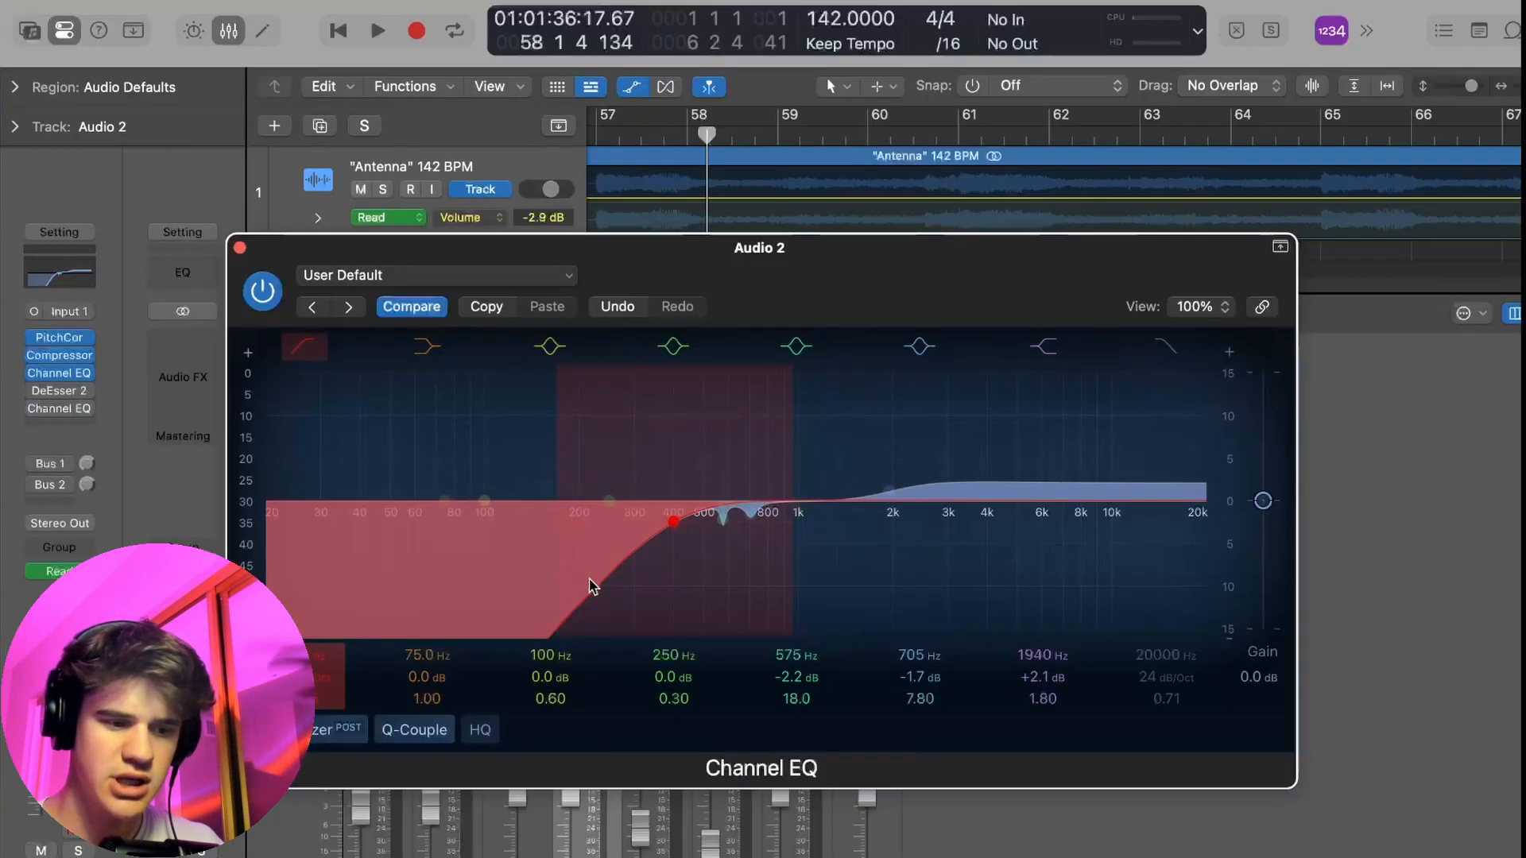
Step: Set the low-cut filter's Q to 0.75 and its frequency to about 410 Hz, and audition the vocal
scroll(643, 530, up, 5)
scroll(592, 587, down, 5)
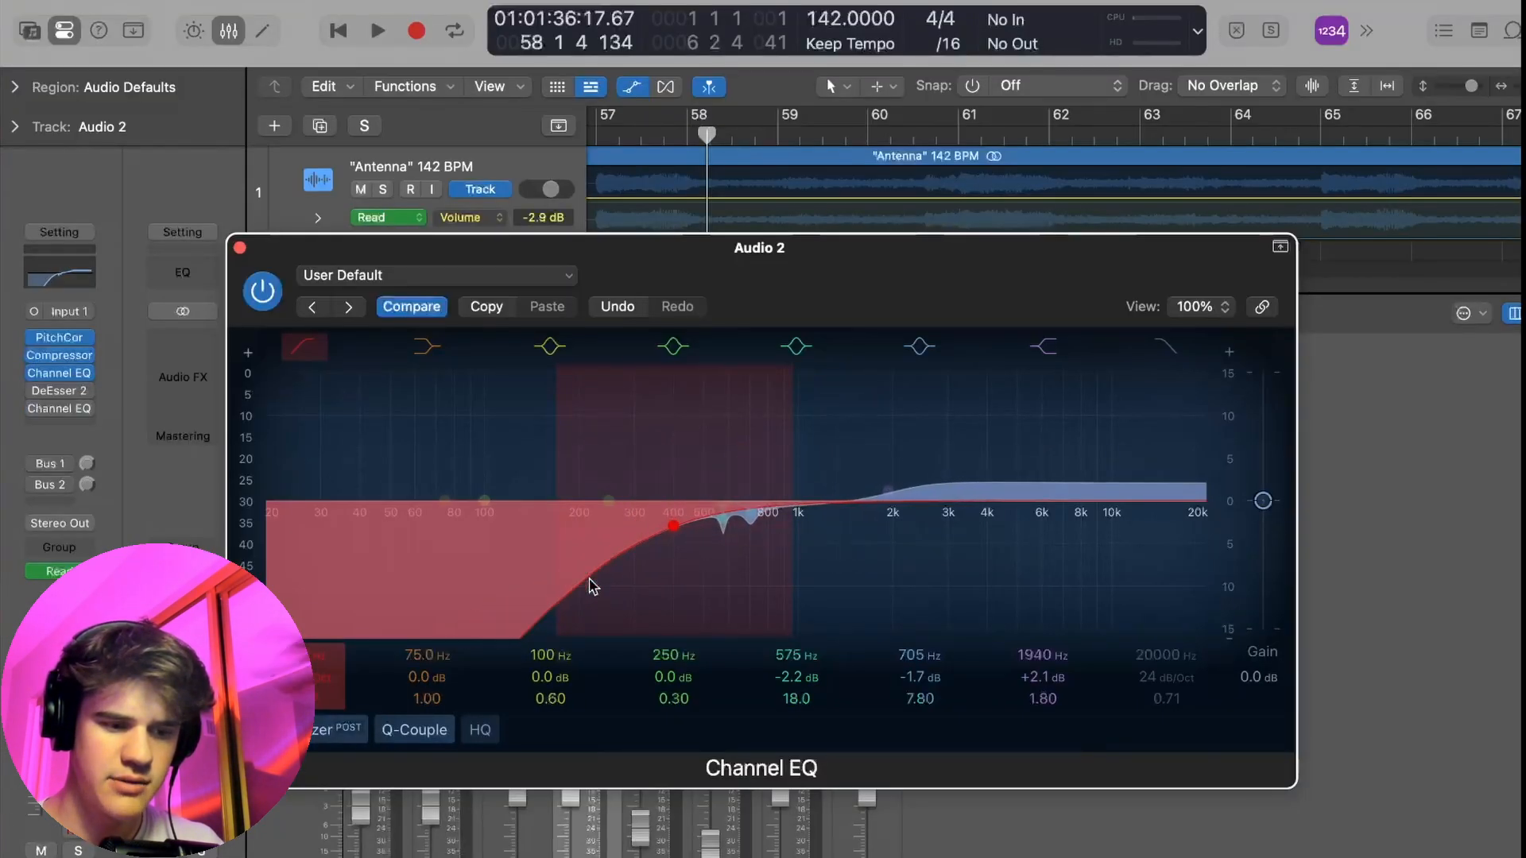
scroll(594, 587, down, 2)
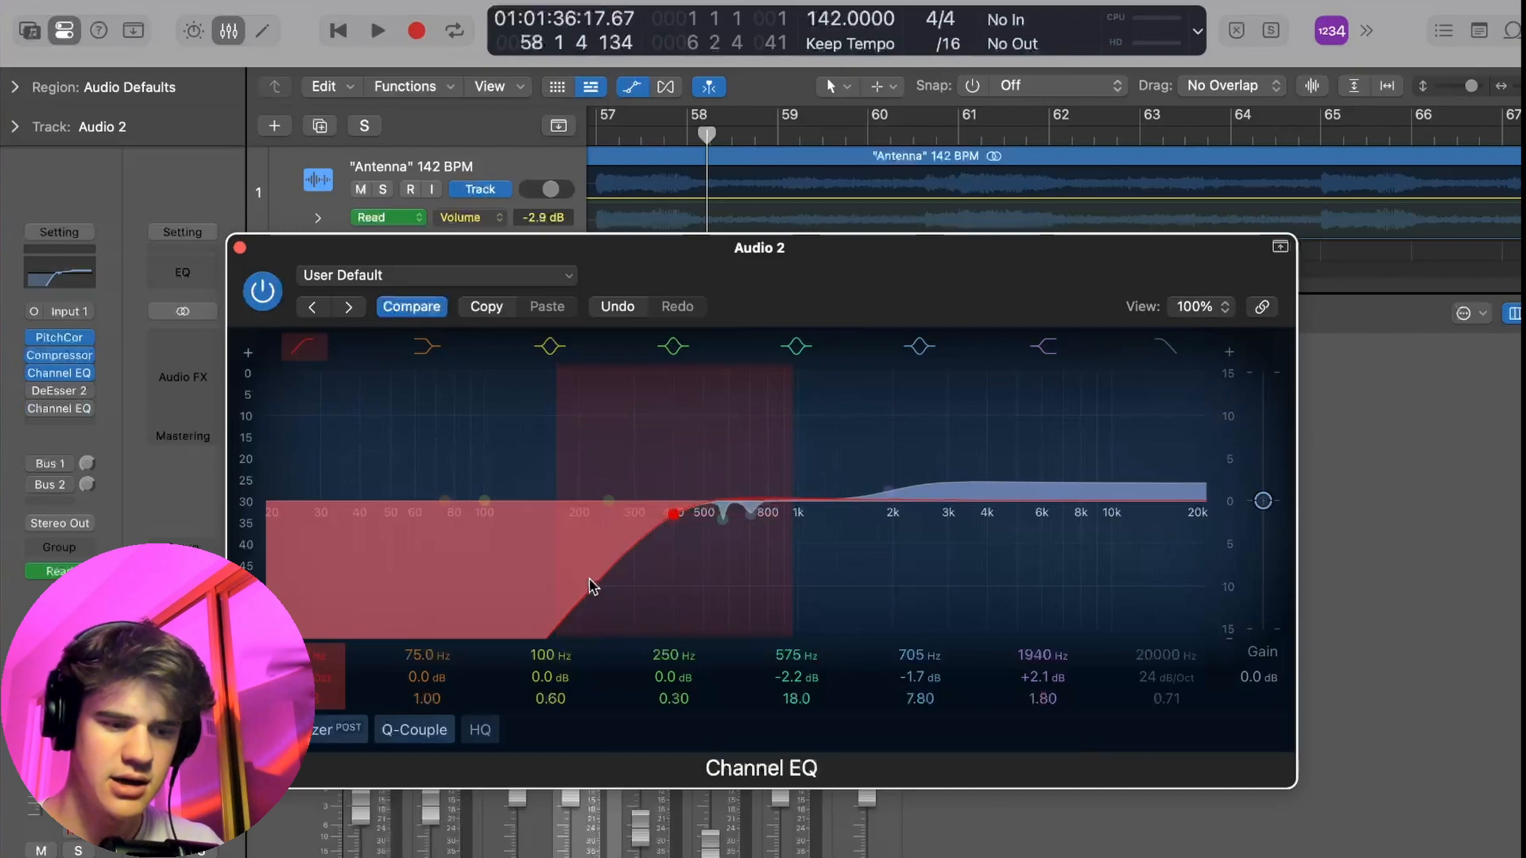
drag(676, 513, 689, 515)
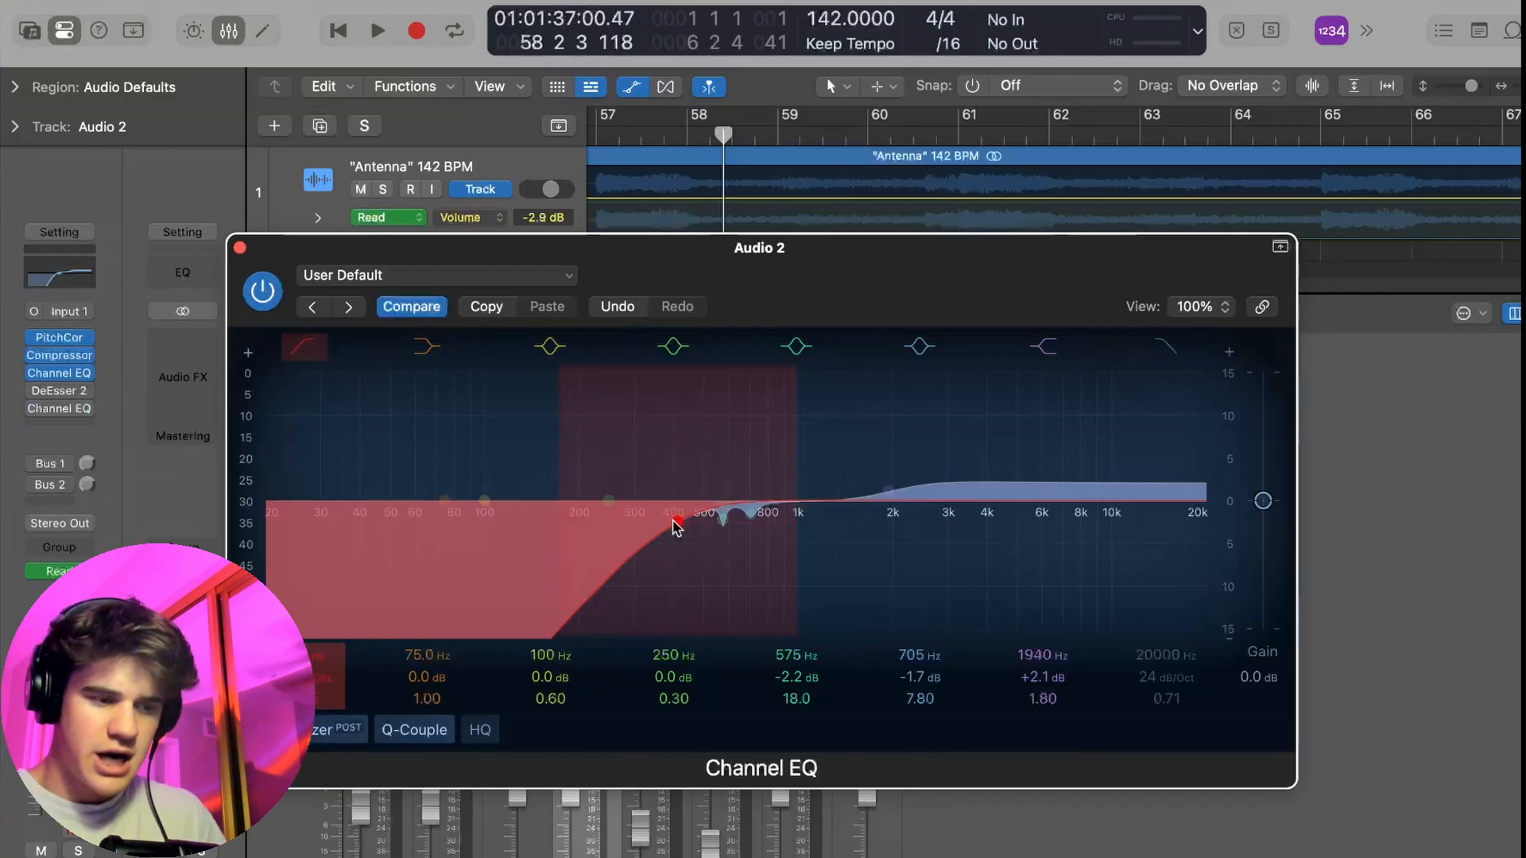
key(space)
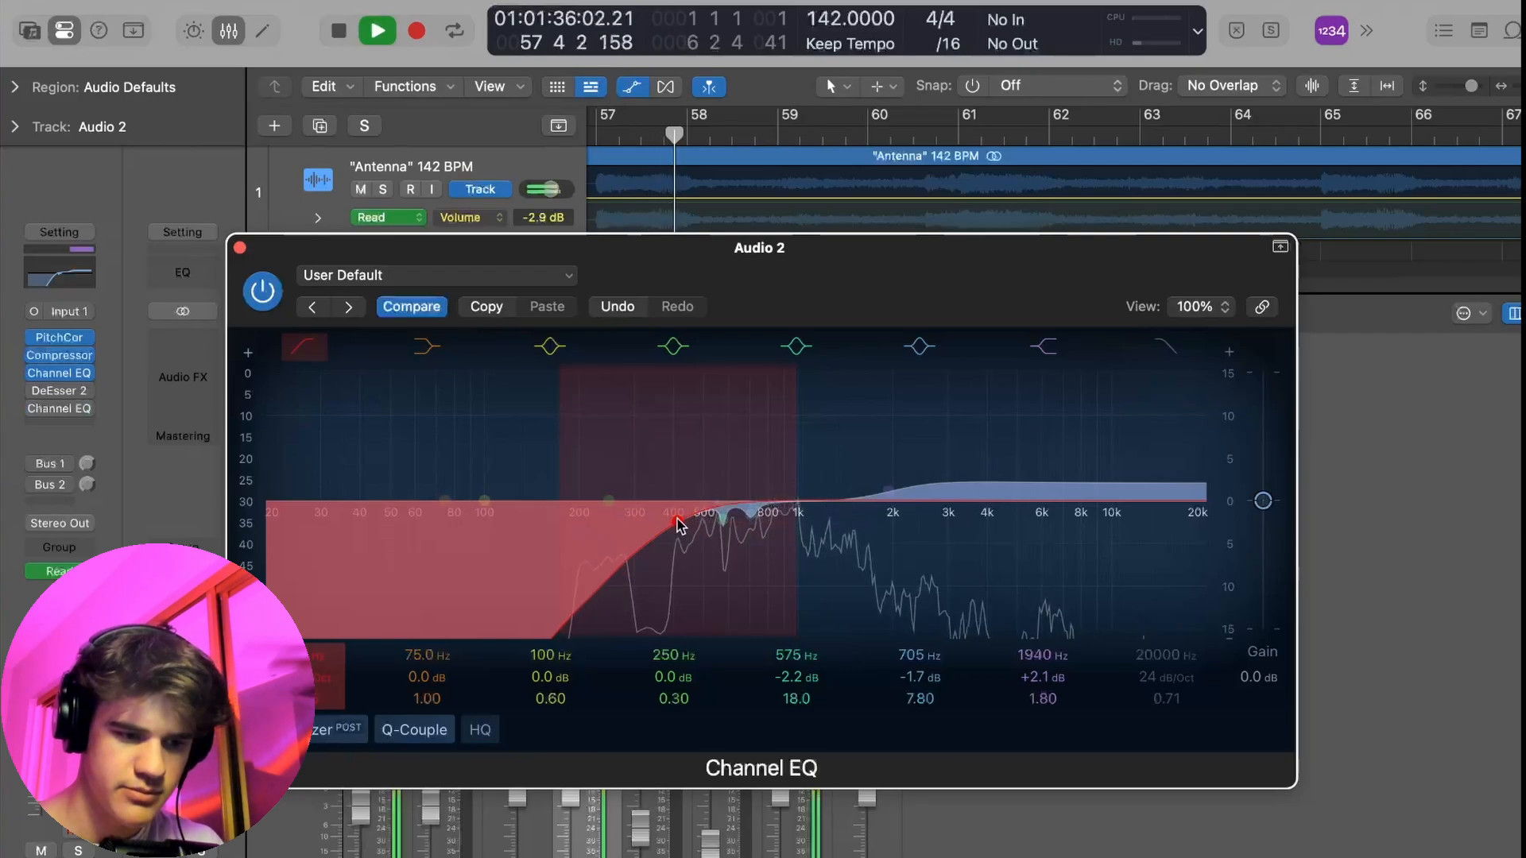
key(space)
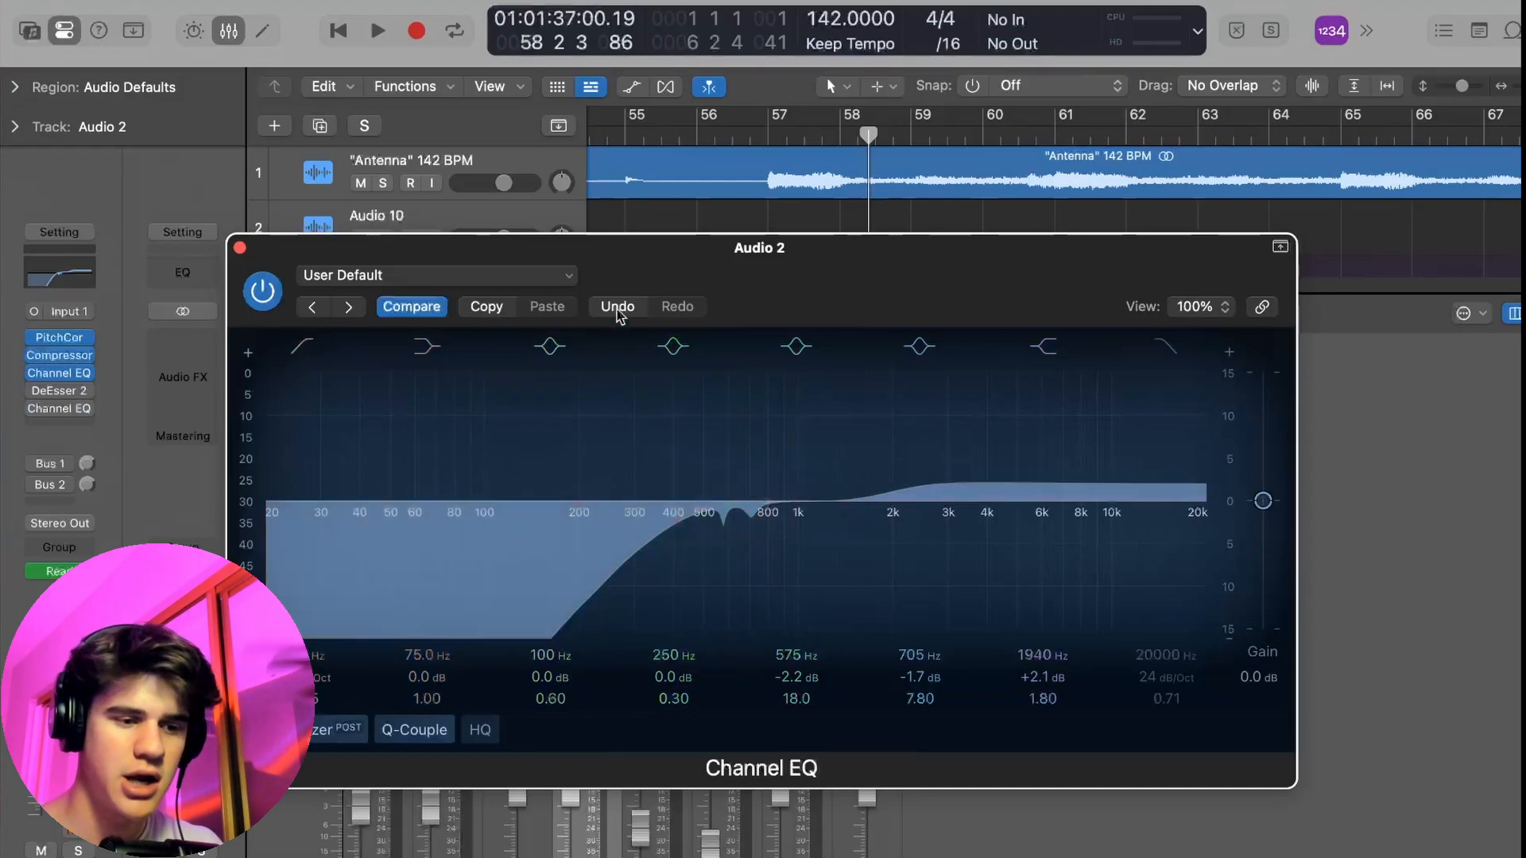
Step: Lower the low-cut frequency to about 100 Hz with a gentler Q during playback to hear the low end
drag(711, 270, 712, 385)
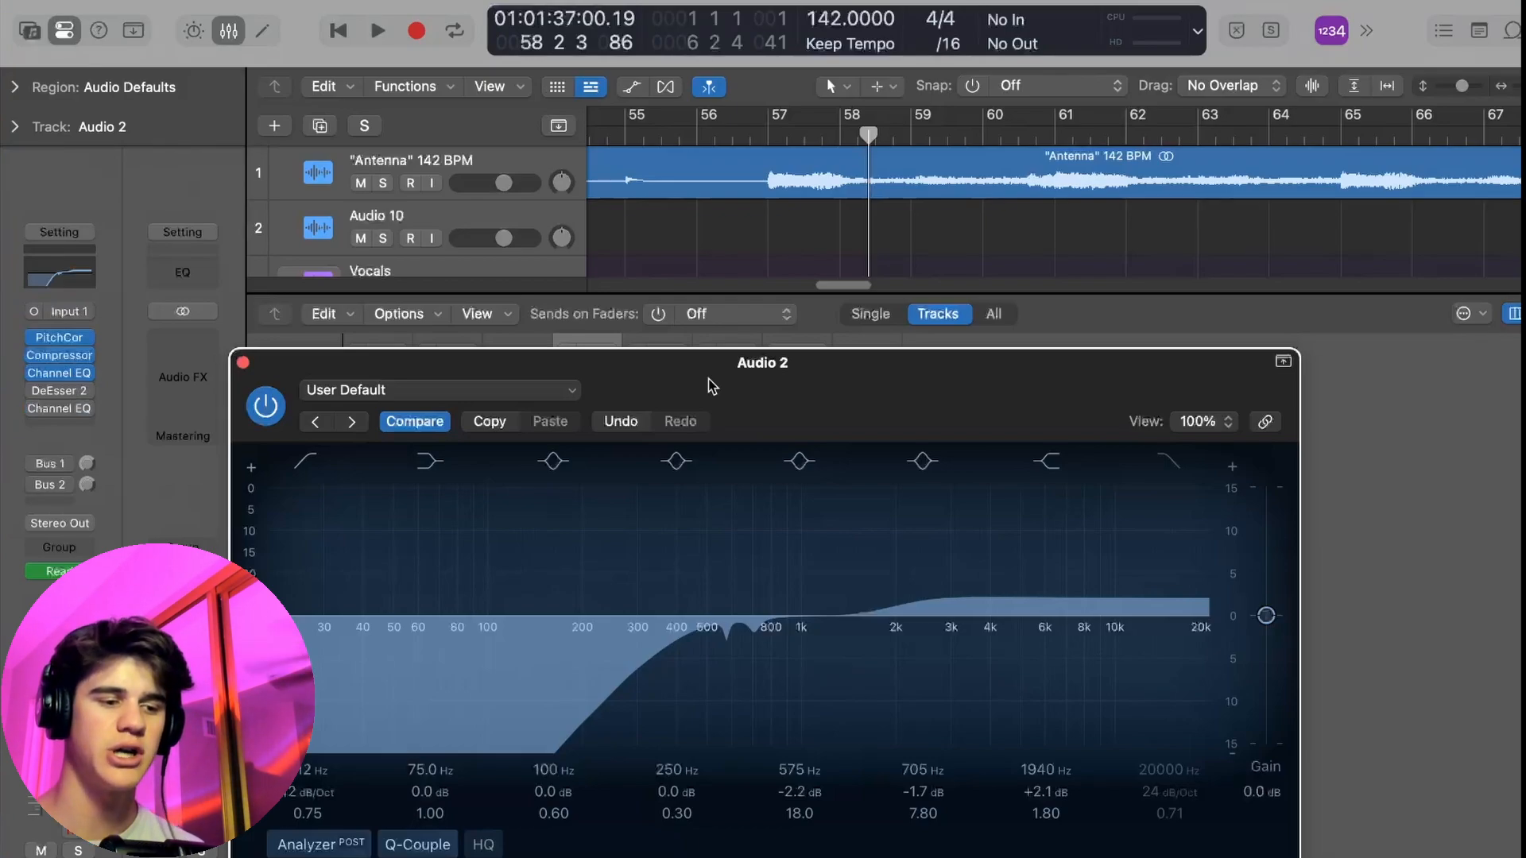
click(759, 135)
key(space)
drag(673, 642, 488, 635)
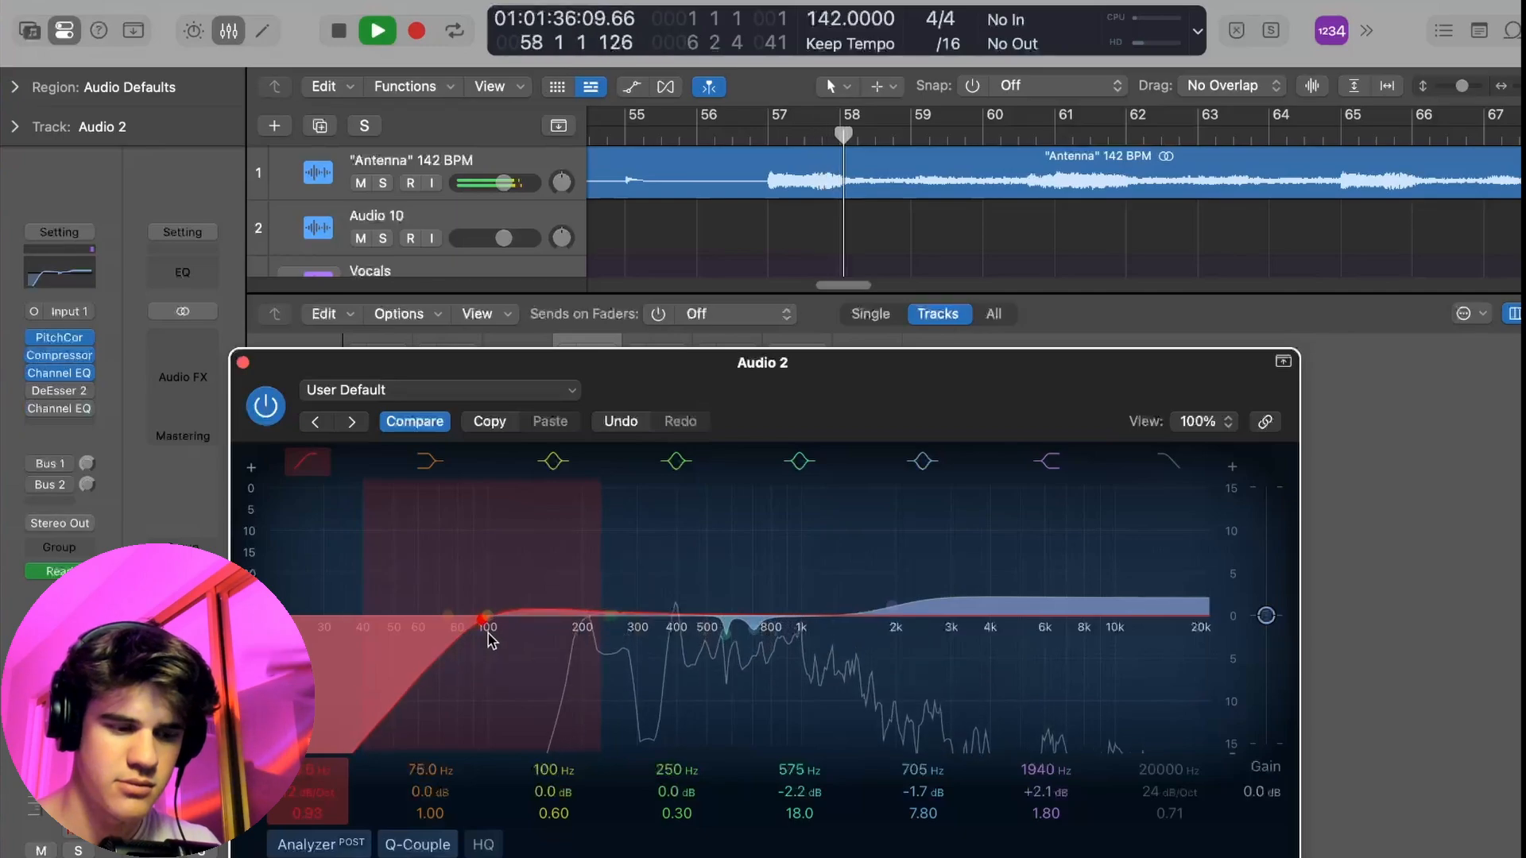
key(space)
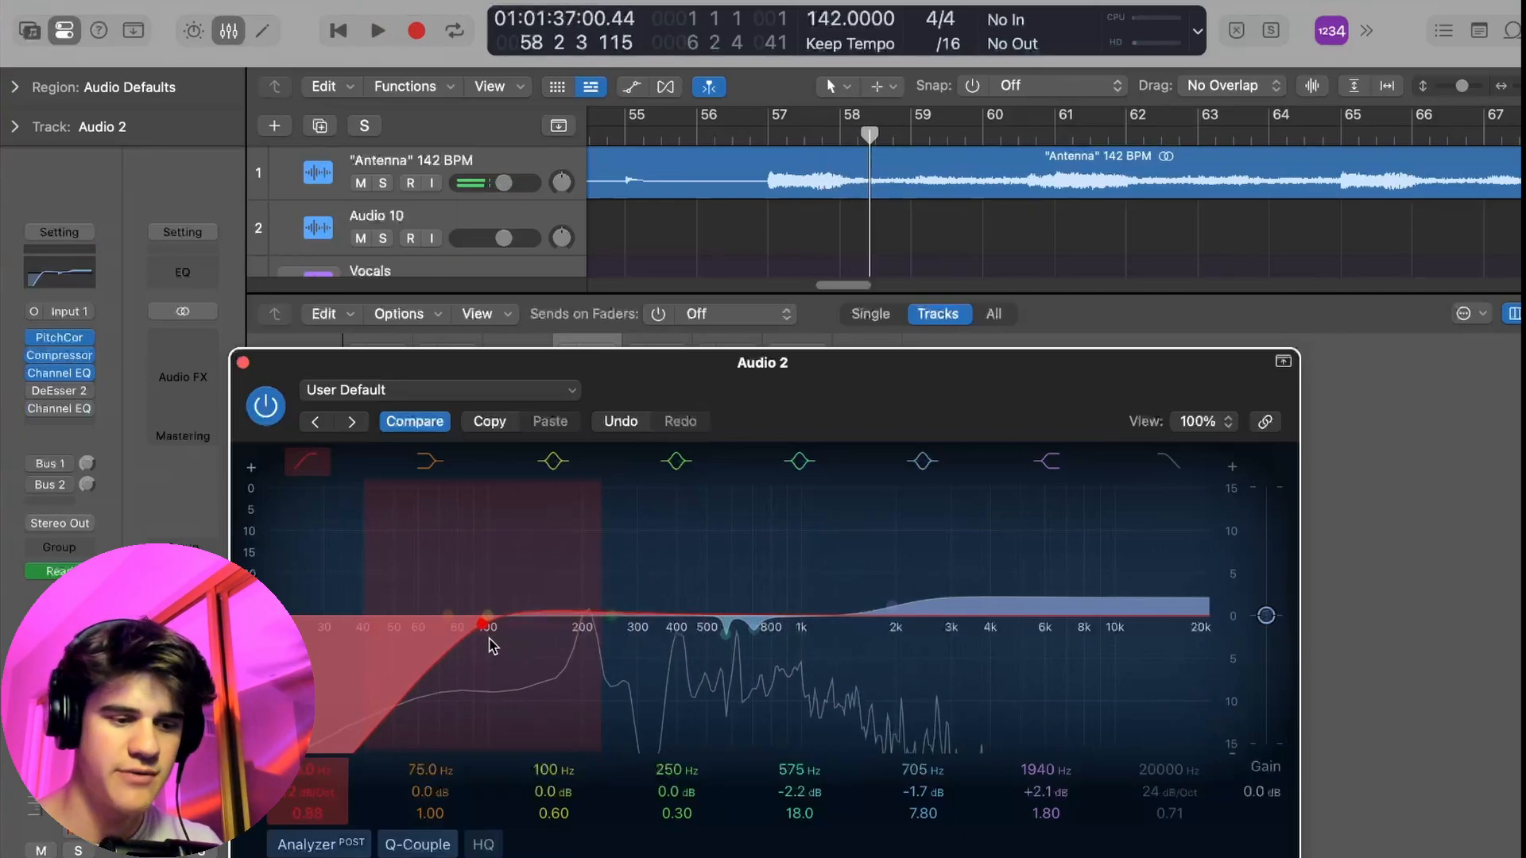
mouse_move(488, 633)
mouse_down()
mouse_move(647, 644)
mouse_move(489, 651)
mouse_up()
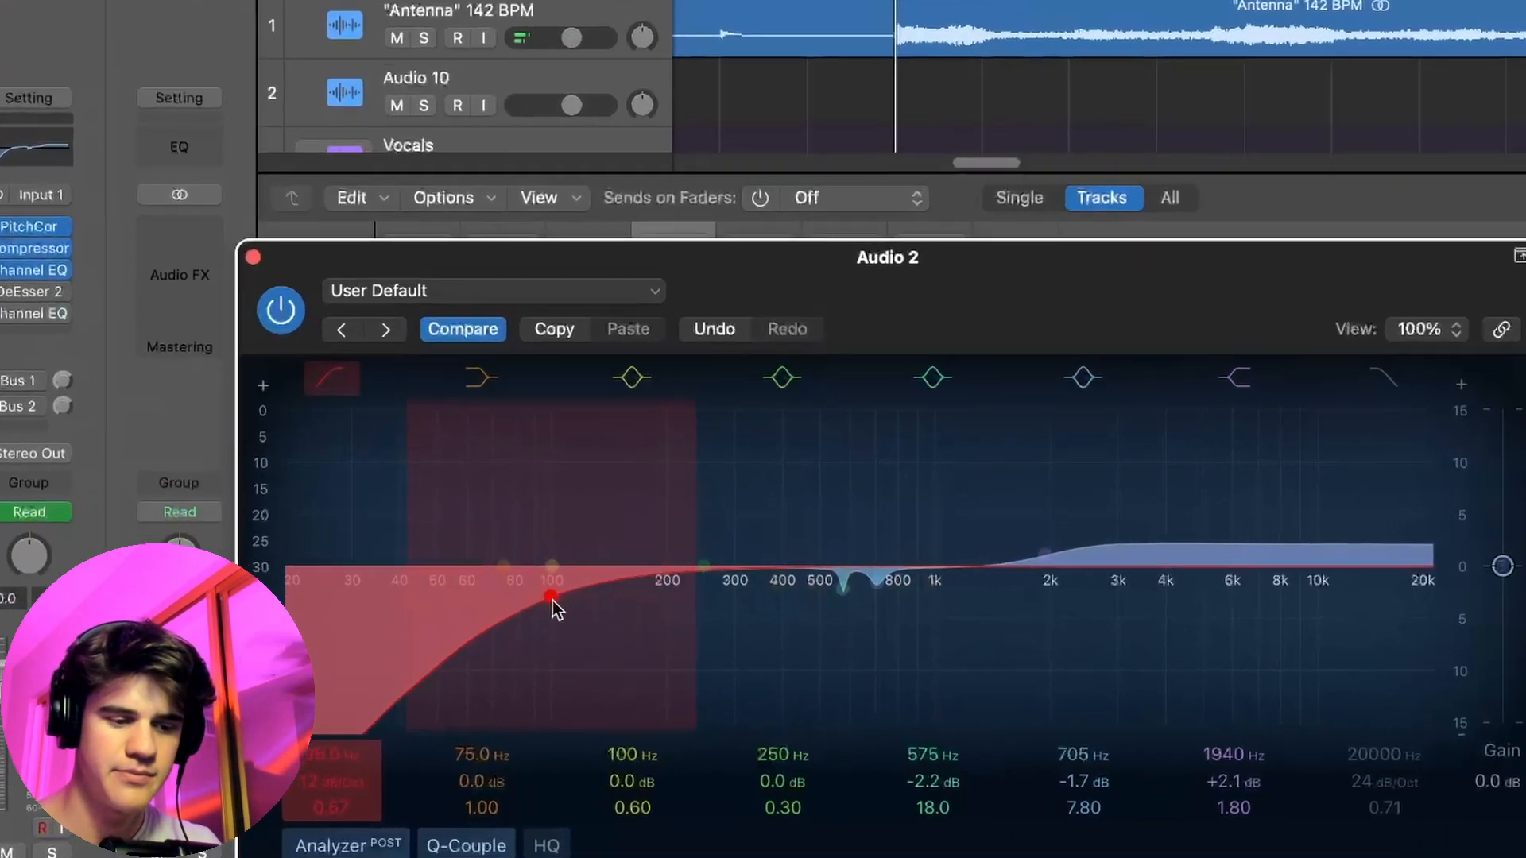
Step: Raise the low-cut frequency to about 350 Hz with a Q of 0.64 while the vocal plays
drag(553, 607, 658, 592)
key(space)
drag(743, 542, 831, 549)
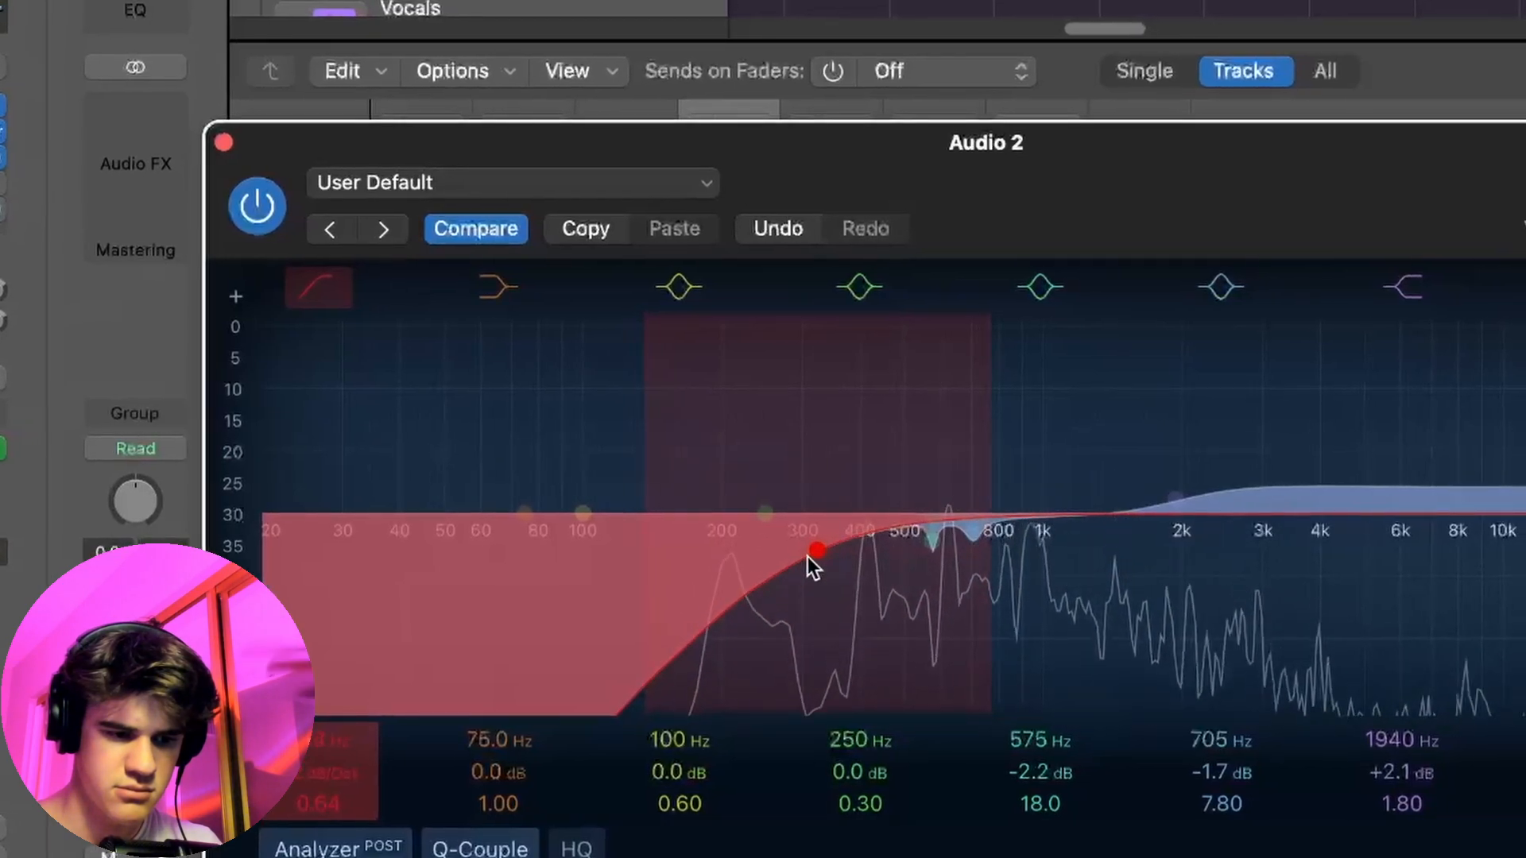
drag(812, 556, 827, 556)
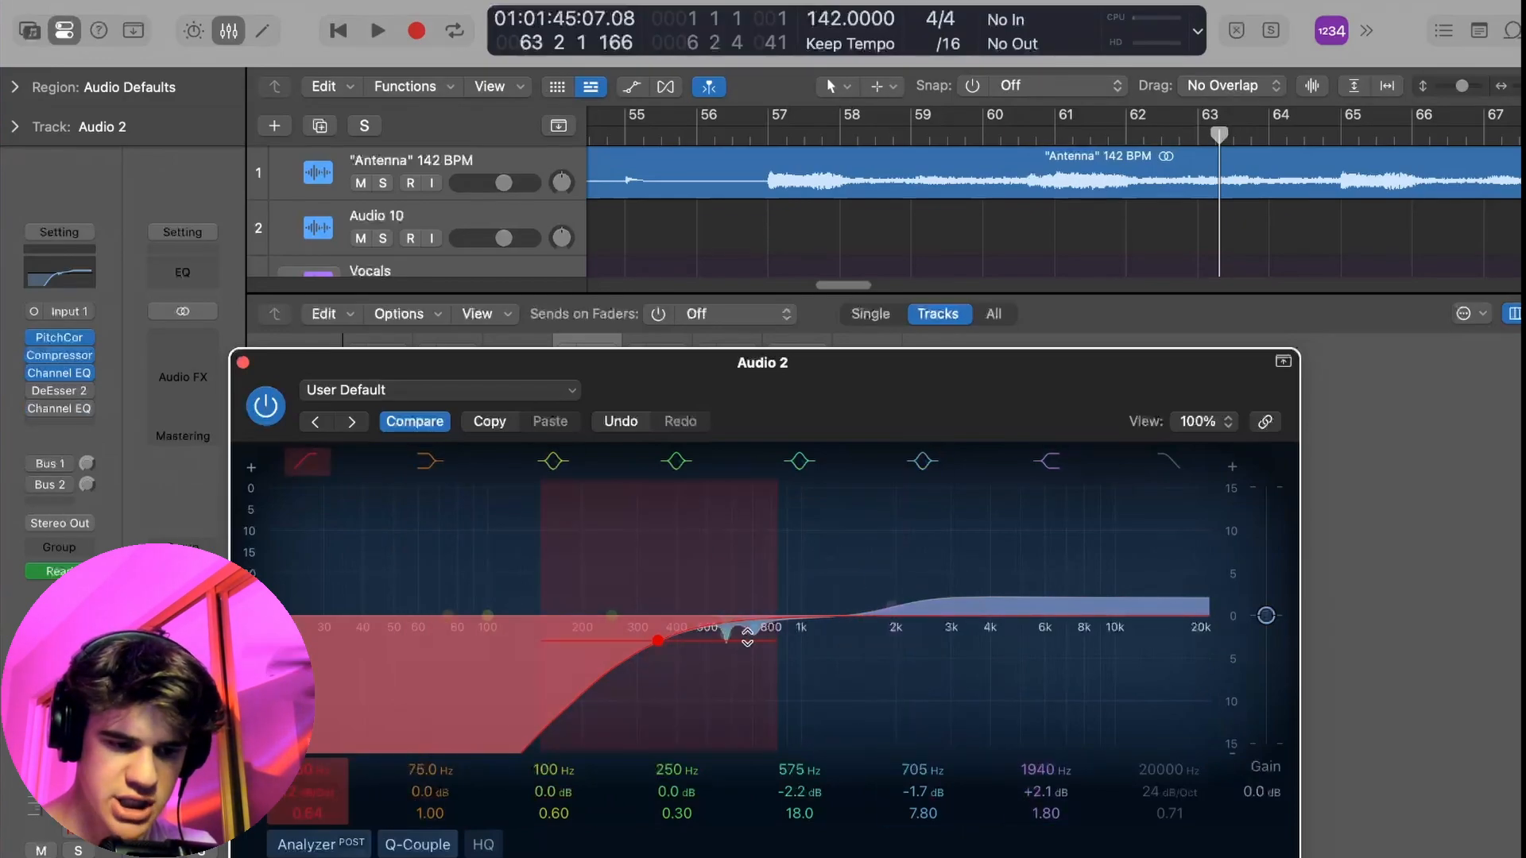
Step: Solo Audio 2, sweep the boosted 705 Hz EQ band for resonances and cut it by 3.6 dB at 695 Hz
drag(773, 628, 752, 474)
key(space)
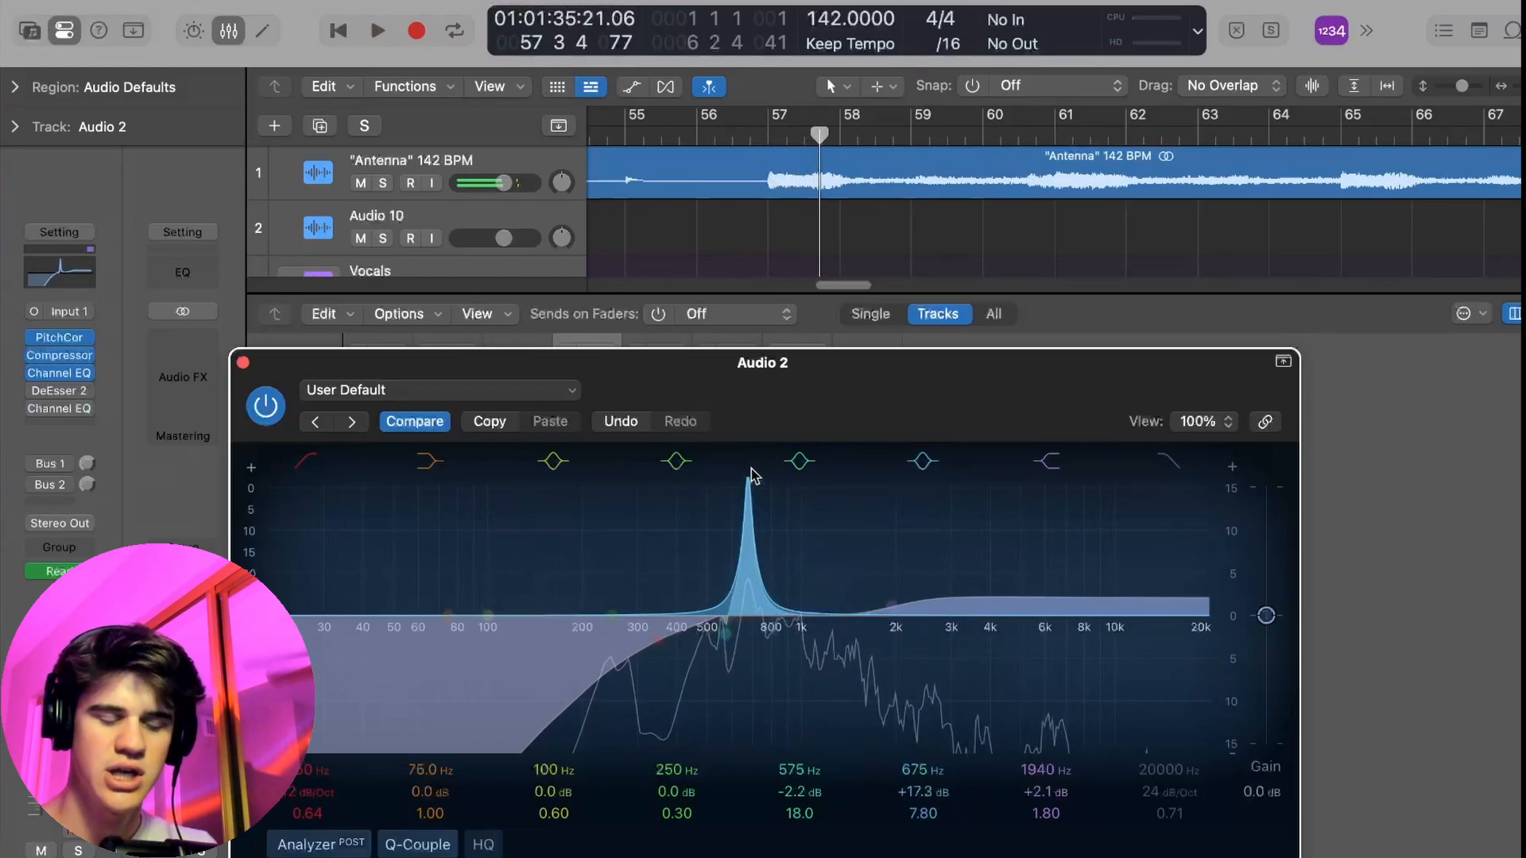
scroll(466, 224, down, 4)
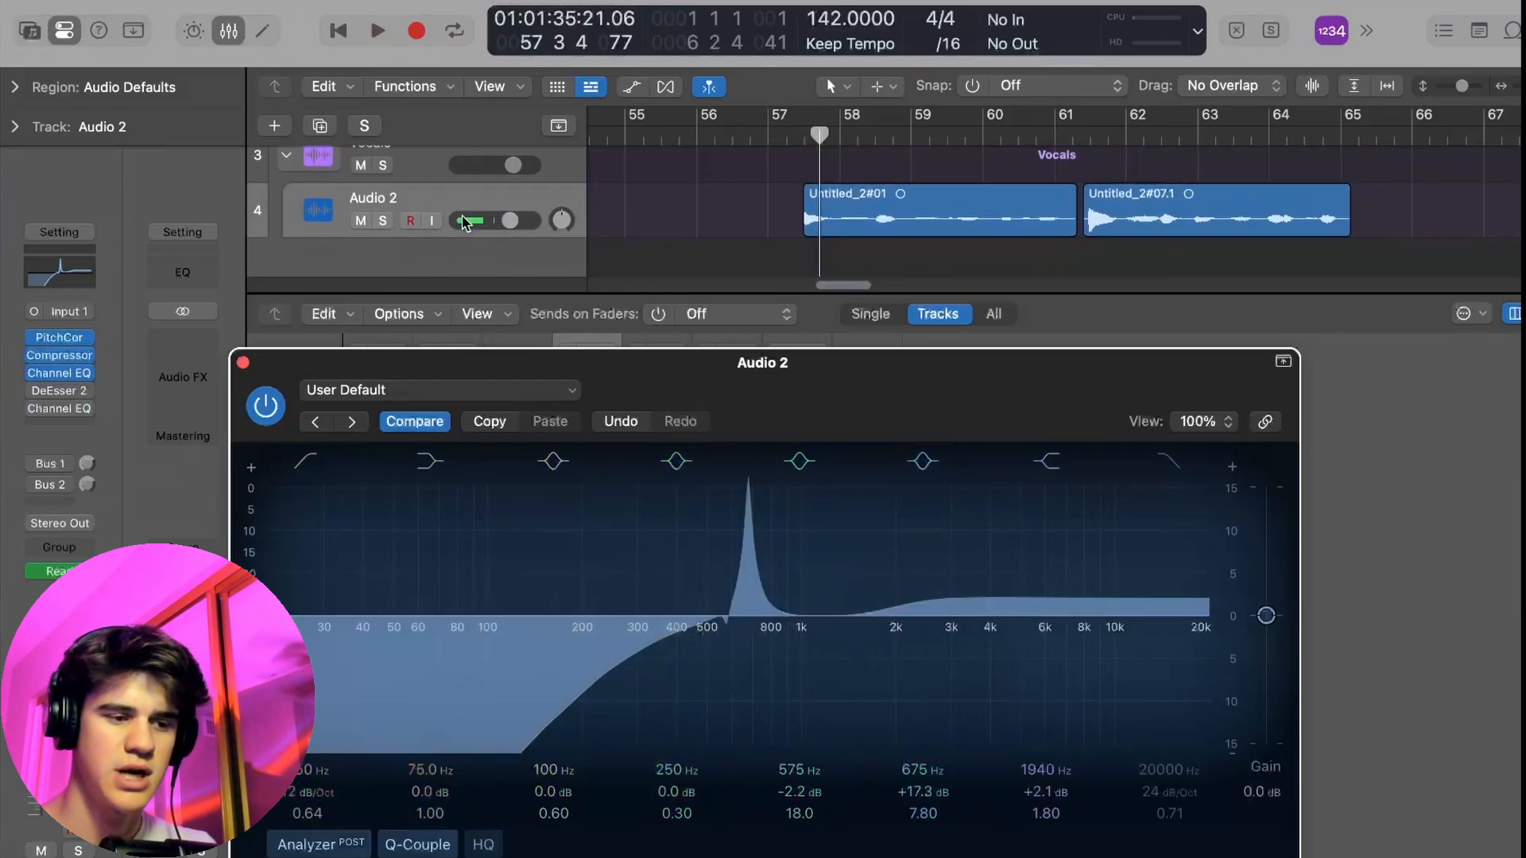
click(382, 220)
drag(750, 483, 760, 687)
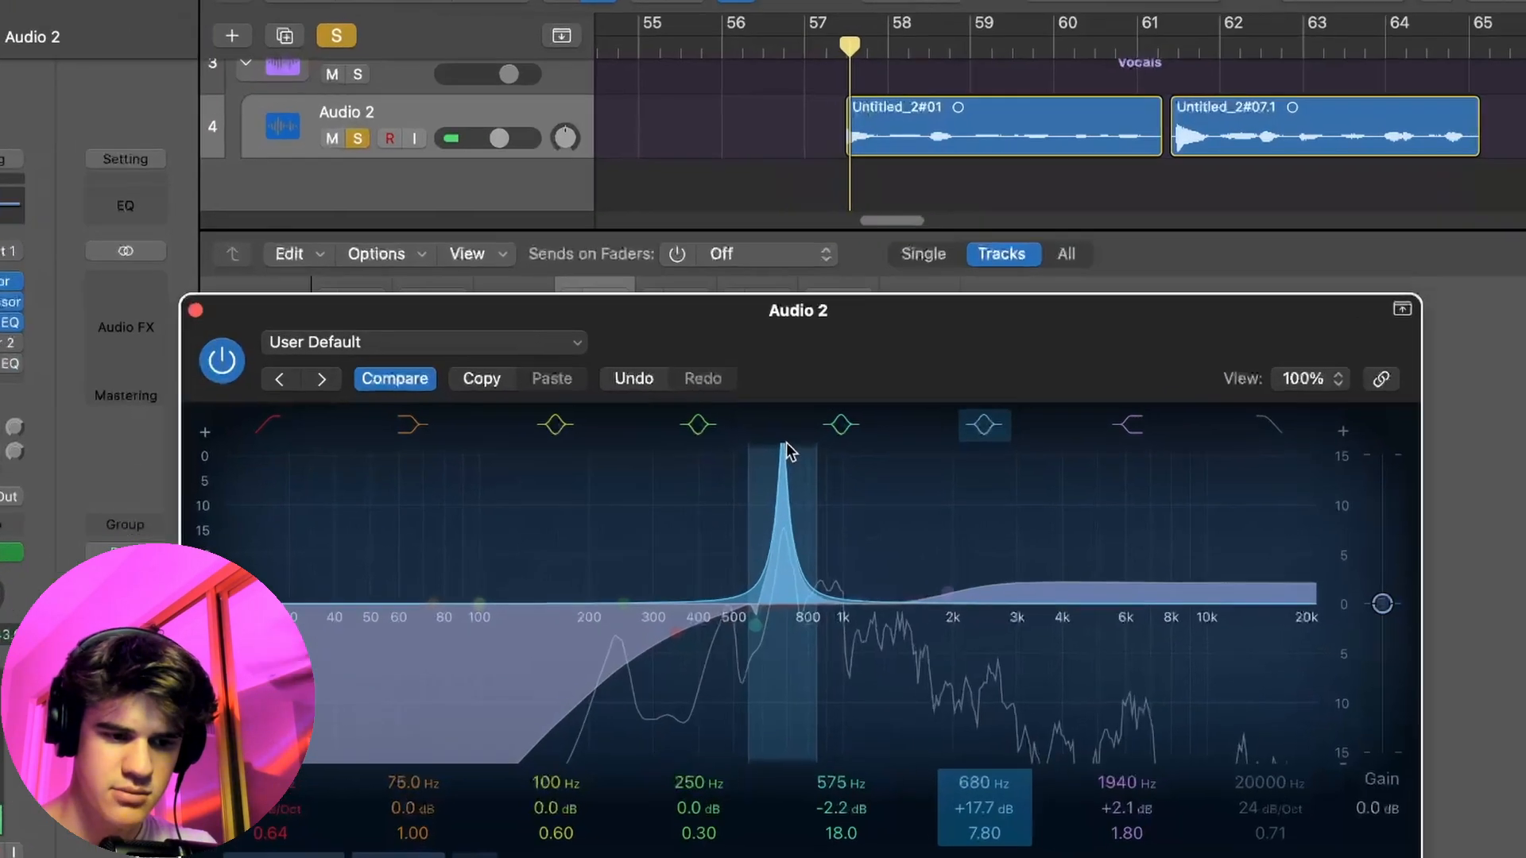
drag(878, 673, 874, 707)
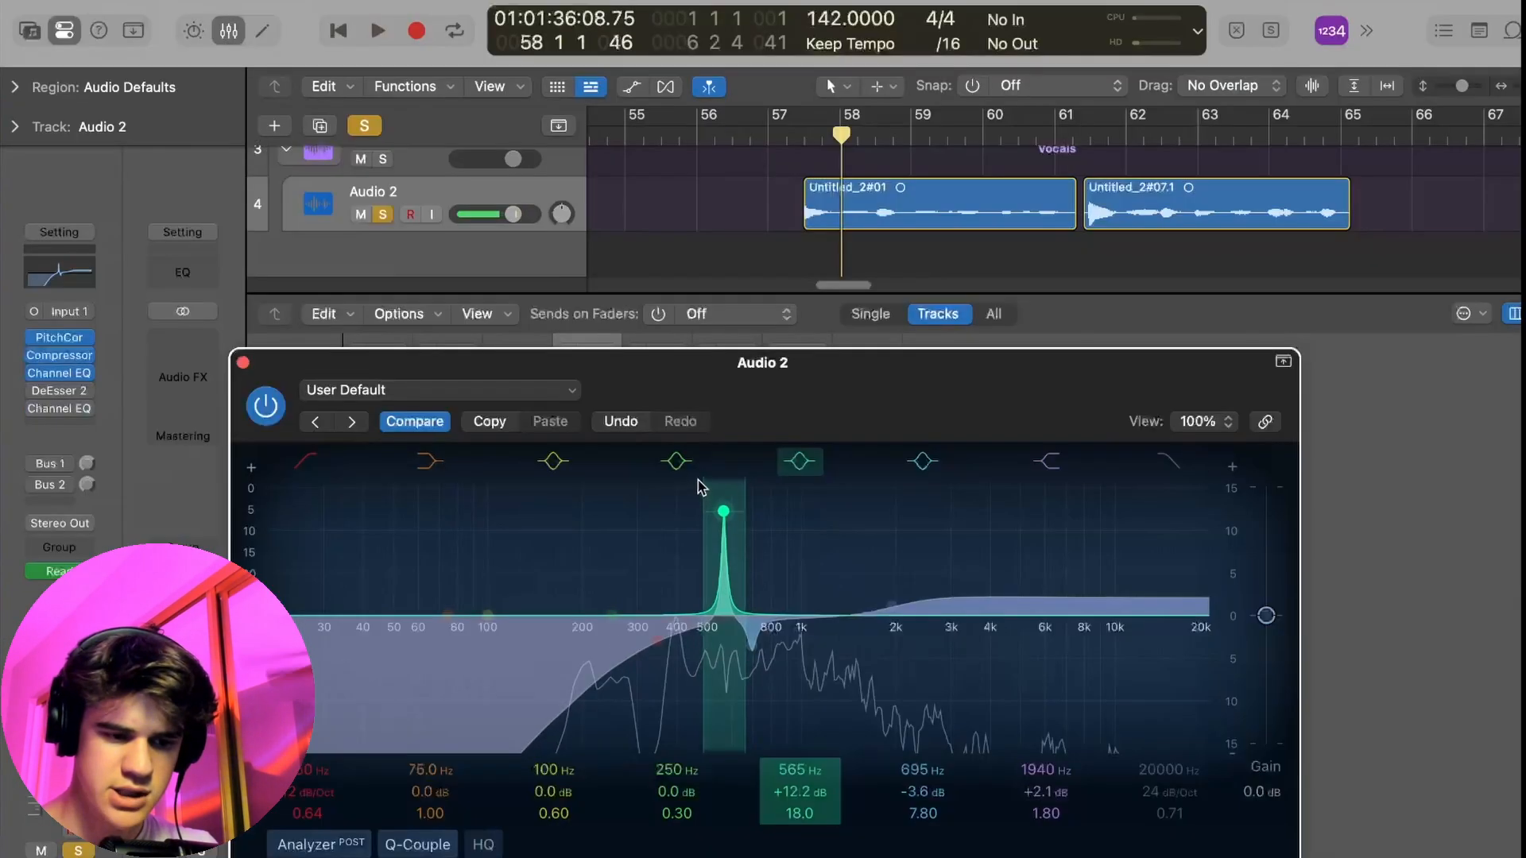
Step: Hide the mixer, sweep the 575 Hz EQ band during playback and cut it by 2.9 dB at 615 Hz
mouse_move(697, 480)
mouse_down()
mouse_move(698, 452)
mouse_move(678, 449)
mouse_move(692, 453)
mouse_move(722, 641)
mouse_move(717, 747)
mouse_move(712, 676)
mouse_move(678, 612)
mouse_move(723, 459)
mouse_move(735, 790)
mouse_move(714, 786)
mouse_move(725, 653)
mouse_up()
key(space)
key(space)
key(e)
key(e)
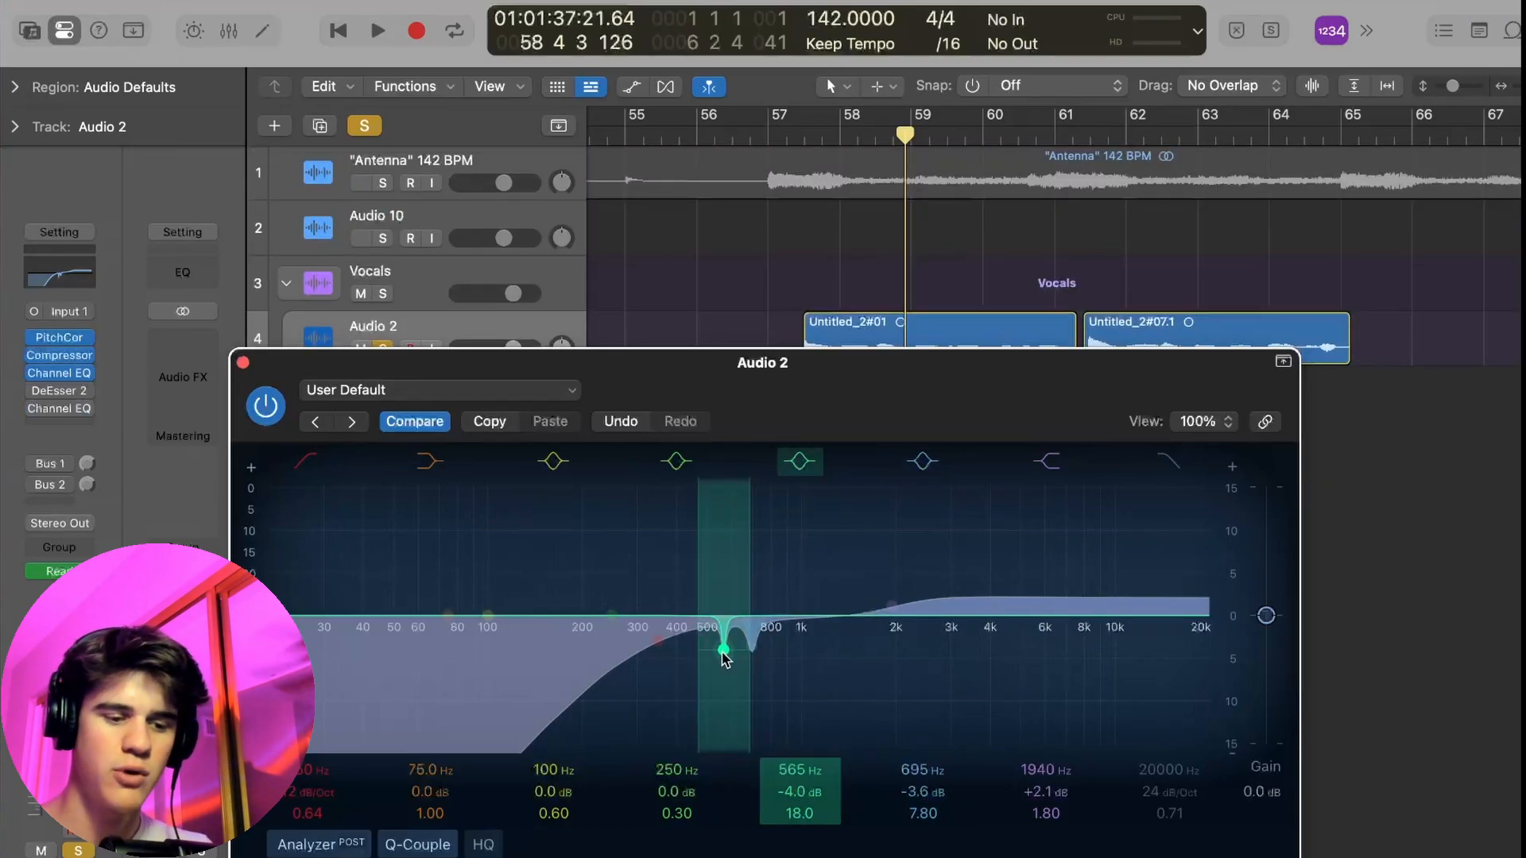
drag(723, 651, 735, 463)
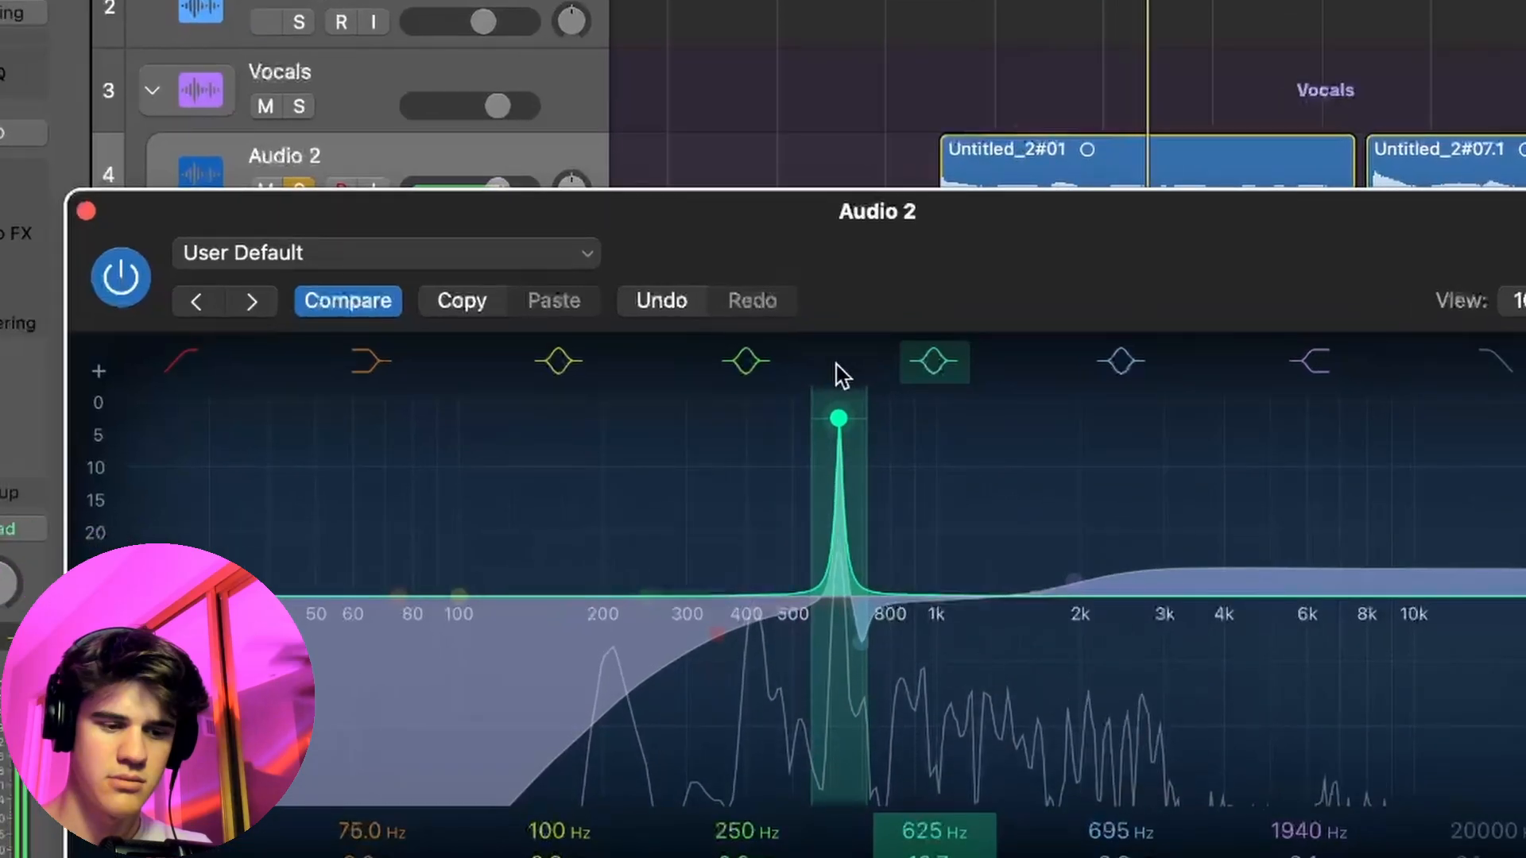
drag(836, 365, 836, 641)
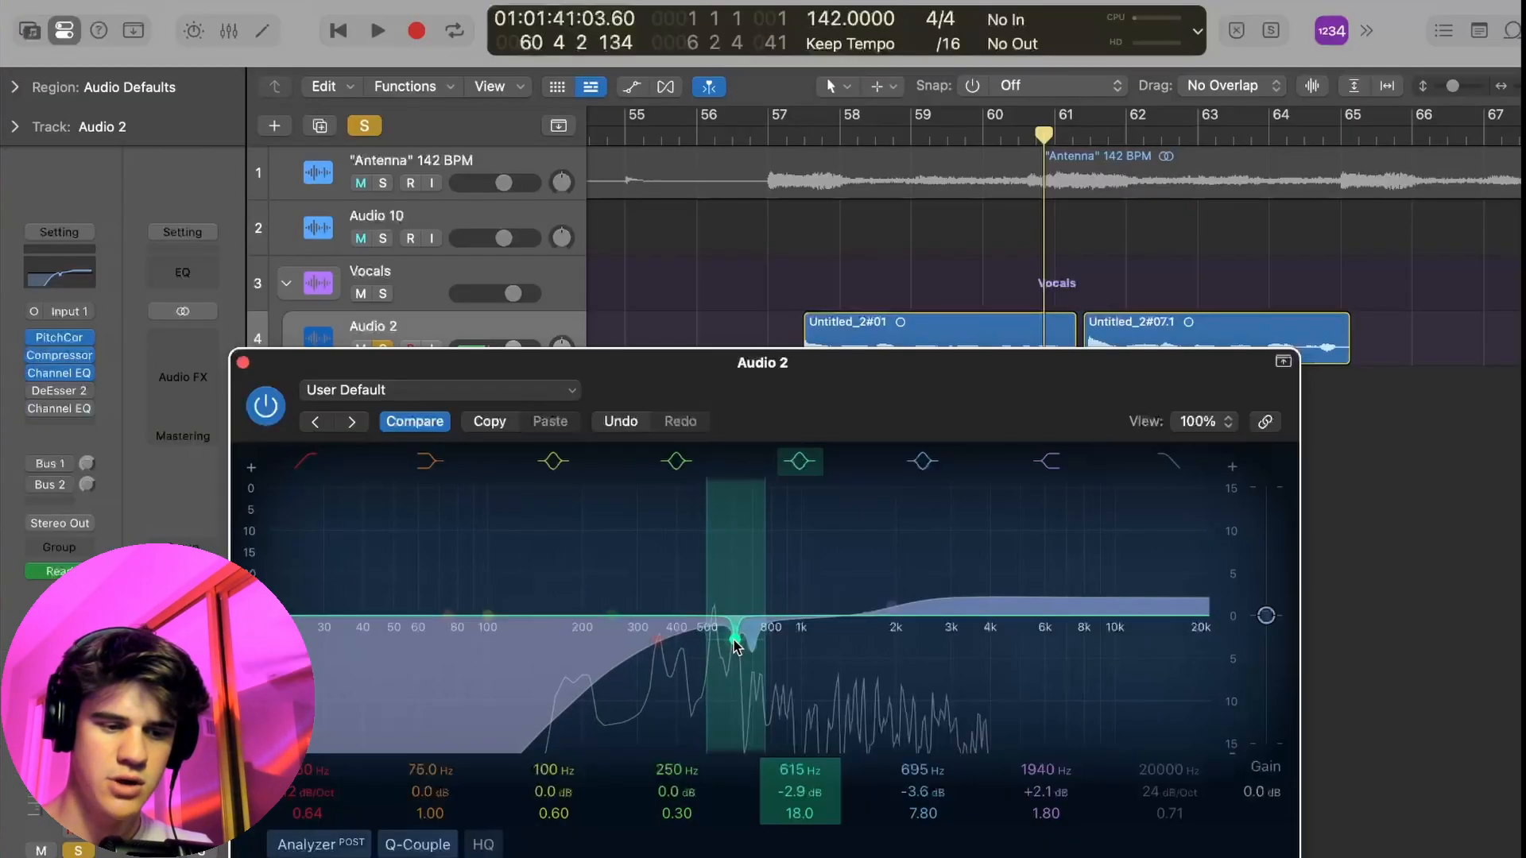
Step: Move the 100 Hz EQ band up to 1500 Hz and cut it by 1.7 dB with a Q of 7.80
drag(487, 615, 855, 482)
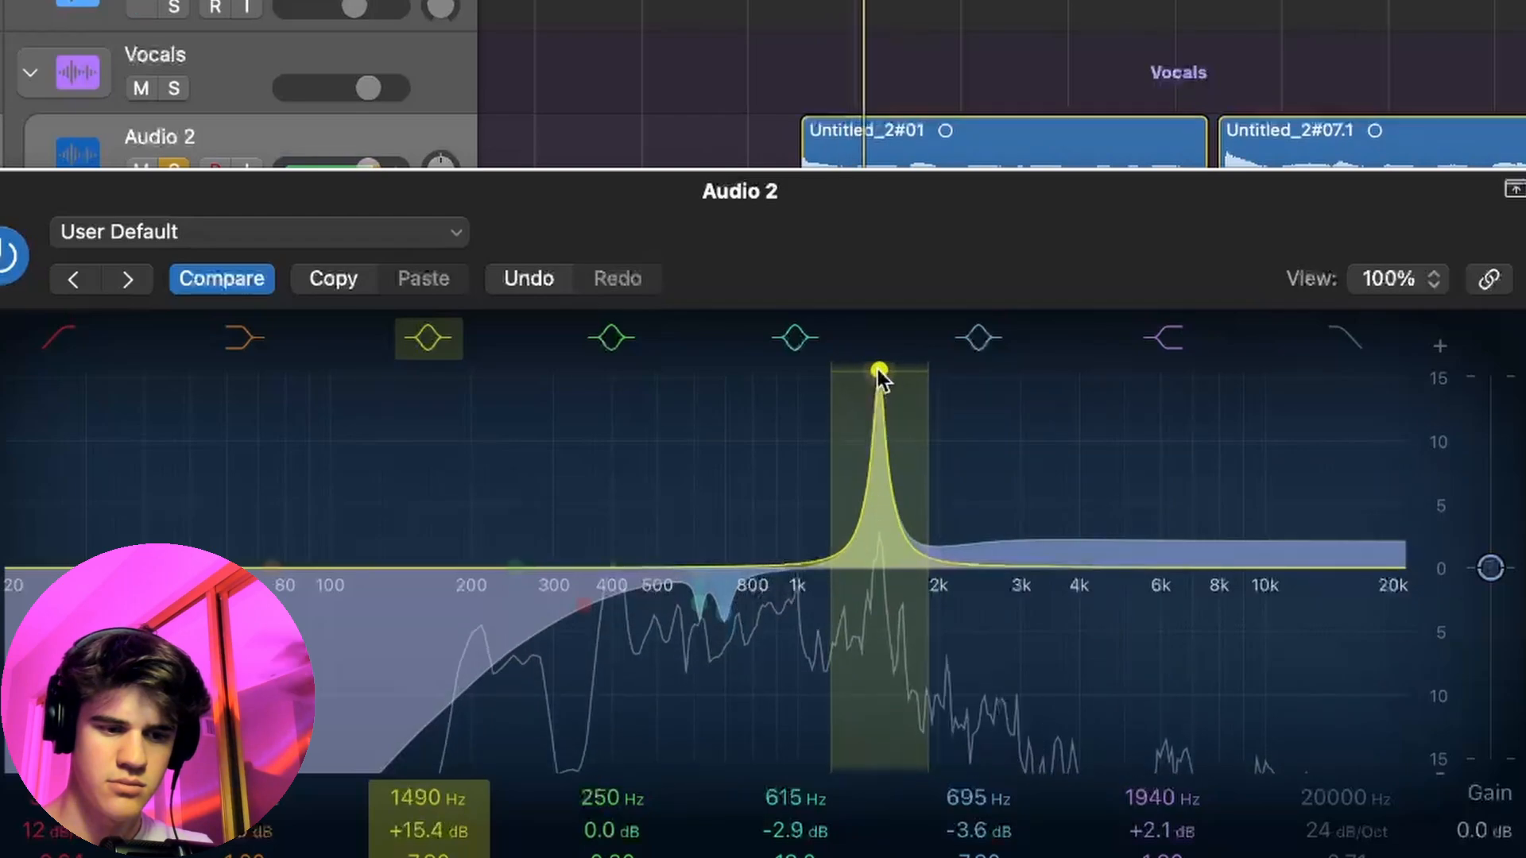
drag(877, 369, 879, 648)
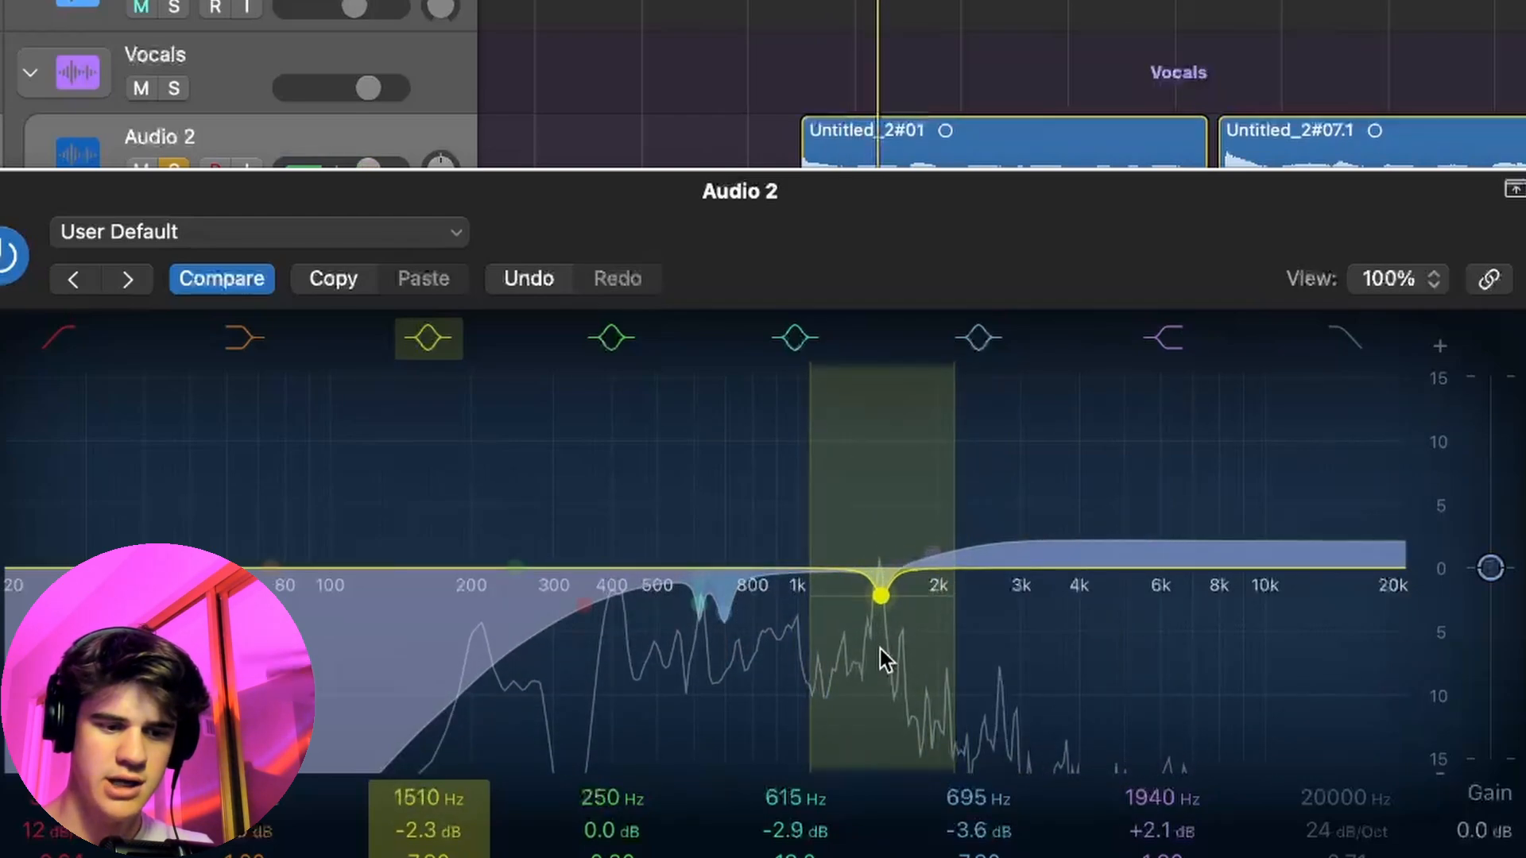
key(space)
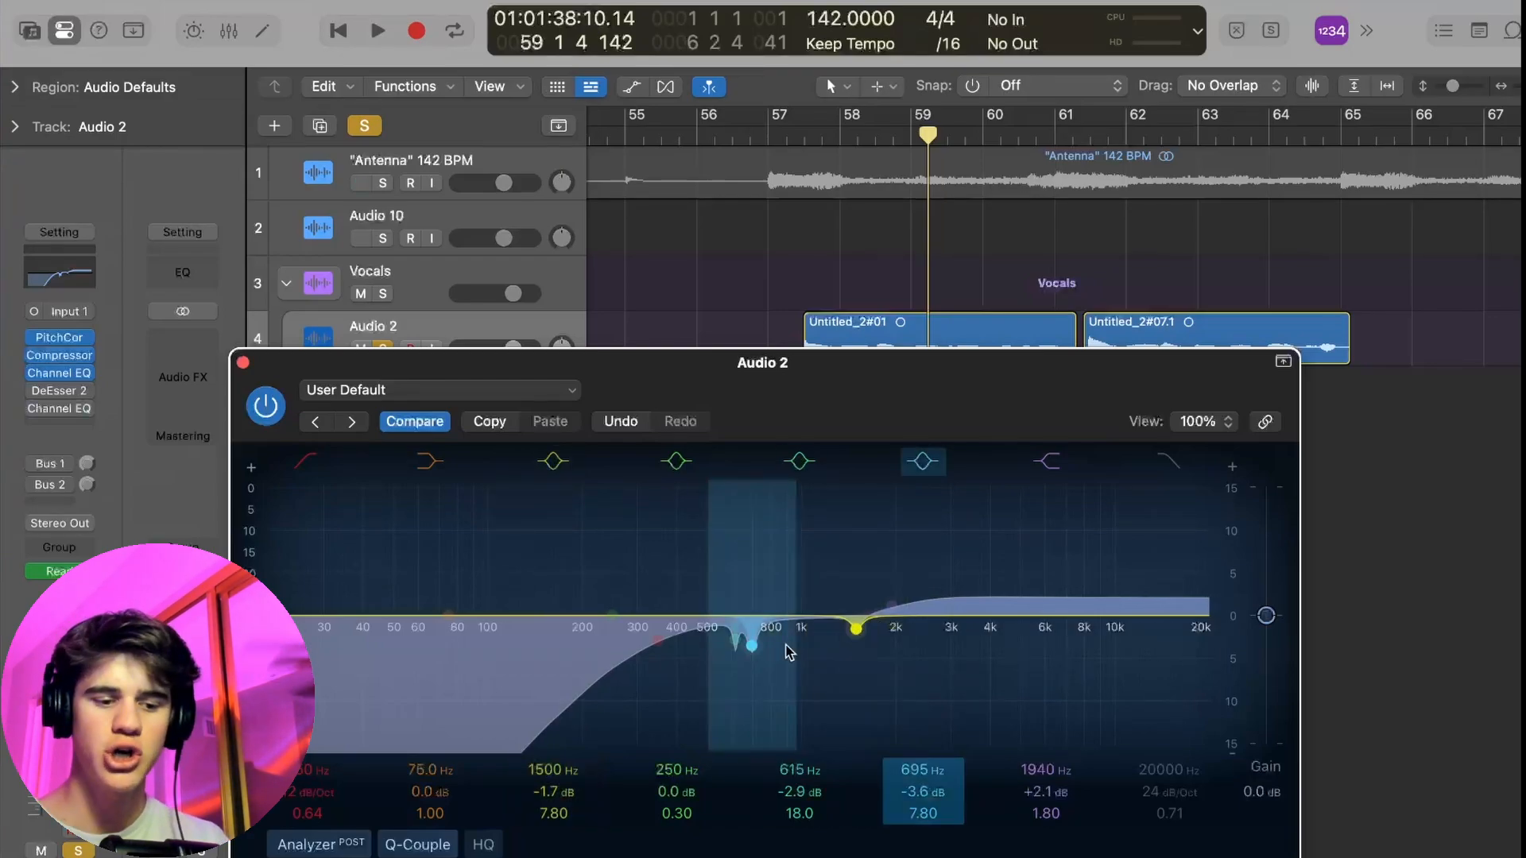
Step: Sweep the high-shelf gain down and up while auditioning the vocal, and set it to +11.3 dB at 1940 Hz
drag(666, 364, 711, 357)
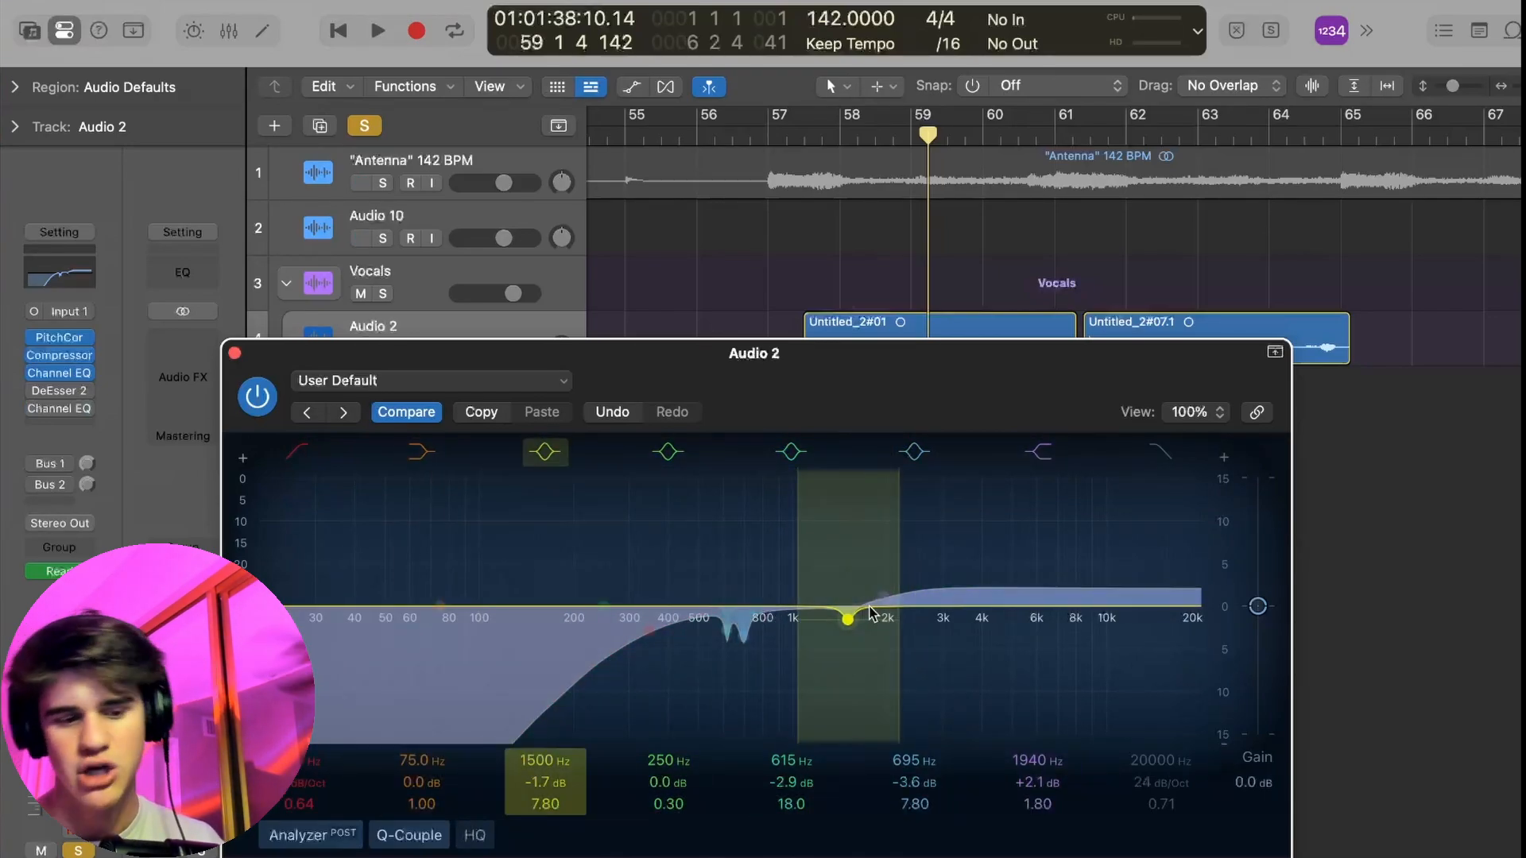
mouse_move(911, 610)
mouse_down()
mouse_move(915, 597)
mouse_move(903, 621)
mouse_up()
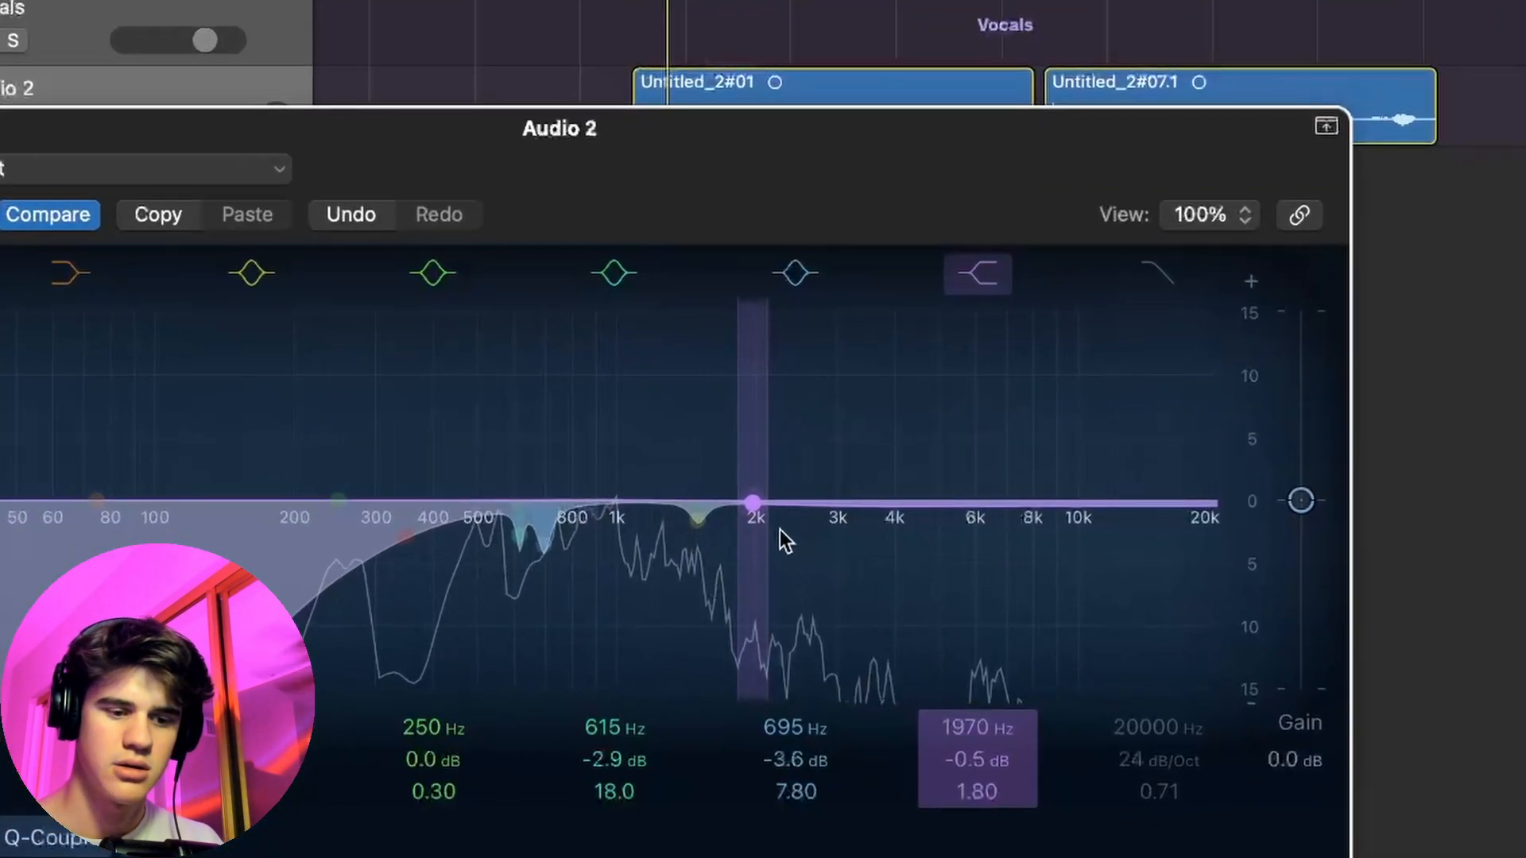
drag(779, 530, 775, 344)
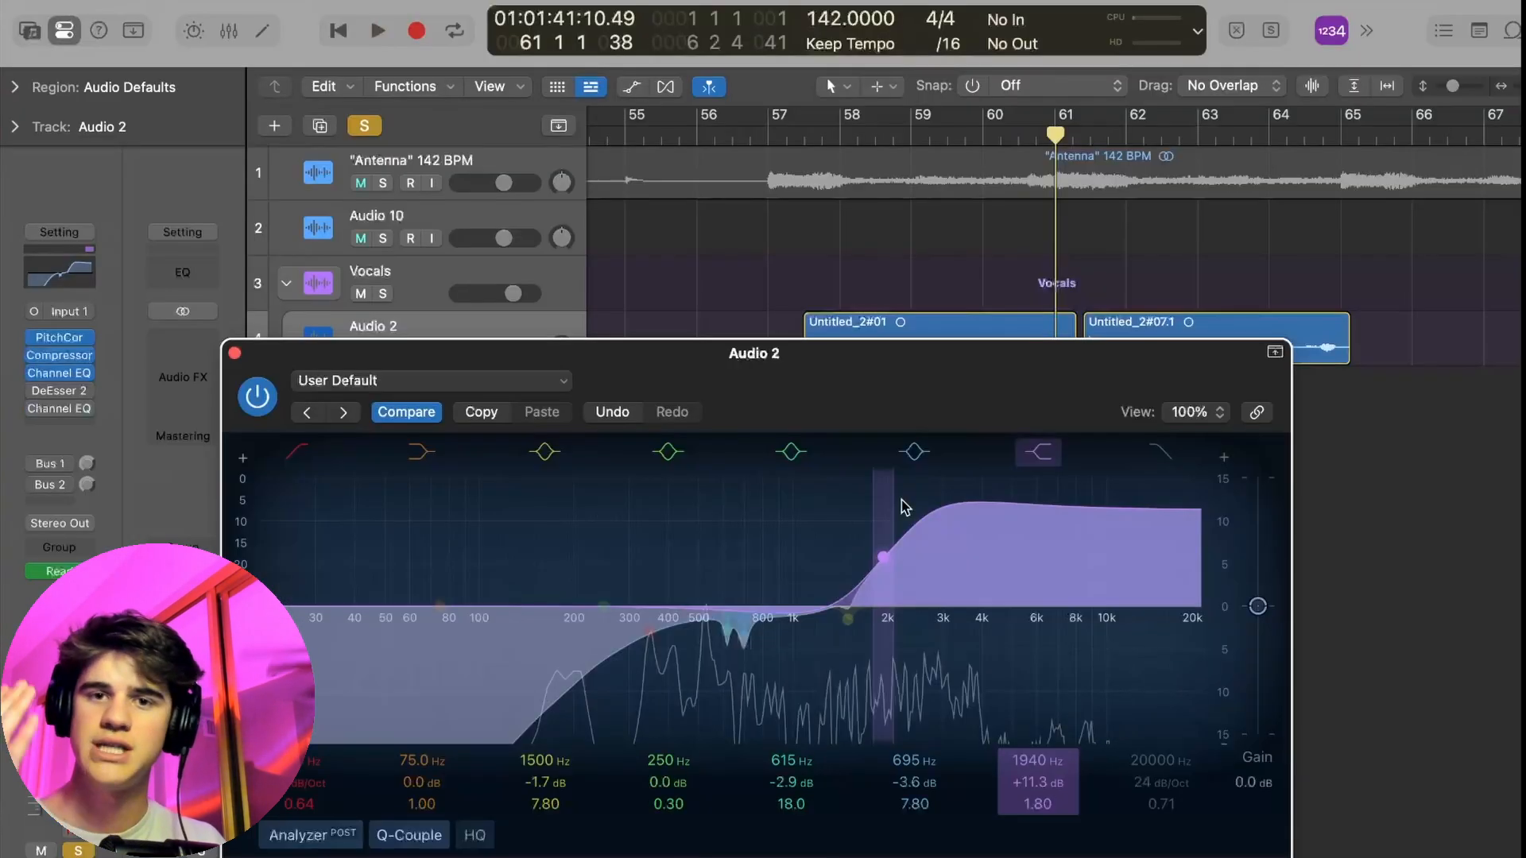
Step: Lower the high shelf to +3.7 dB at 2300 Hz, cut the 1500 Hz band by 4.1 dB at 1470 Hz, and close the EQ
drag(911, 533, 940, 593)
key(space)
mouse_move(845, 617)
mouse_down()
mouse_move(852, 431)
mouse_move(846, 640)
mouse_up()
key(space)
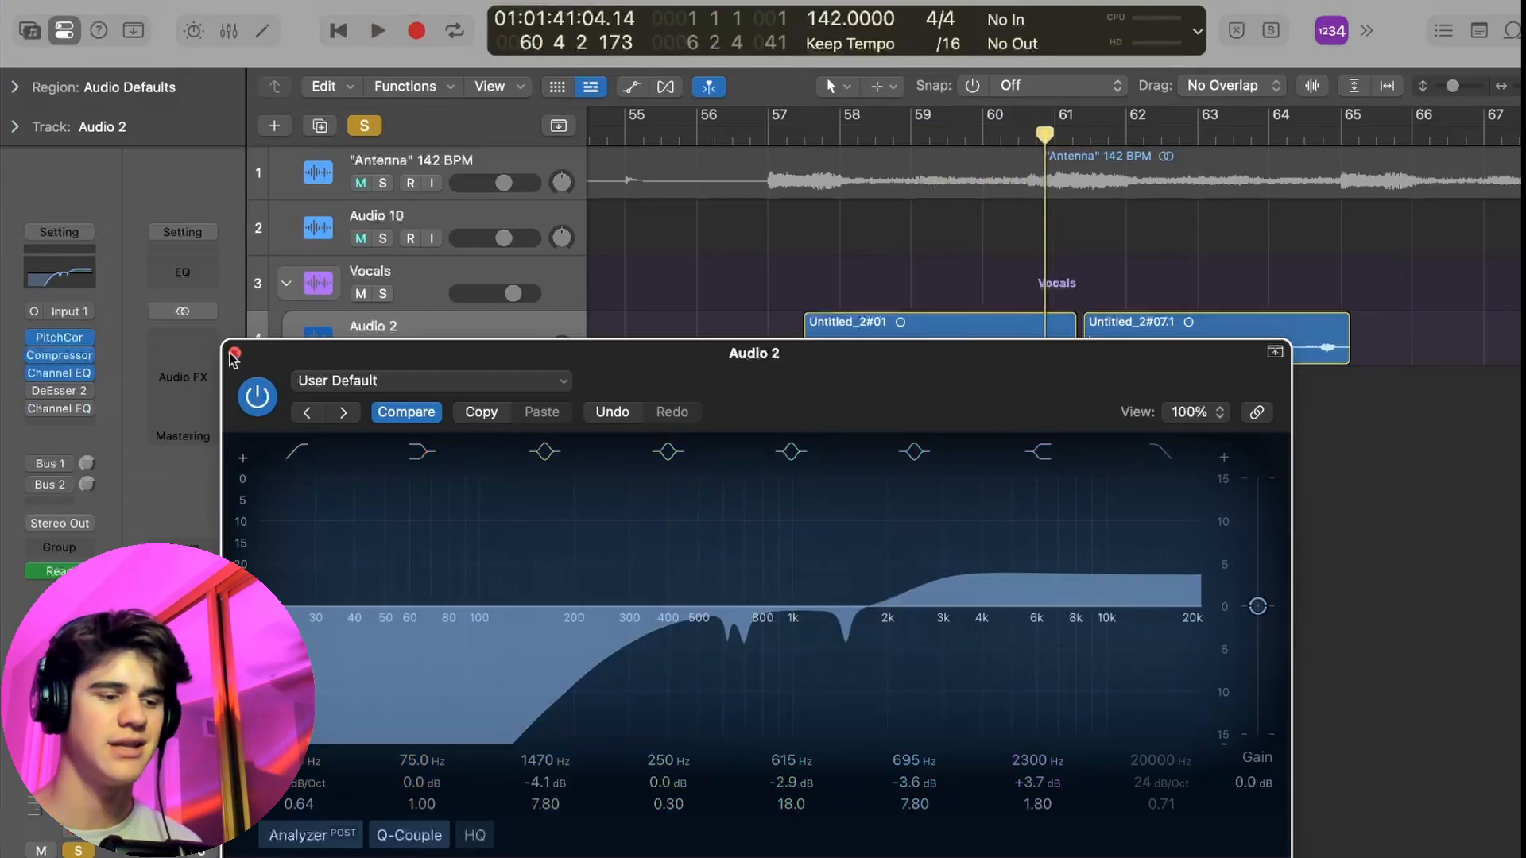
click(234, 355)
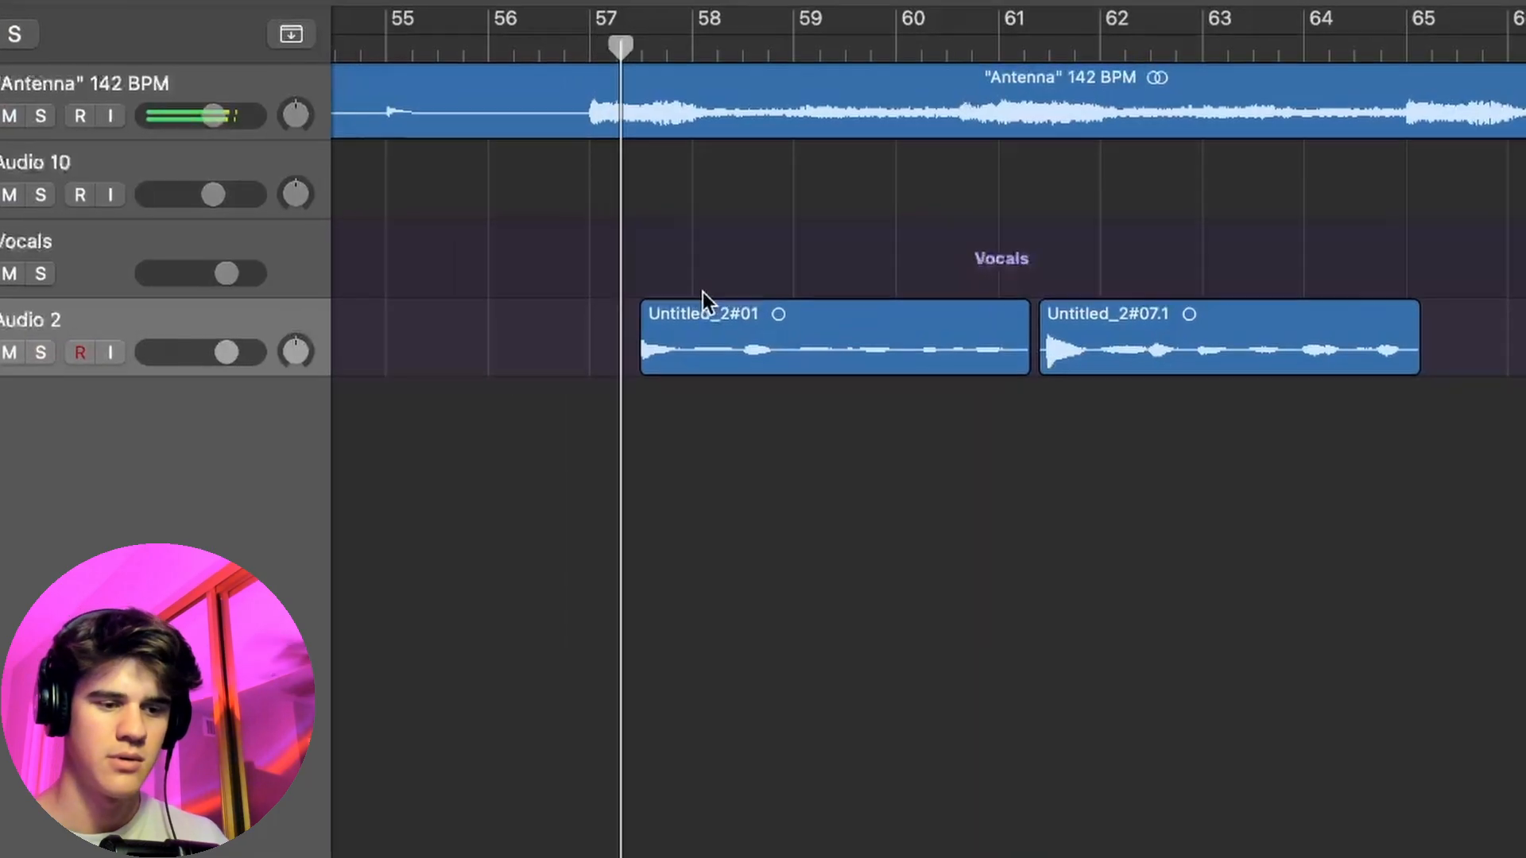
scroll(656, 355, up, 5)
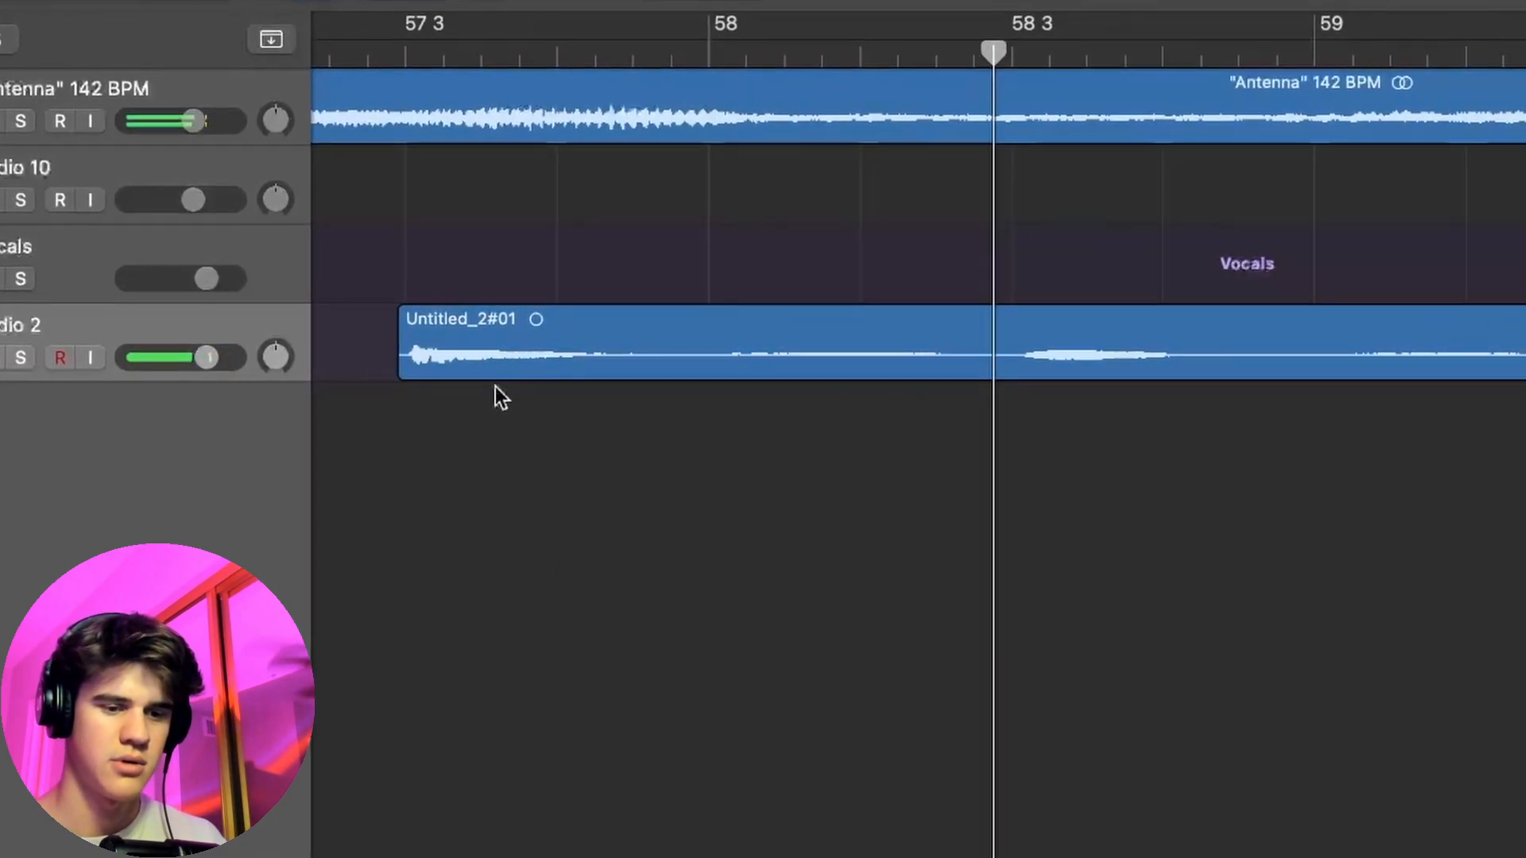
right_click(494, 386)
click(392, 441)
scroll(389, 441, down, 2)
scroll(388, 441, right, 5)
right_click(388, 440)
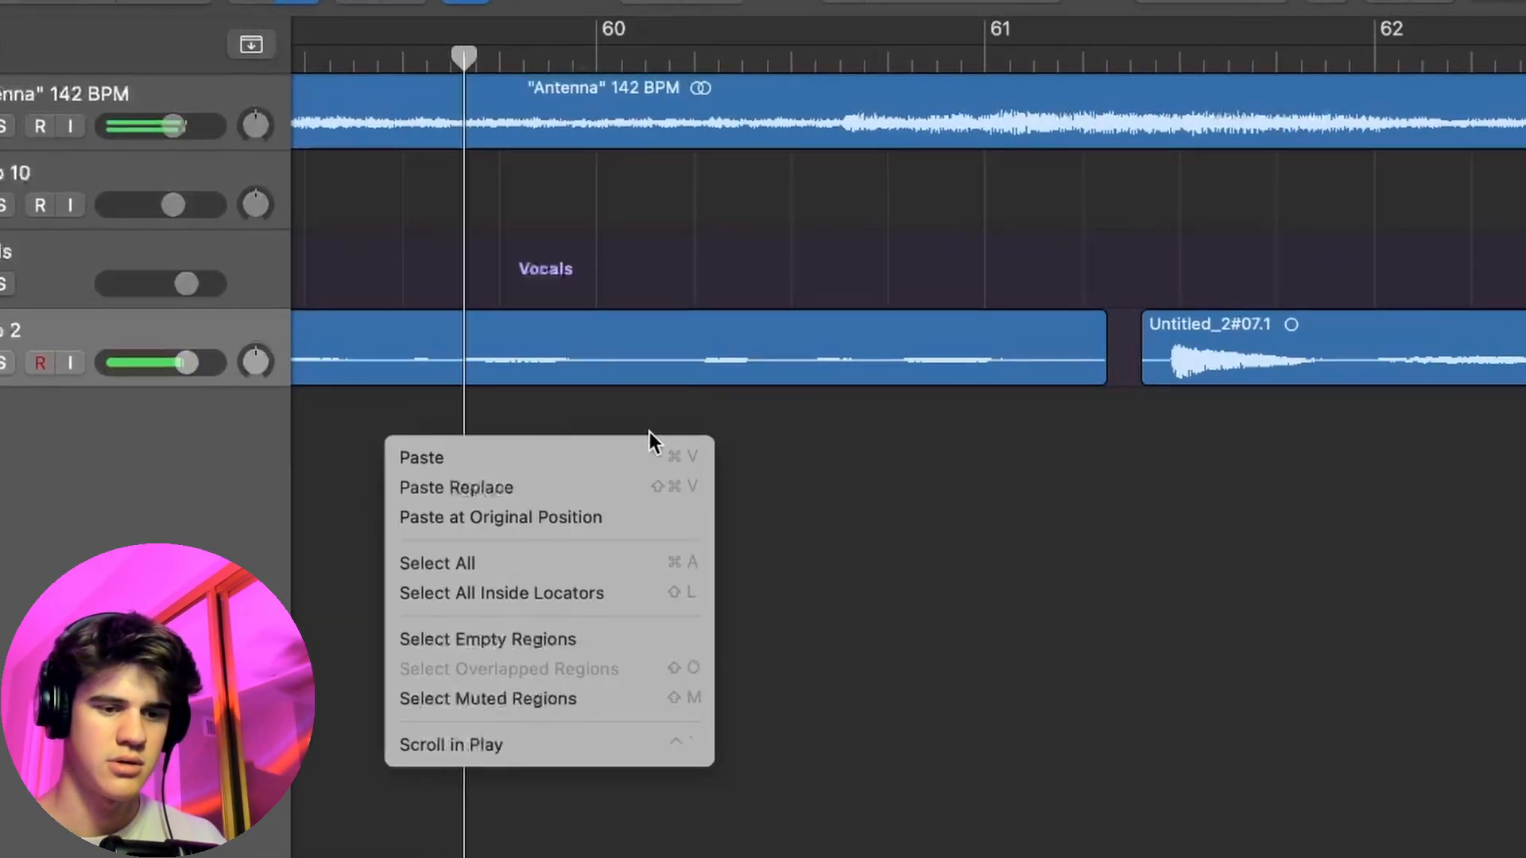
click(702, 379)
scroll(602, 499, down, 5)
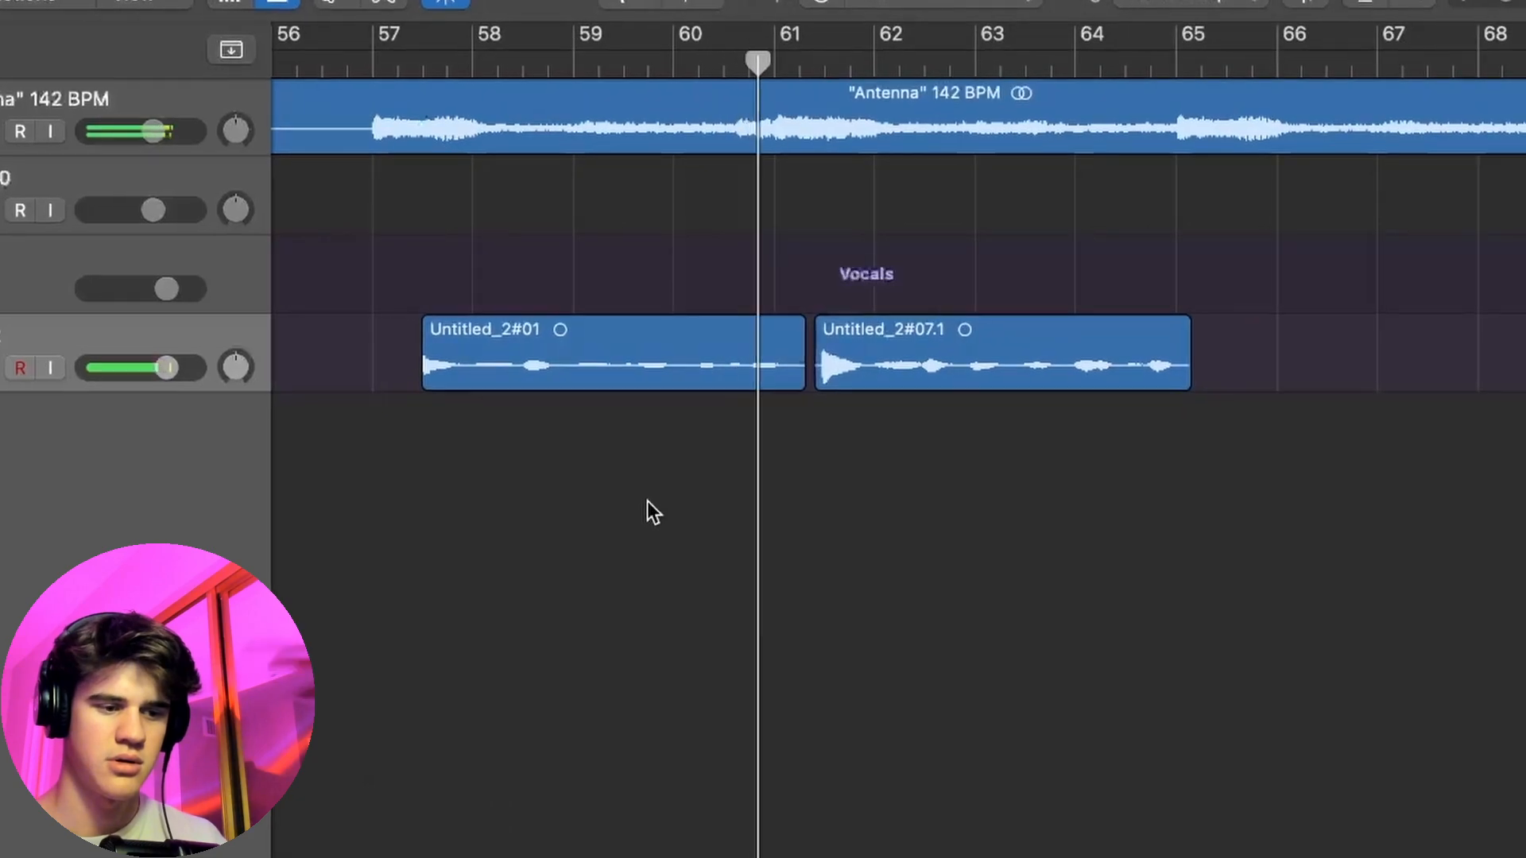
Step: Show the mixer and enable DeEsser 2 on Audio 2, keeping its frequency at 7001 Hz
key(x)
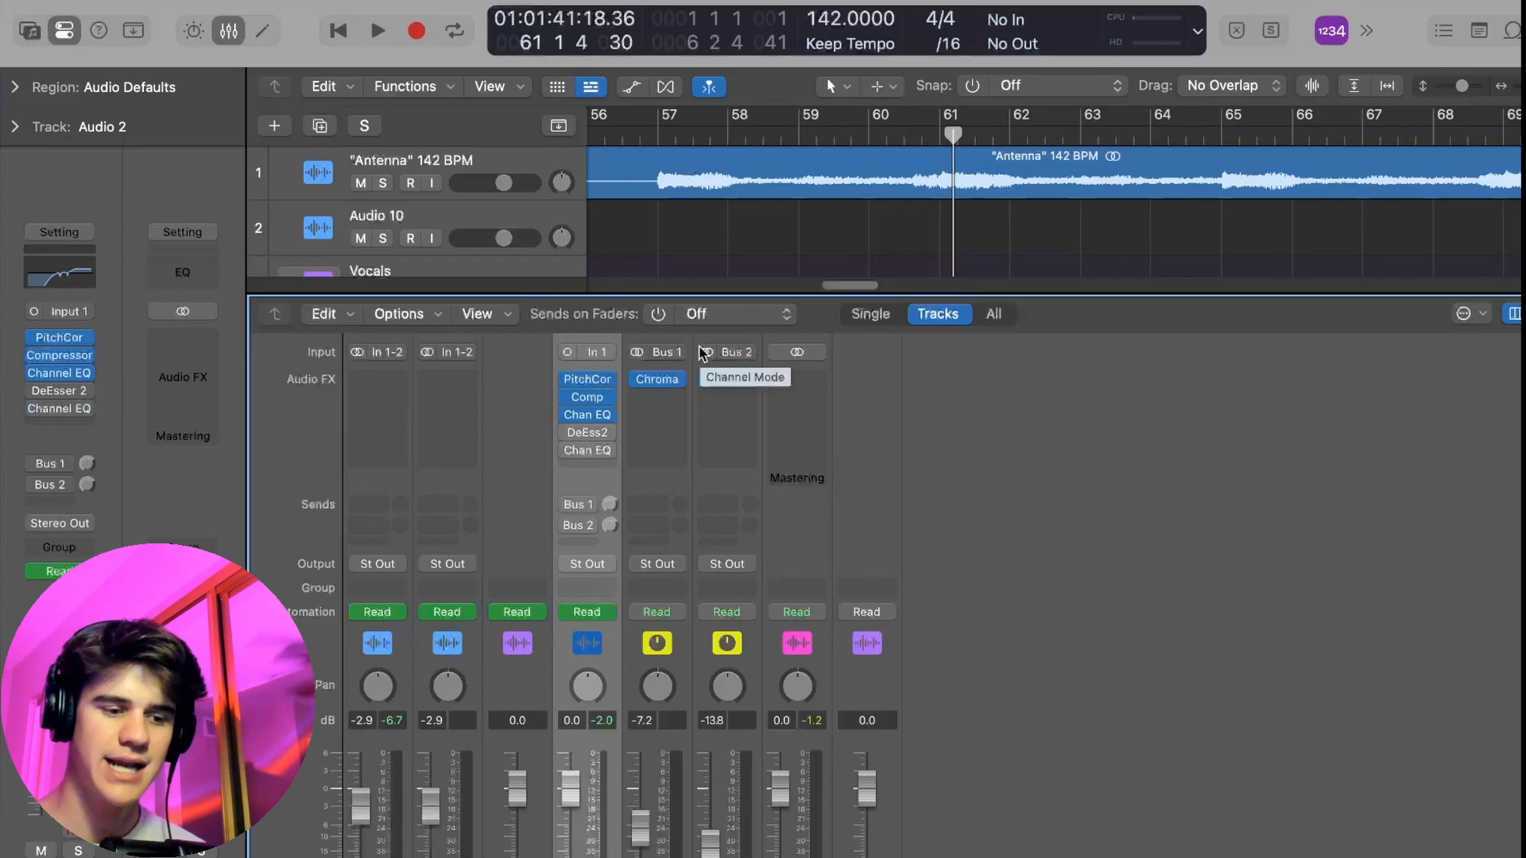
click(588, 433)
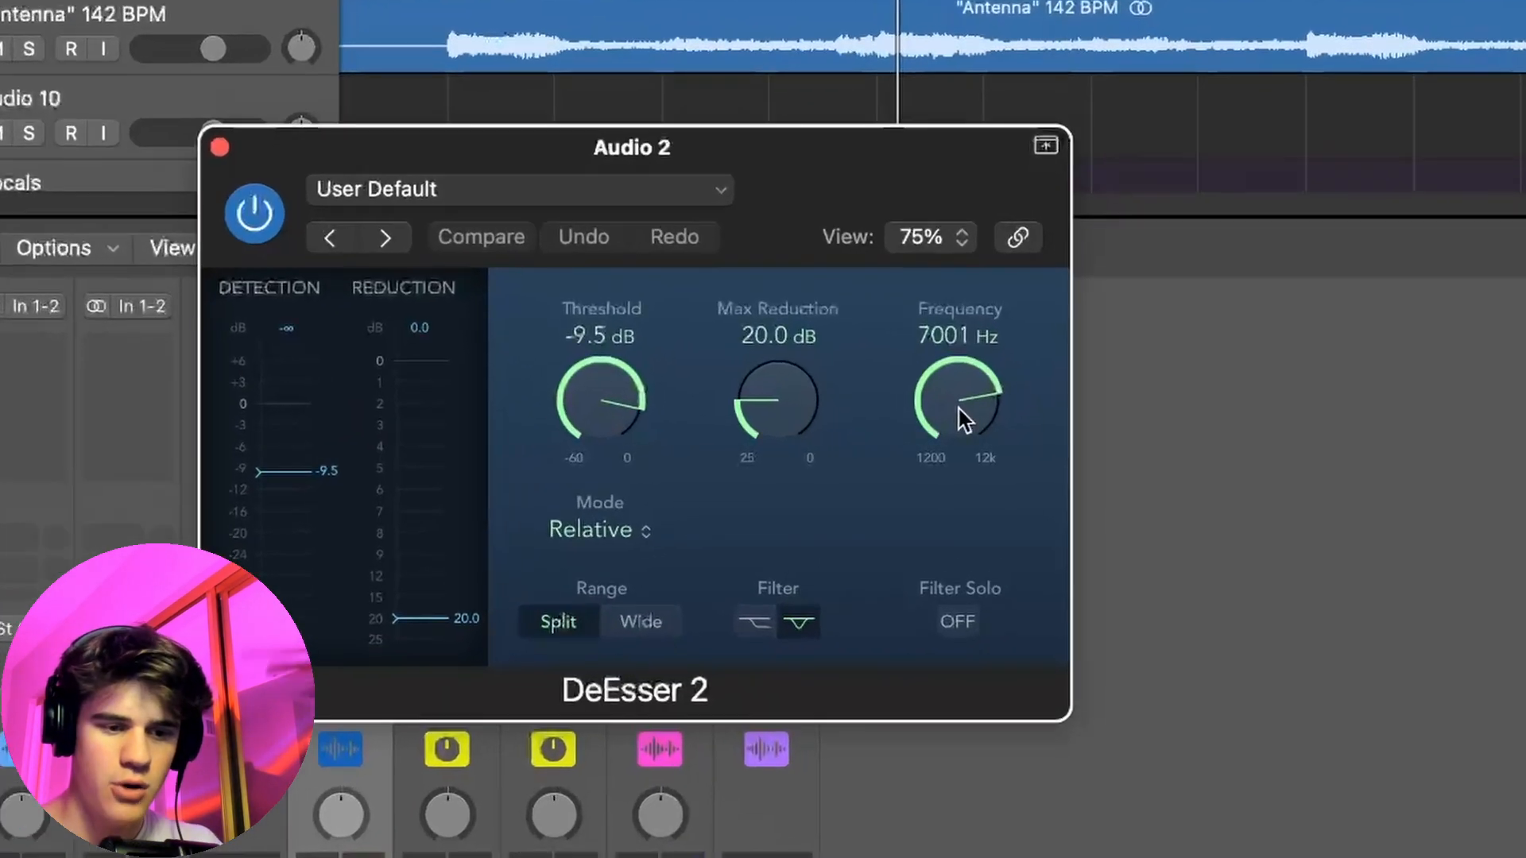
drag(996, 423, 957, 406)
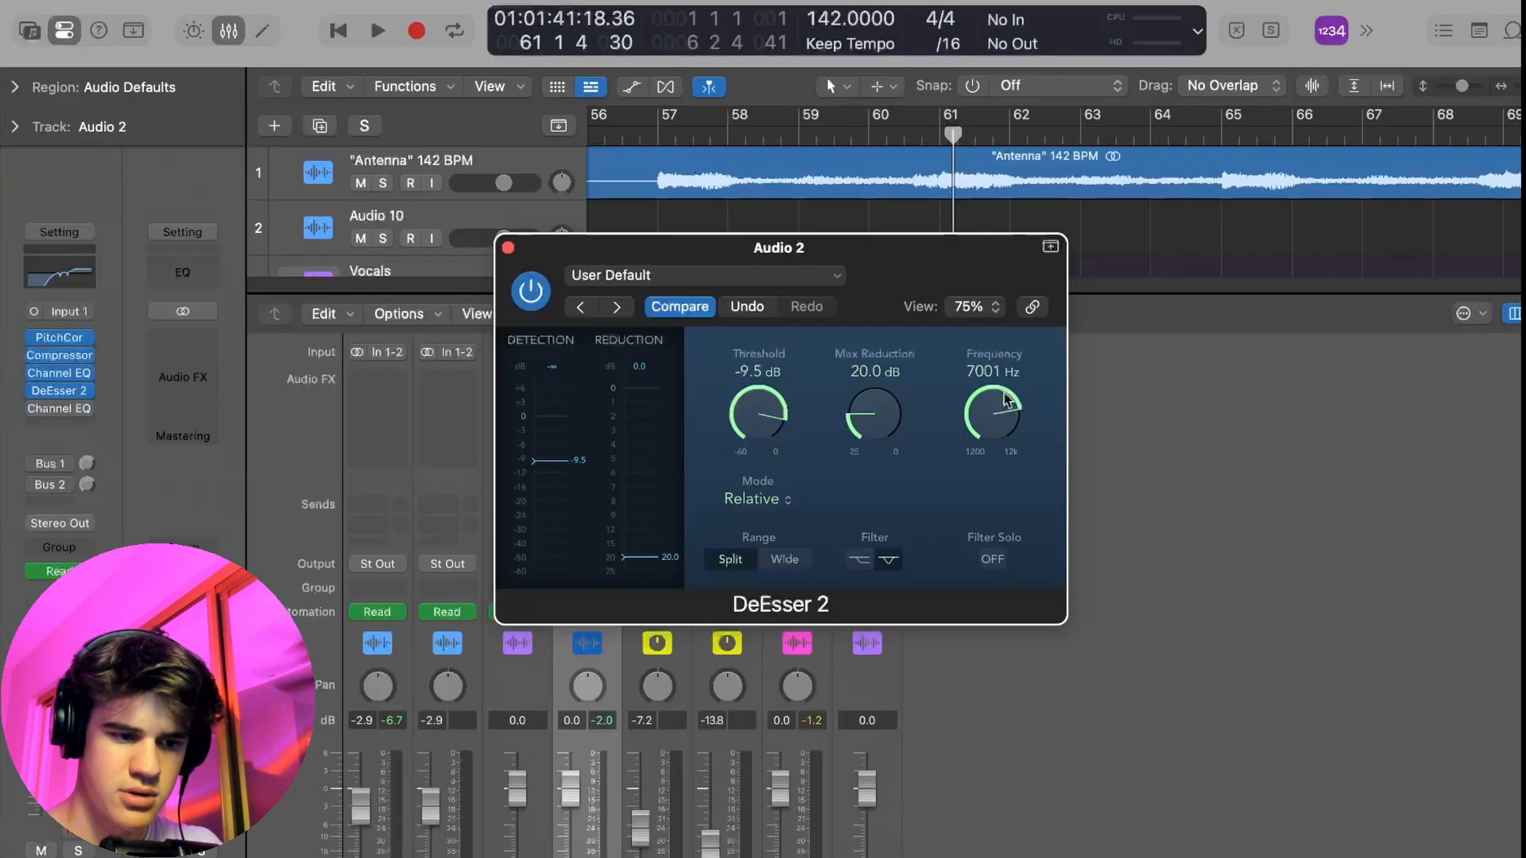
drag(961, 232, 959, 242)
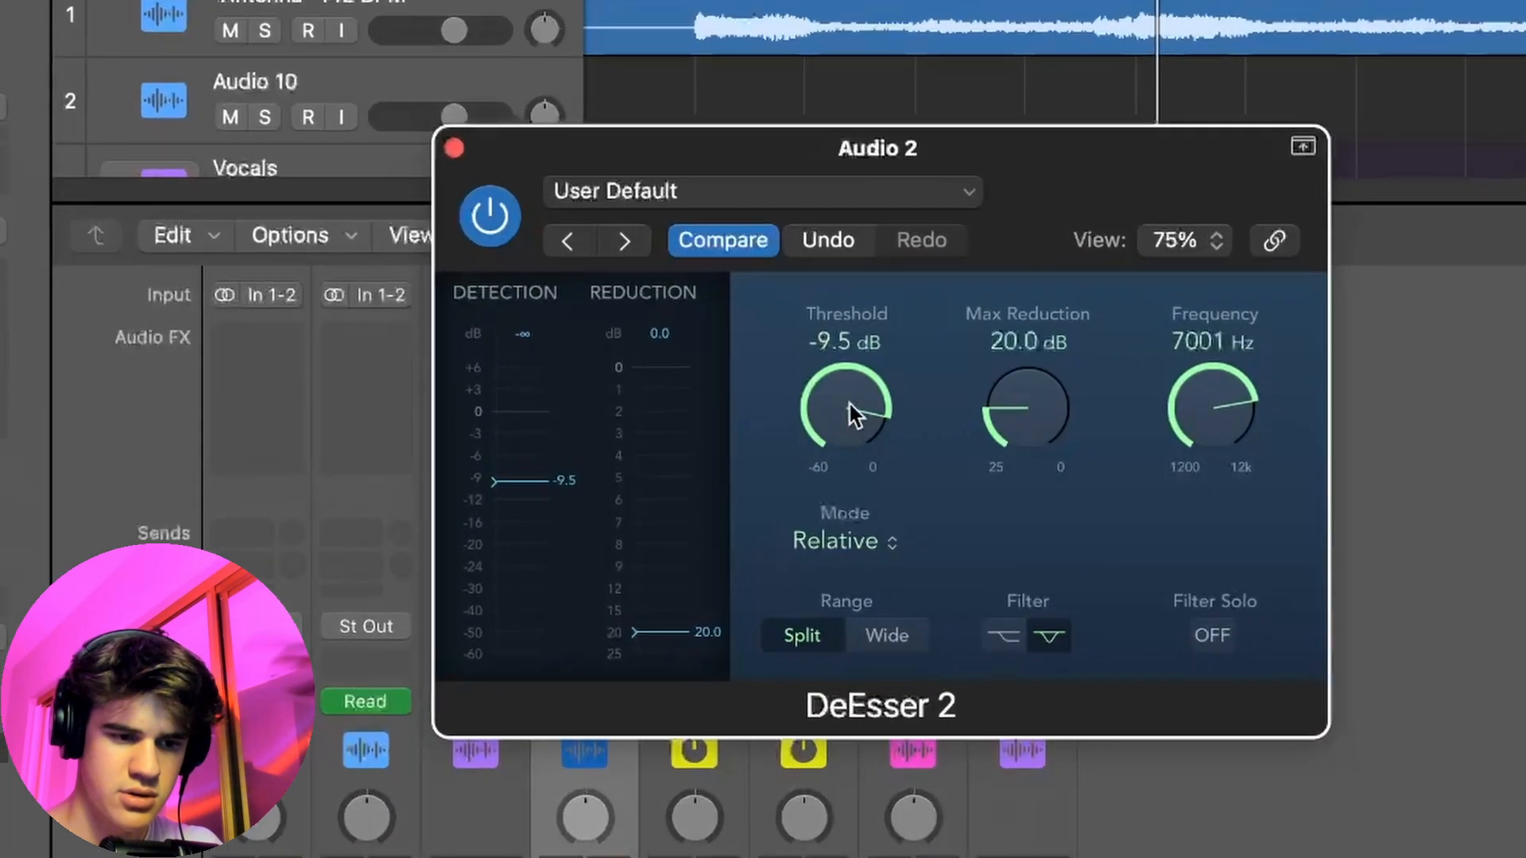
Step: Raise the DeEsser 2 threshold to 0 dB, audition the vocal, settle the threshold on -7.5 dB, and close the plug-in
drag(758, 429, 769, 366)
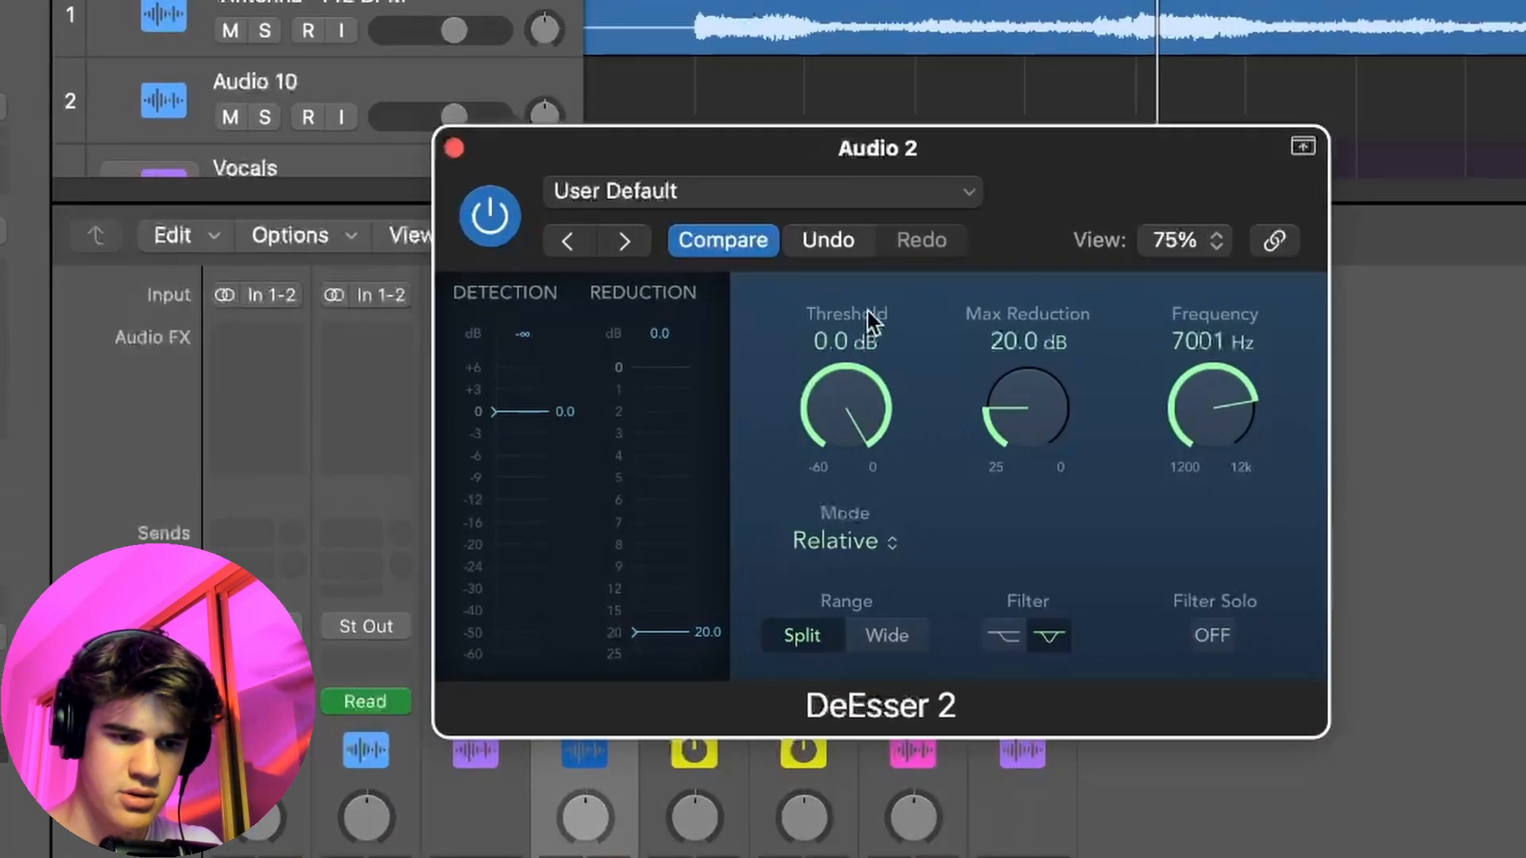
key(space)
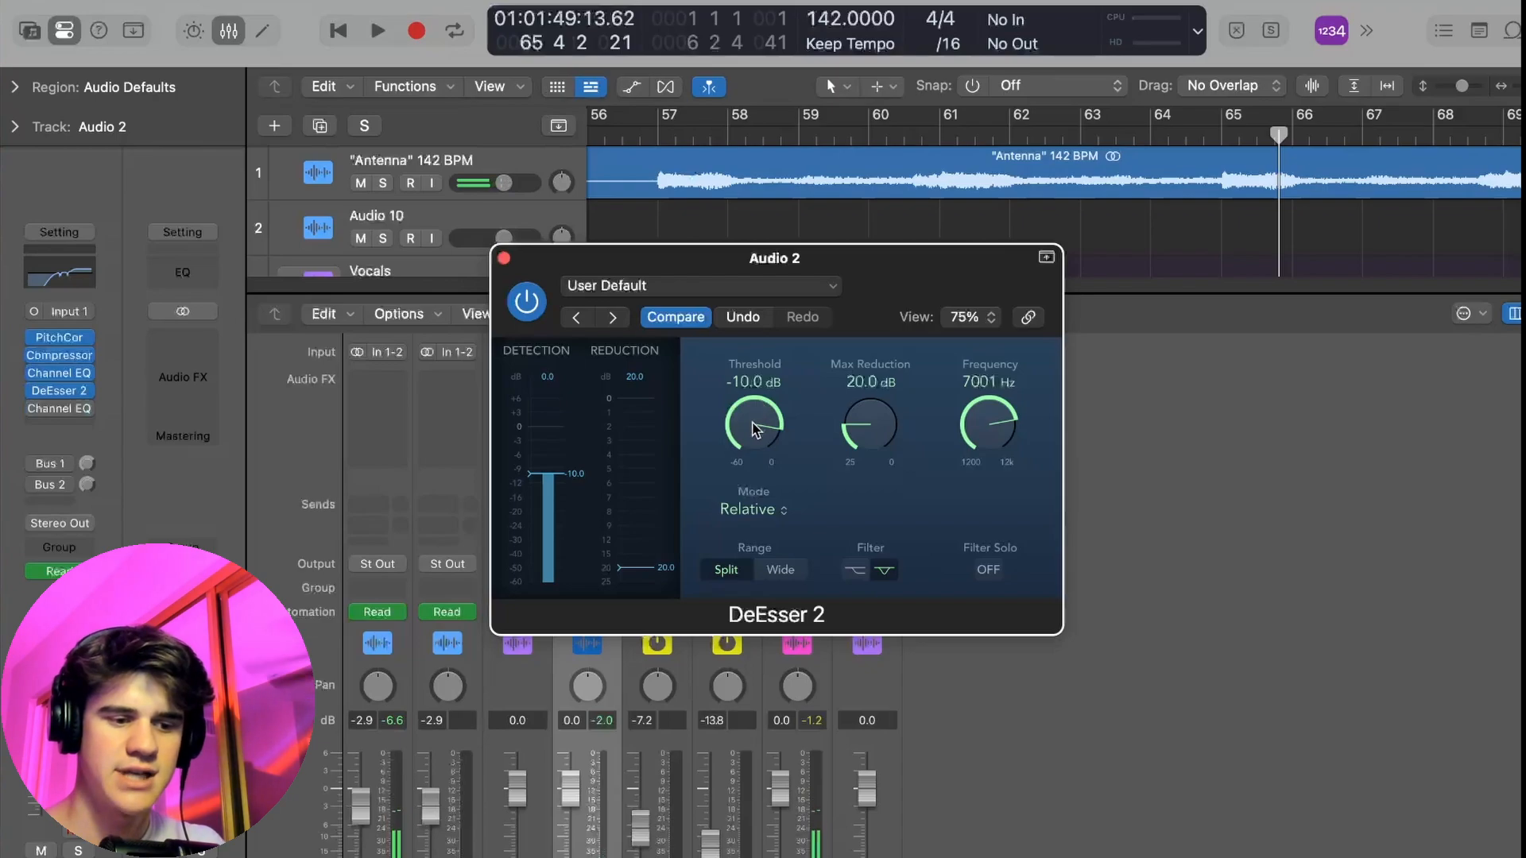
drag(754, 429, 757, 420)
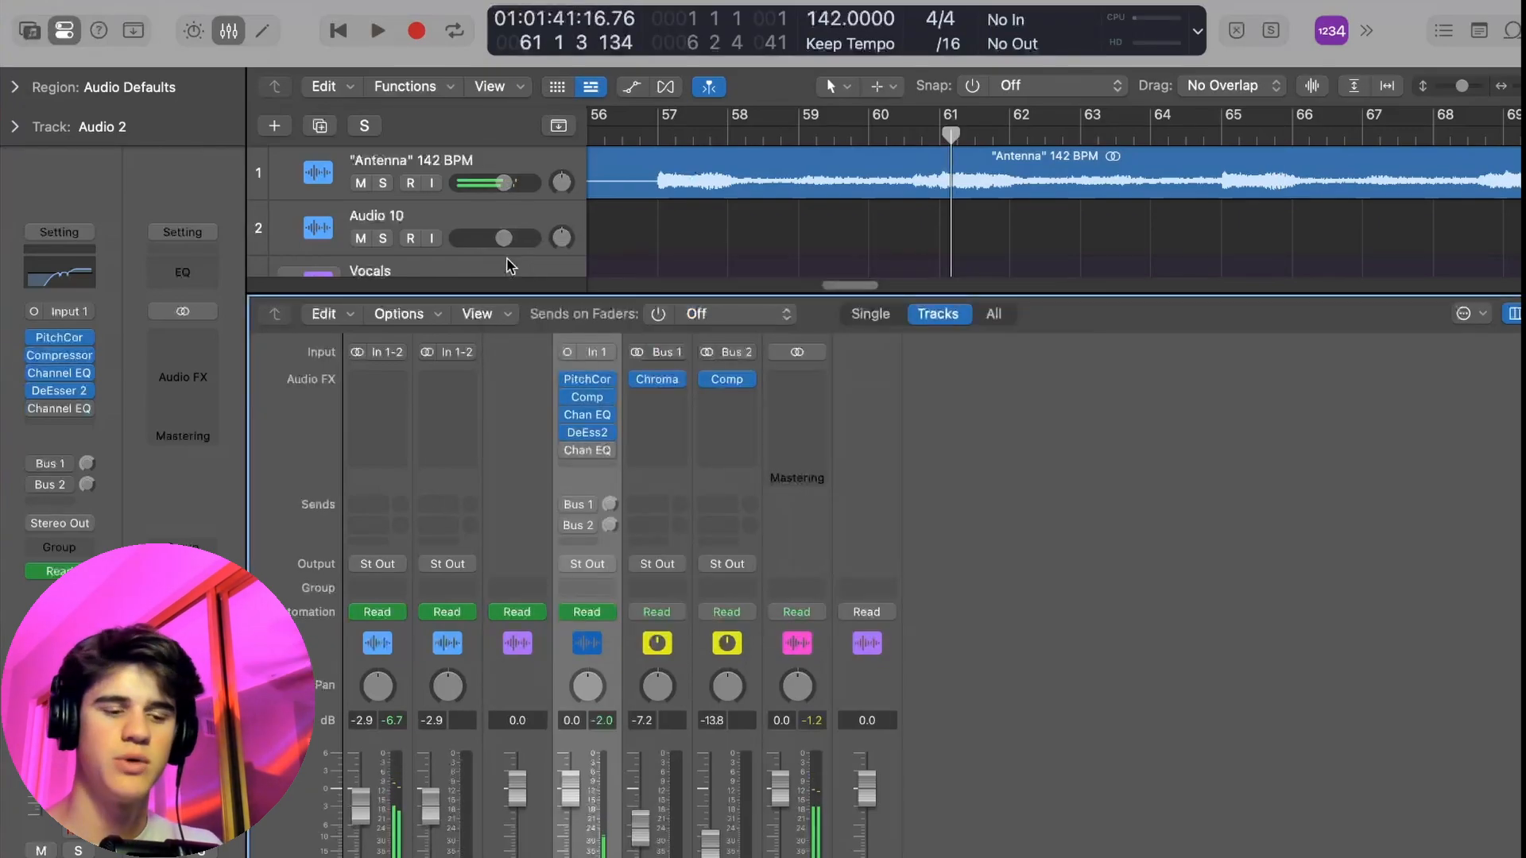
click(580, 434)
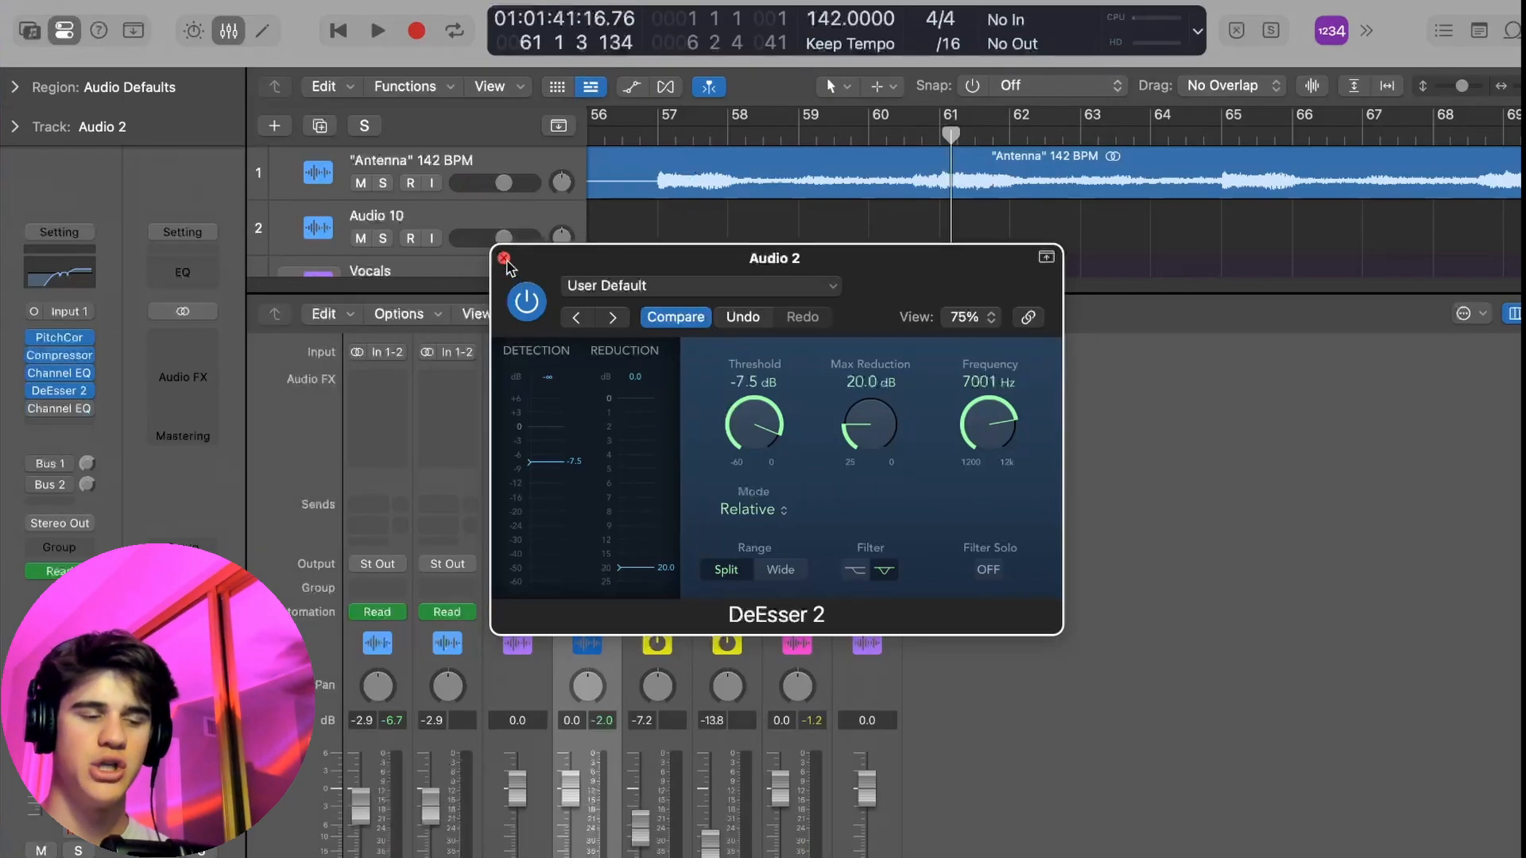
click(504, 259)
Step: Enable the second Channel EQ on Audio 2 and mute the "Antenna" 142 BPM track
click(585, 451)
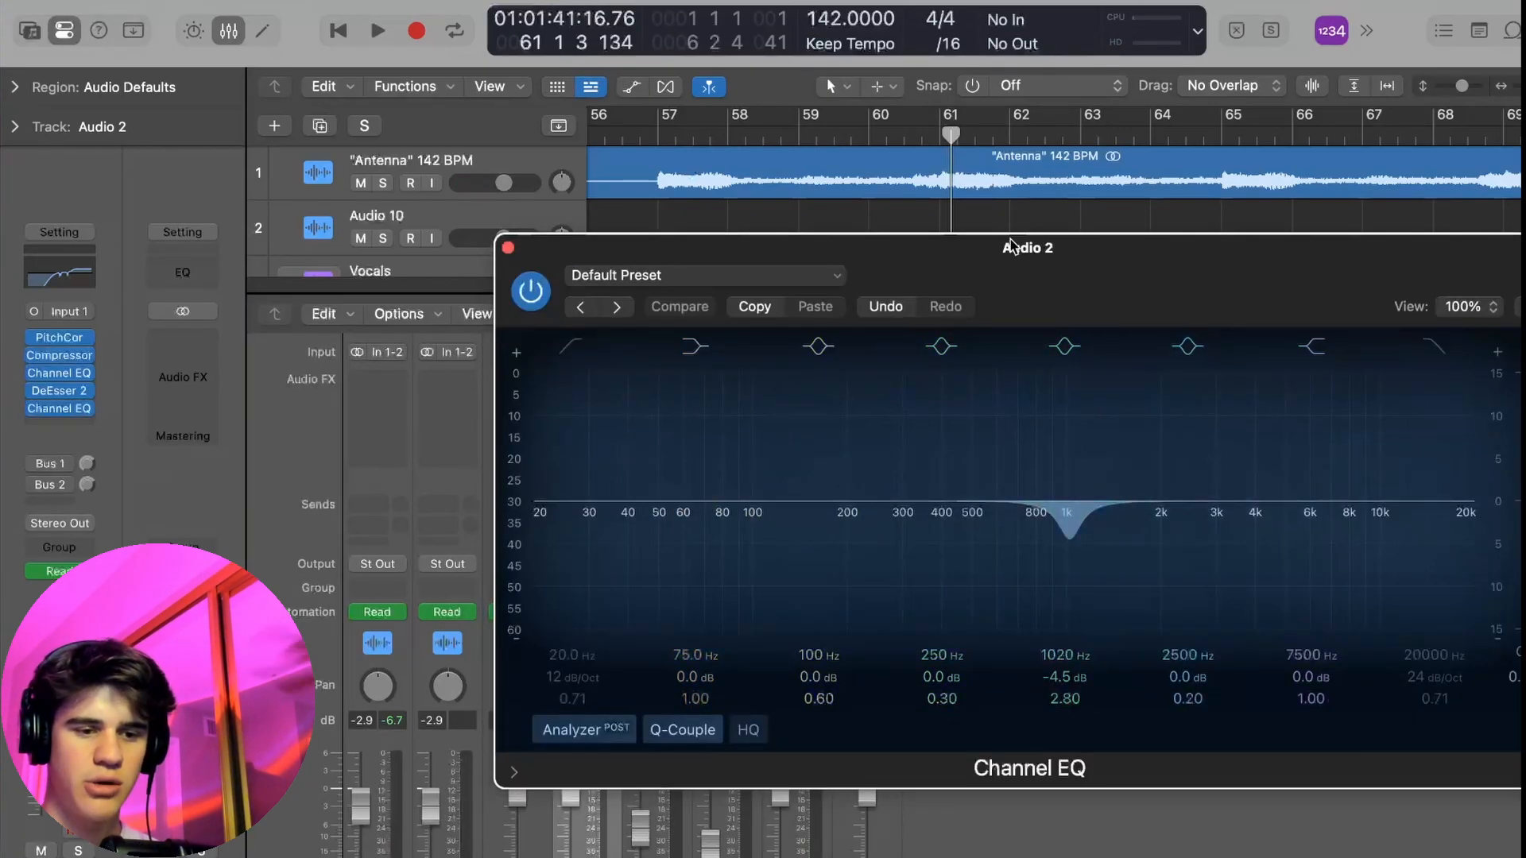
drag(1129, 274, 778, 282)
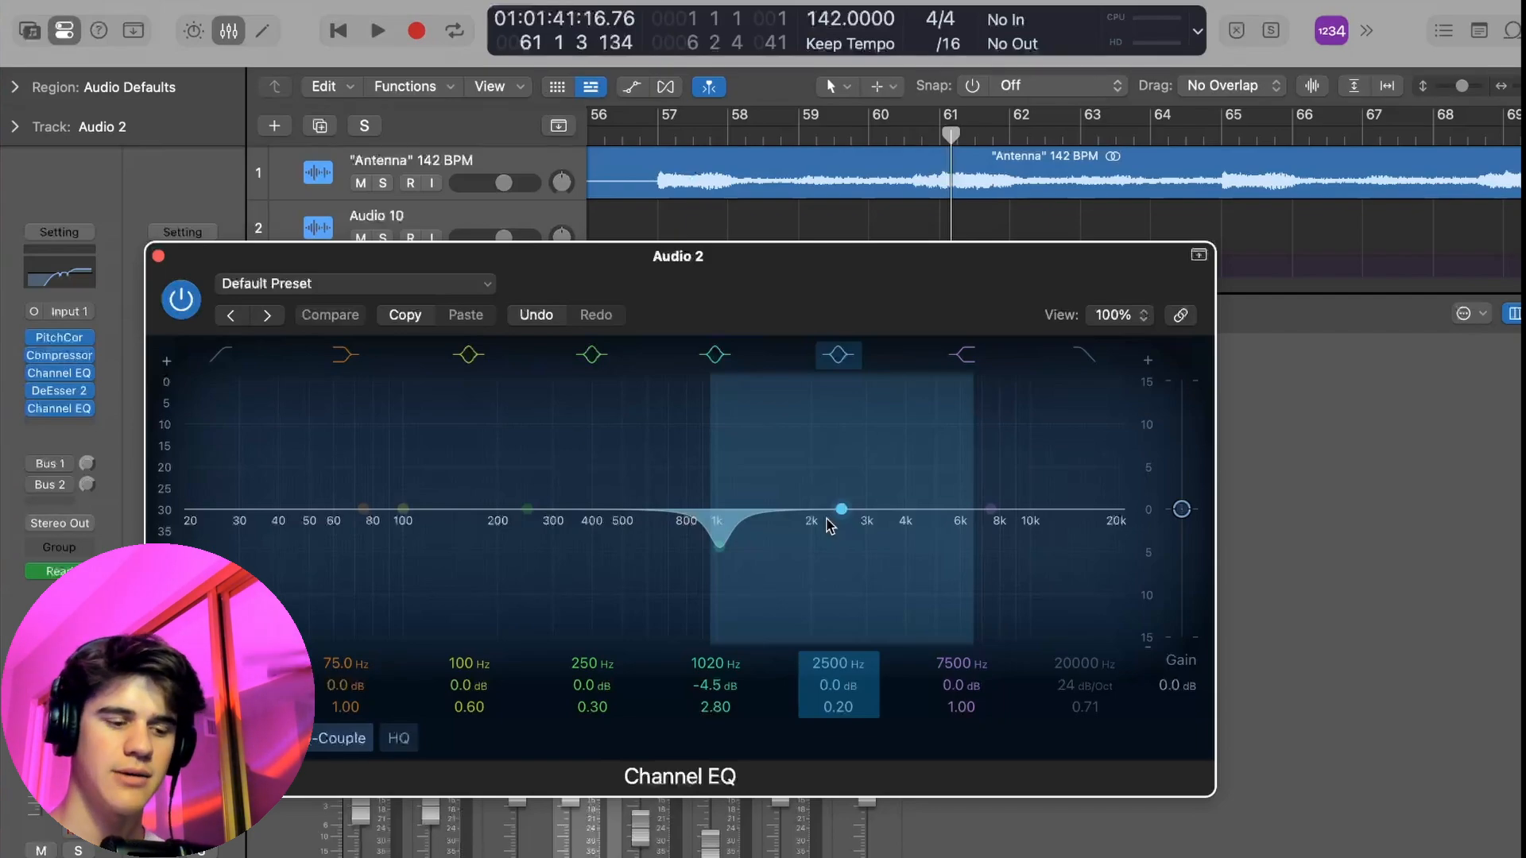
drag(763, 255, 764, 317)
key(ctrl+m)
drag(897, 371, 895, 275)
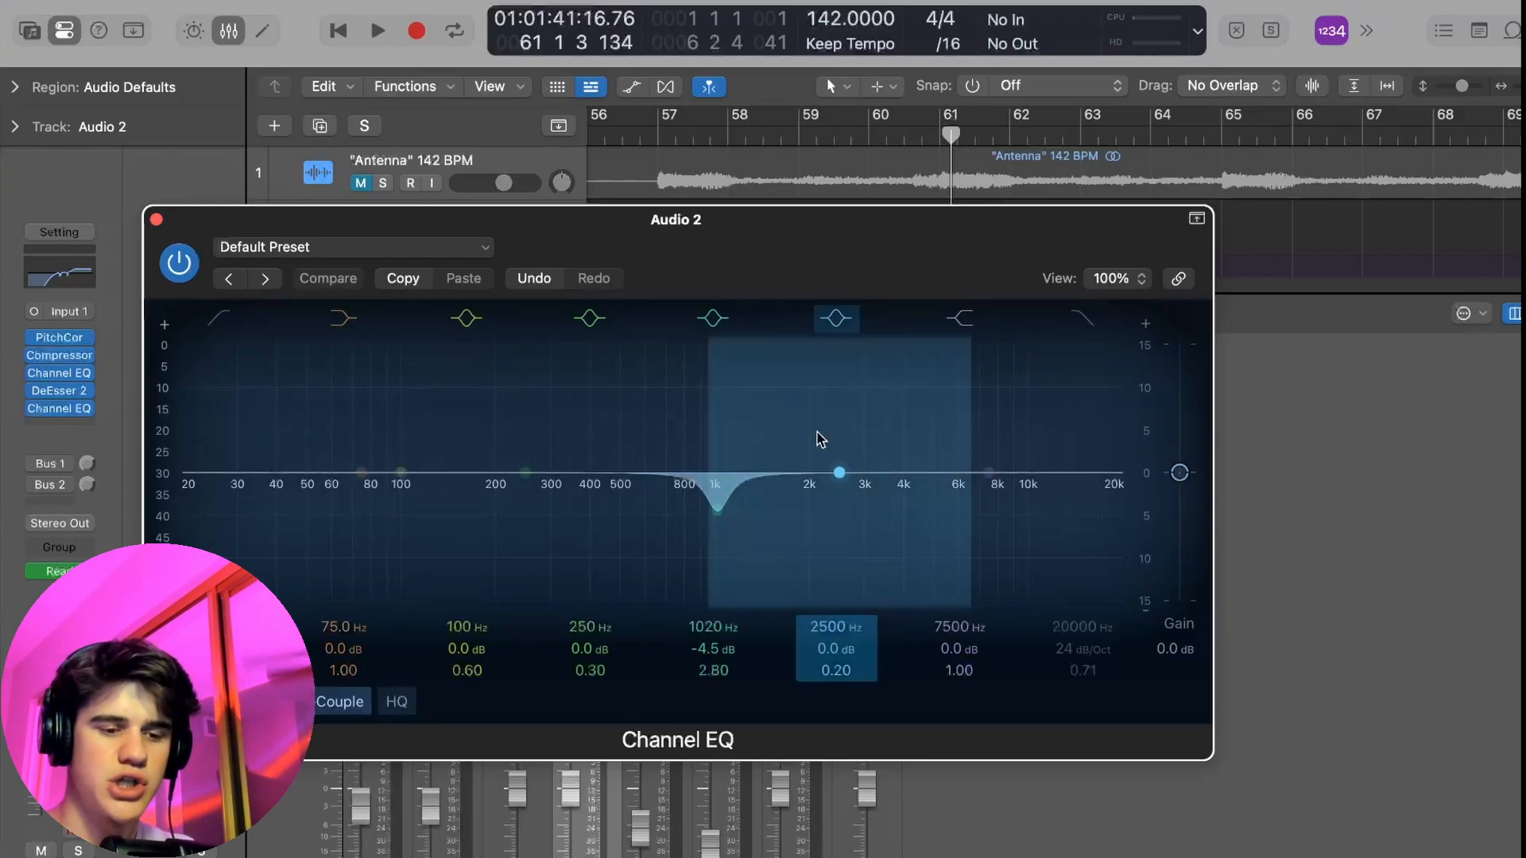
Step: During playback, cut the 2500 Hz band by 2.8 dB at 2680 Hz with Q 13.0, and reduce the 1020 Hz cut to 3.1 dB with Q 3.60
key(space)
drag(841, 474, 849, 534)
scroll(848, 469, down, 2)
scroll(847, 467, up, 10)
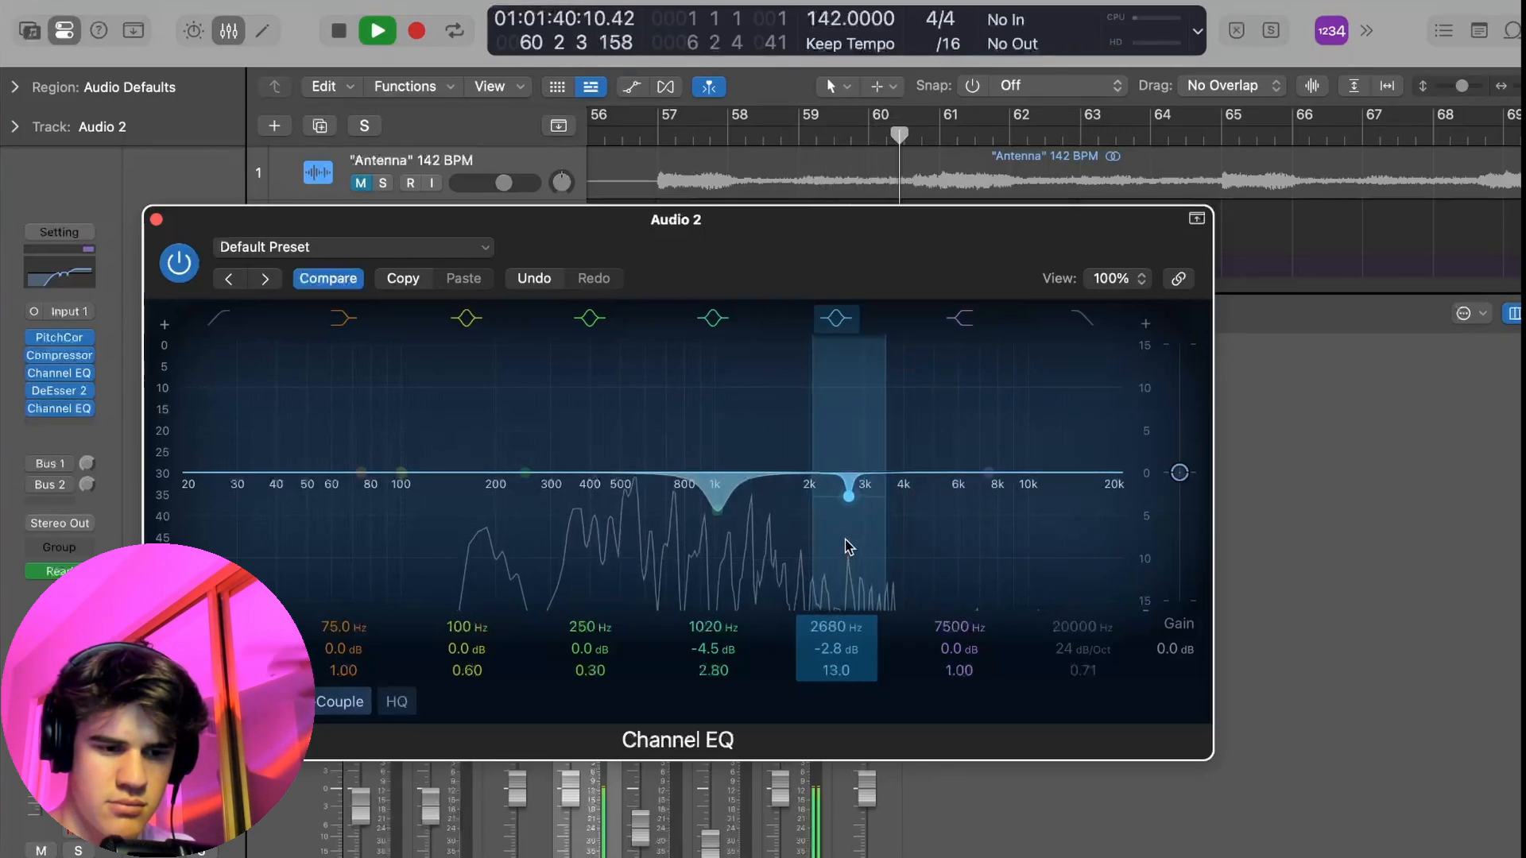
key(space)
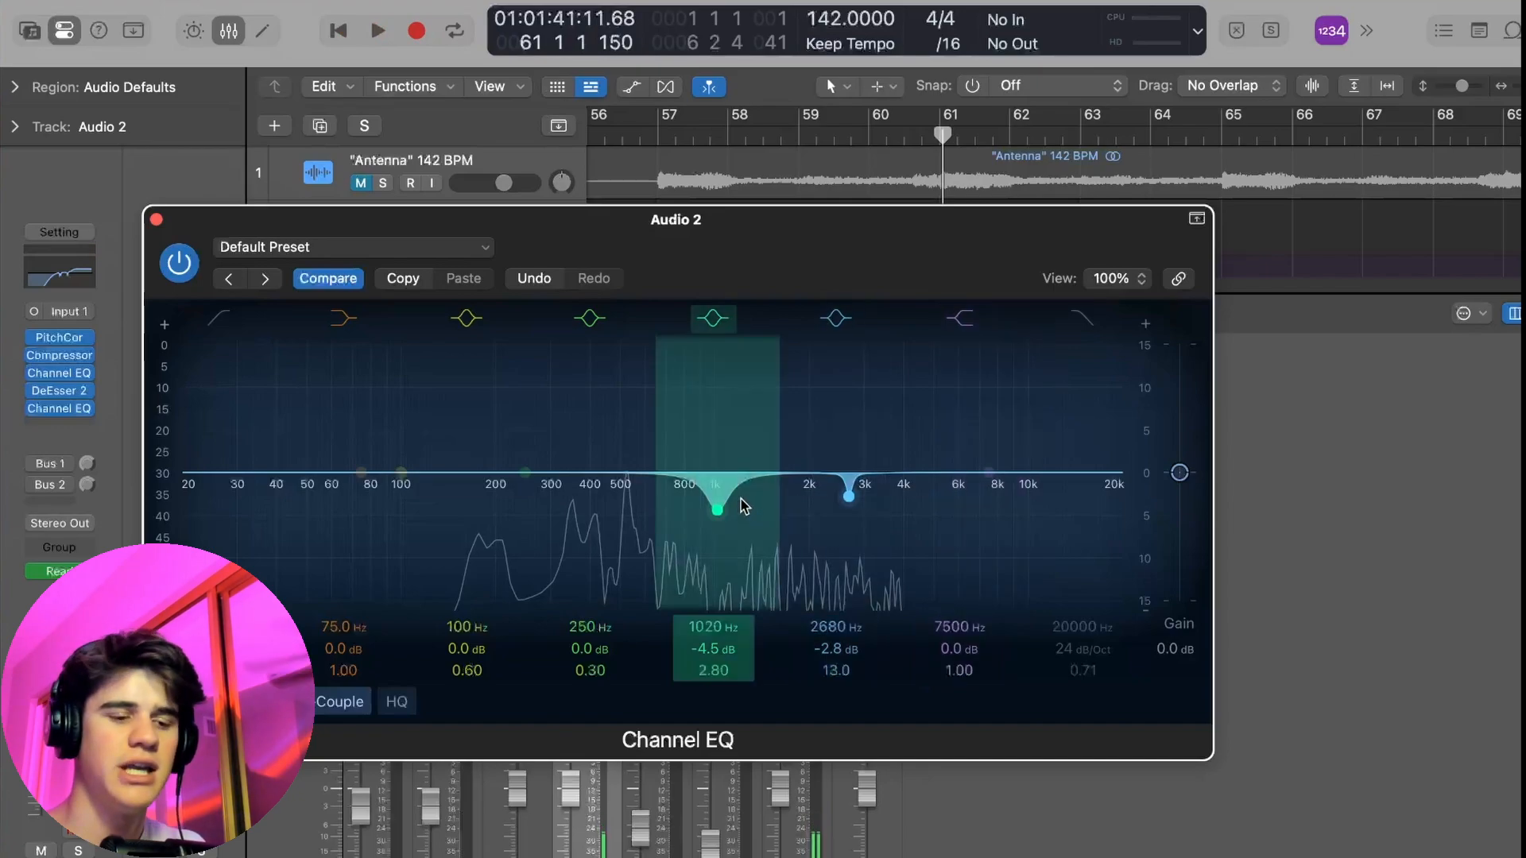
drag(721, 517, 721, 500)
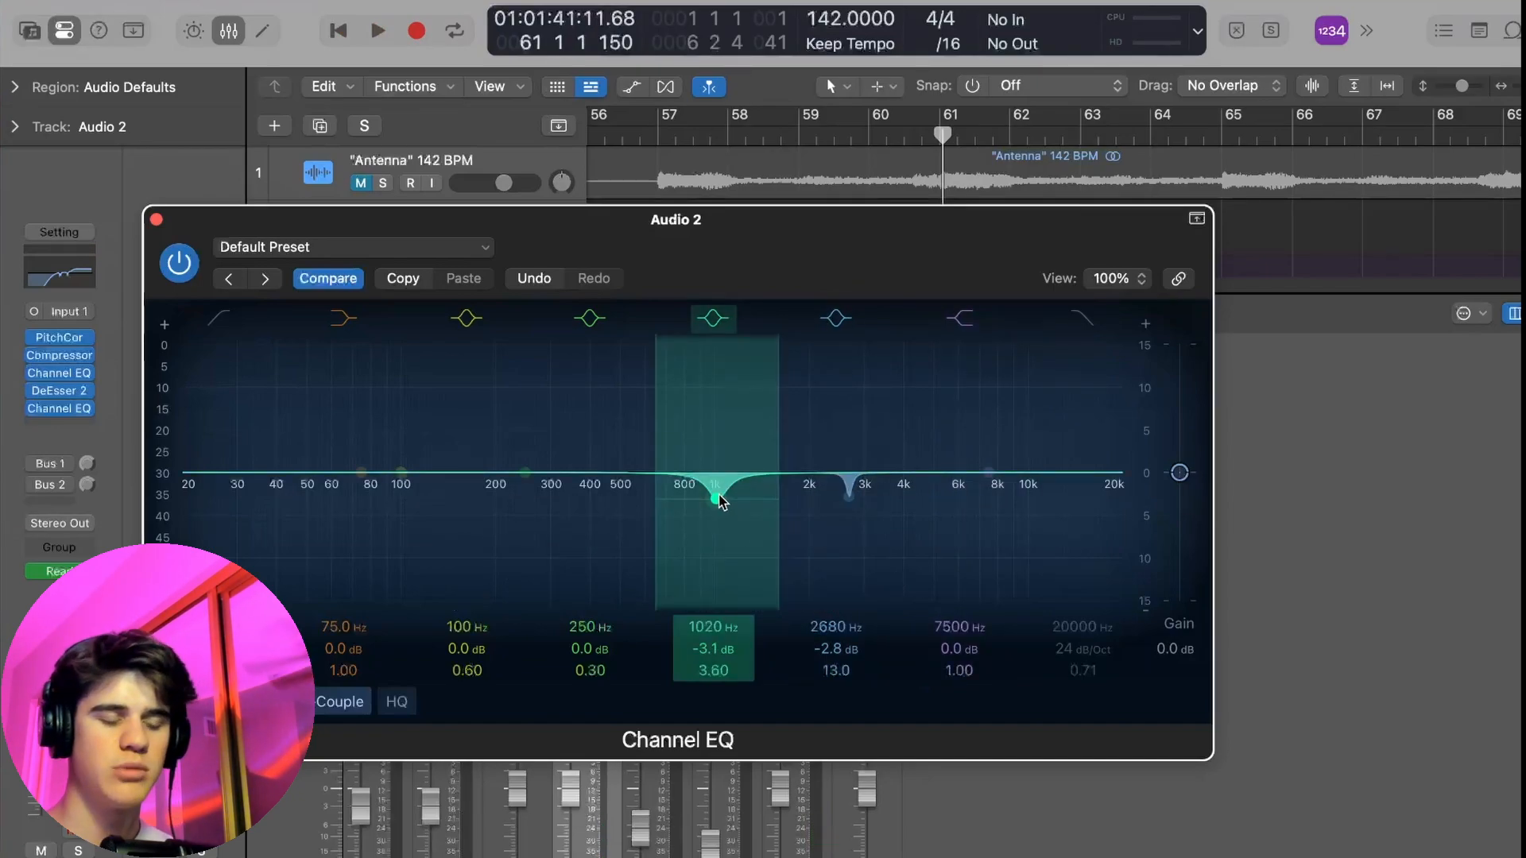
click(156, 220)
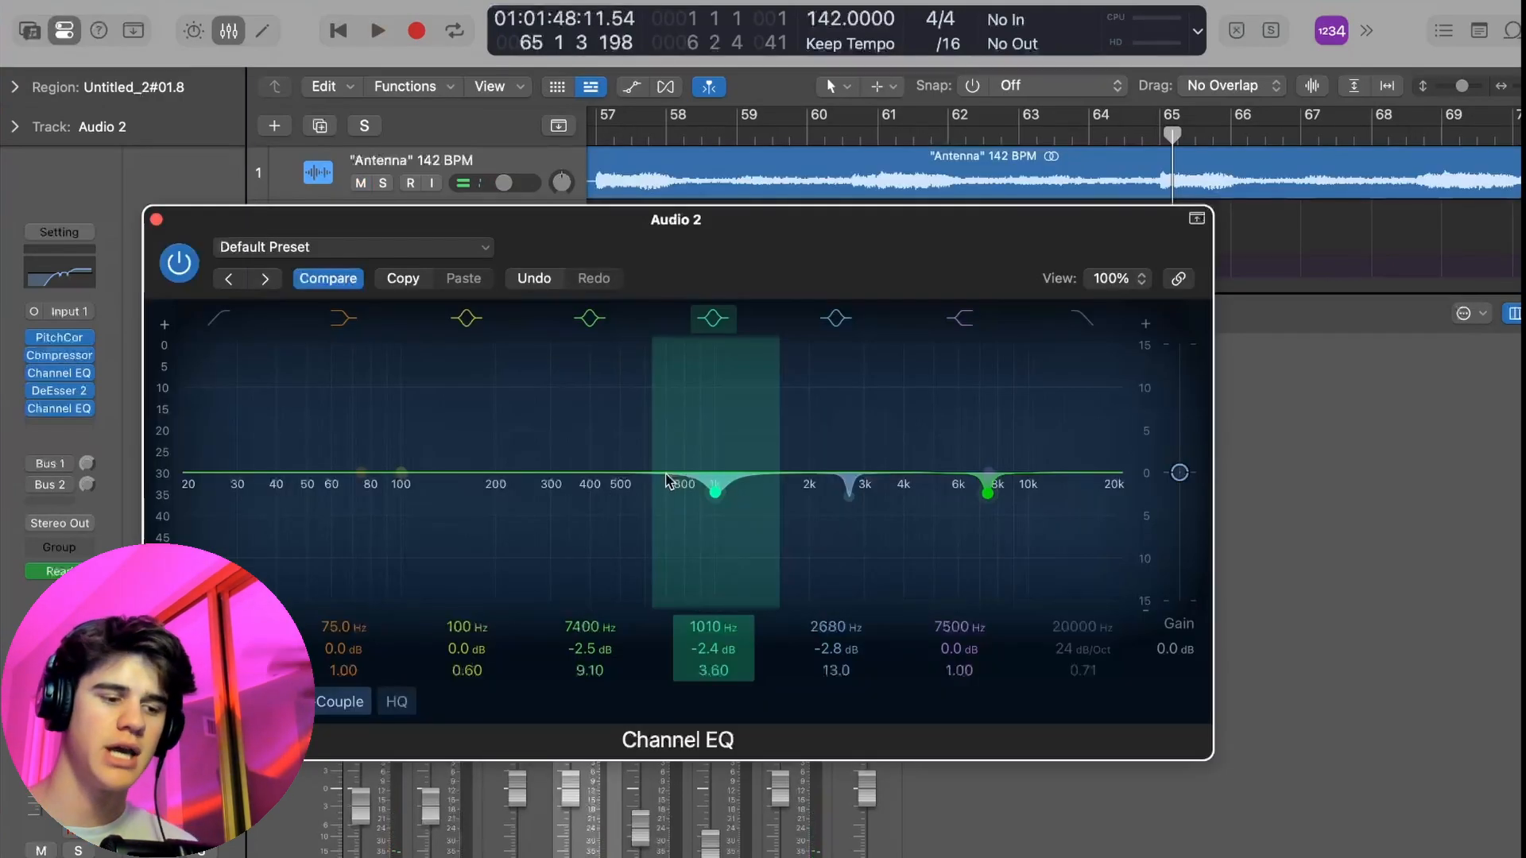
Step: Move the 100 Hz EQ band to 448 Hz while auditioning, cut it by 1.9 dB with a Q of 1.50, and close the EQ
mouse_move(402, 475)
mouse_down()
mouse_move(616, 482)
mouse_move(590, 501)
mouse_move(617, 484)
mouse_up()
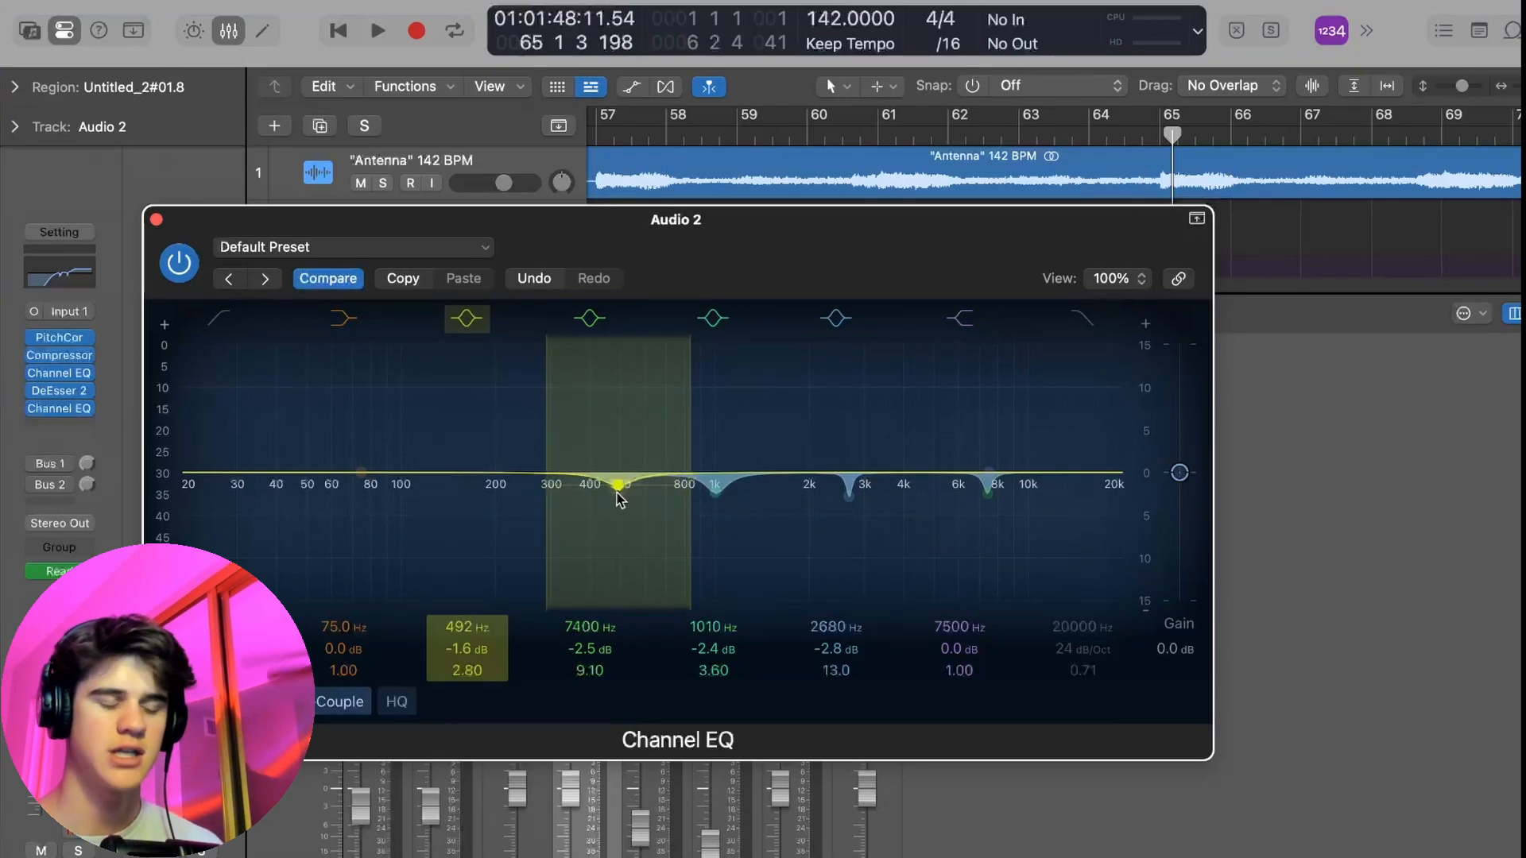
key(space)
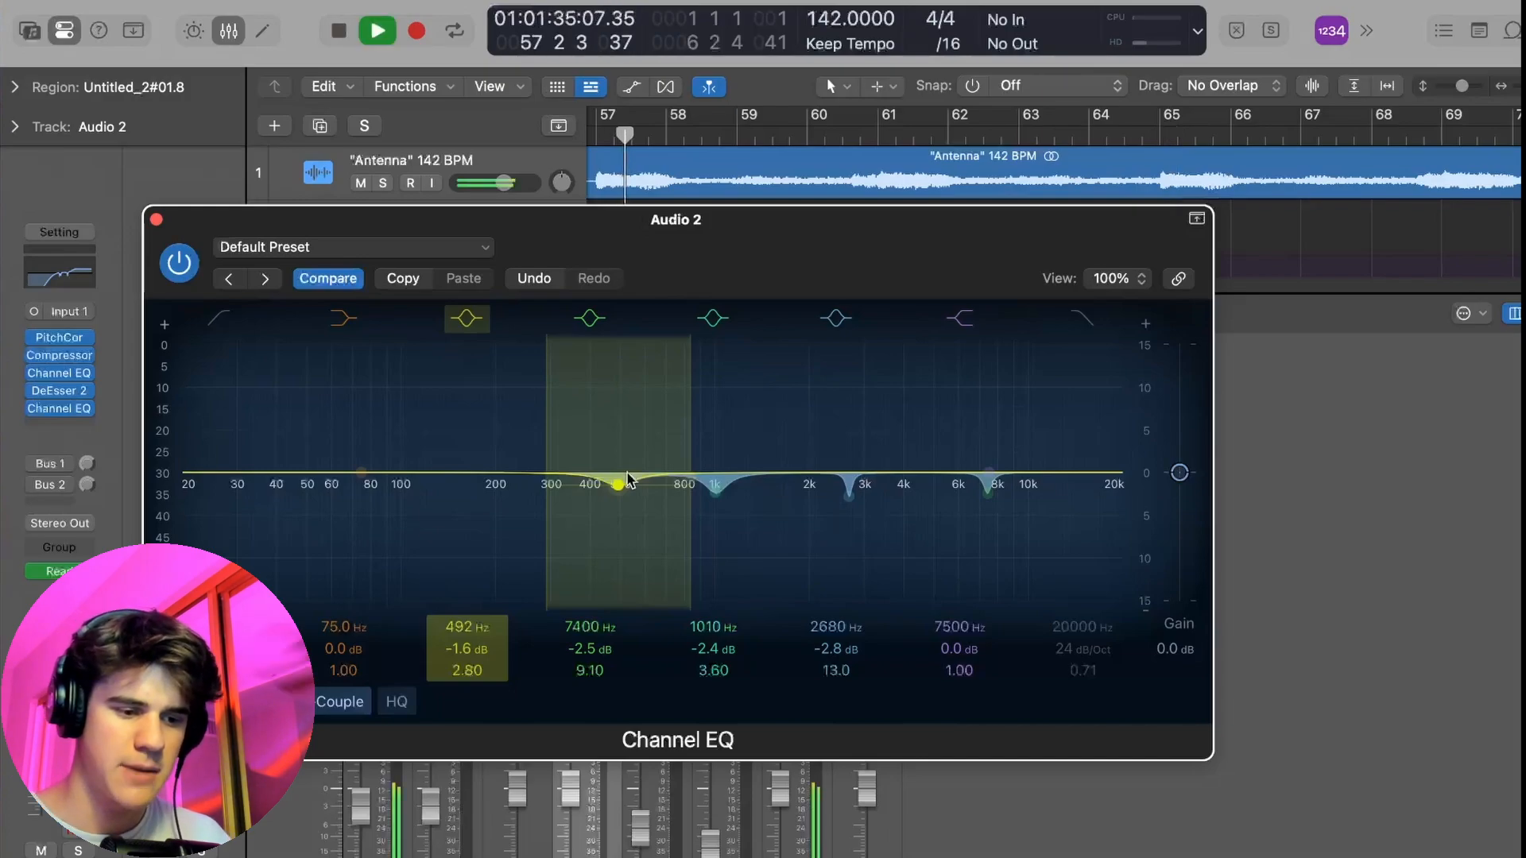
mouse_move(619, 484)
mouse_down()
mouse_move(618, 502)
mouse_move(617, 483)
mouse_move(581, 493)
mouse_move(599, 484)
mouse_up()
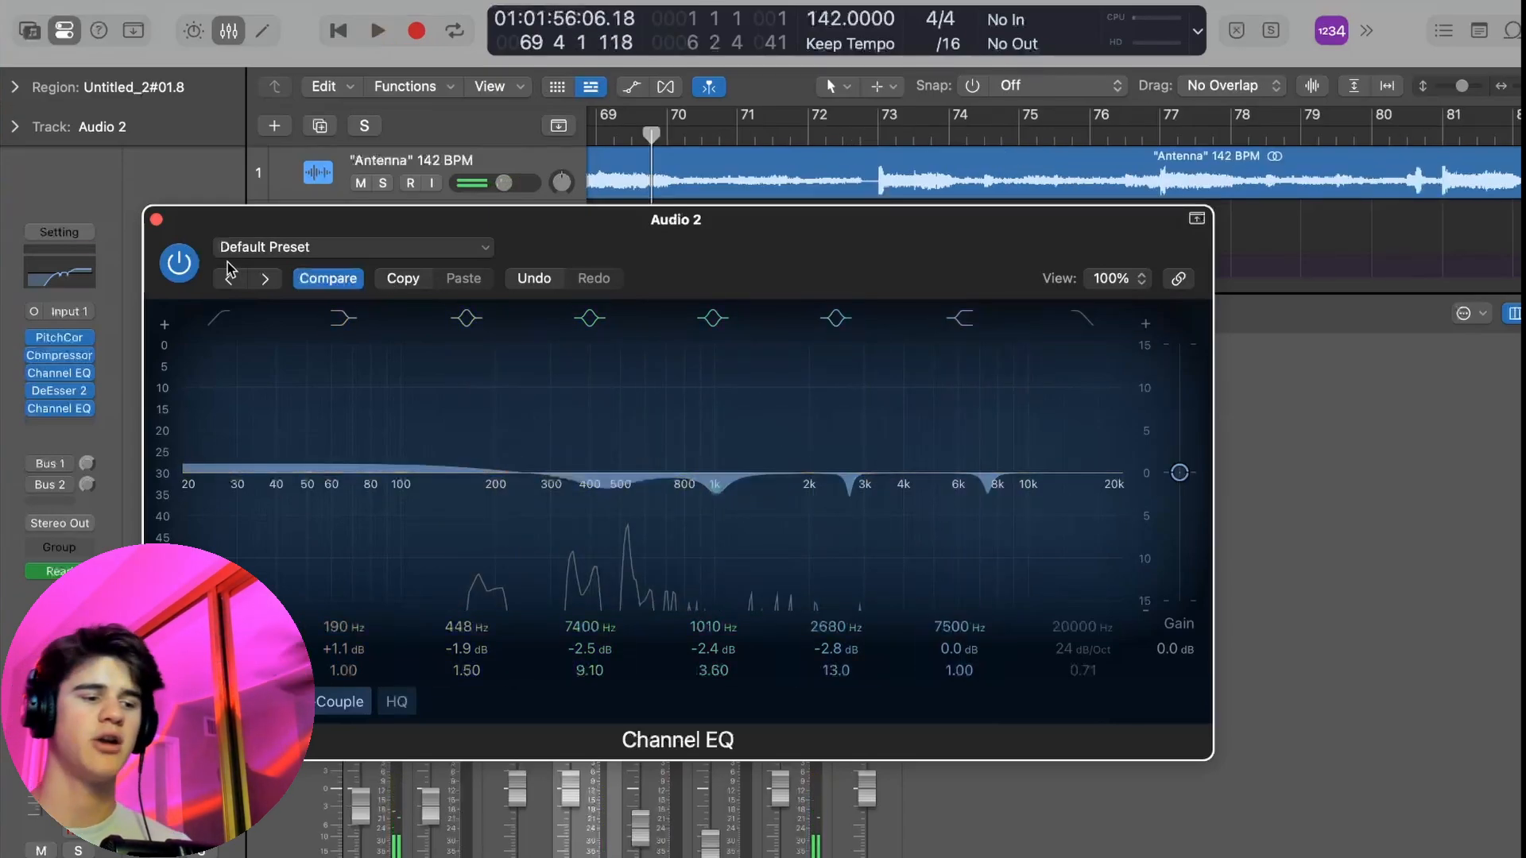
click(155, 218)
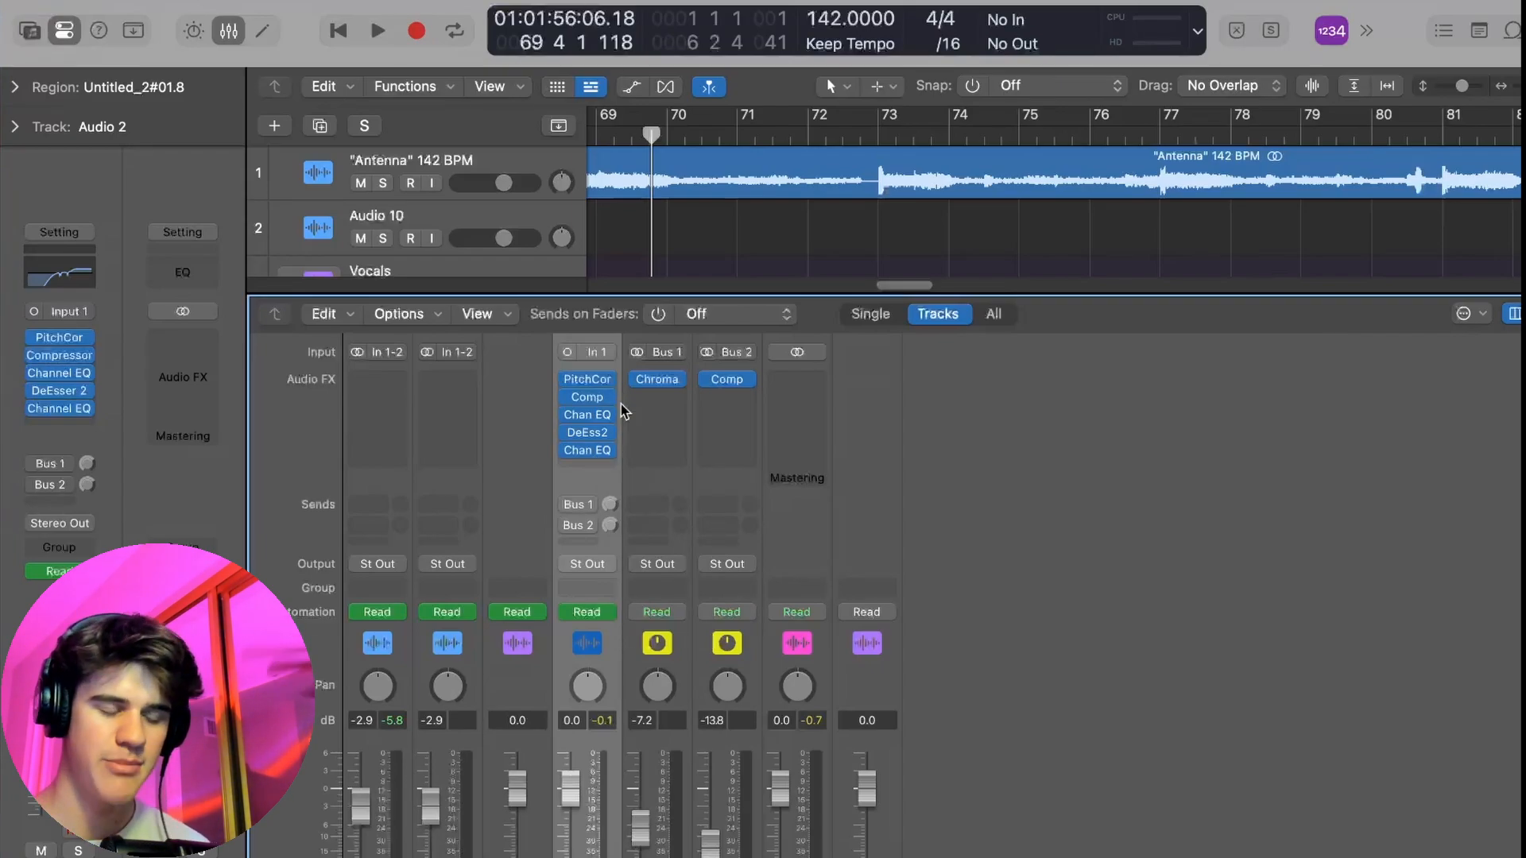
Step: Examine Audio 2's vocal regions in the arrangement and its Bus 1 and Bus 2 sends in the mixer
mouse_move(566, 384)
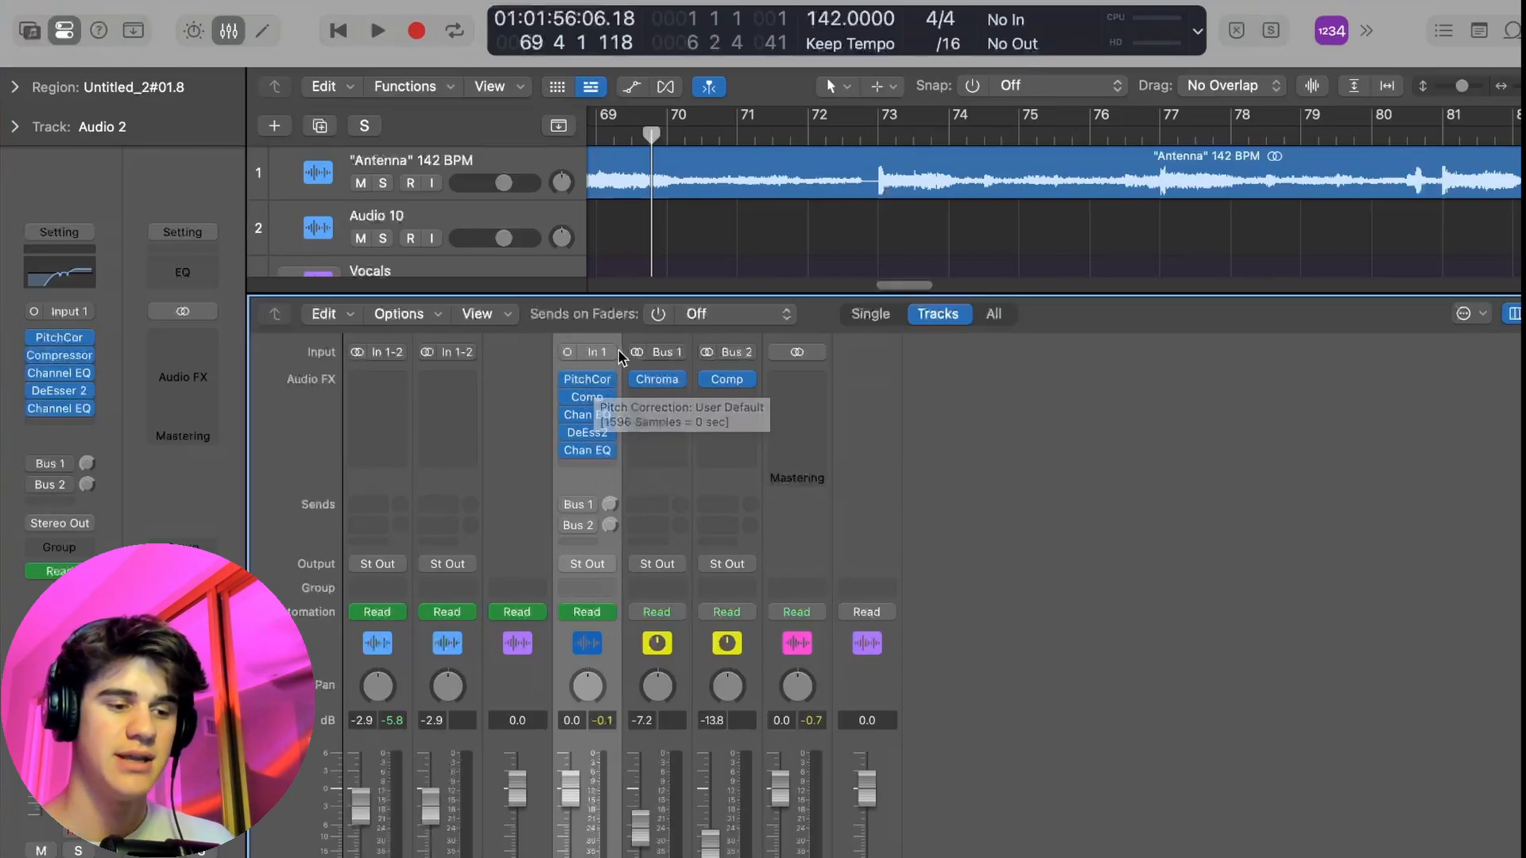
key(x)
scroll(713, 320, left, 7)
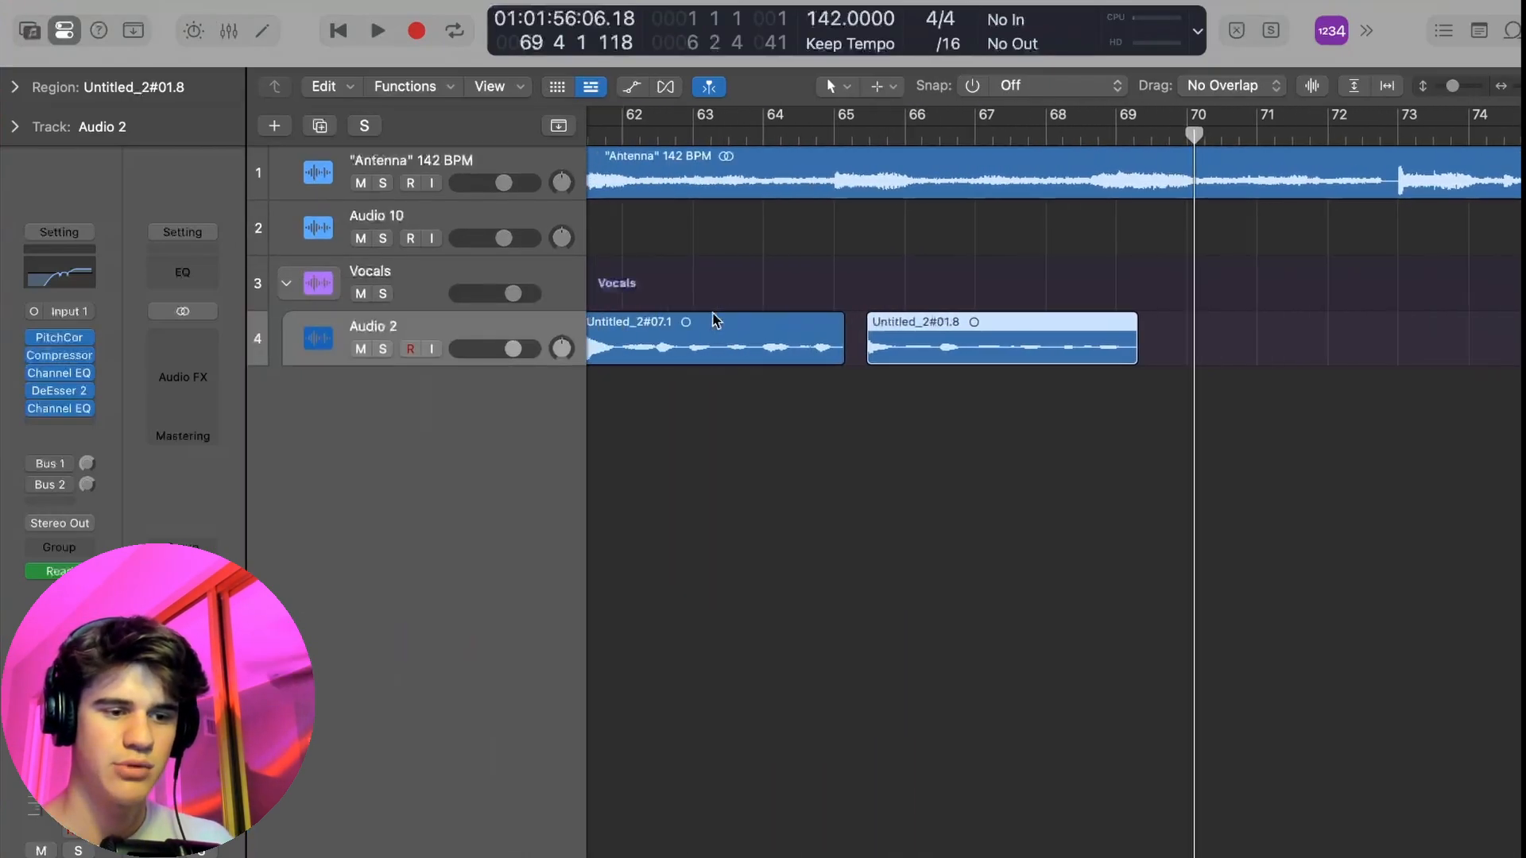
scroll(712, 320, down, 10)
scroll(888, 250, up, 10)
scroll(888, 250, left, 2)
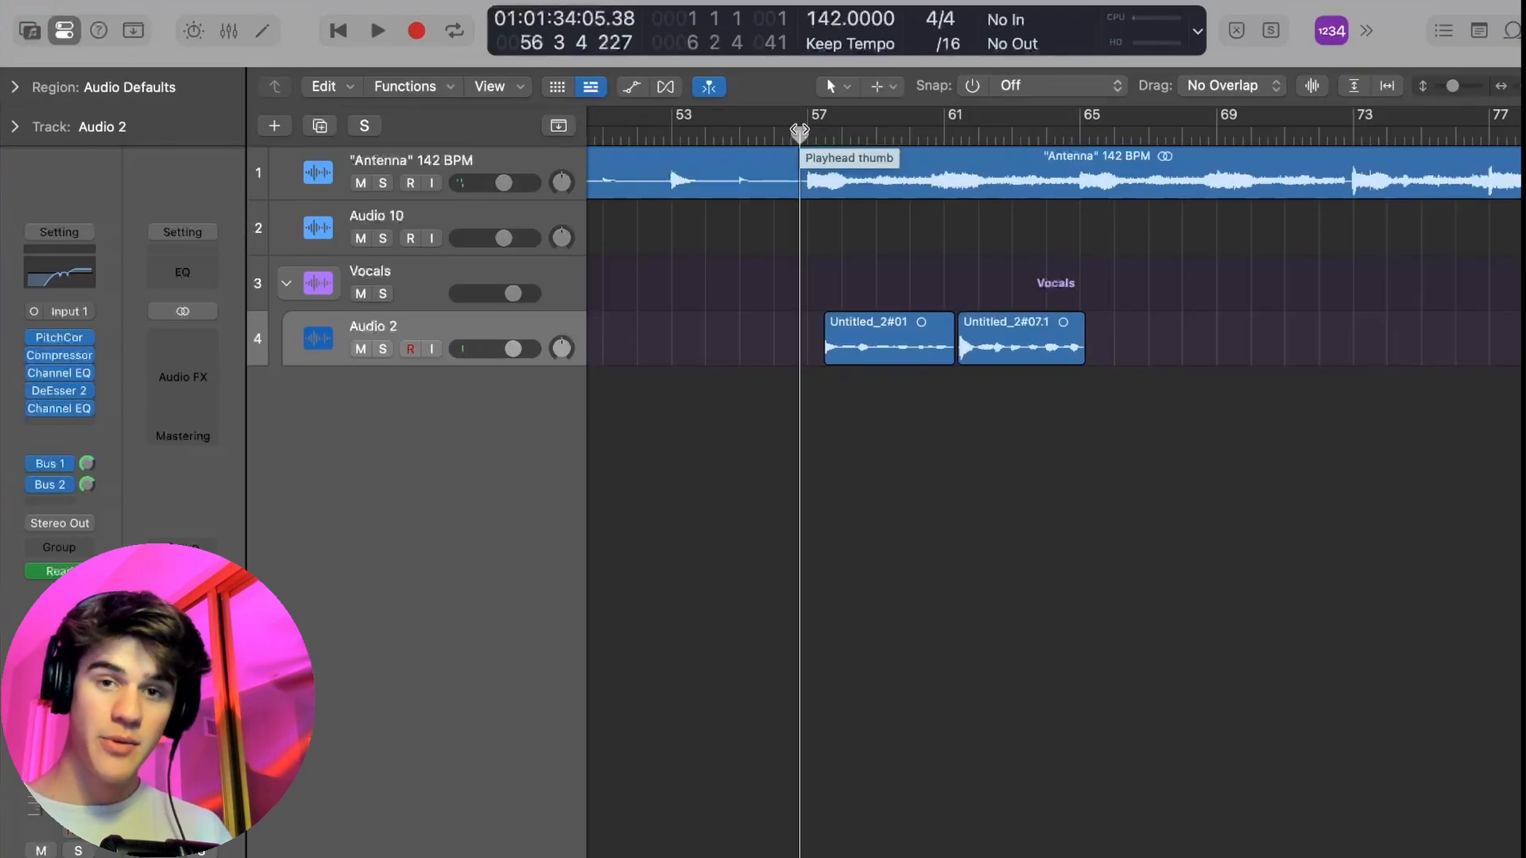
key(x)
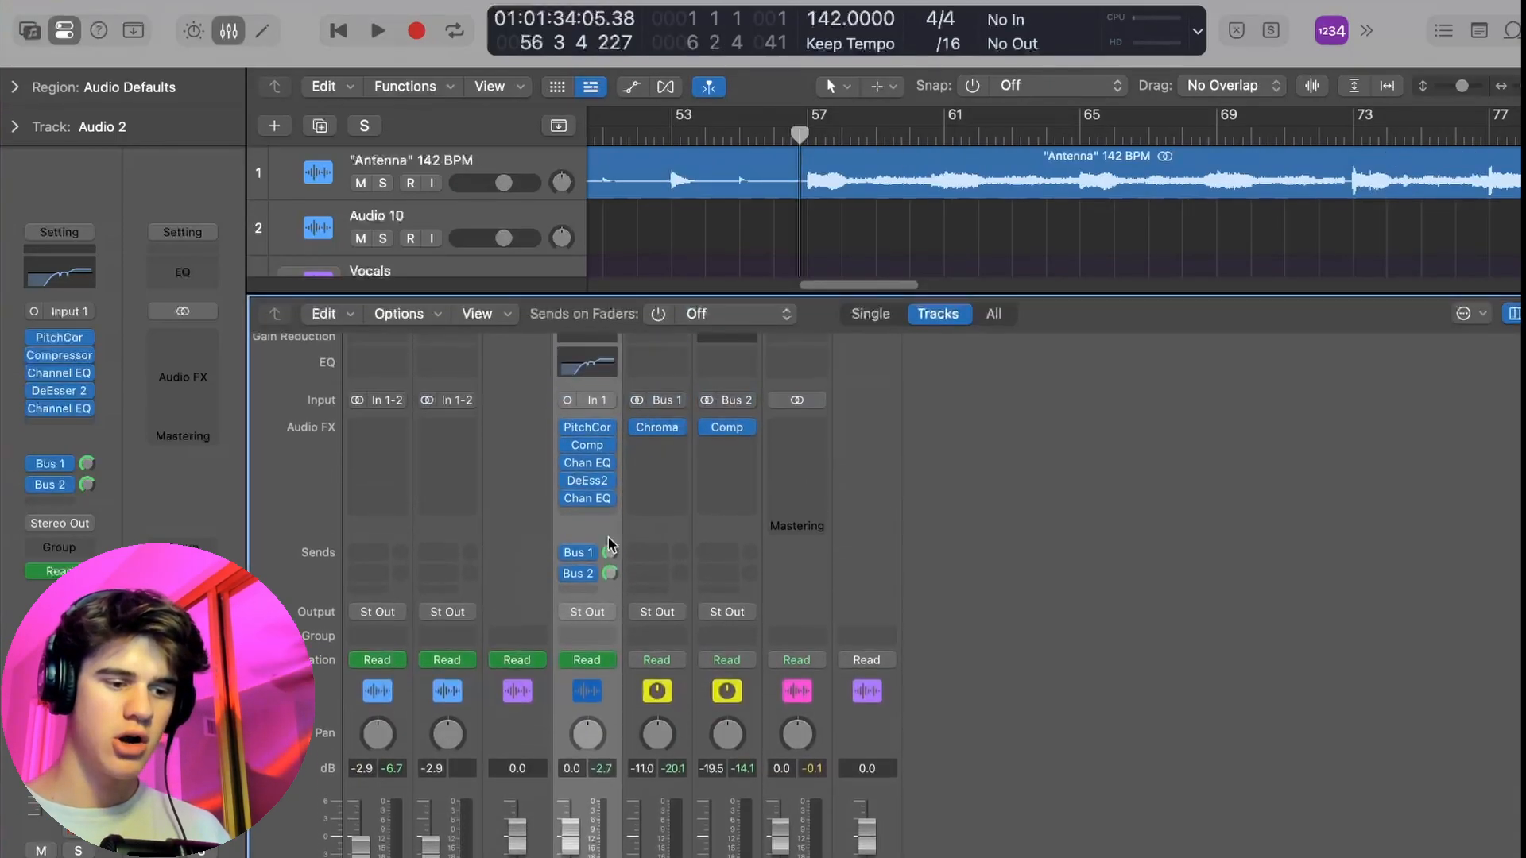
key(x)
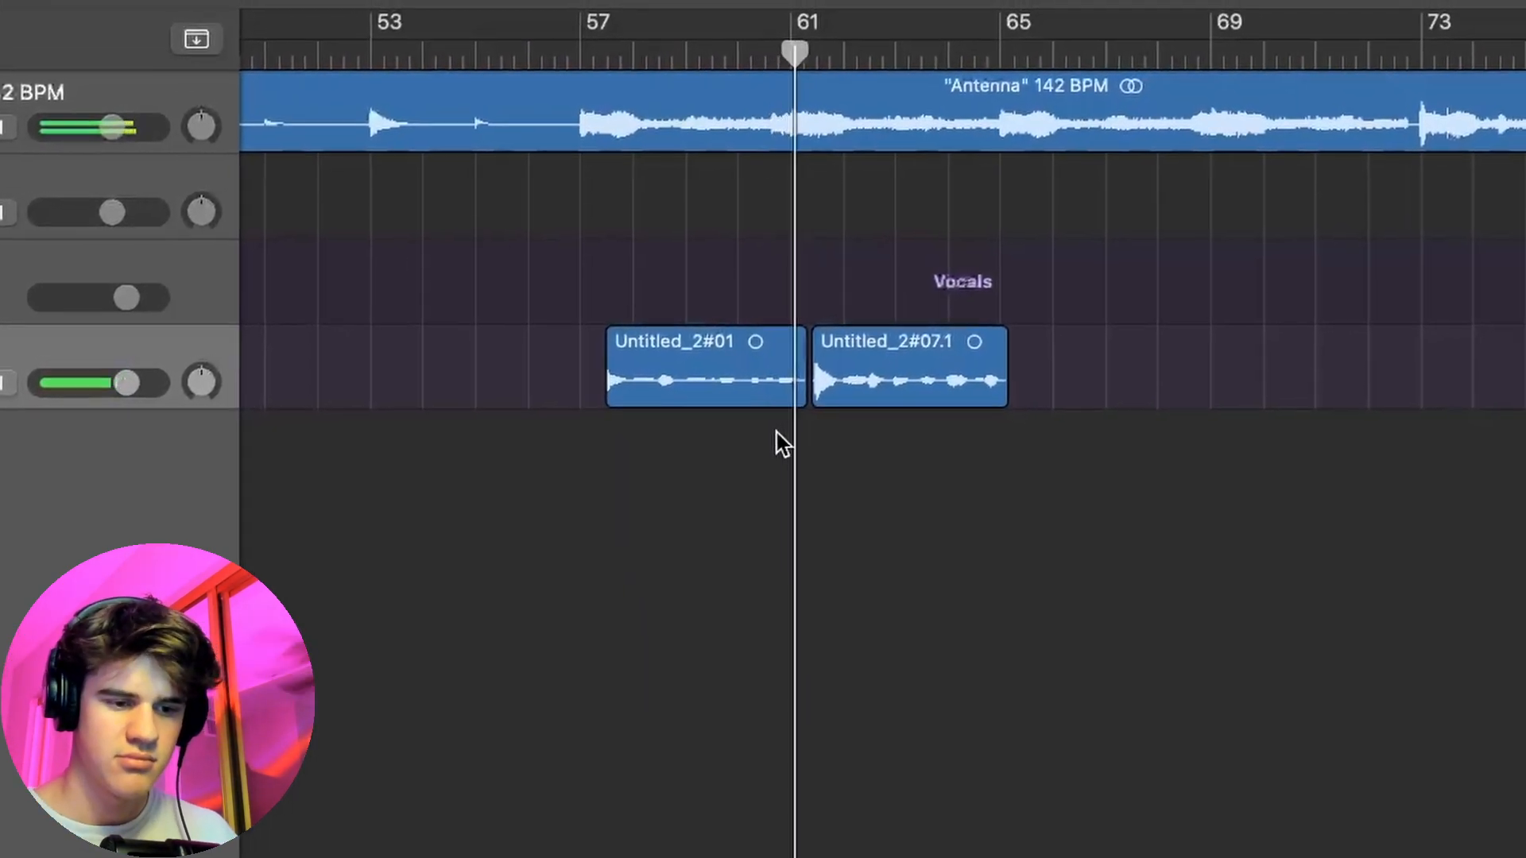
key(x)
scroll(588, 684, down, 5)
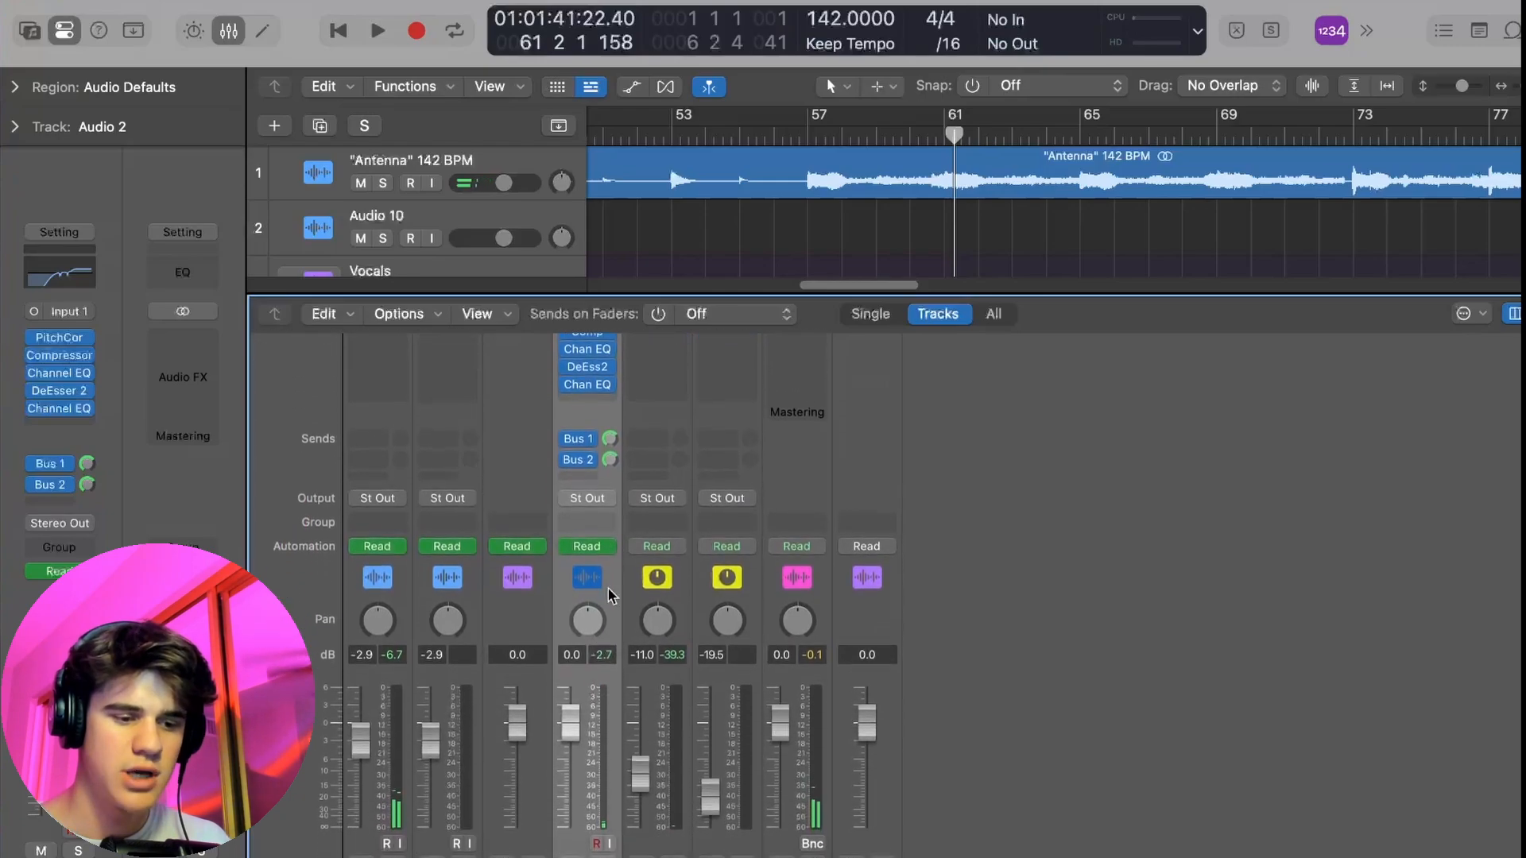
scroll(596, 437, up, 5)
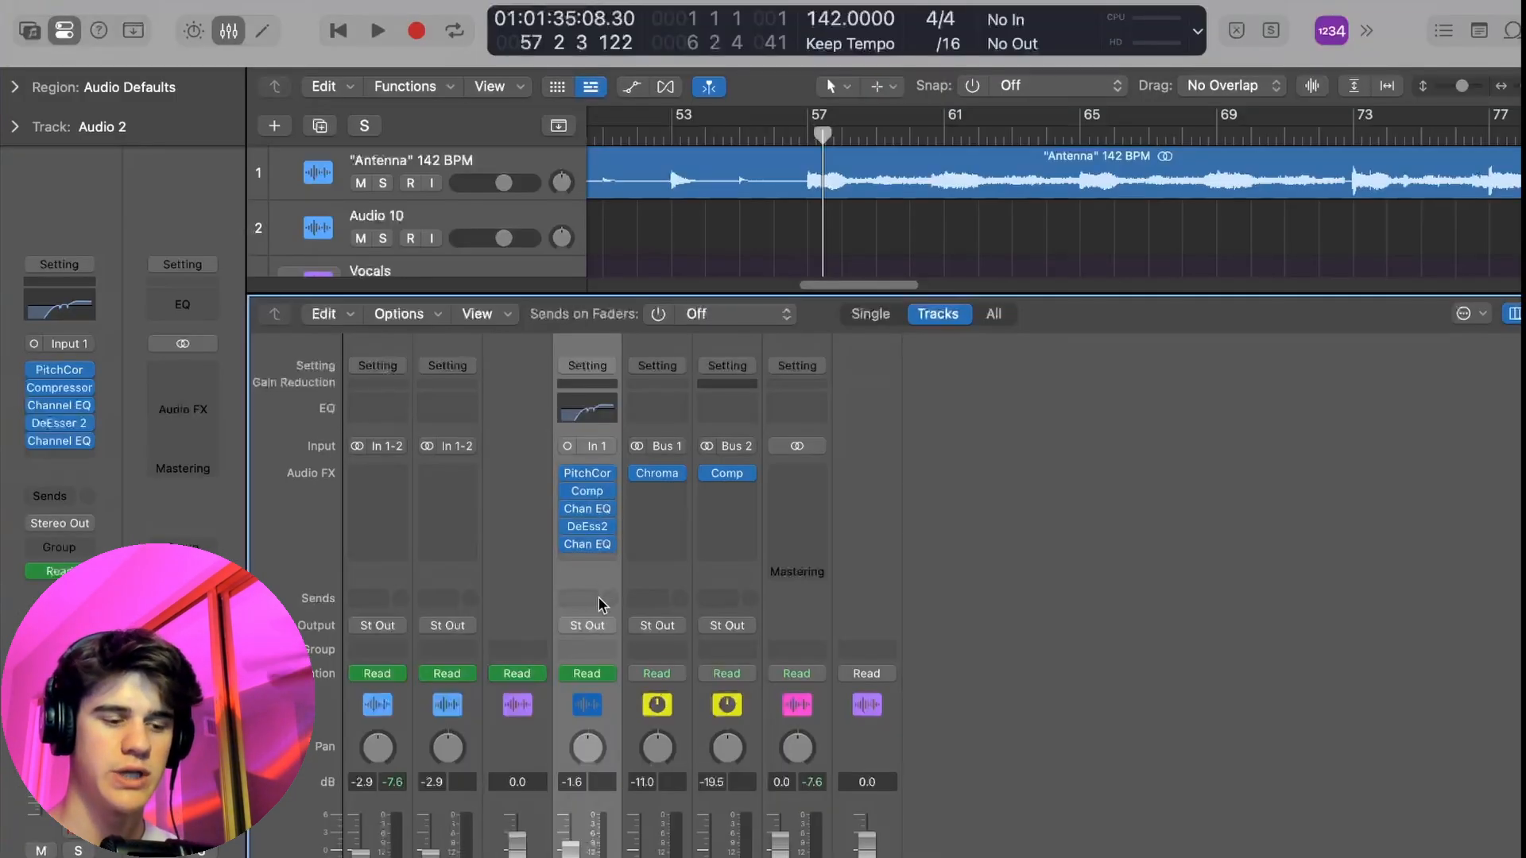
Step: Add a send from Audio 2 to Bus 3 in the mixer
scroll(600, 588, down, 3)
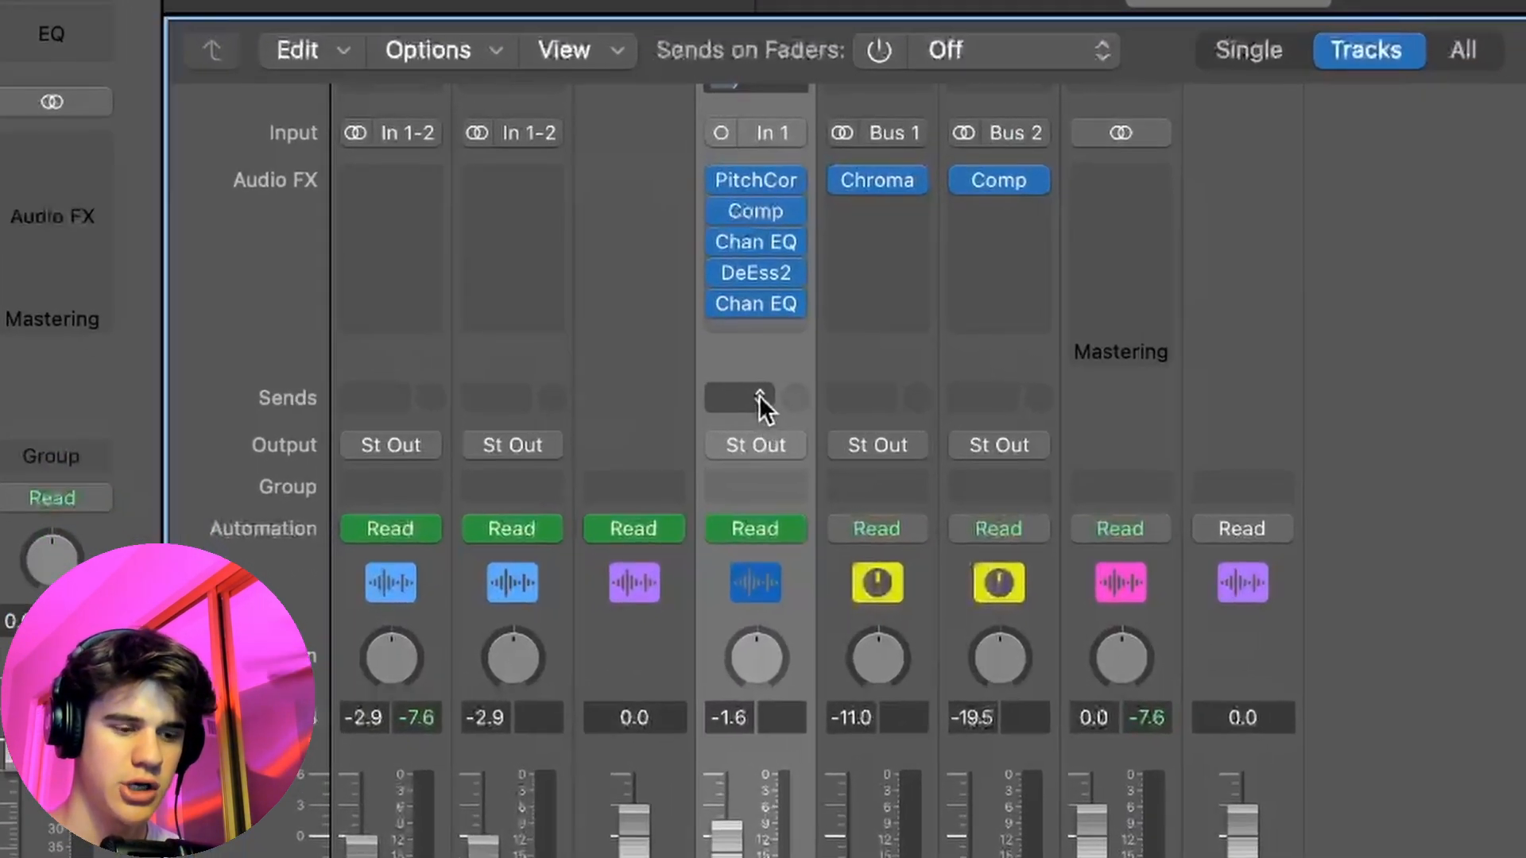
click(589, 511)
mouse_move(747, 451)
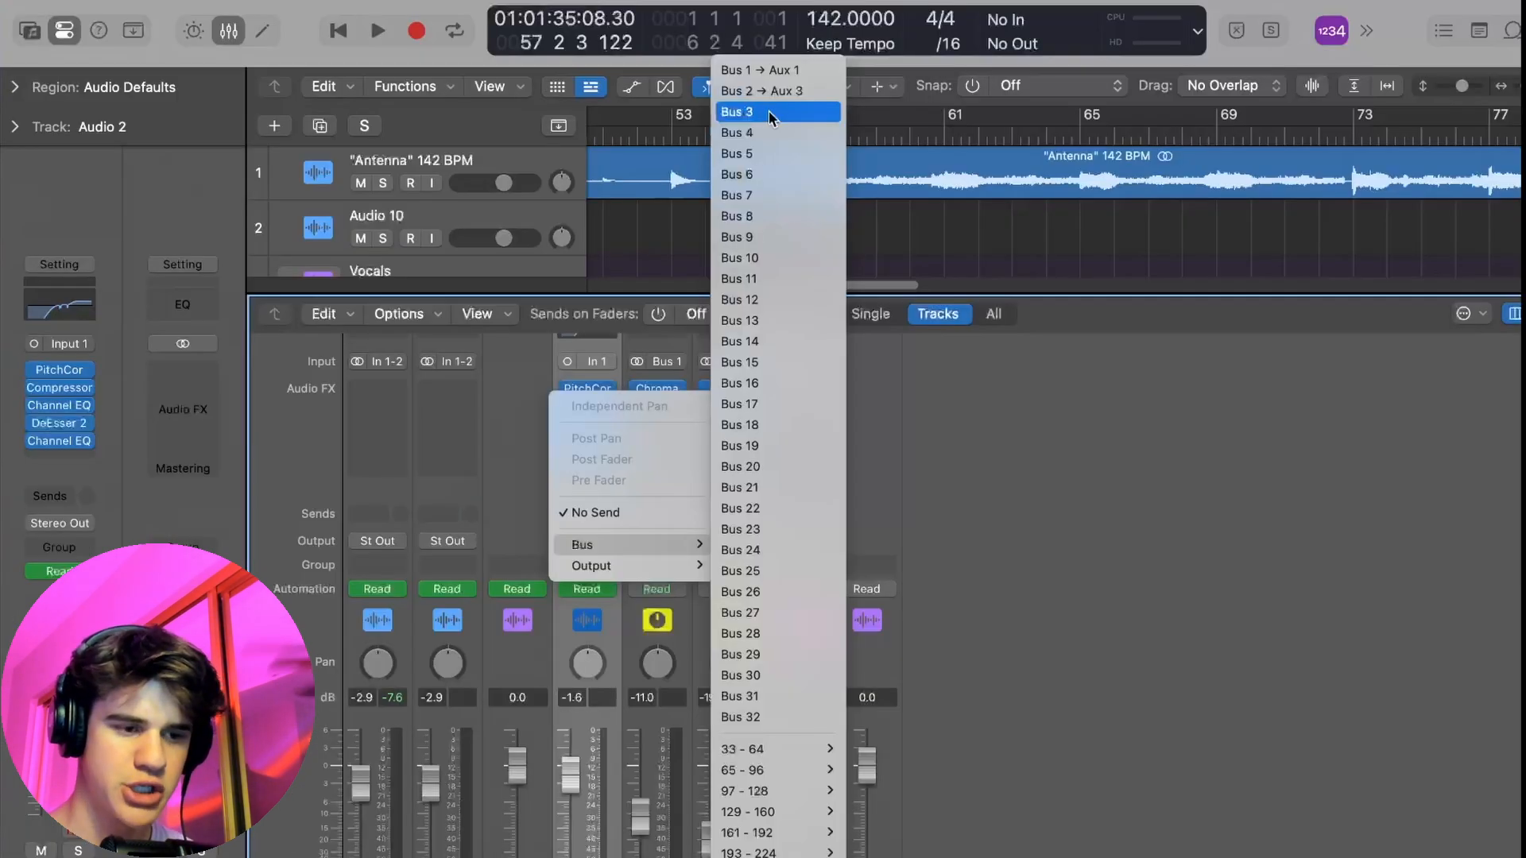
click(769, 111)
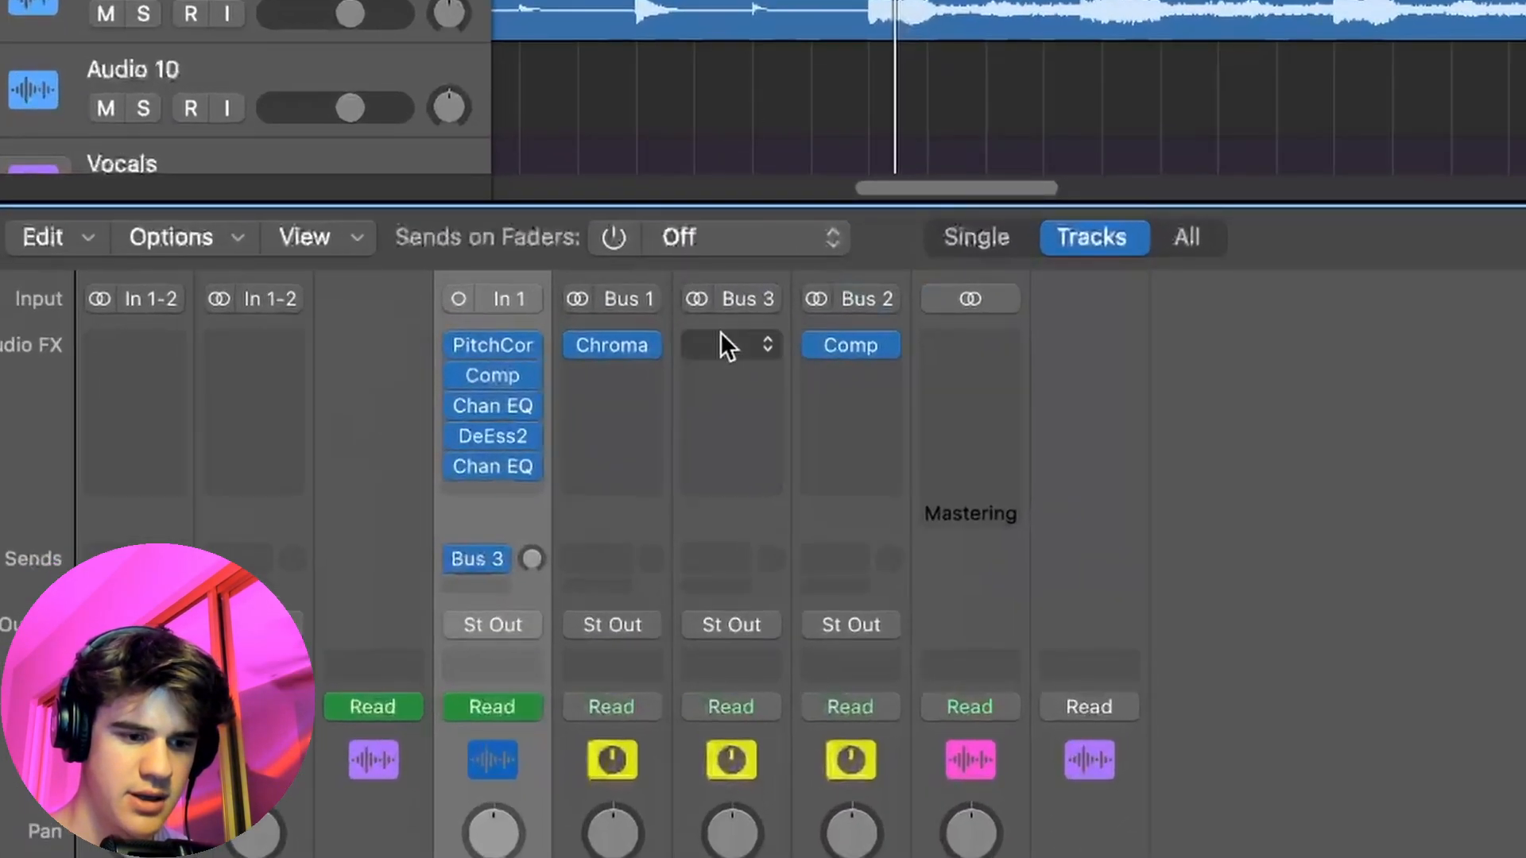
scroll(712, 556, up, 2)
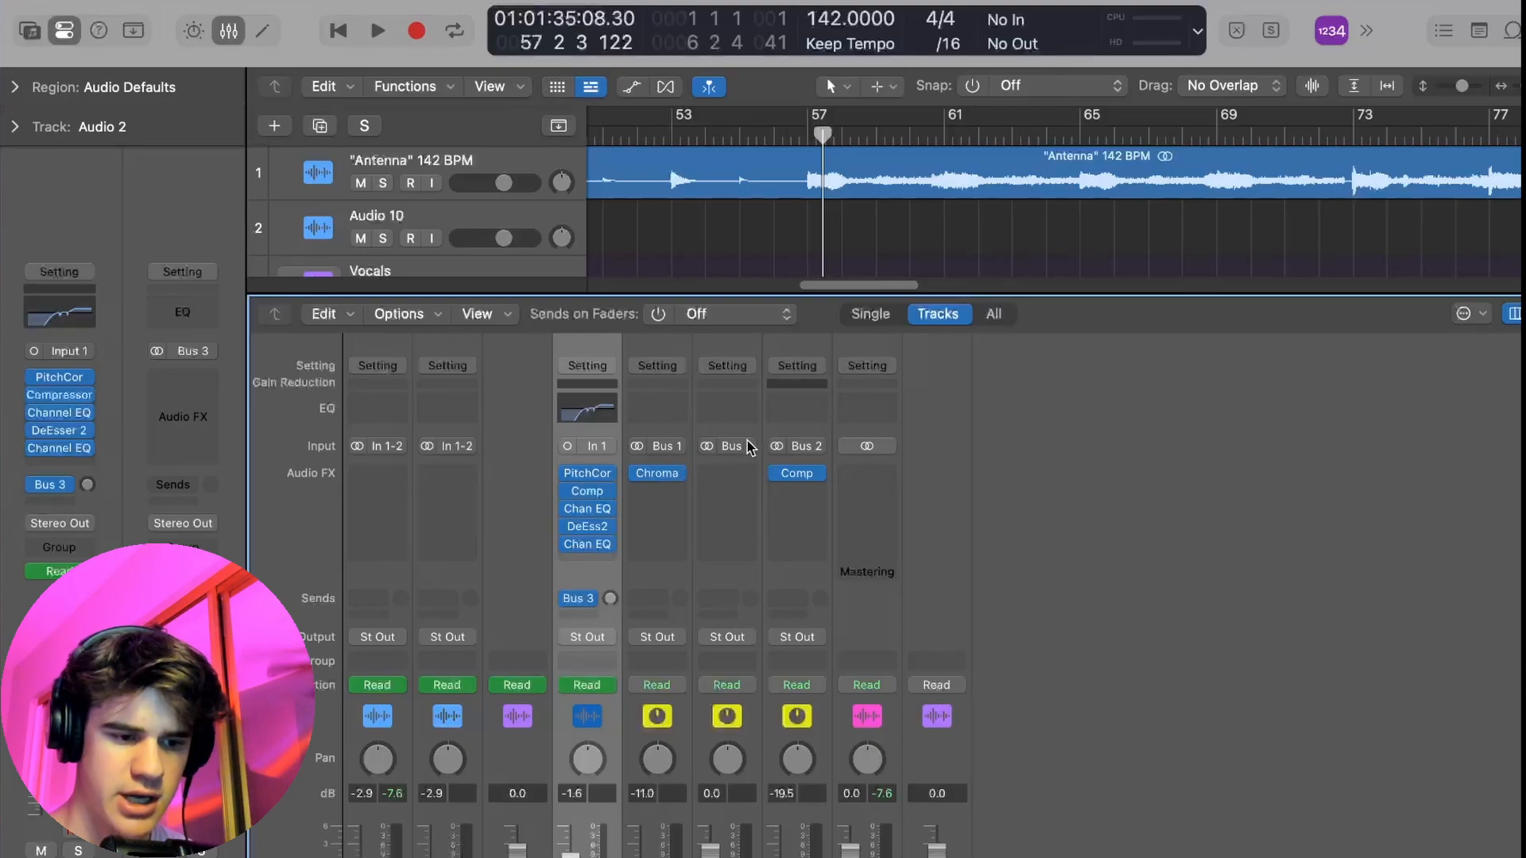
Step: Insert a stereo ChromaVerb reverb on the Bus 3 aux channel and close its plug-in window
scroll(727, 551, down, 2)
scroll(728, 553, up, 2)
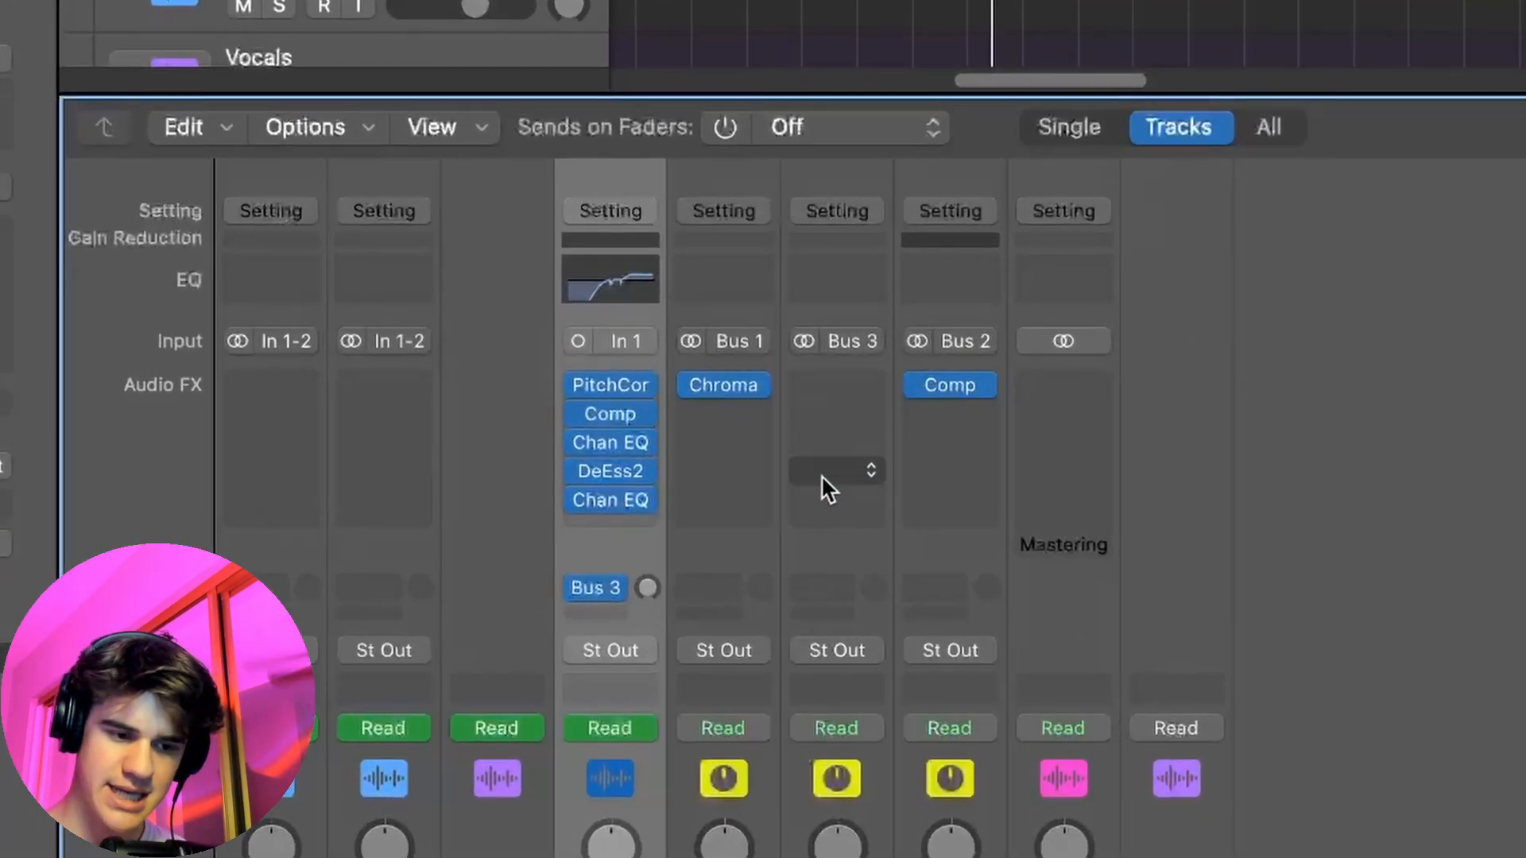
click(845, 375)
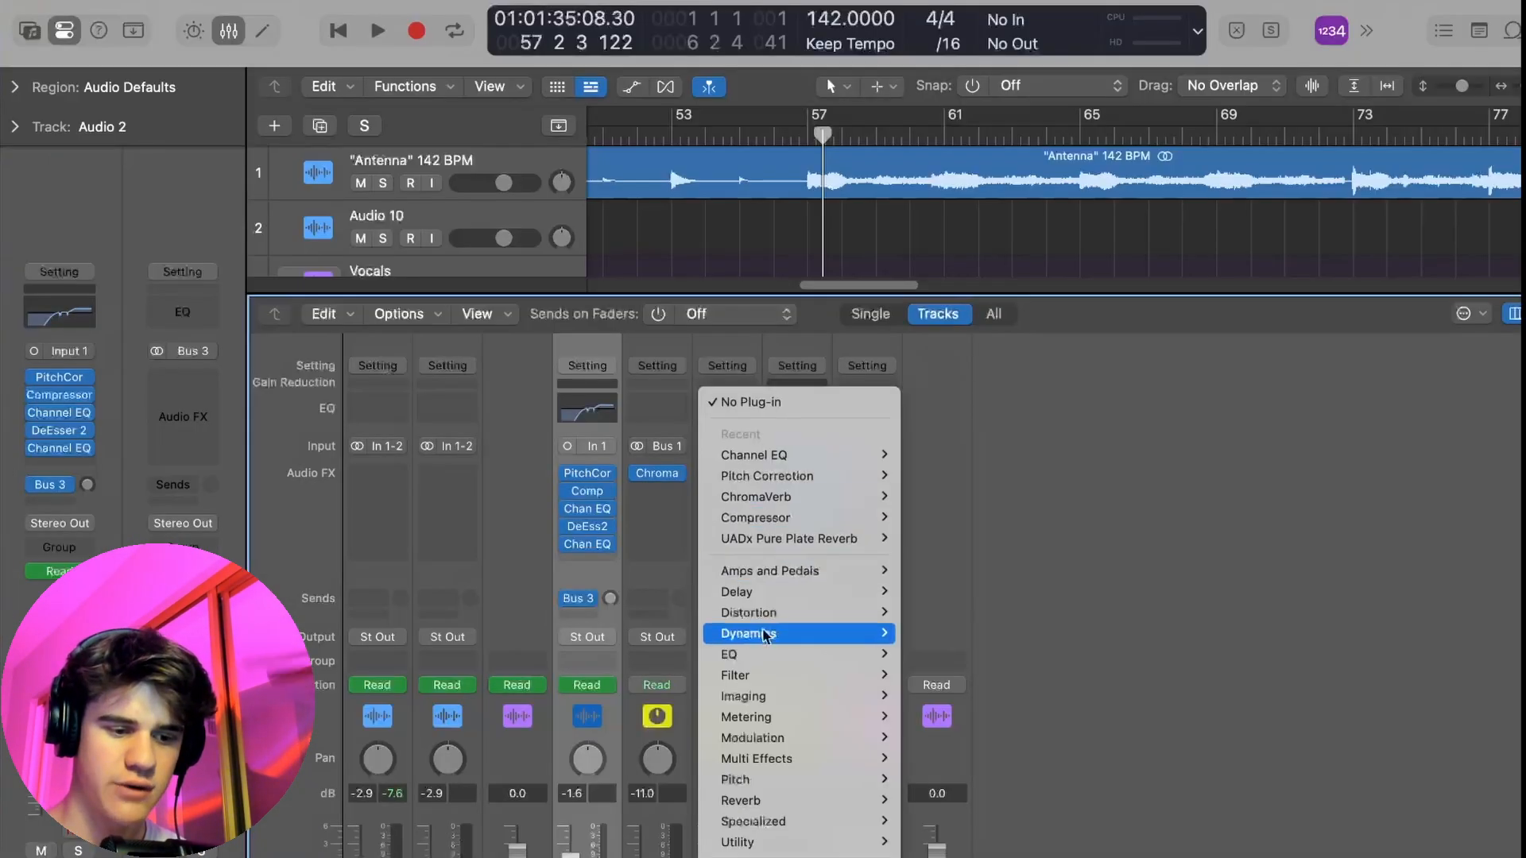
mouse_move(918, 780)
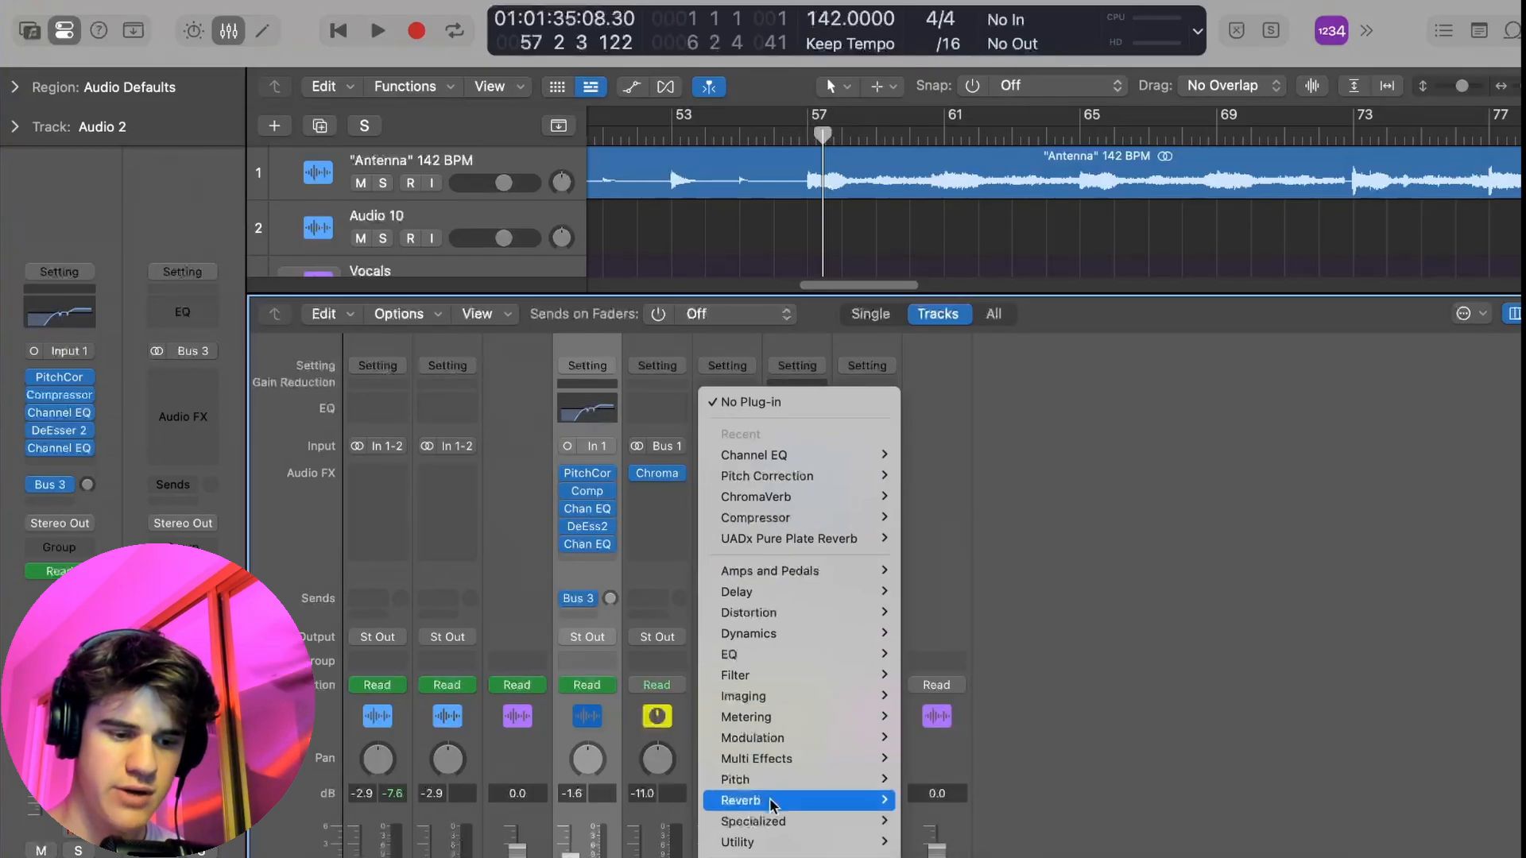
mouse_move(768, 801)
mouse_move(969, 779)
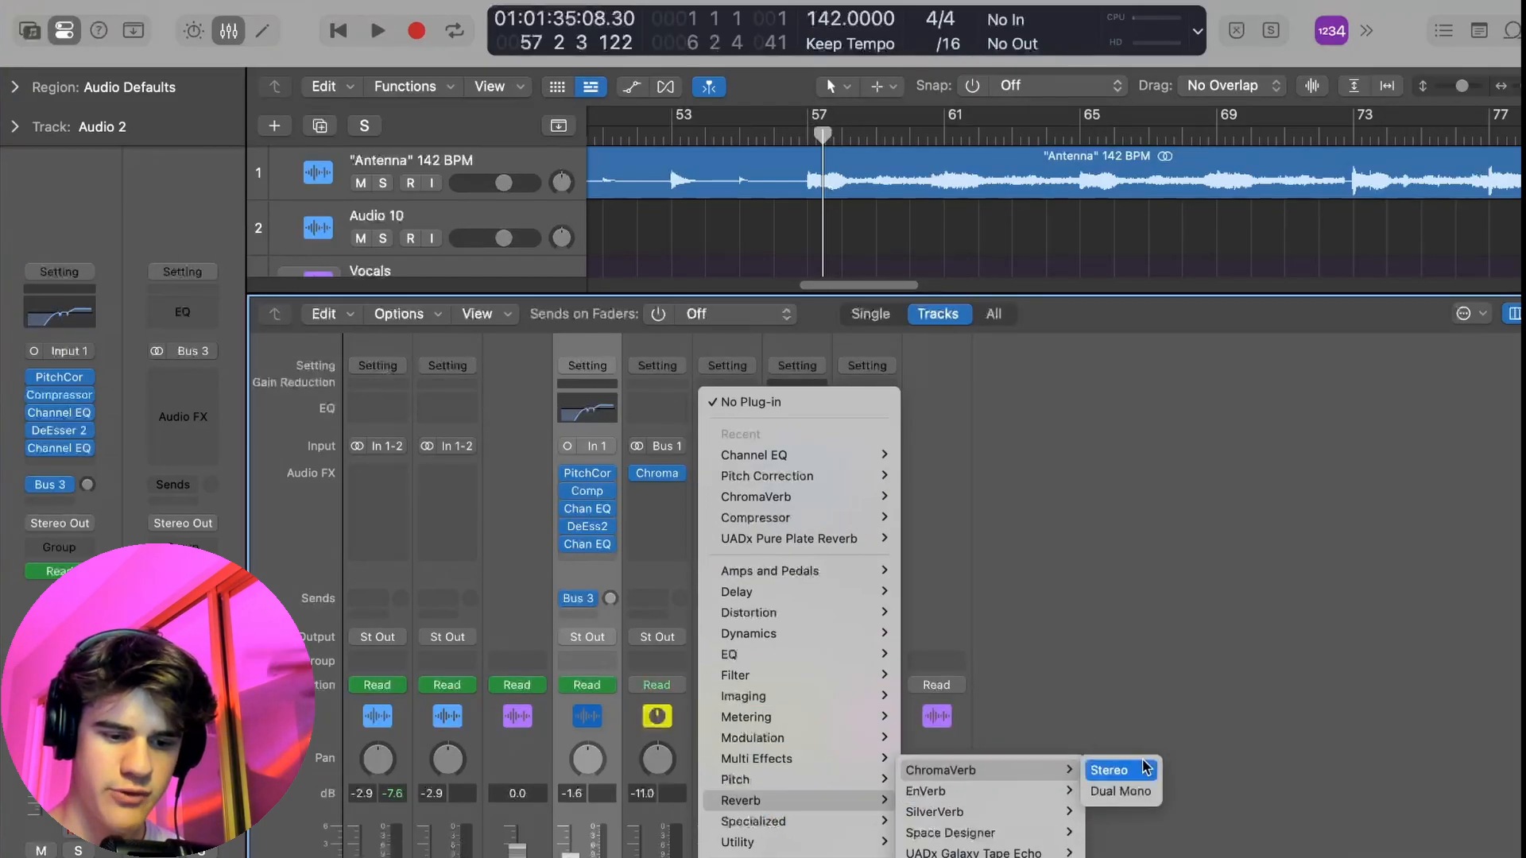
click(1112, 770)
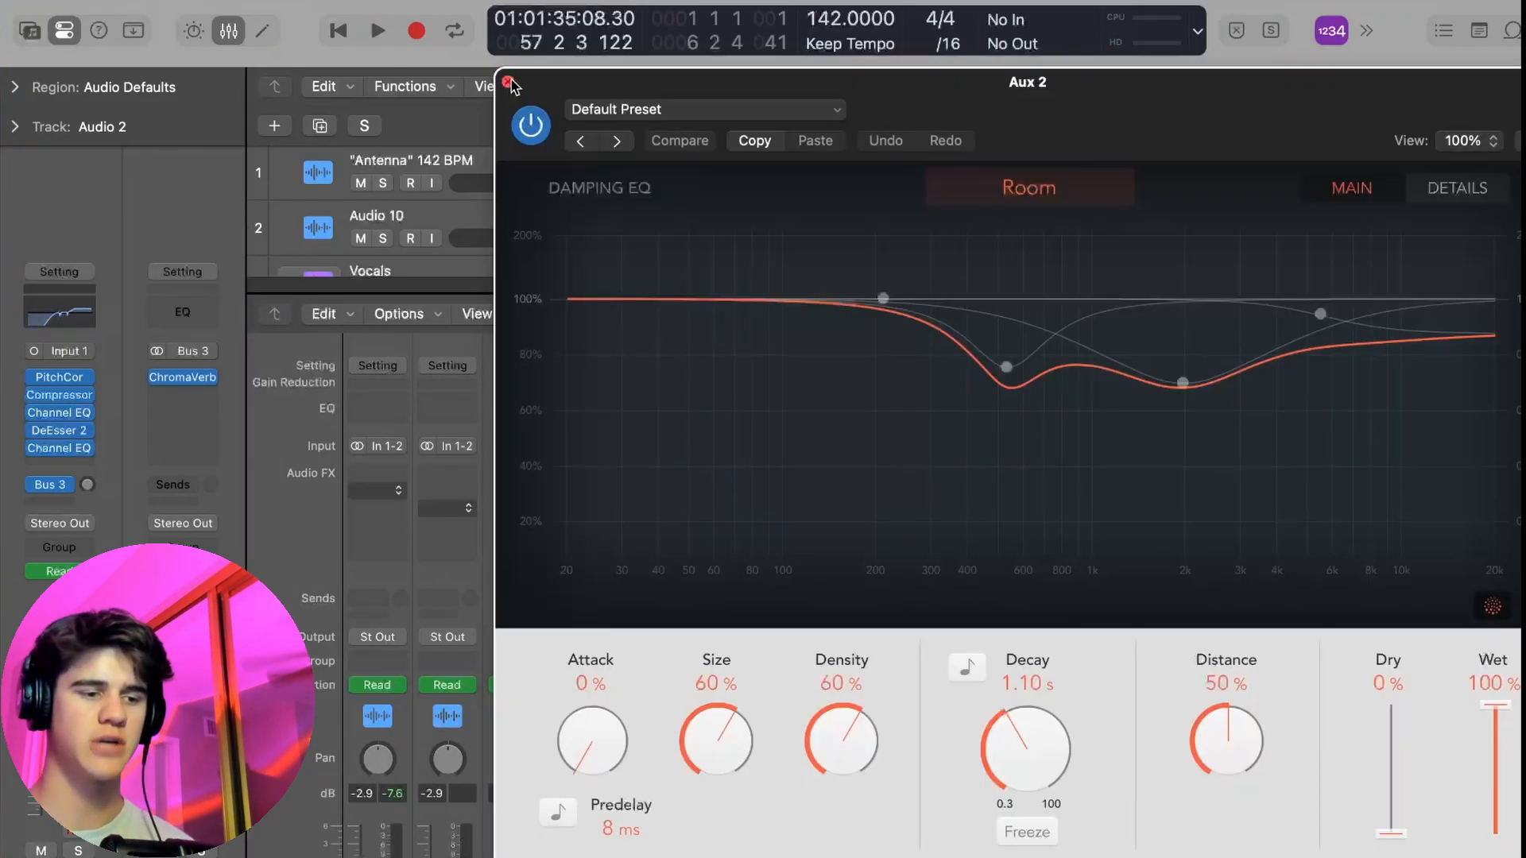
click(508, 83)
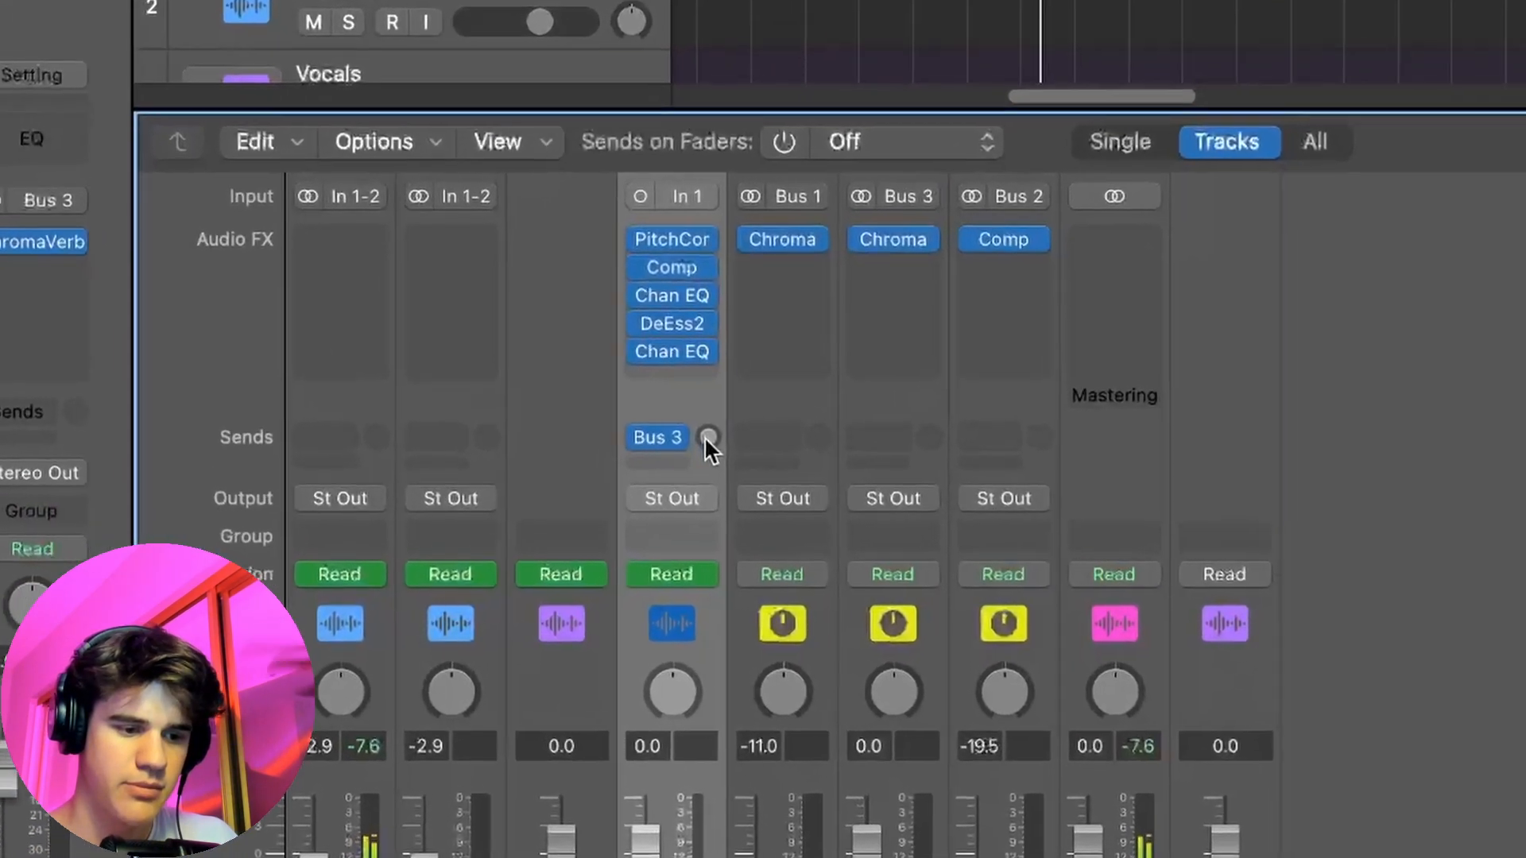
Step: Raise Audio 2's Bus 3 send level to about -3.1 dB while listening to playback
drag(610, 500, 610, 470)
mouse_move(727, 425)
mouse_down()
mouse_move(726, 395)
mouse_move(727, 441)
mouse_up()
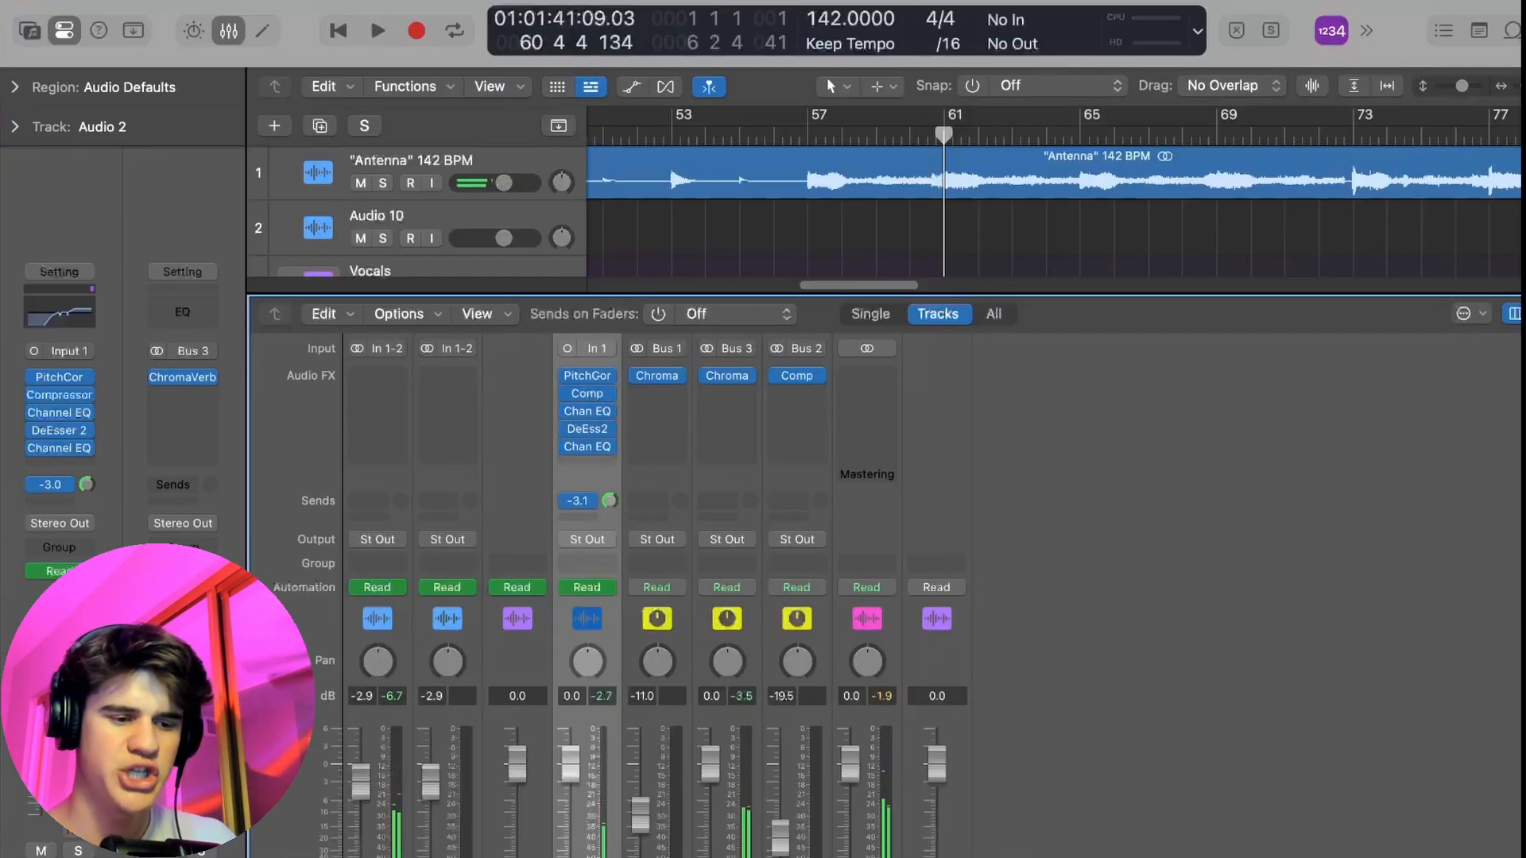
alt+click(608, 500)
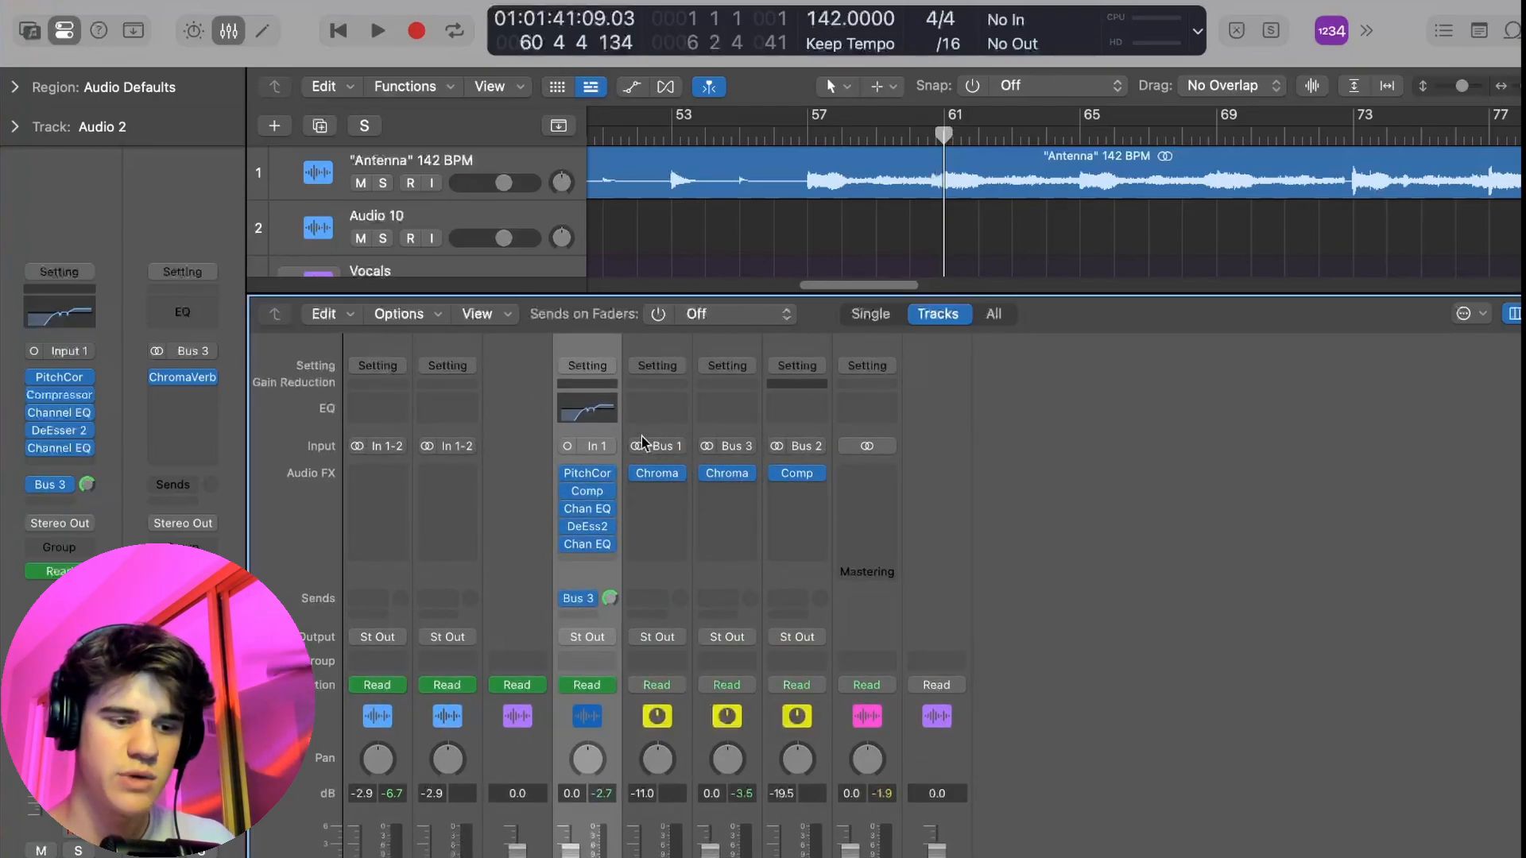
Step: Check the ChromaVerb on the Bus 1 aux and reroute Audio 2's send from Bus 3 to Bus 1
click(658, 475)
click(507, 81)
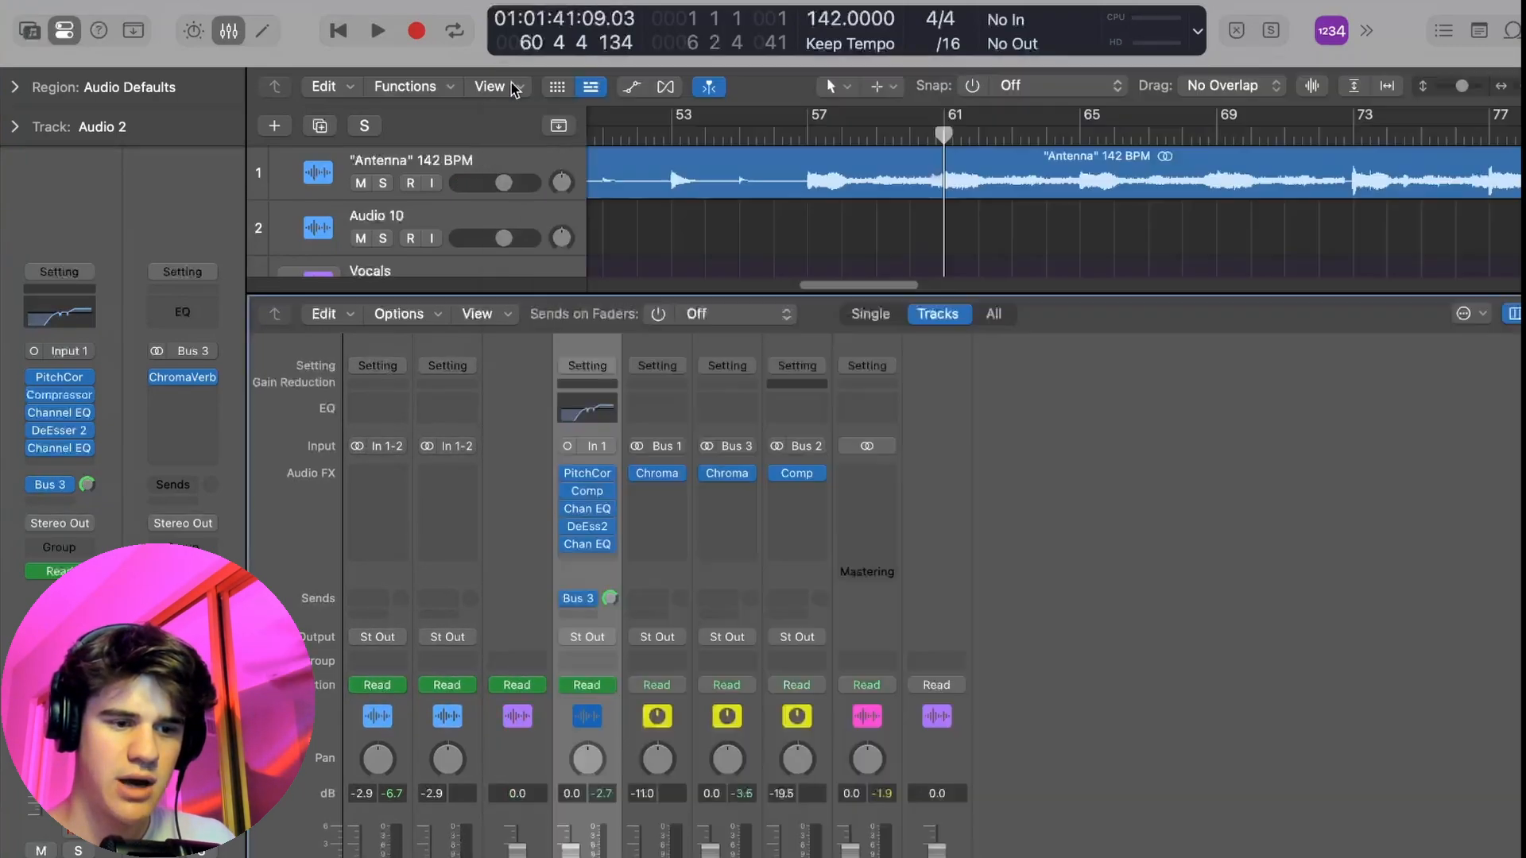
scroll(612, 516, down, 2)
click(588, 525)
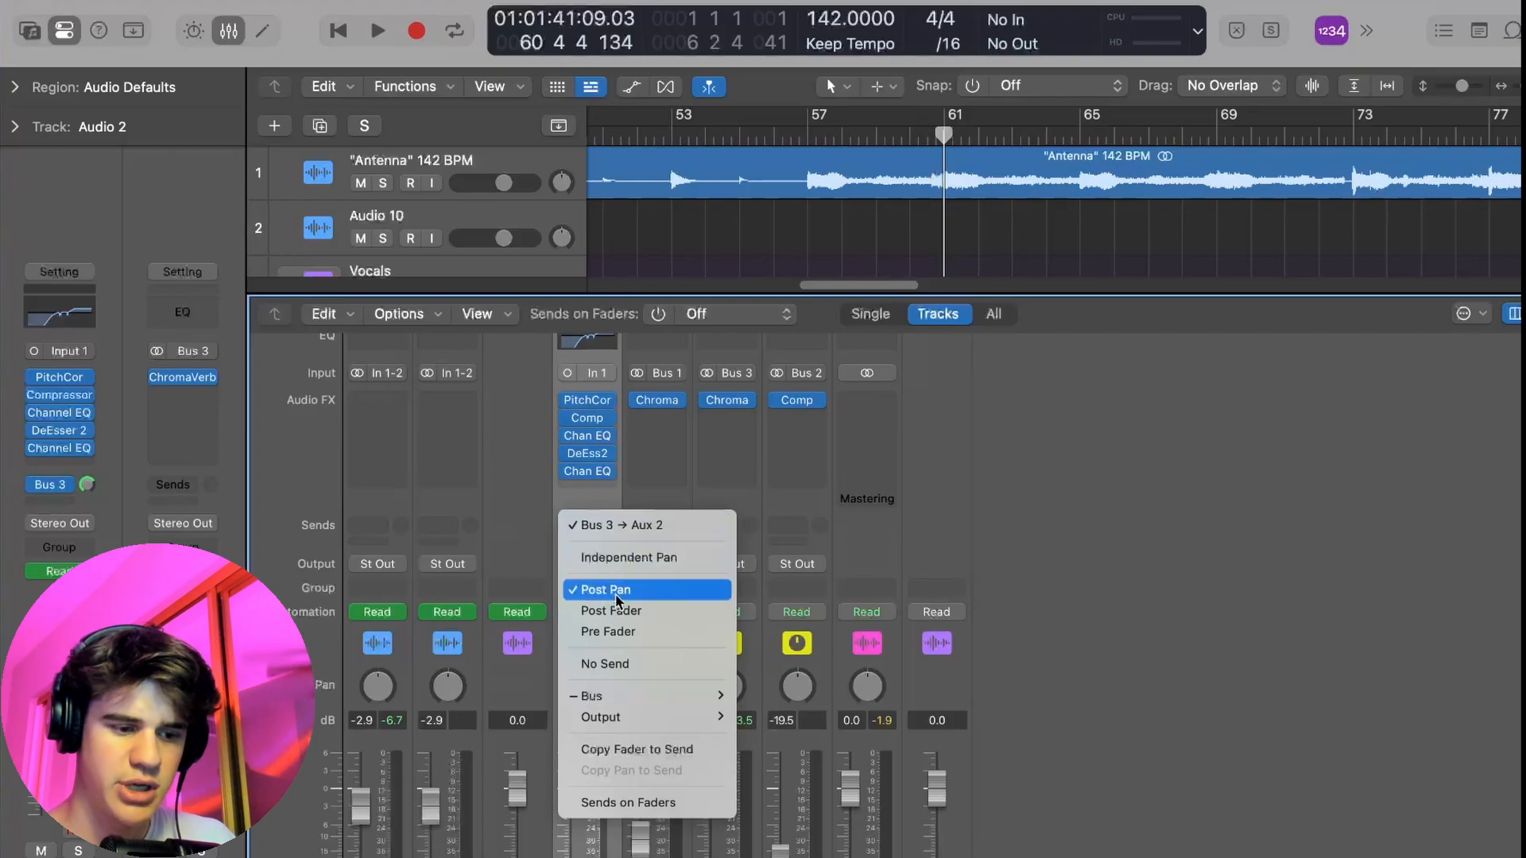
mouse_move(592, 697)
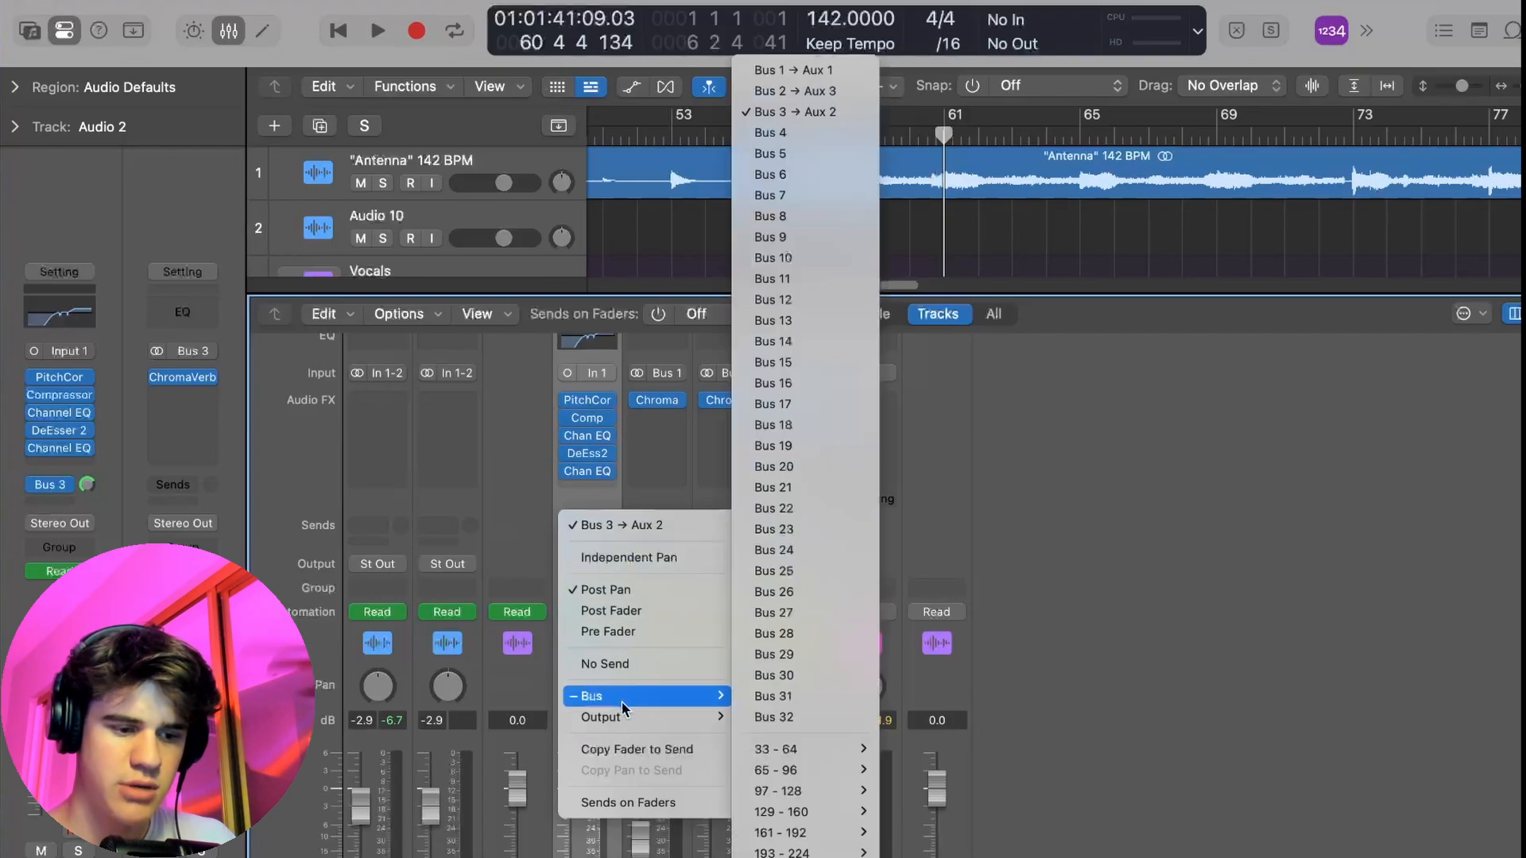
click(836, 74)
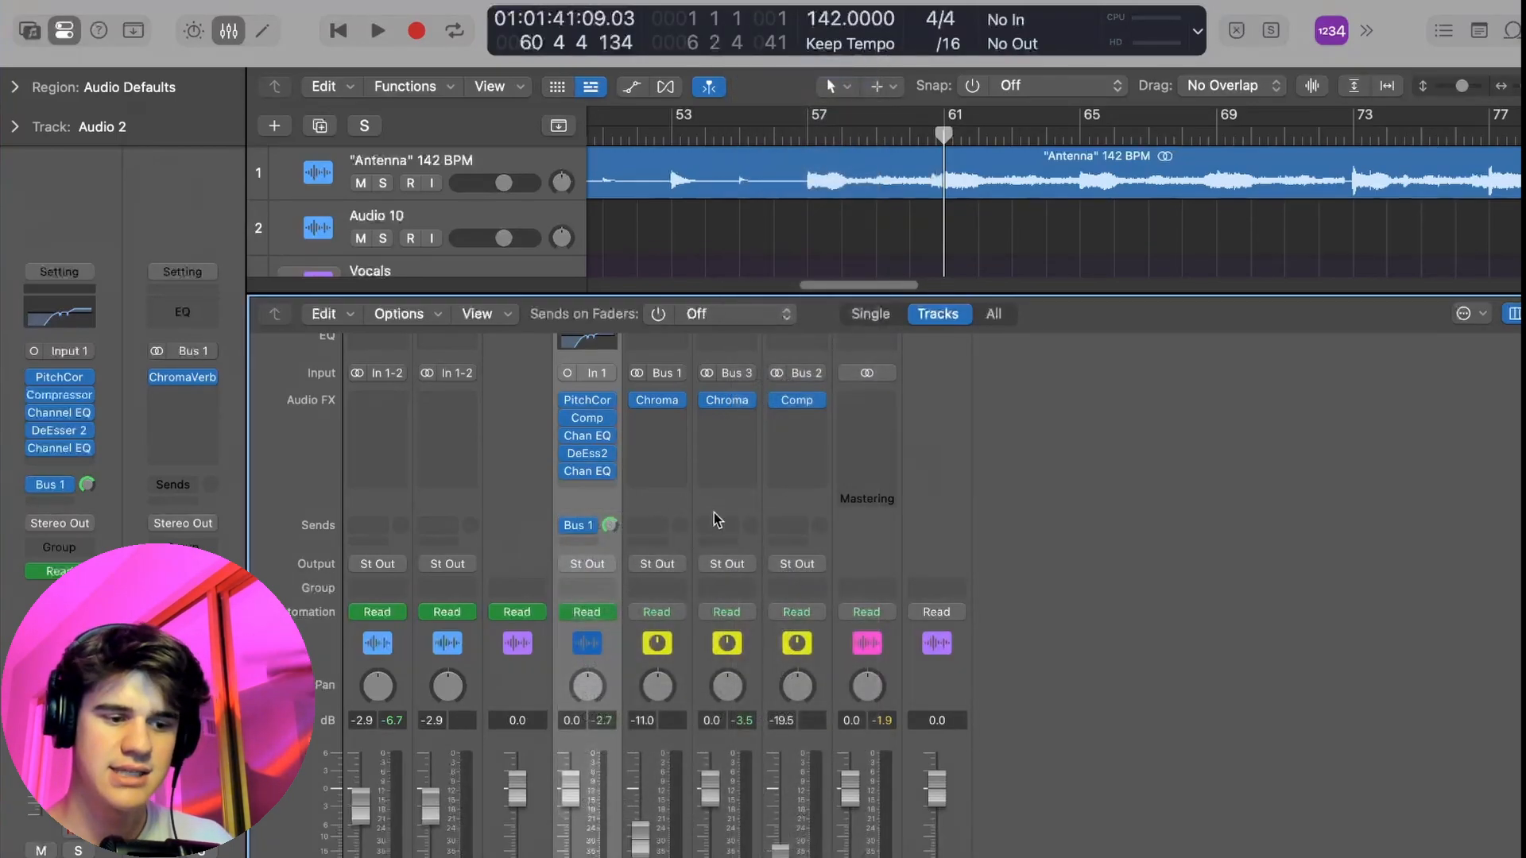
Step: Set Audio 2's Bus 1 send level to -3.4 dB during playback, and stop the playback
scroll(717, 520, up, 2)
key(space)
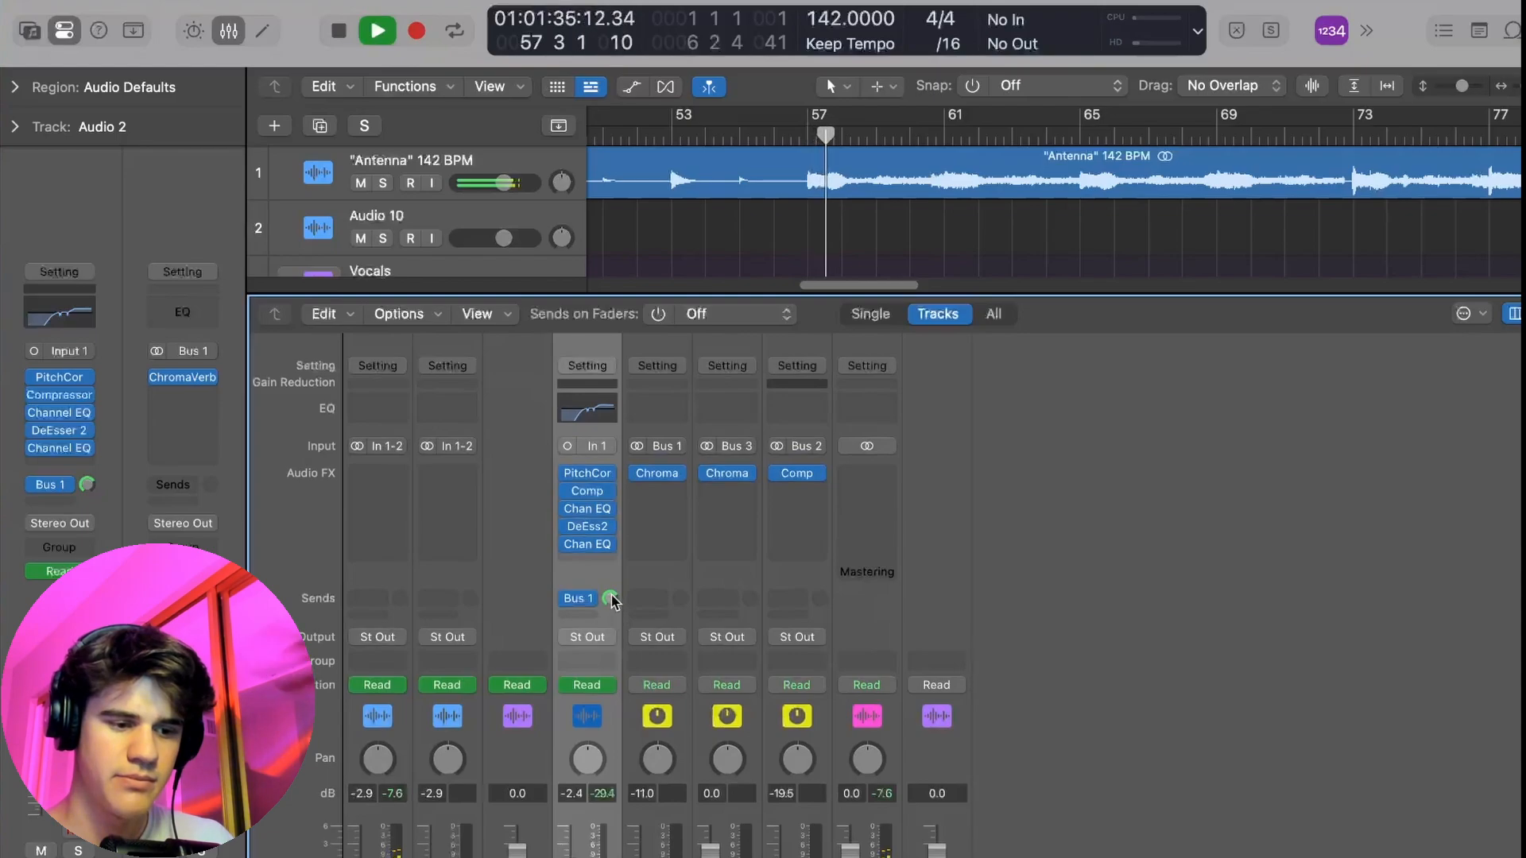
drag(611, 600, 612, 624)
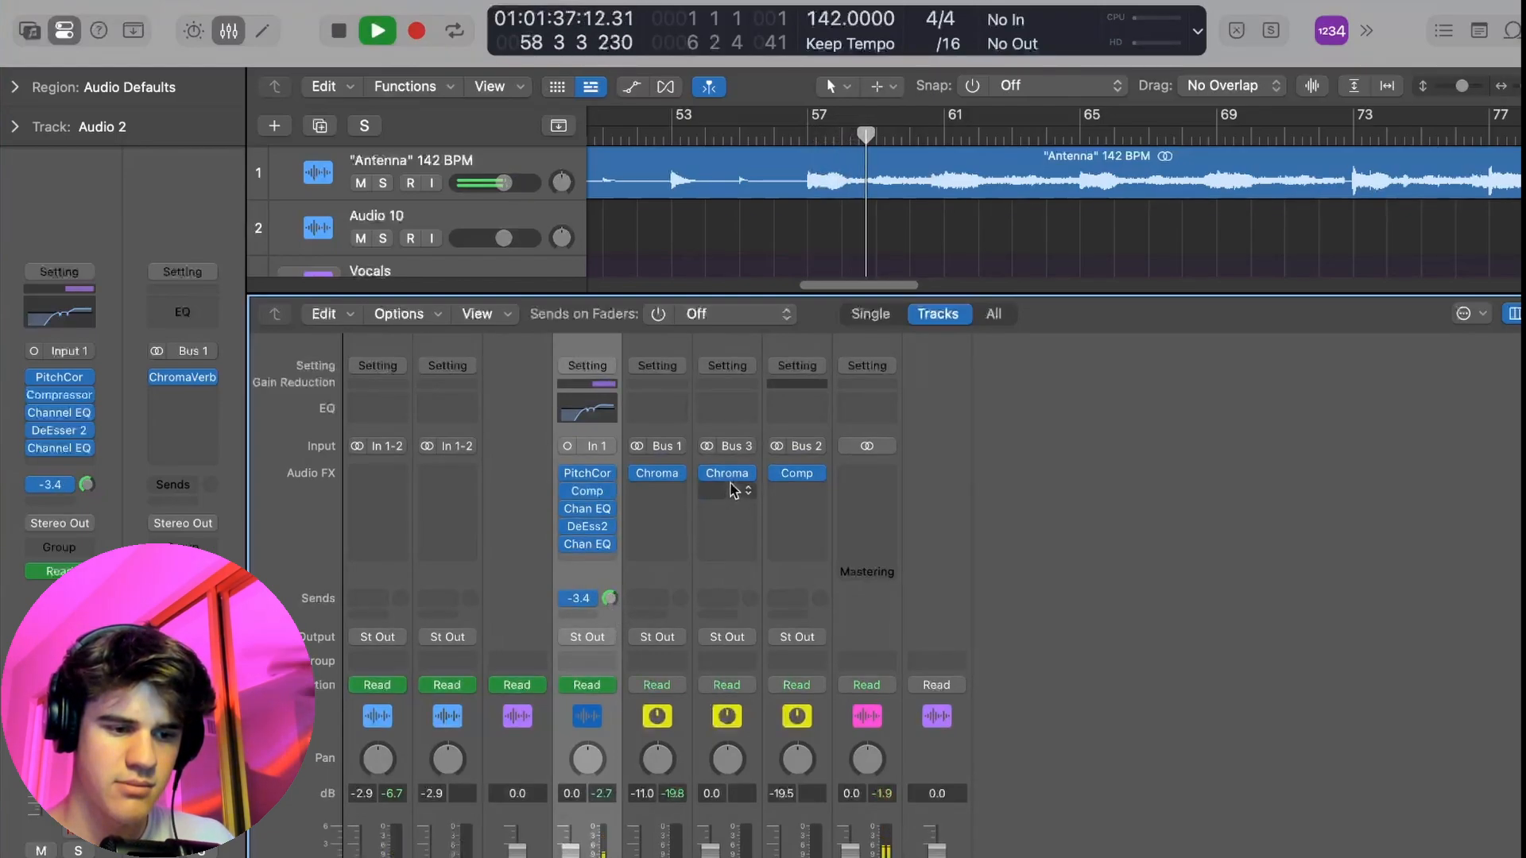
scroll(731, 509, down, 5)
key(space)
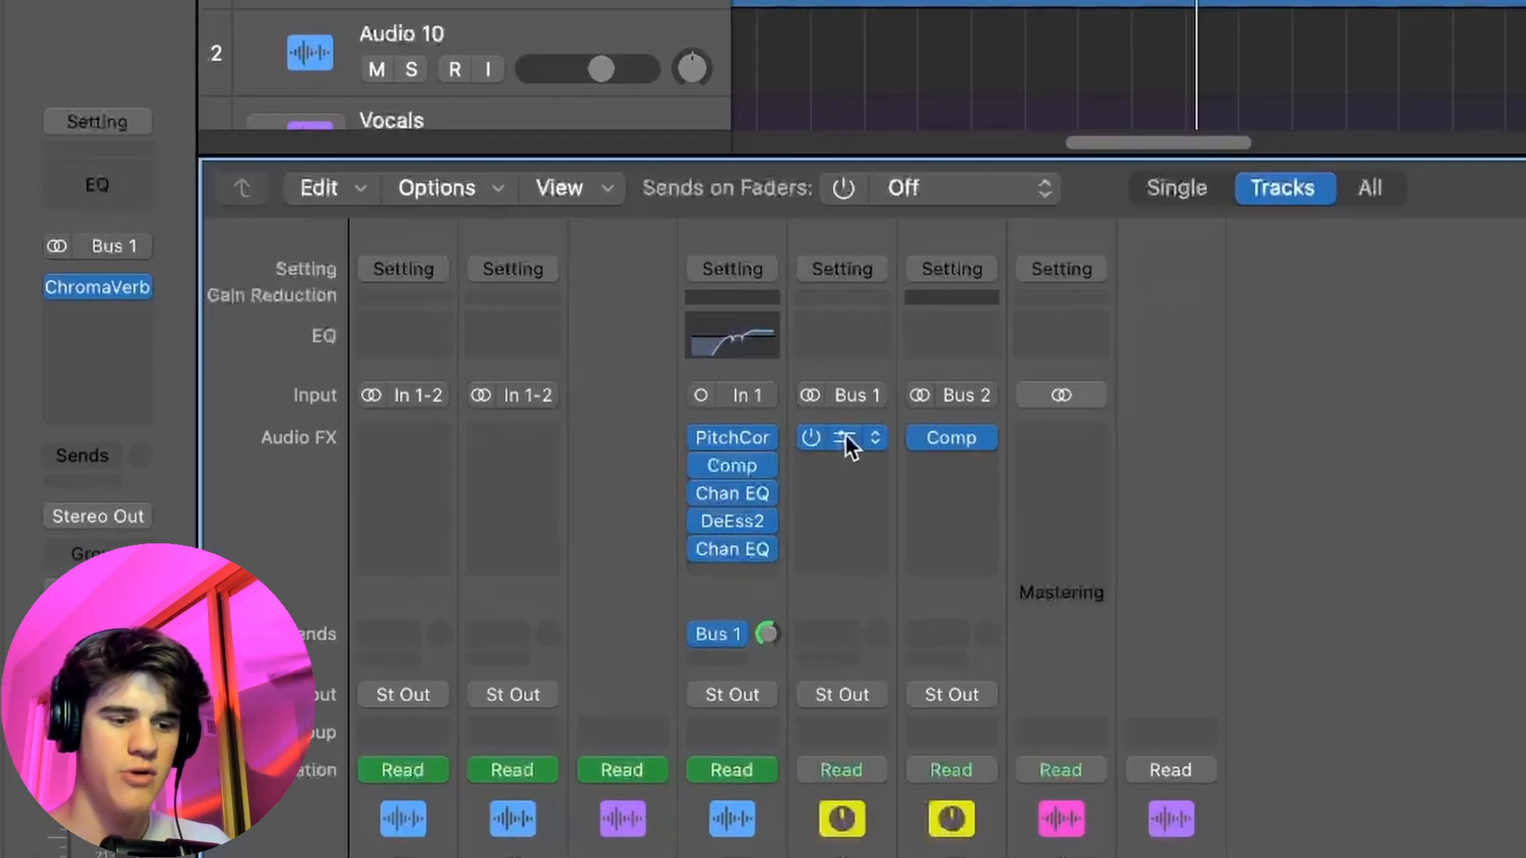
Step: Open the ChromaVerb on the Bus 1 aux and examine its Orchestra Hall preset among the Halls presets
click(844, 436)
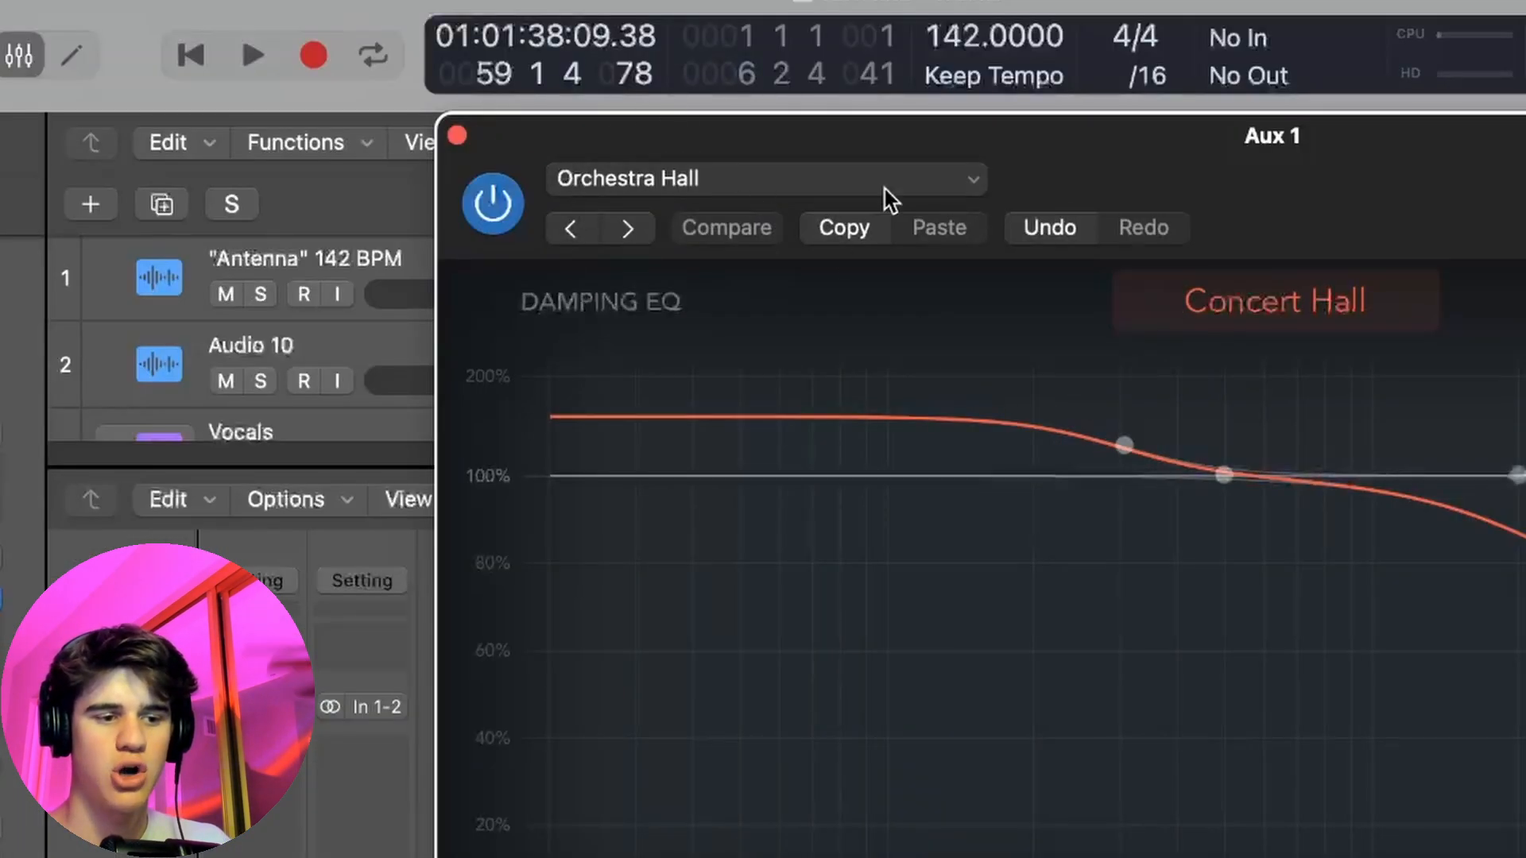
click(946, 183)
mouse_move(756, 857)
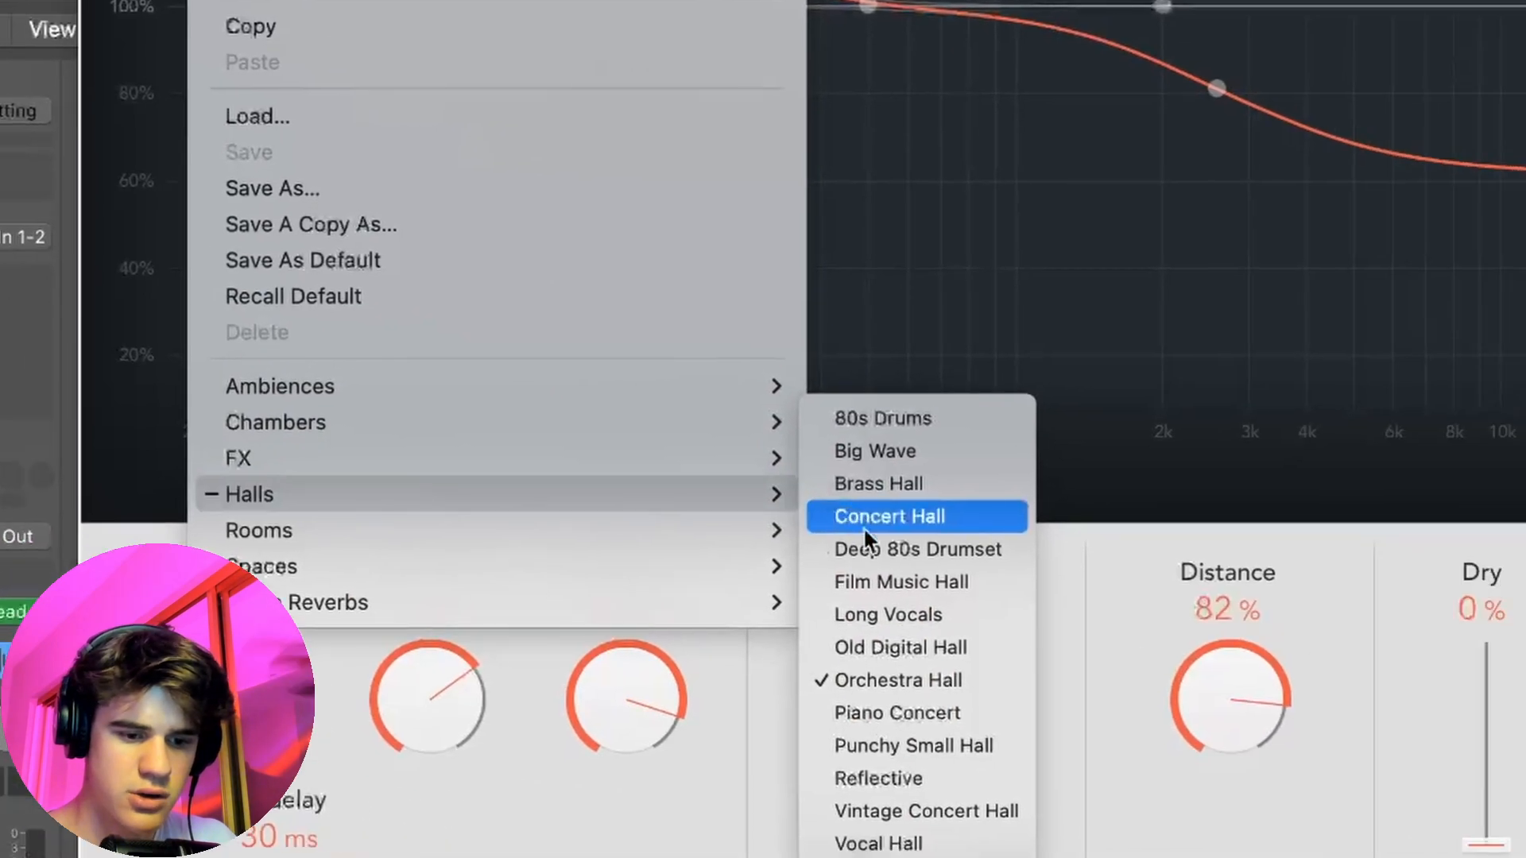
click(1227, 712)
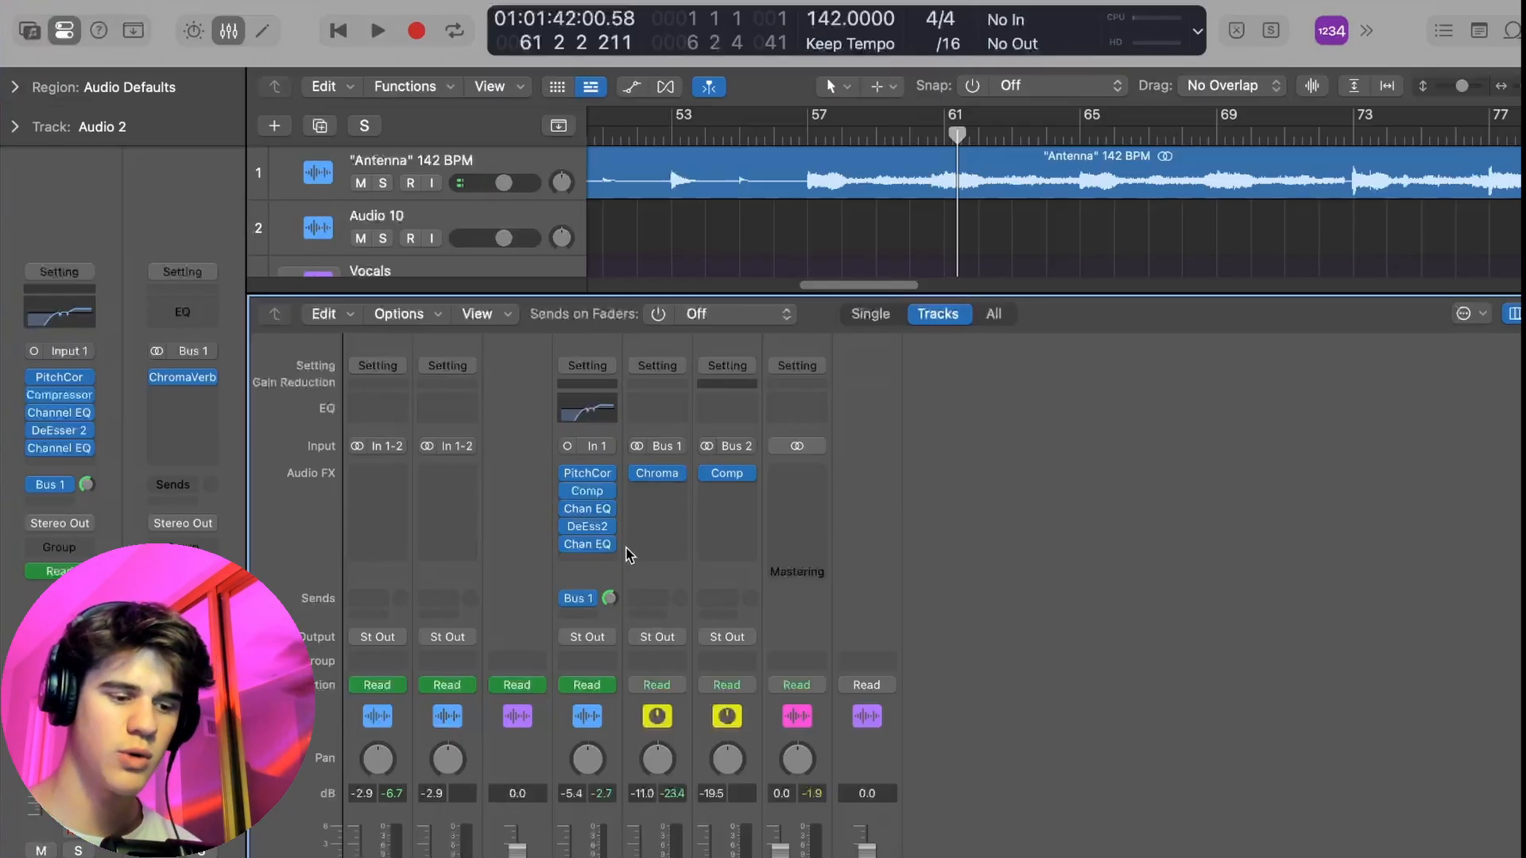
Step: Add a second send on Audio 2 to Bus 2, which feeds Aux 3, and try its level control
scroll(635, 544, down, 3)
scroll(743, 373, up, 3)
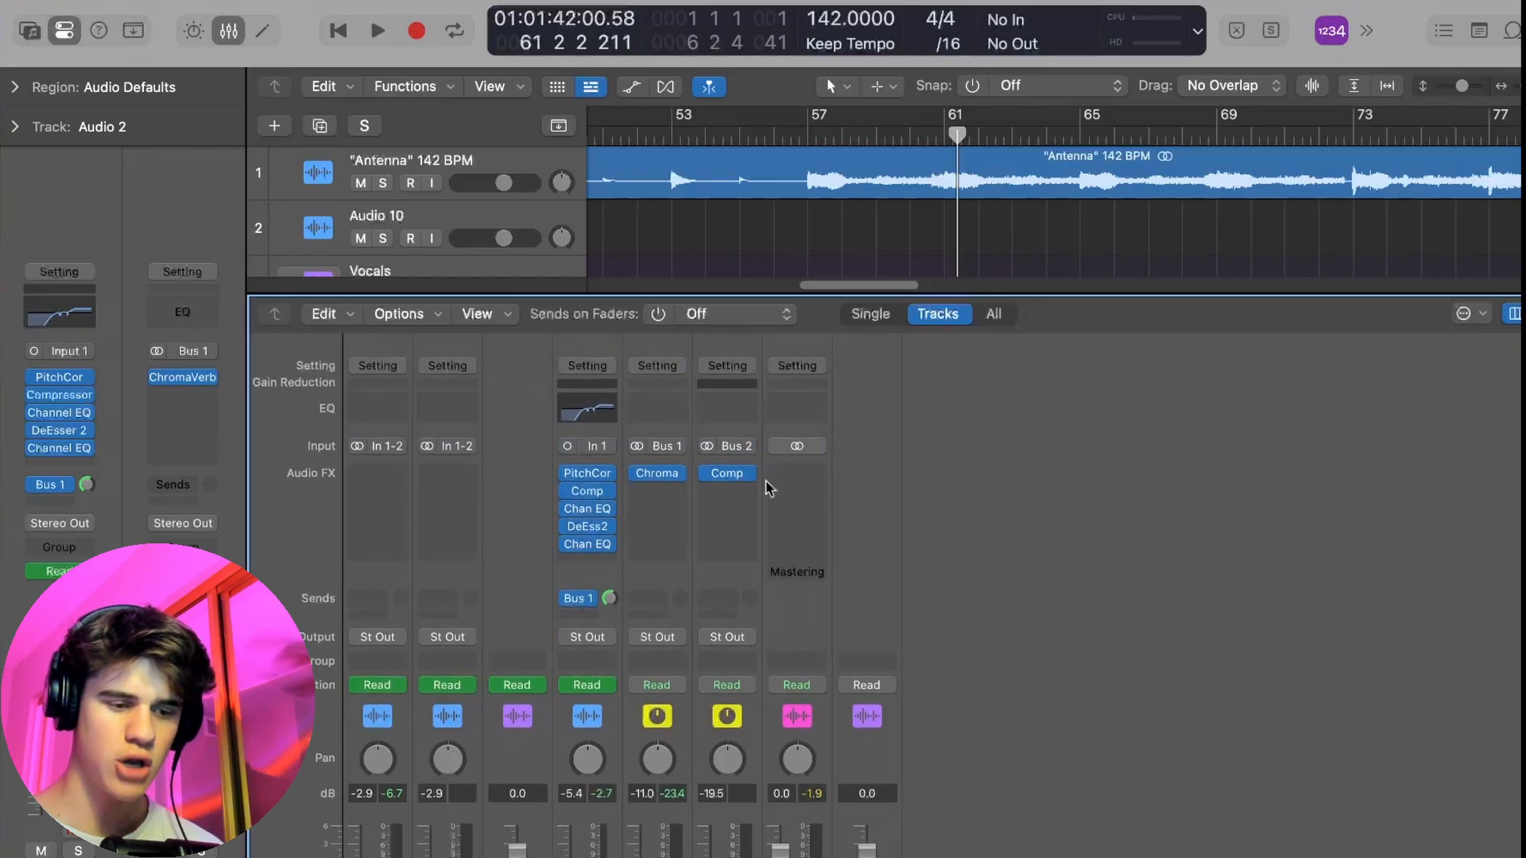
scroll(681, 674, down, 3)
scroll(681, 671, up, 3)
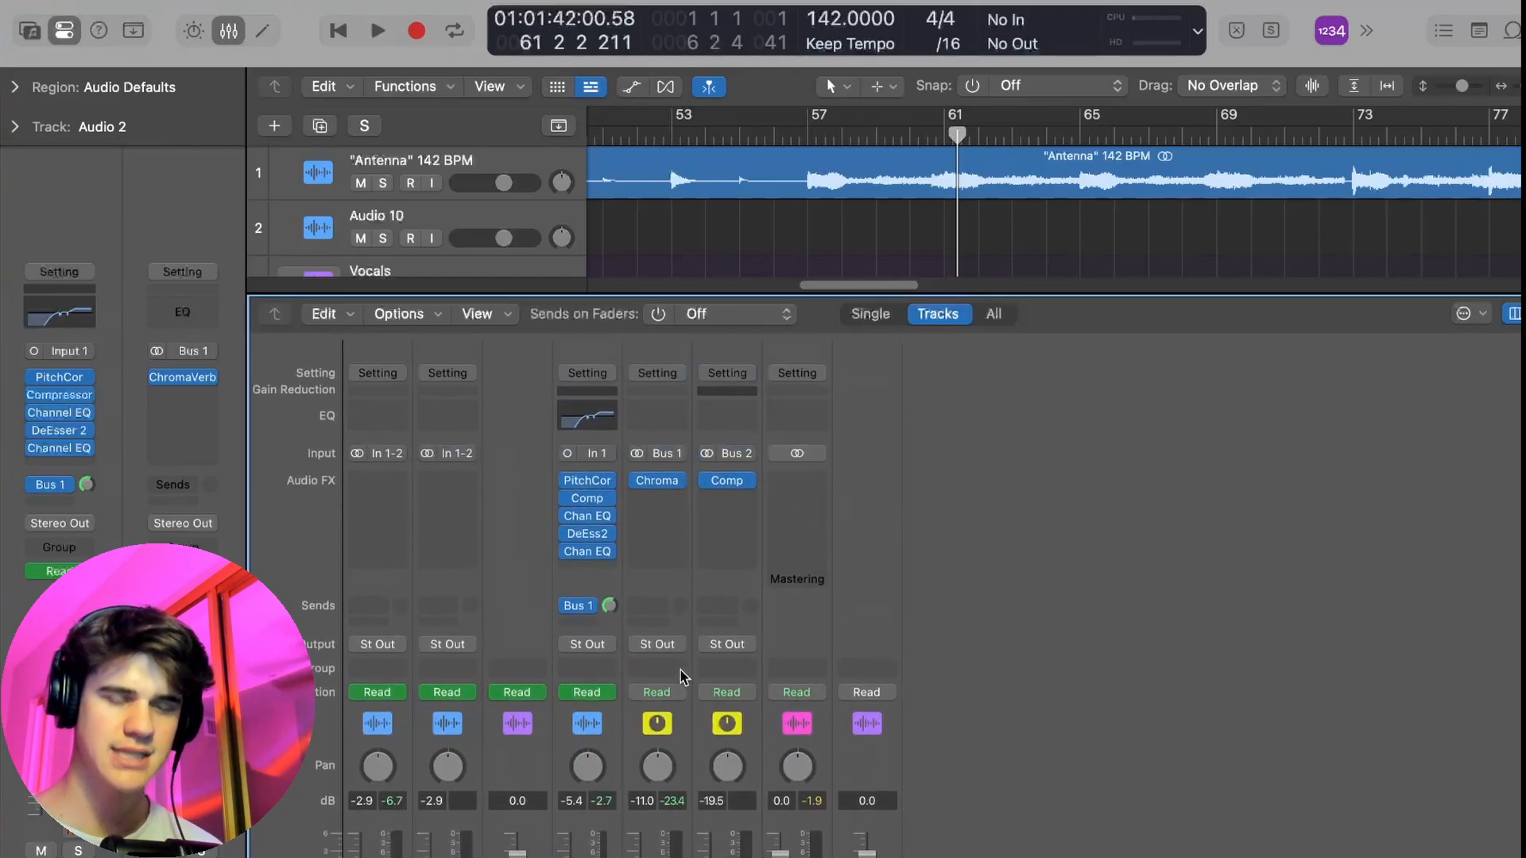
scroll(681, 672, down, 3)
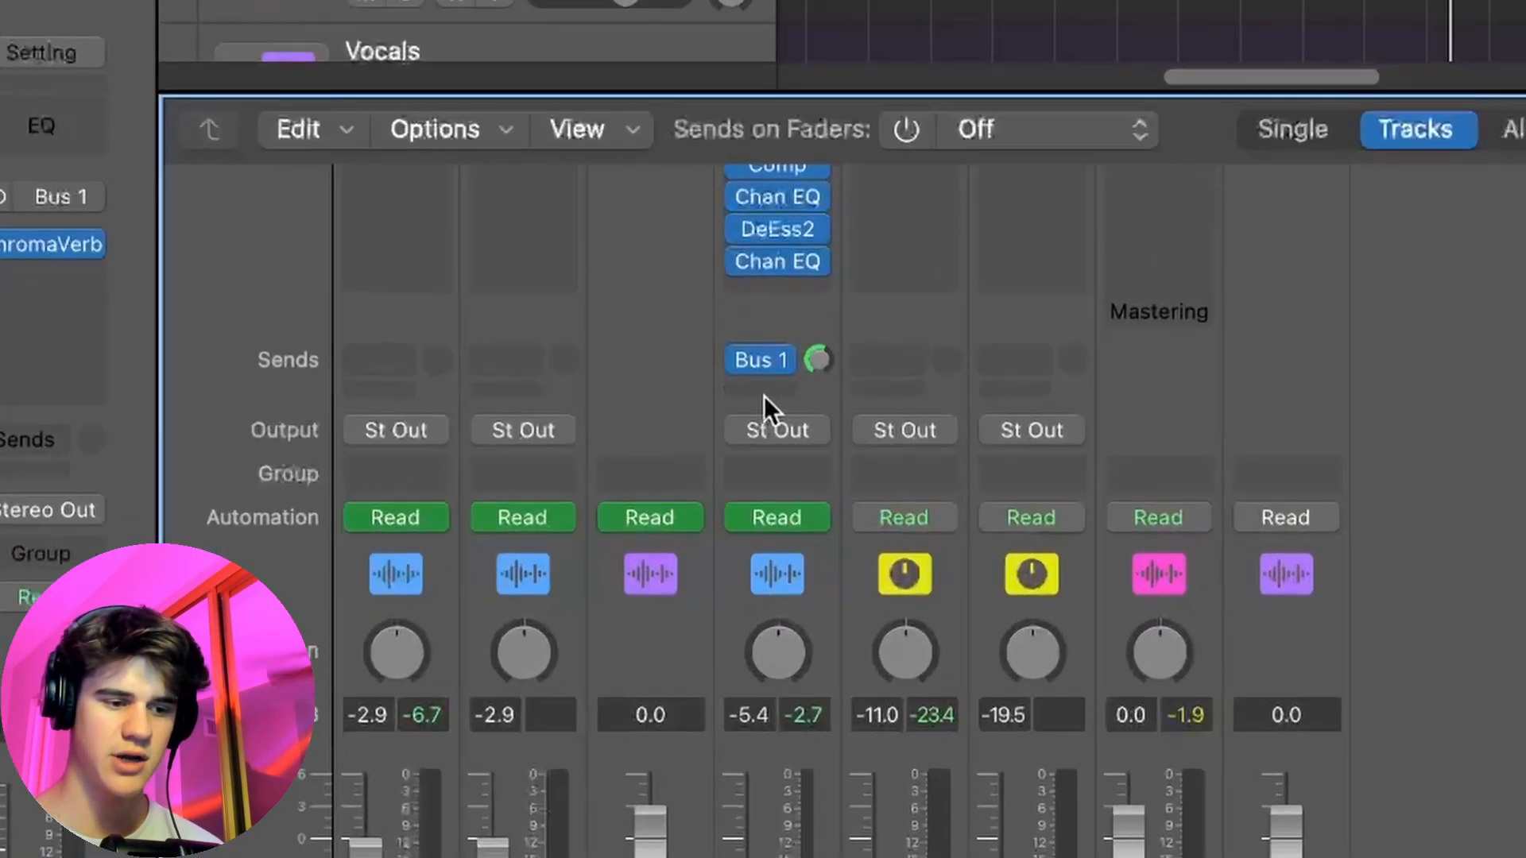
click(764, 389)
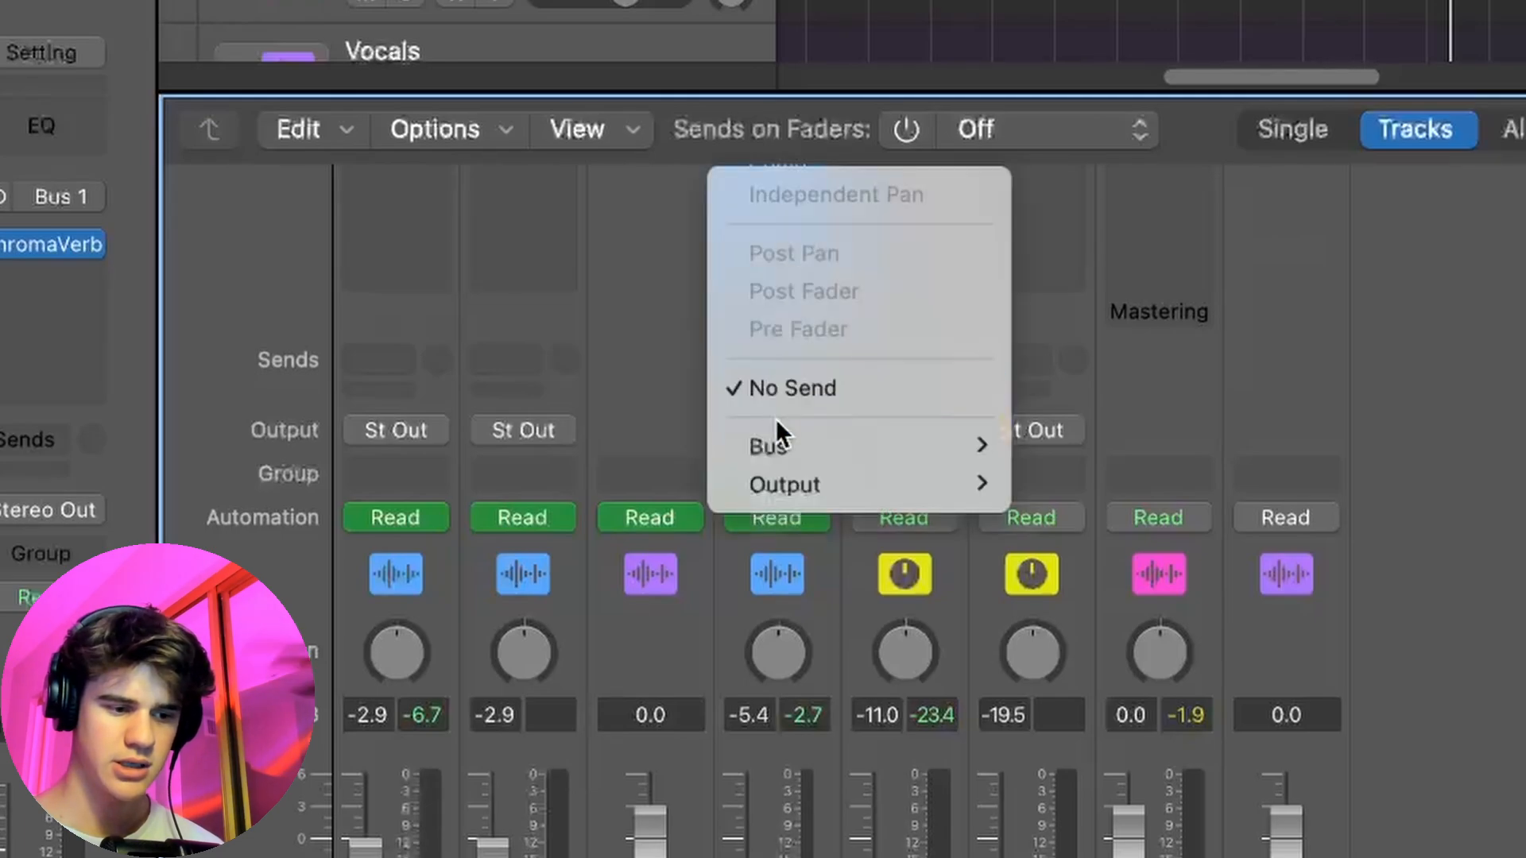
mouse_move(804, 447)
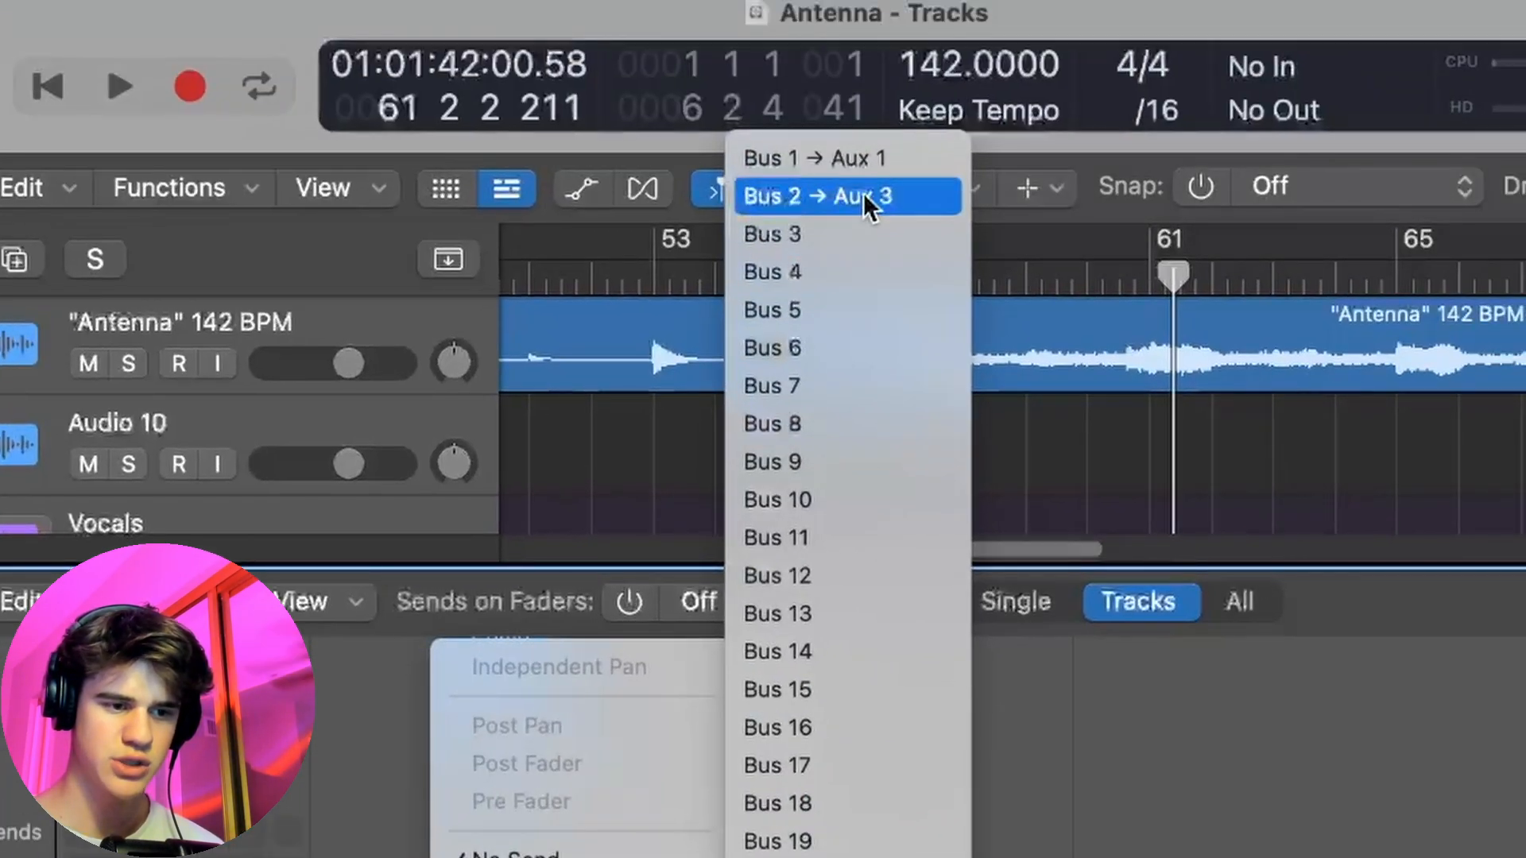
click(863, 194)
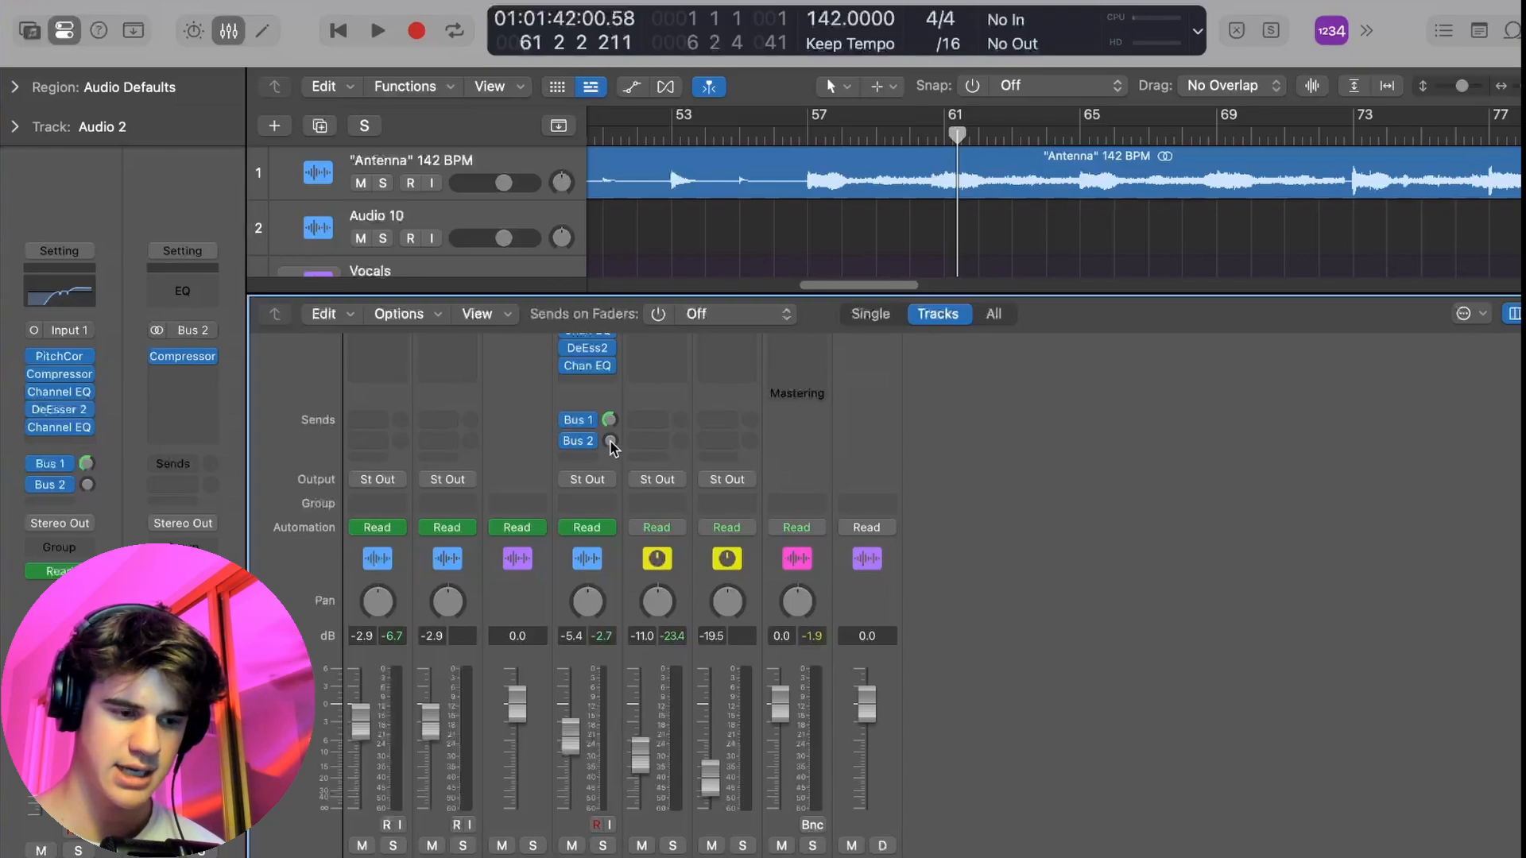
drag(610, 441, 611, 427)
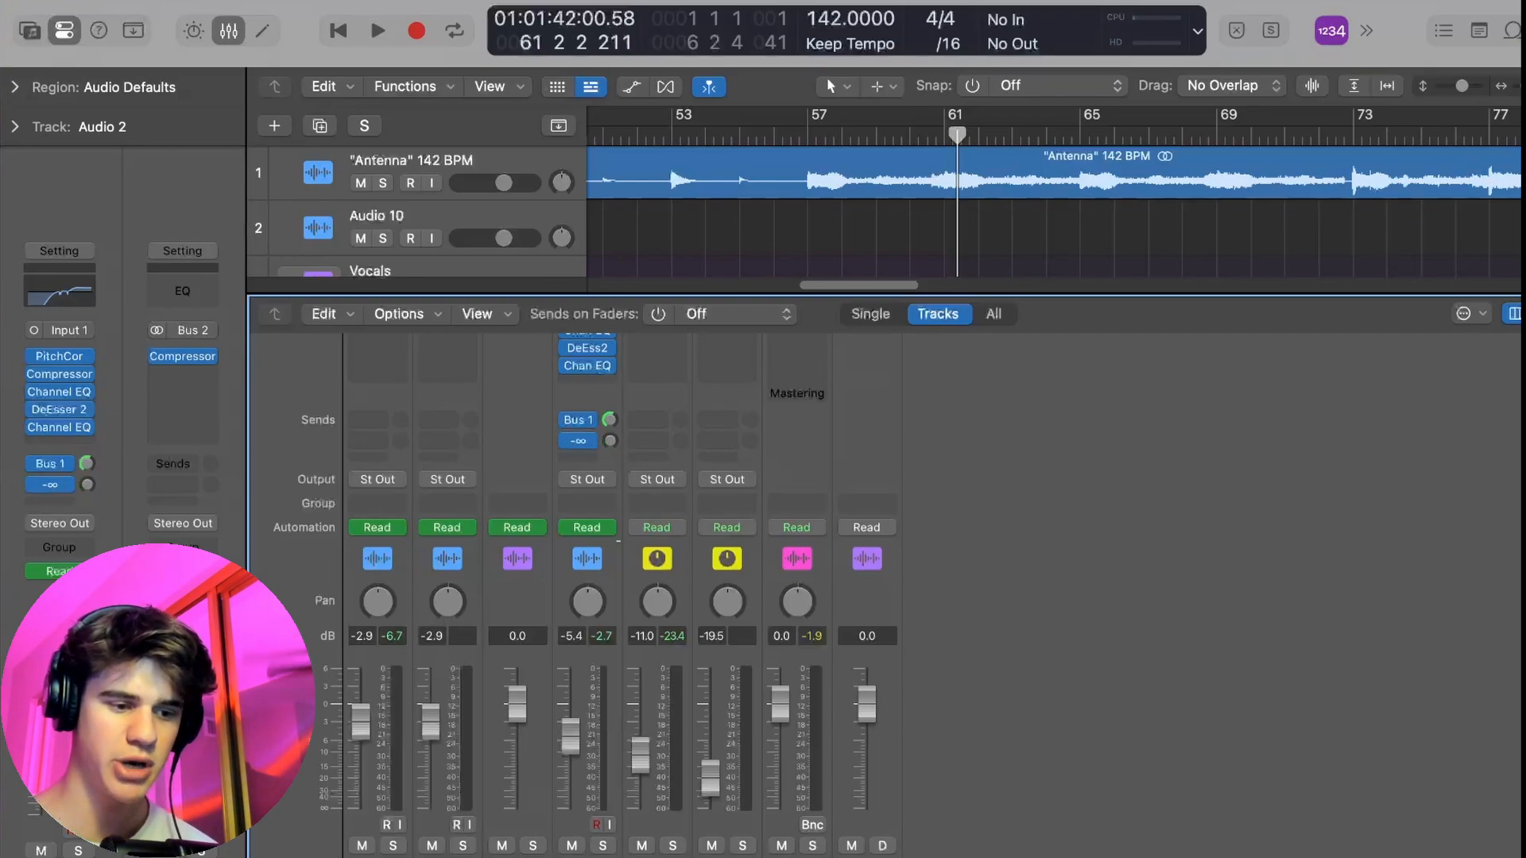
Step: Open the Compressor on the Bus 2 aux and examine its threshold, ratio, attack and release settings
scroll(724, 477, up, 4)
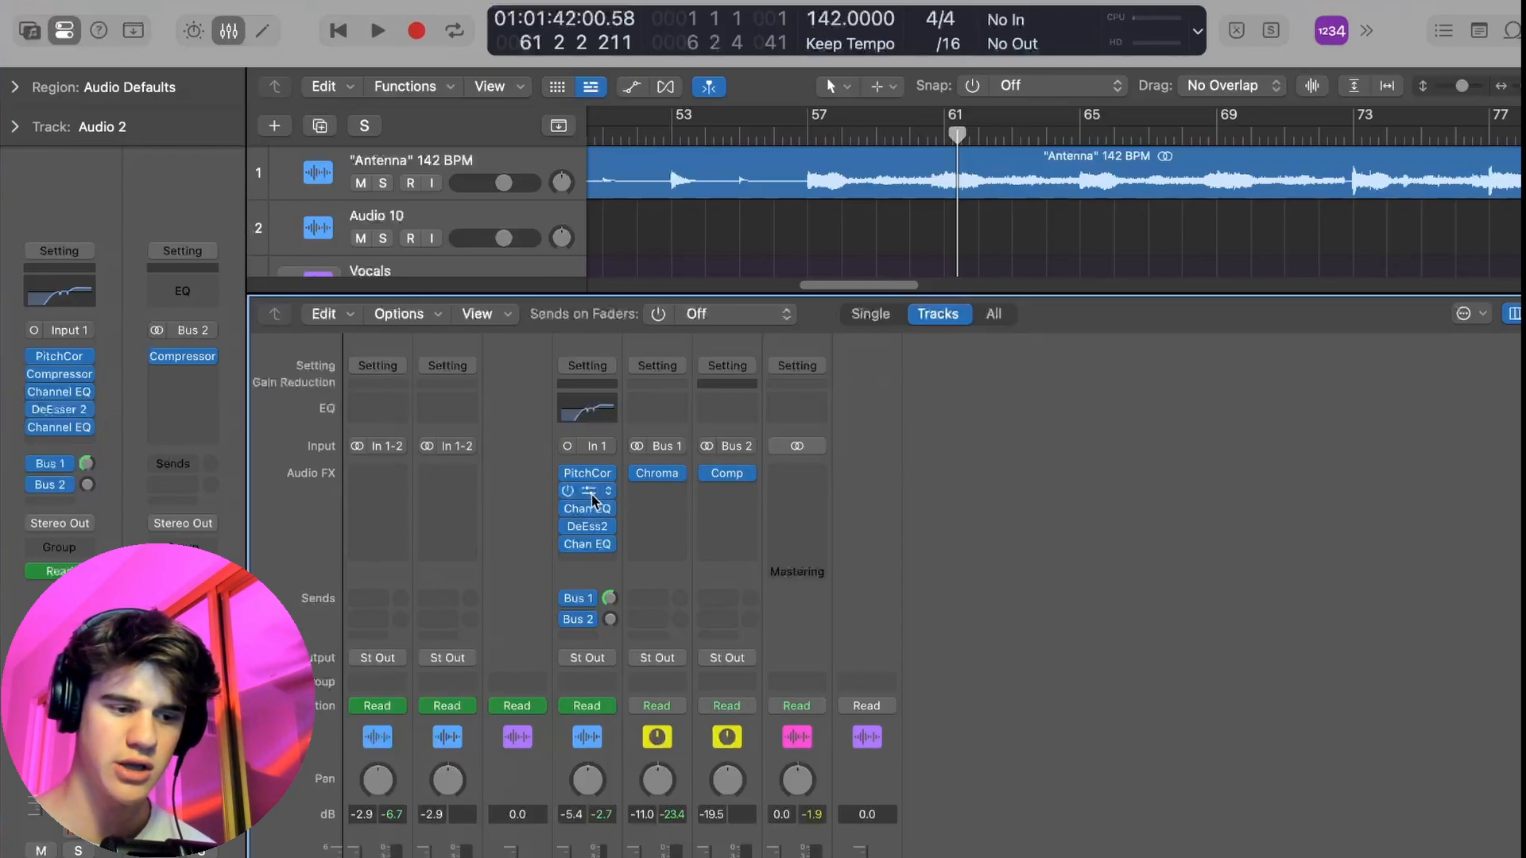
click(726, 472)
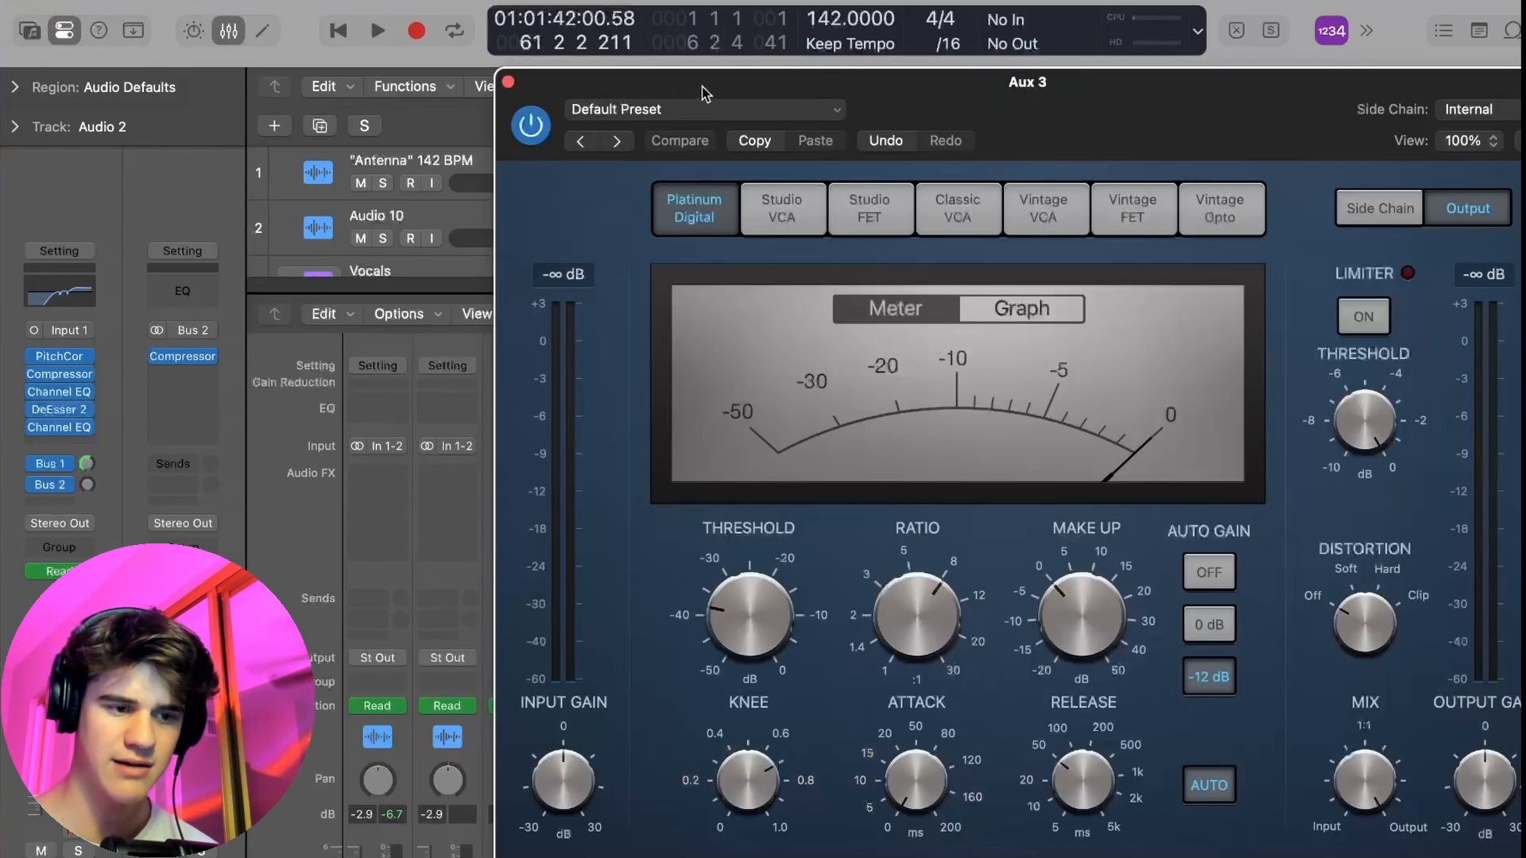
drag(704, 89, 627, 53)
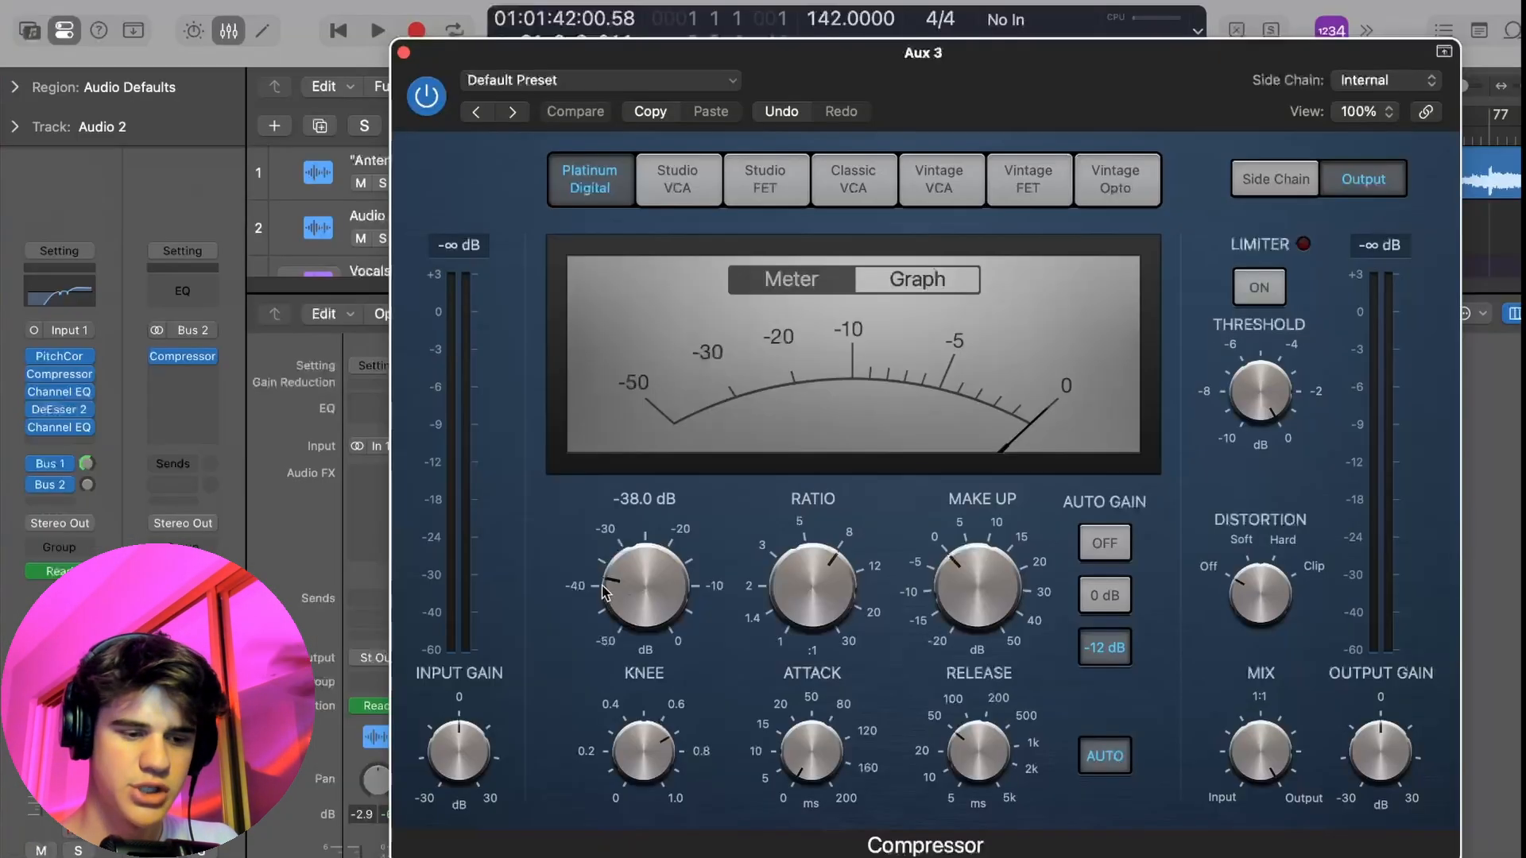
mouse_move(832, 583)
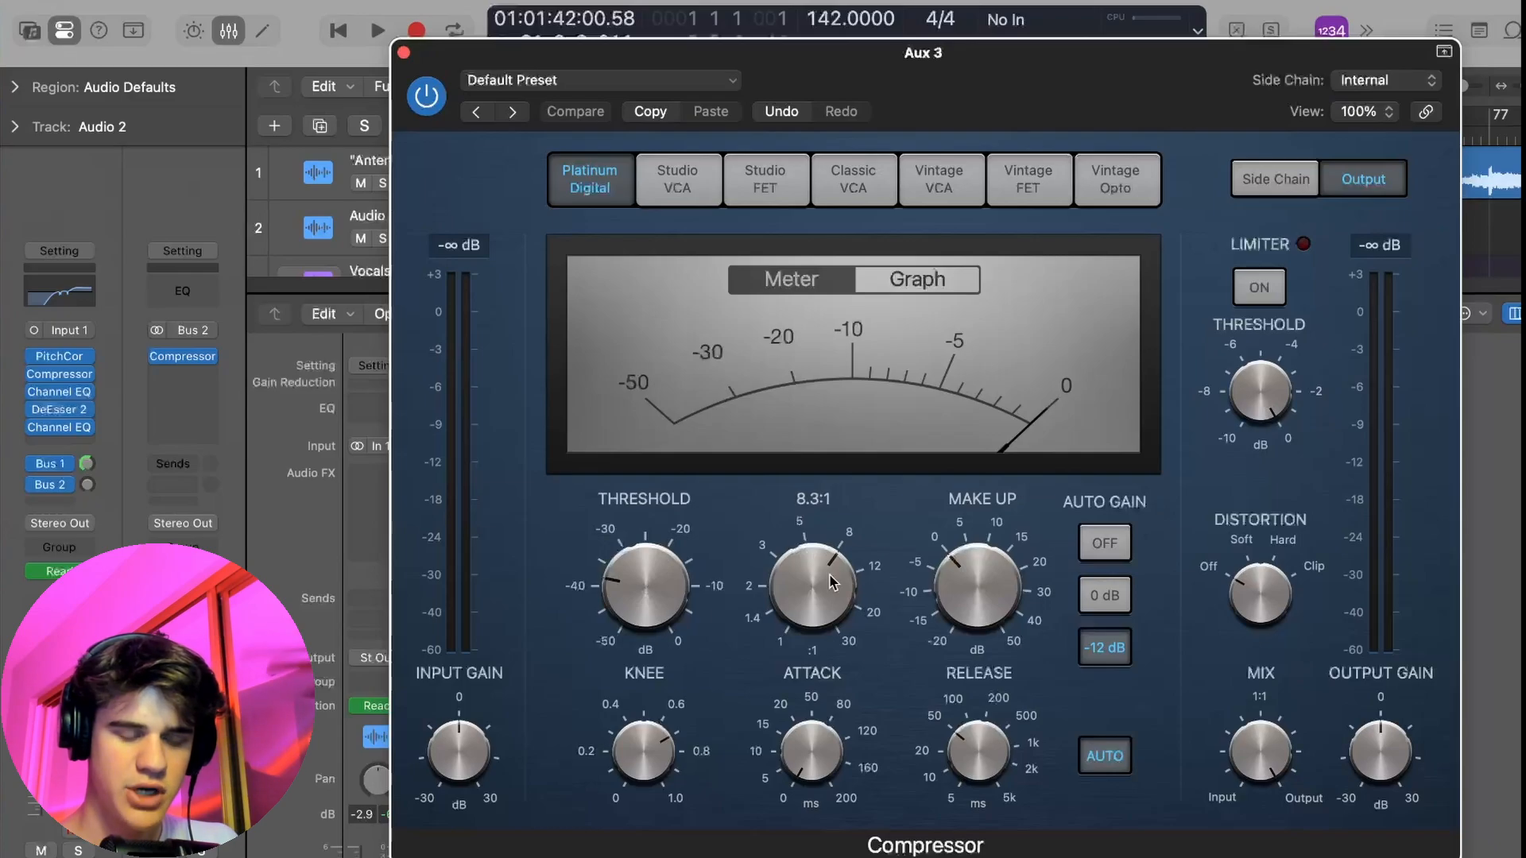
mouse_move(608, 576)
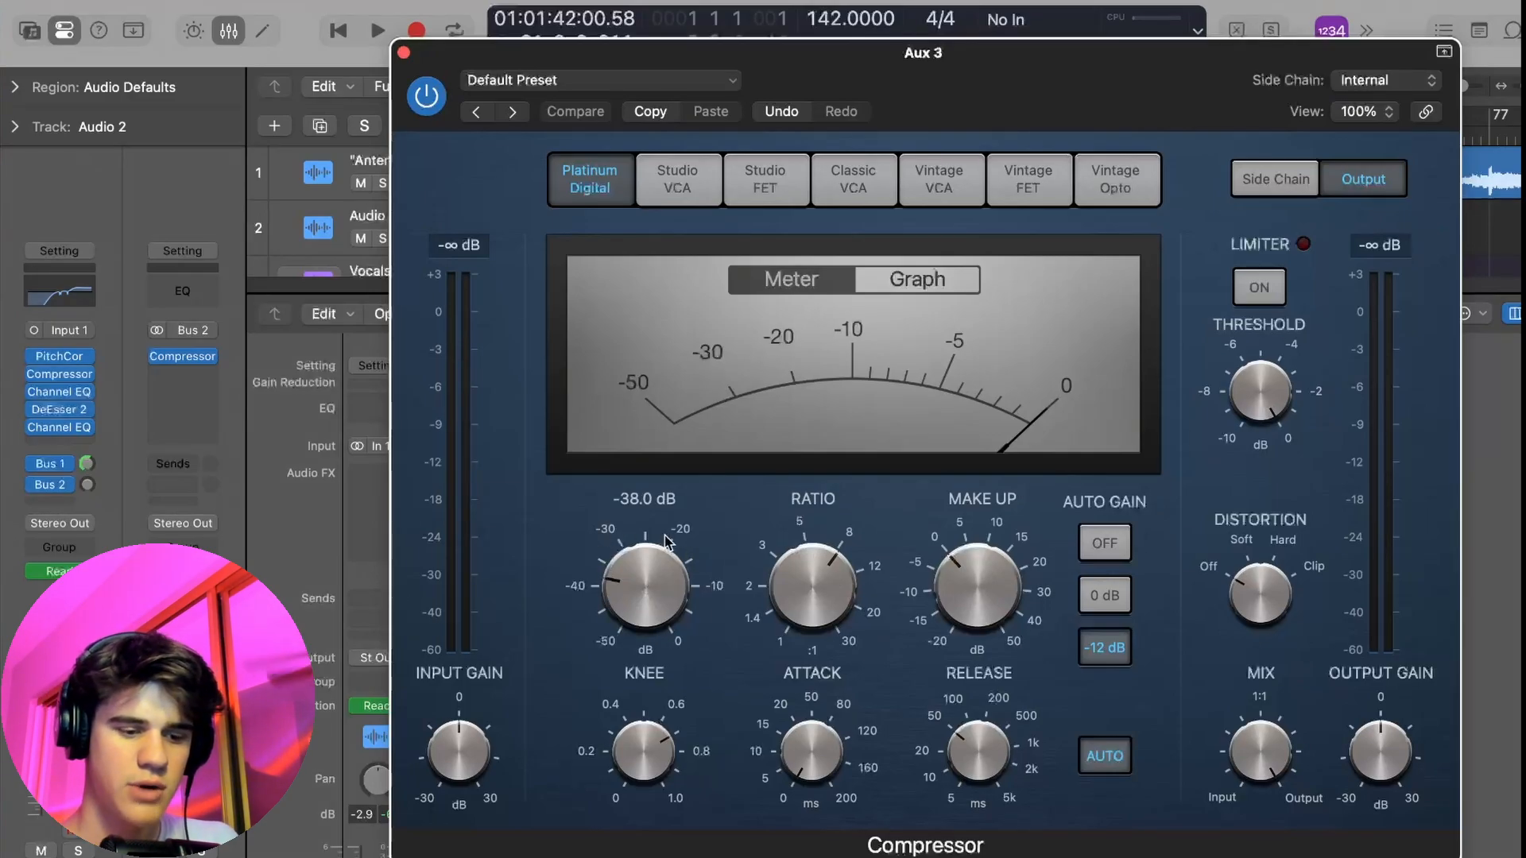
mouse_move(807, 765)
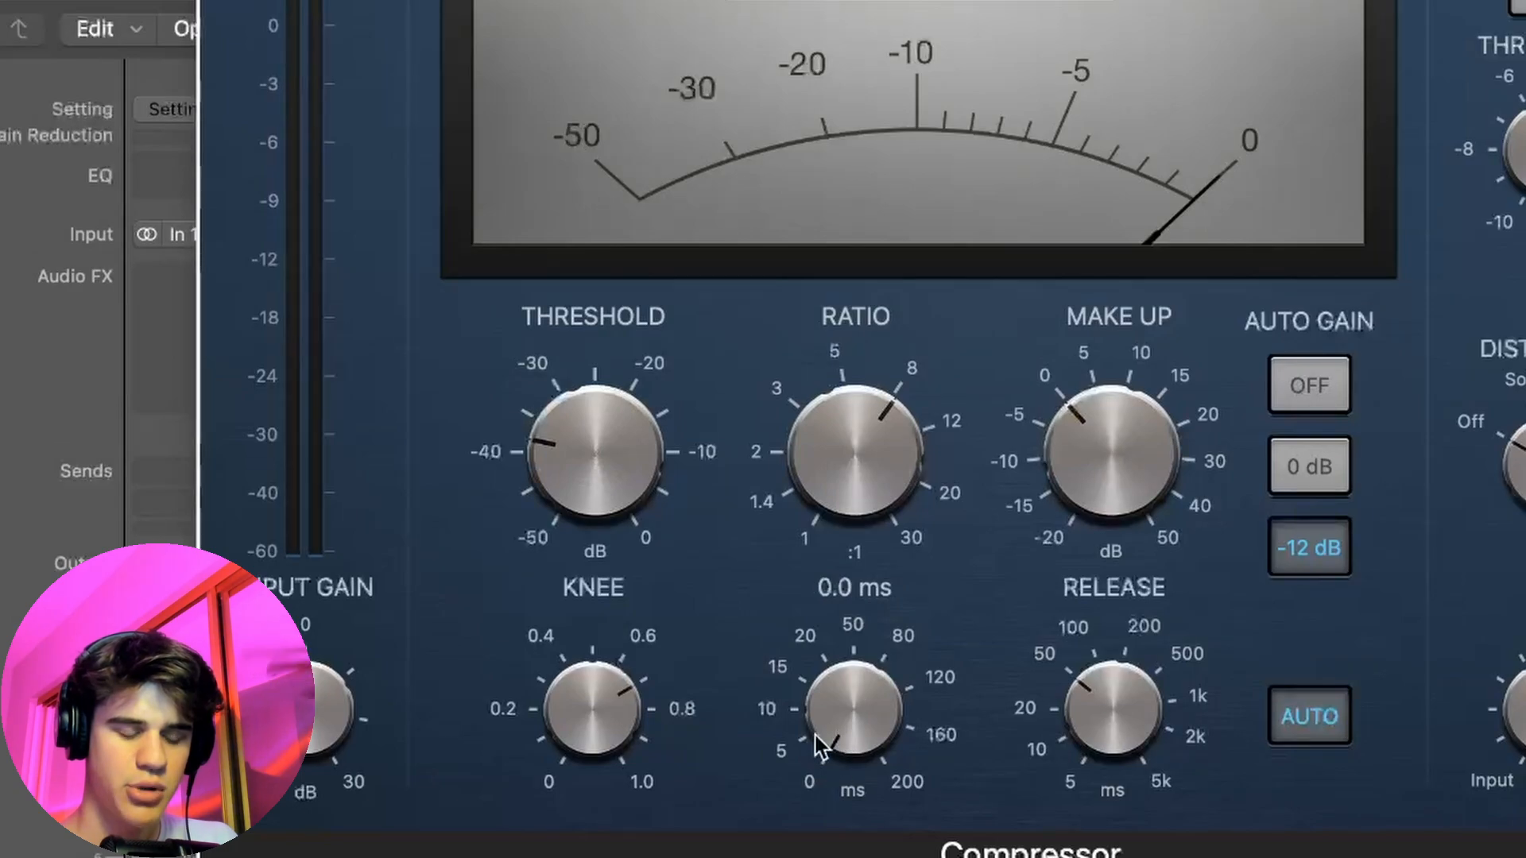
mouse_move(1070, 701)
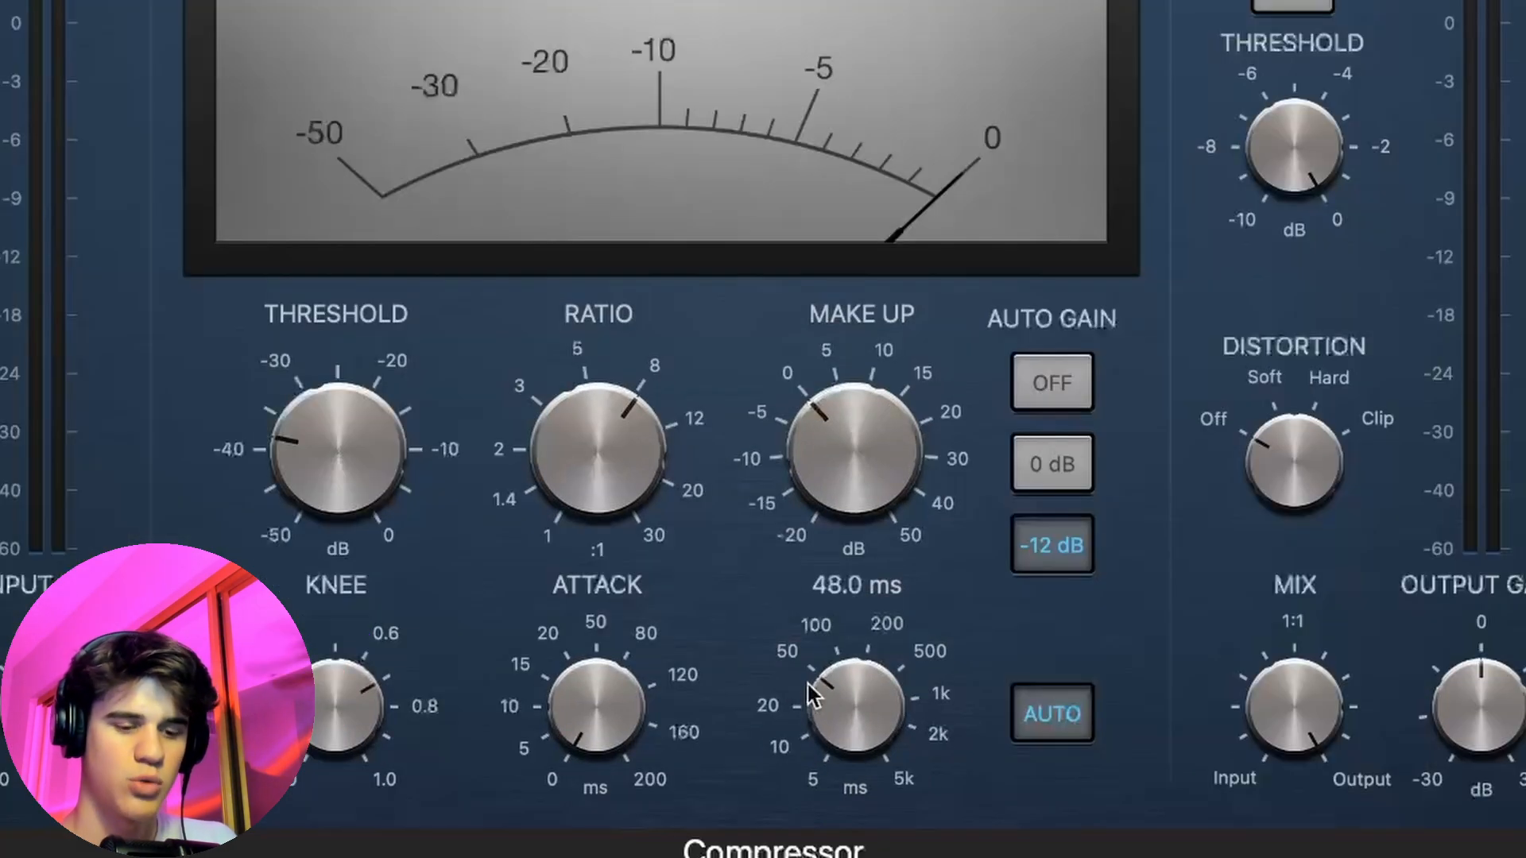
drag(810, 695, 811, 690)
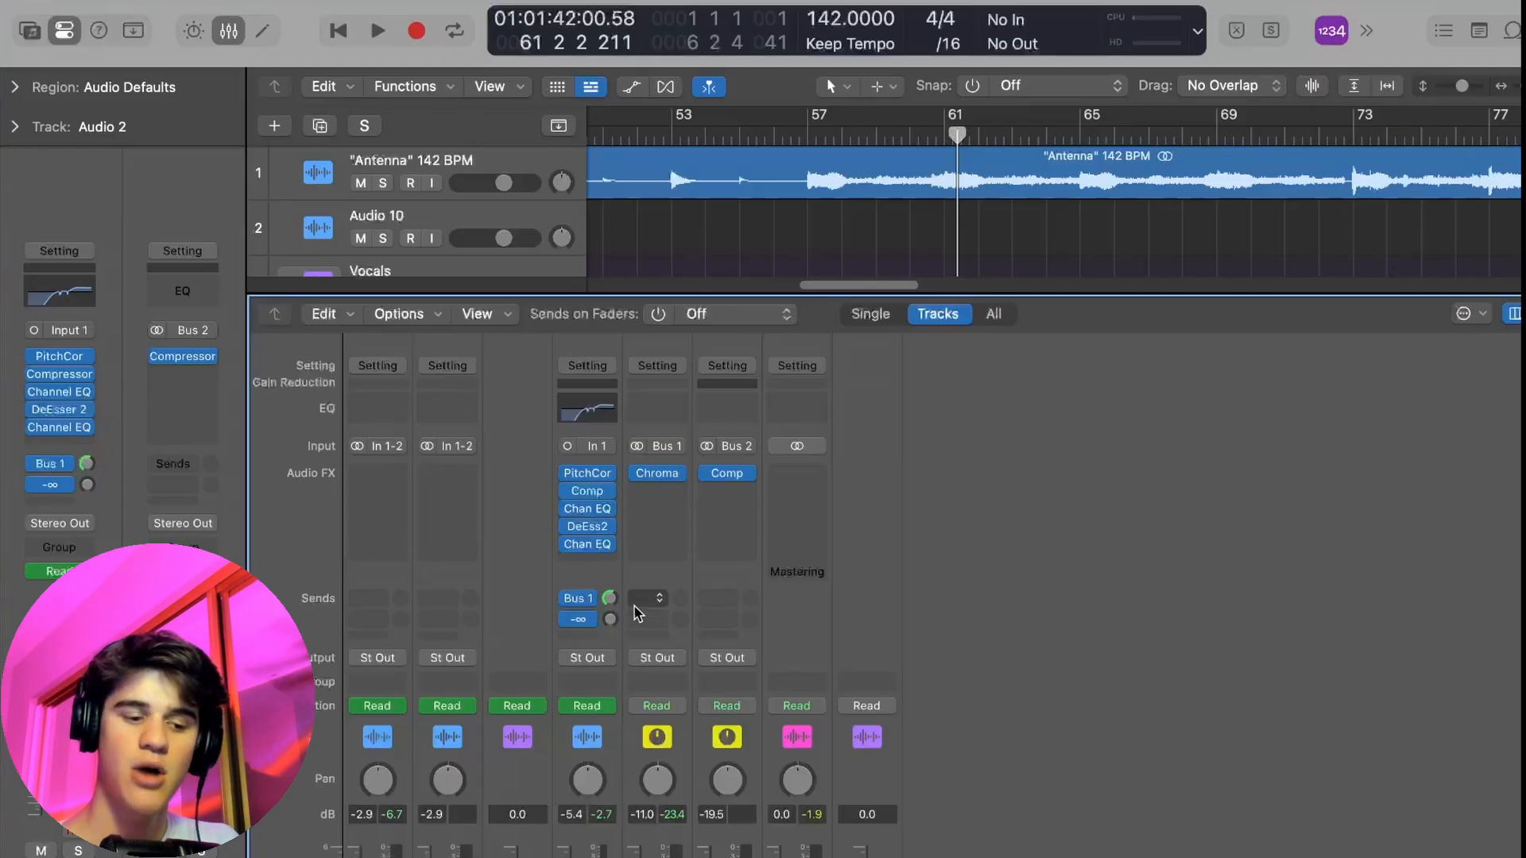
Step: Try Audio 2's Bus 2 send at -3.3 dB during playback, and stop the playback
scroll(628, 580, down, 3)
scroll(628, 580, up, 1)
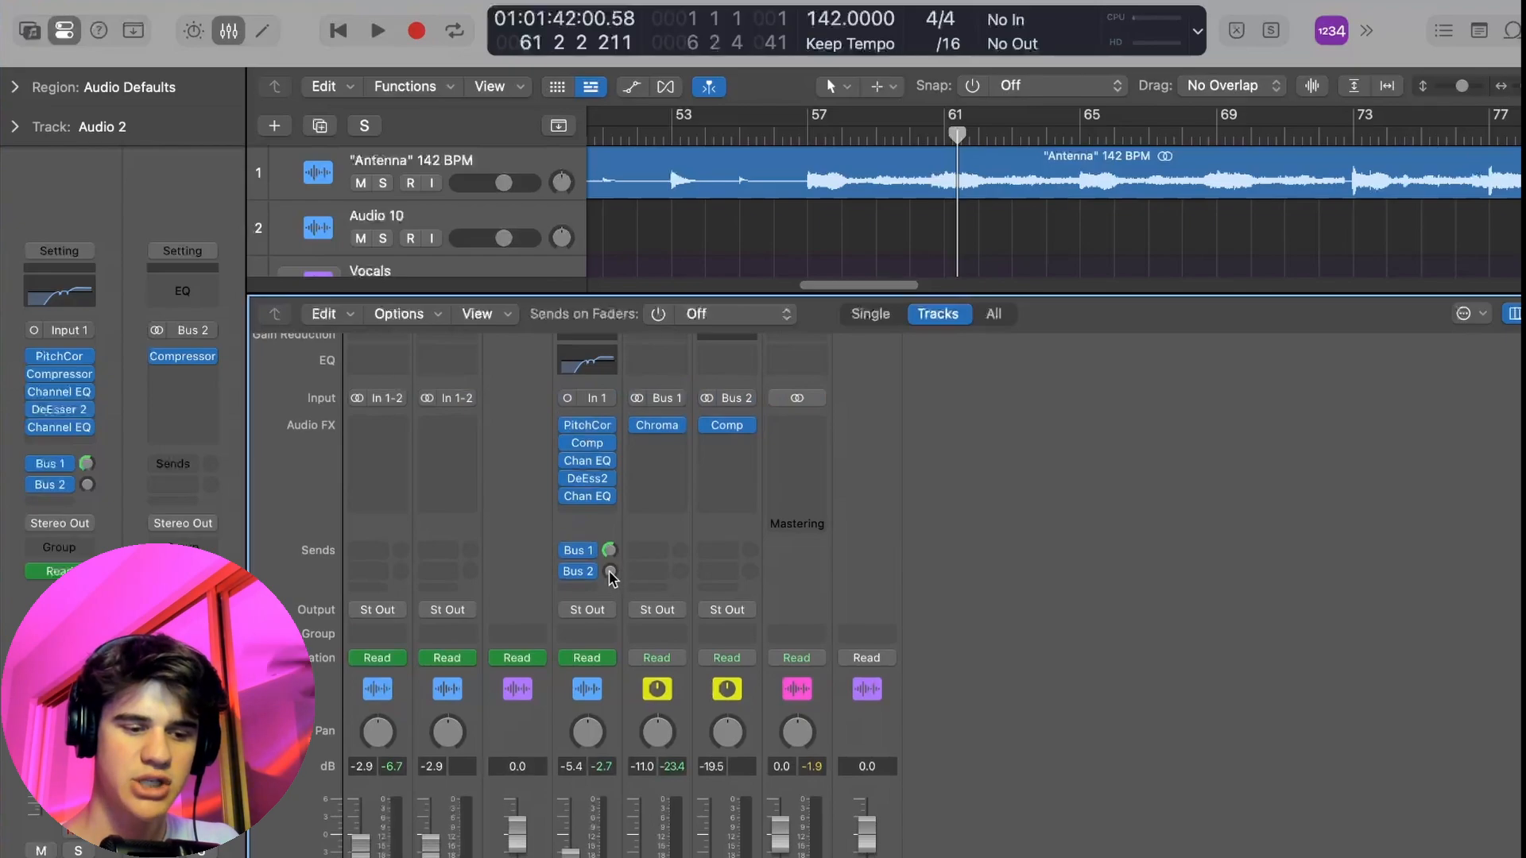
drag(610, 572, 610, 564)
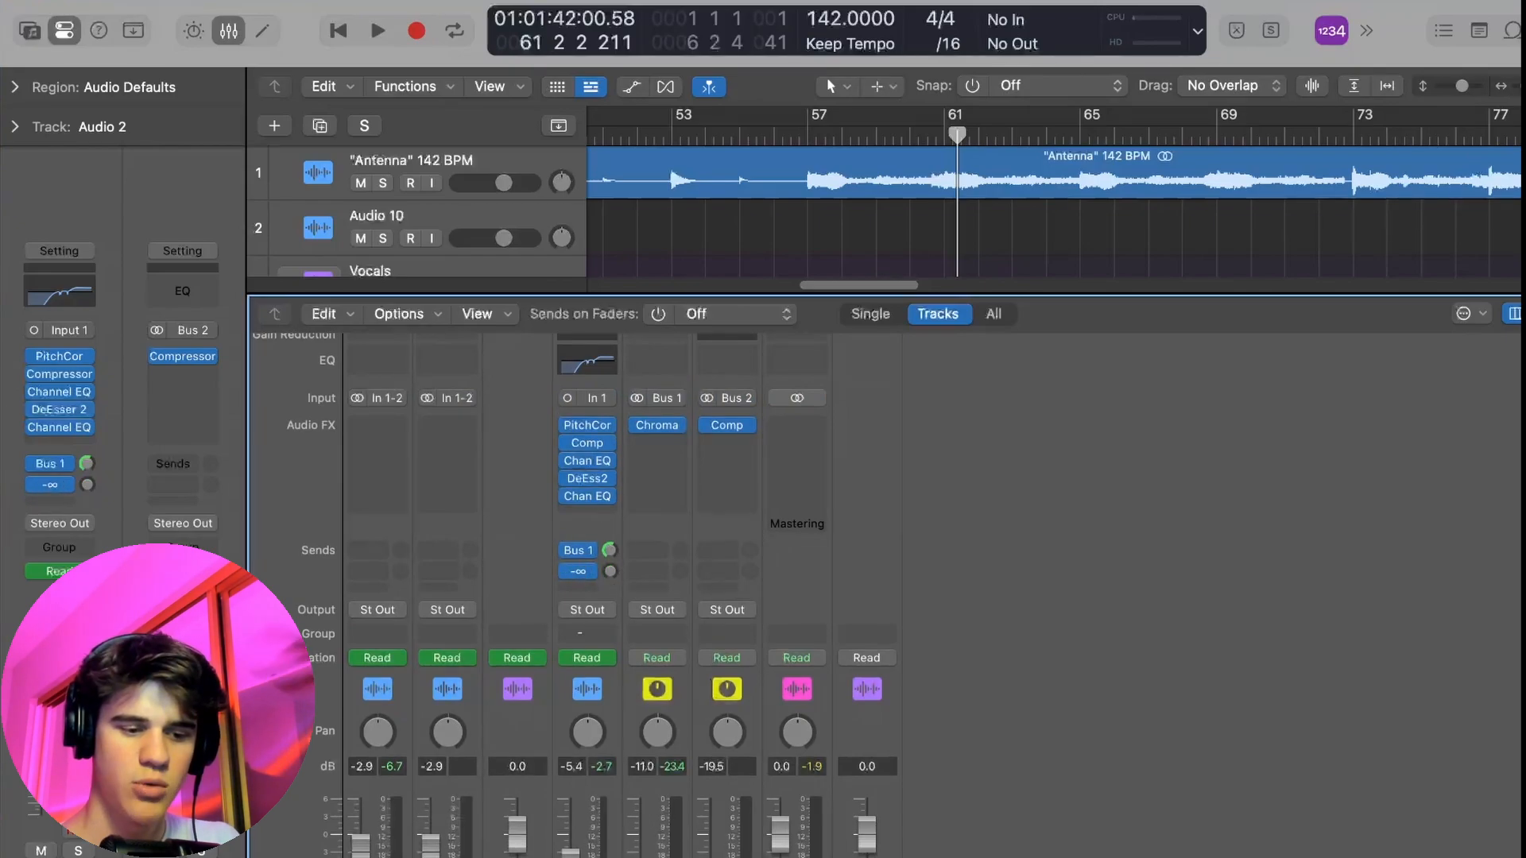
scroll(574, 696, down, 4)
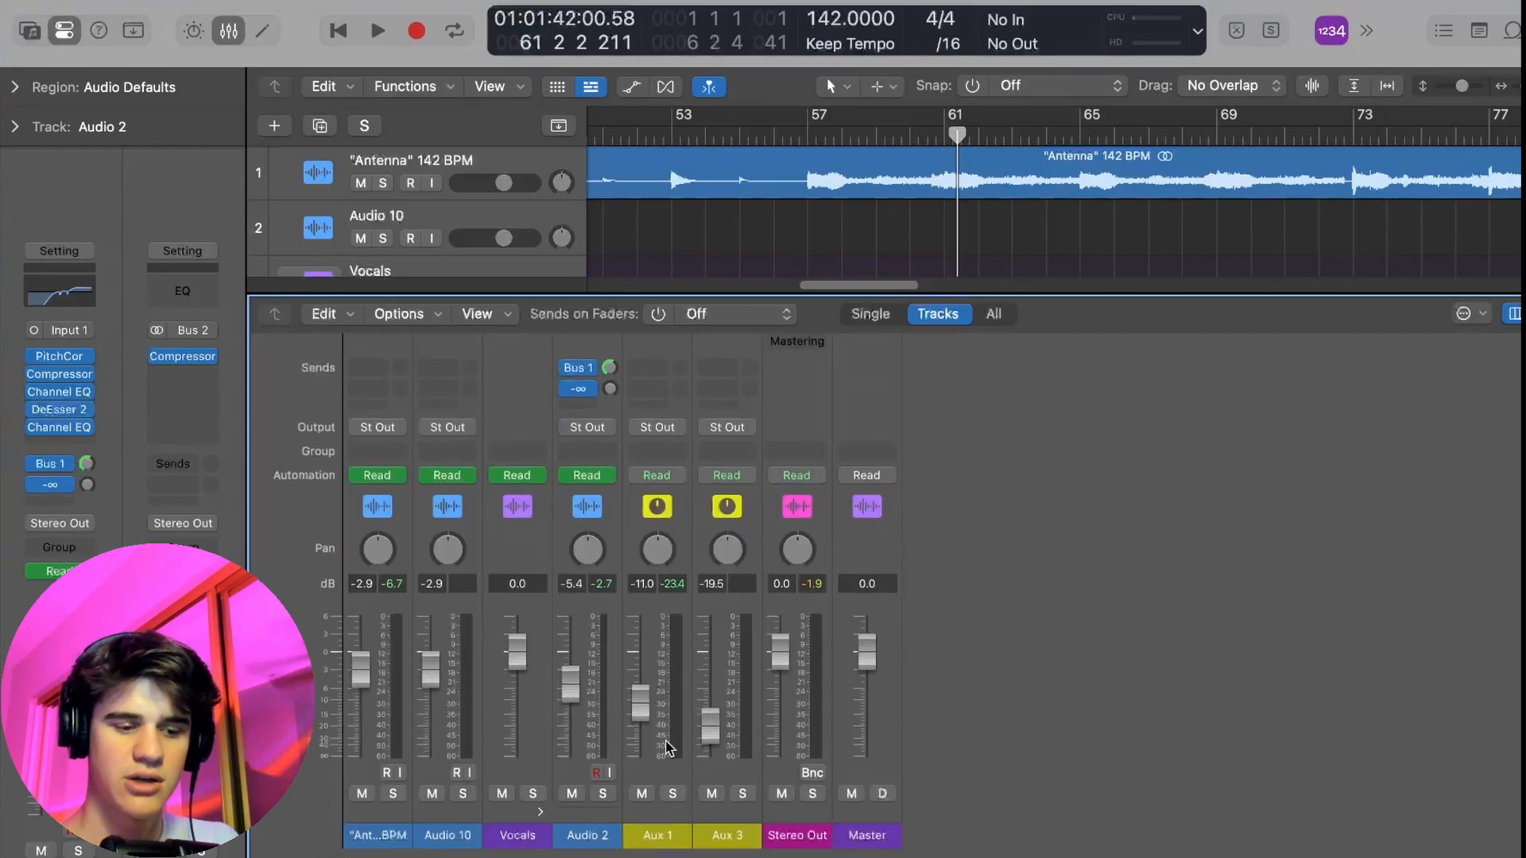
scroll(574, 696, up, 1)
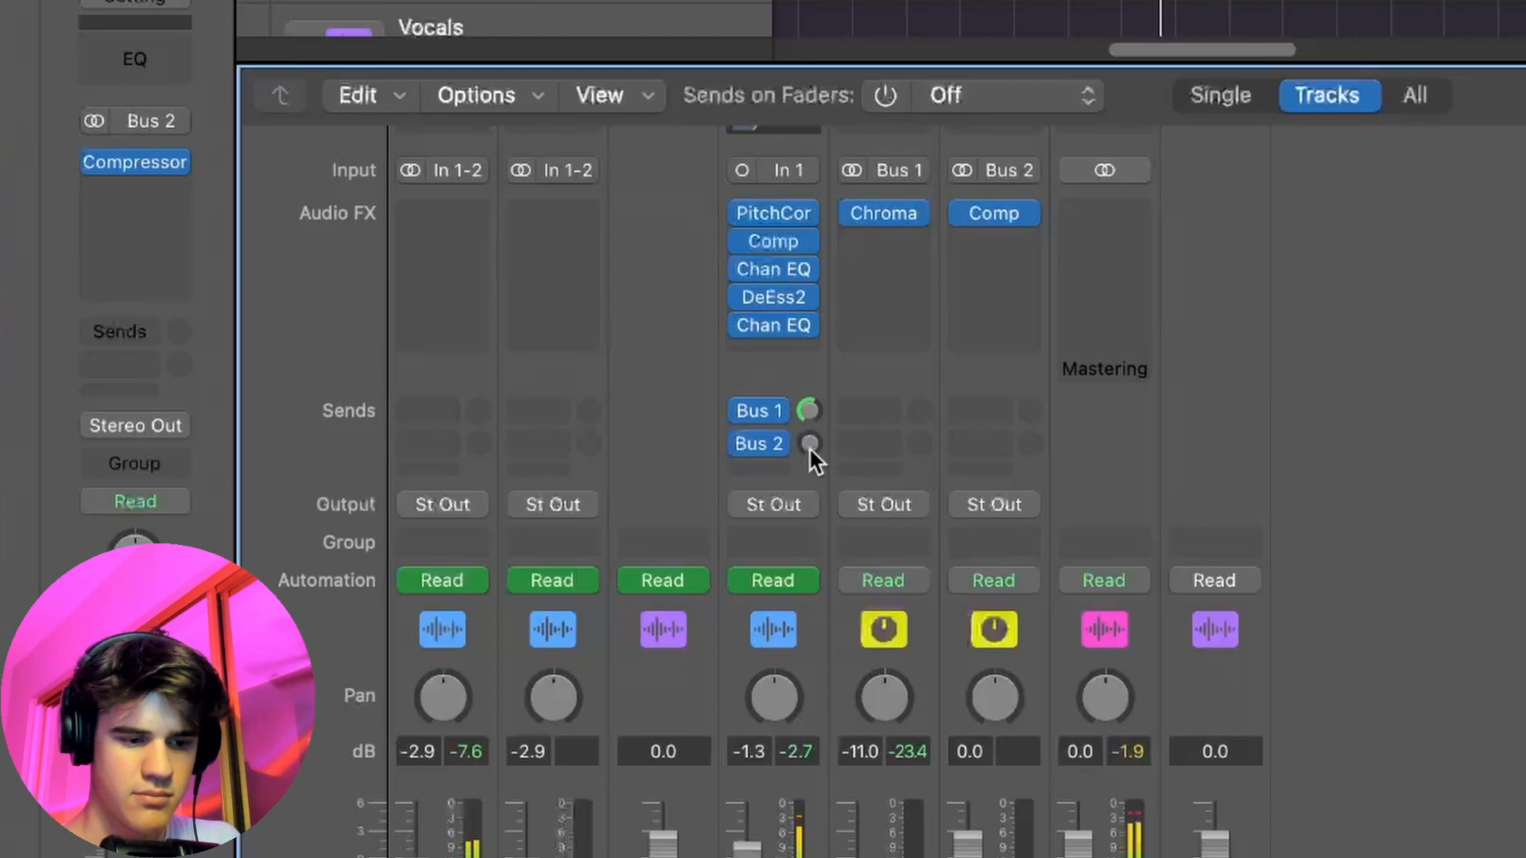
drag(809, 447, 809, 394)
key(space)
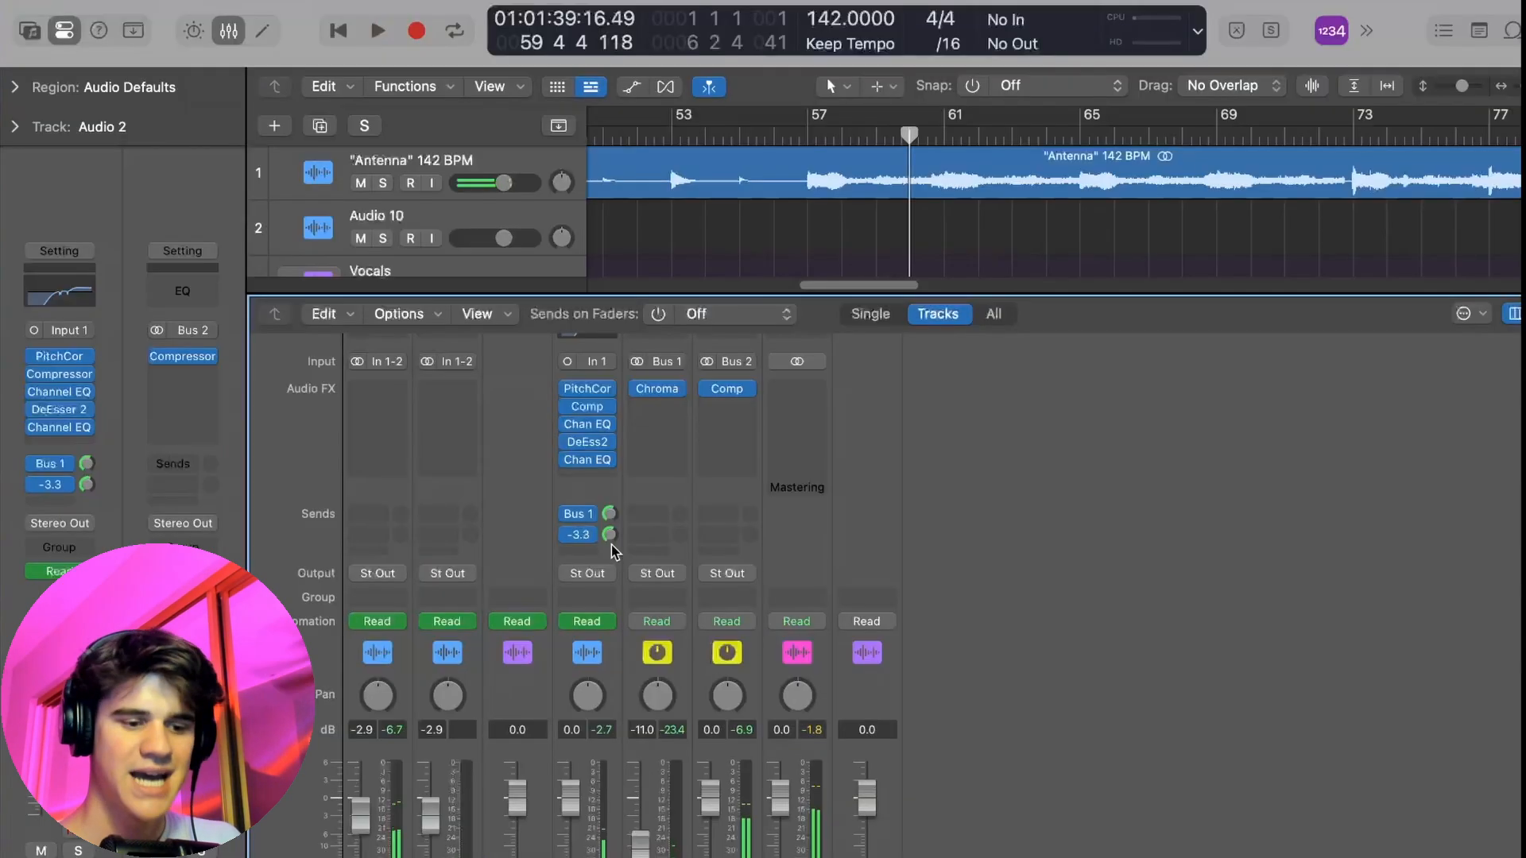
Step: Turn Audio 2's Bus 2 send fully down, and reset both the Bus 2 and Bus 1 send levels to their default
drag(810, 447, 810, 604)
scroll(613, 759, down, 3)
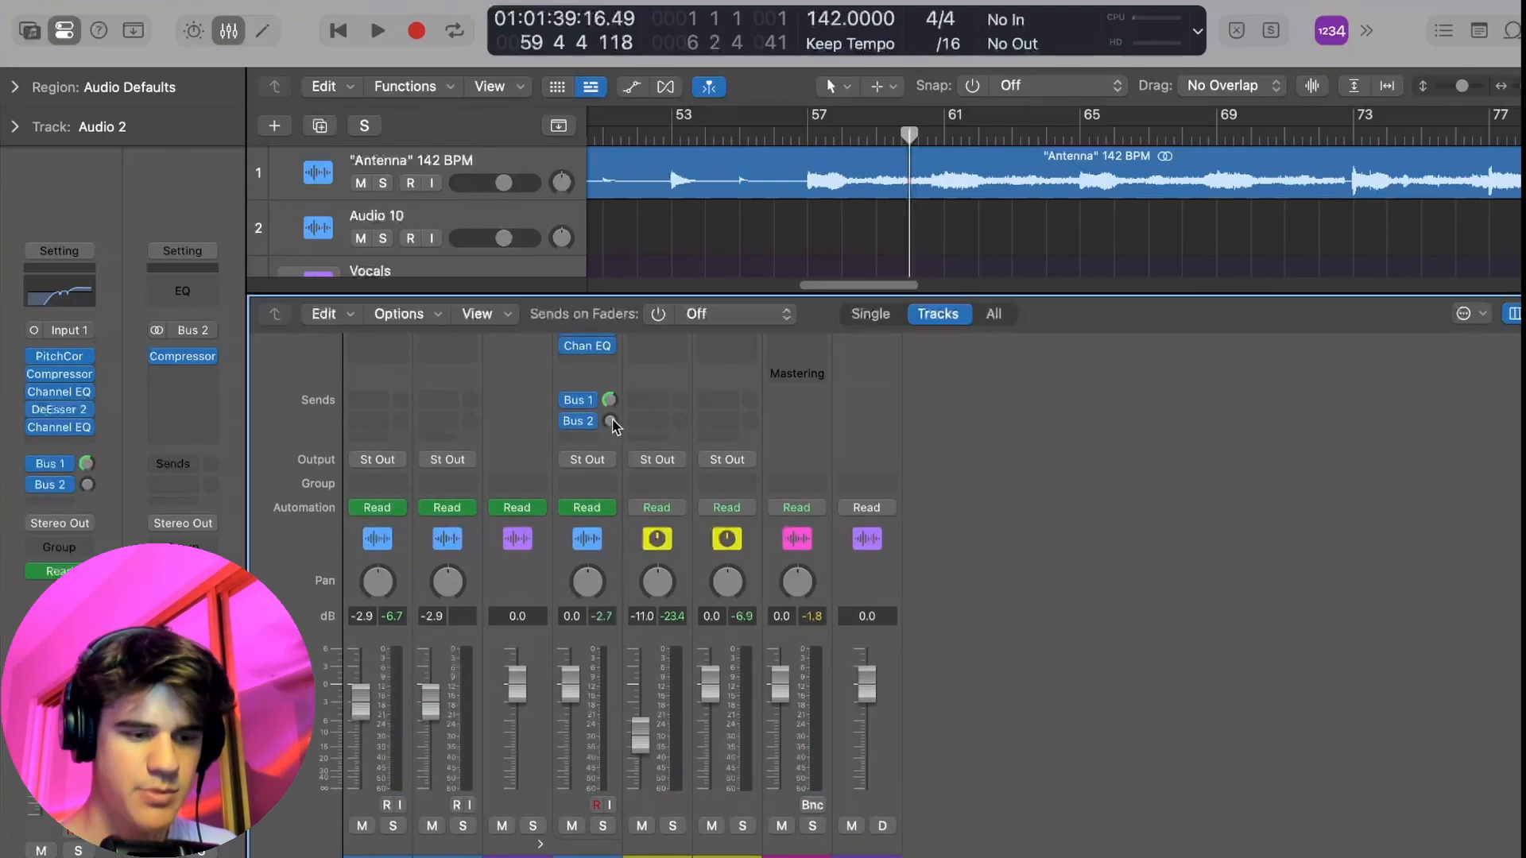
alt+click(610, 421)
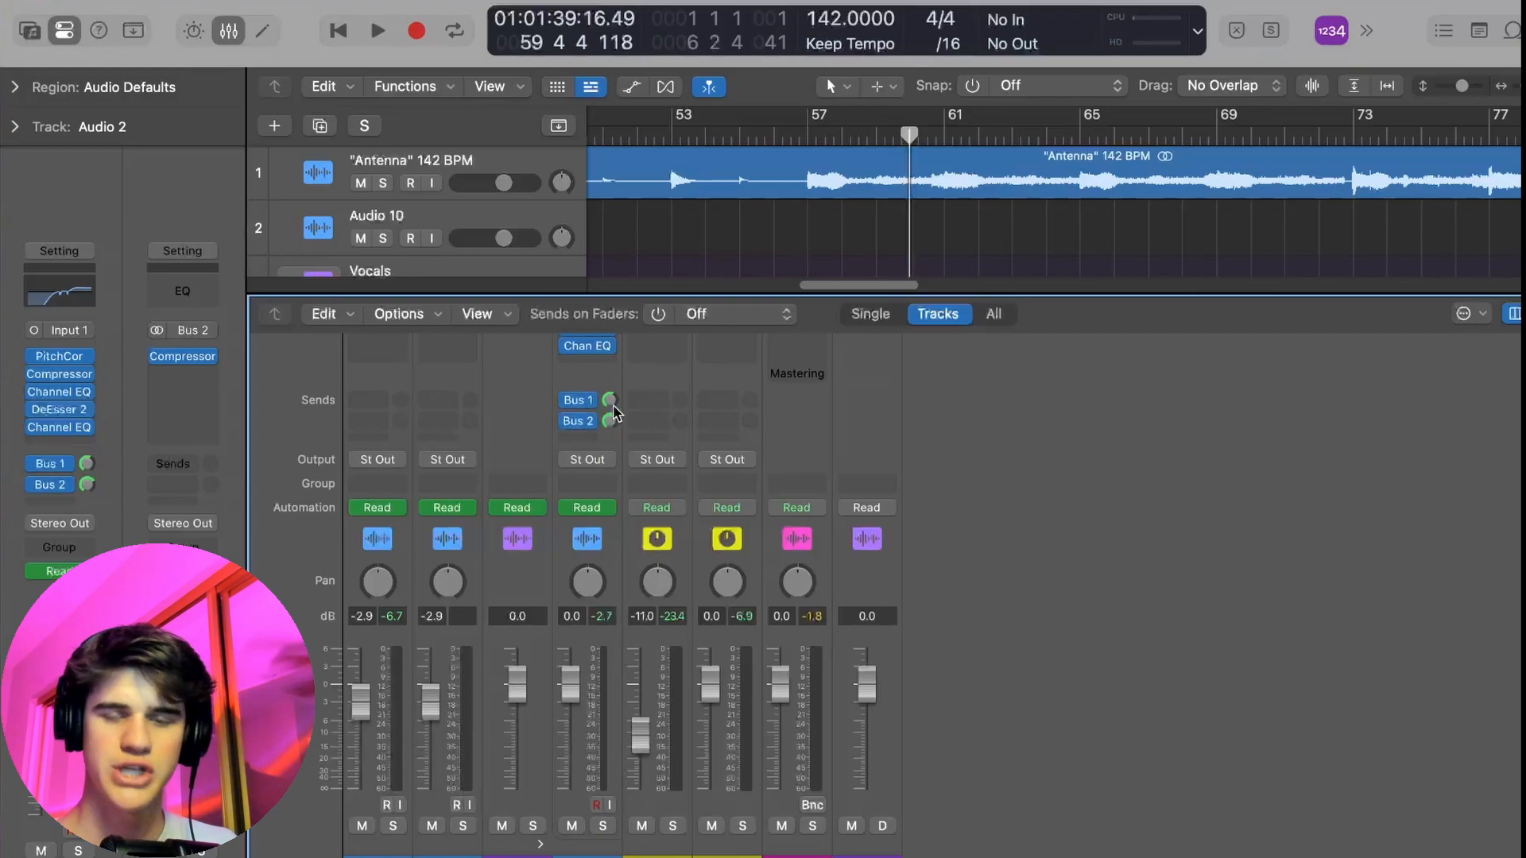
scroll(611, 421, up, 3)
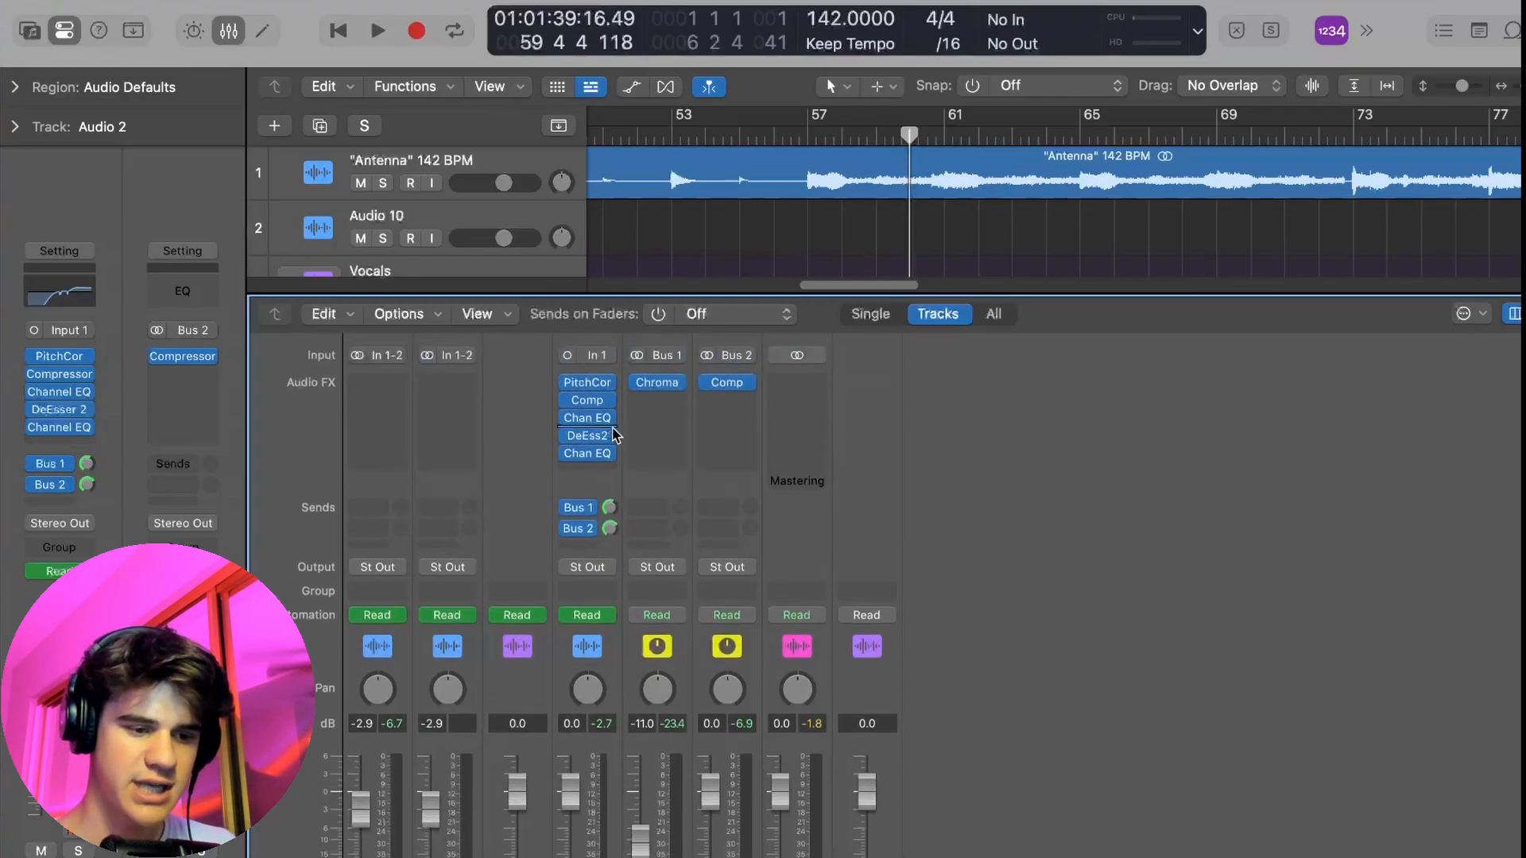
alt+click(612, 508)
scroll(726, 409, up, 3)
scroll(706, 672, down, 3)
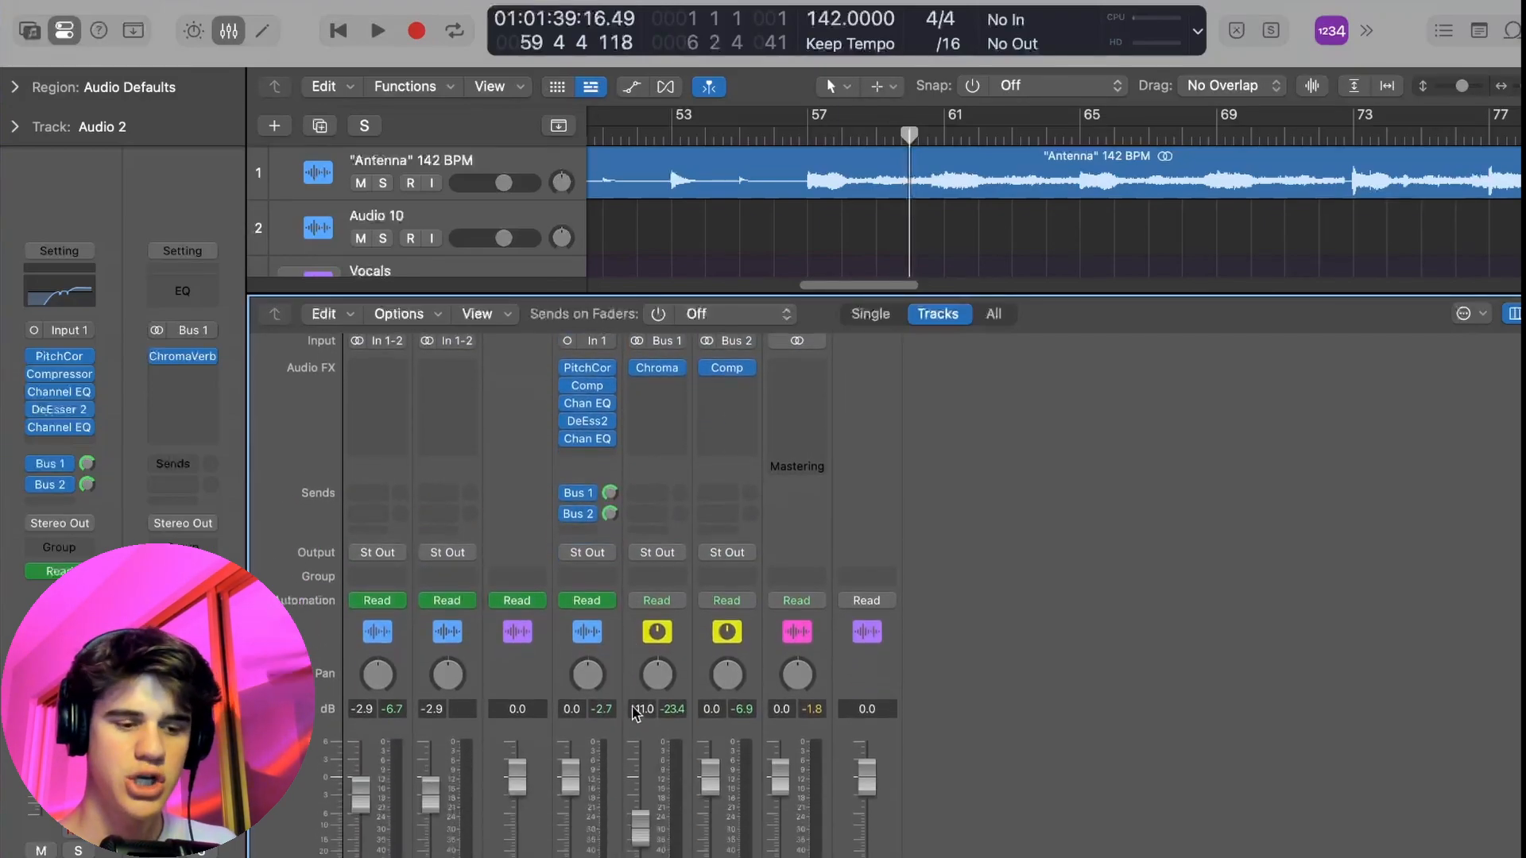
Step: Lower the Aux 3 and Aux 1 channel volumes to -∞ dB
scroll(636, 713, down, 3)
scroll(700, 556, up, 5)
scroll(699, 556, down, 5)
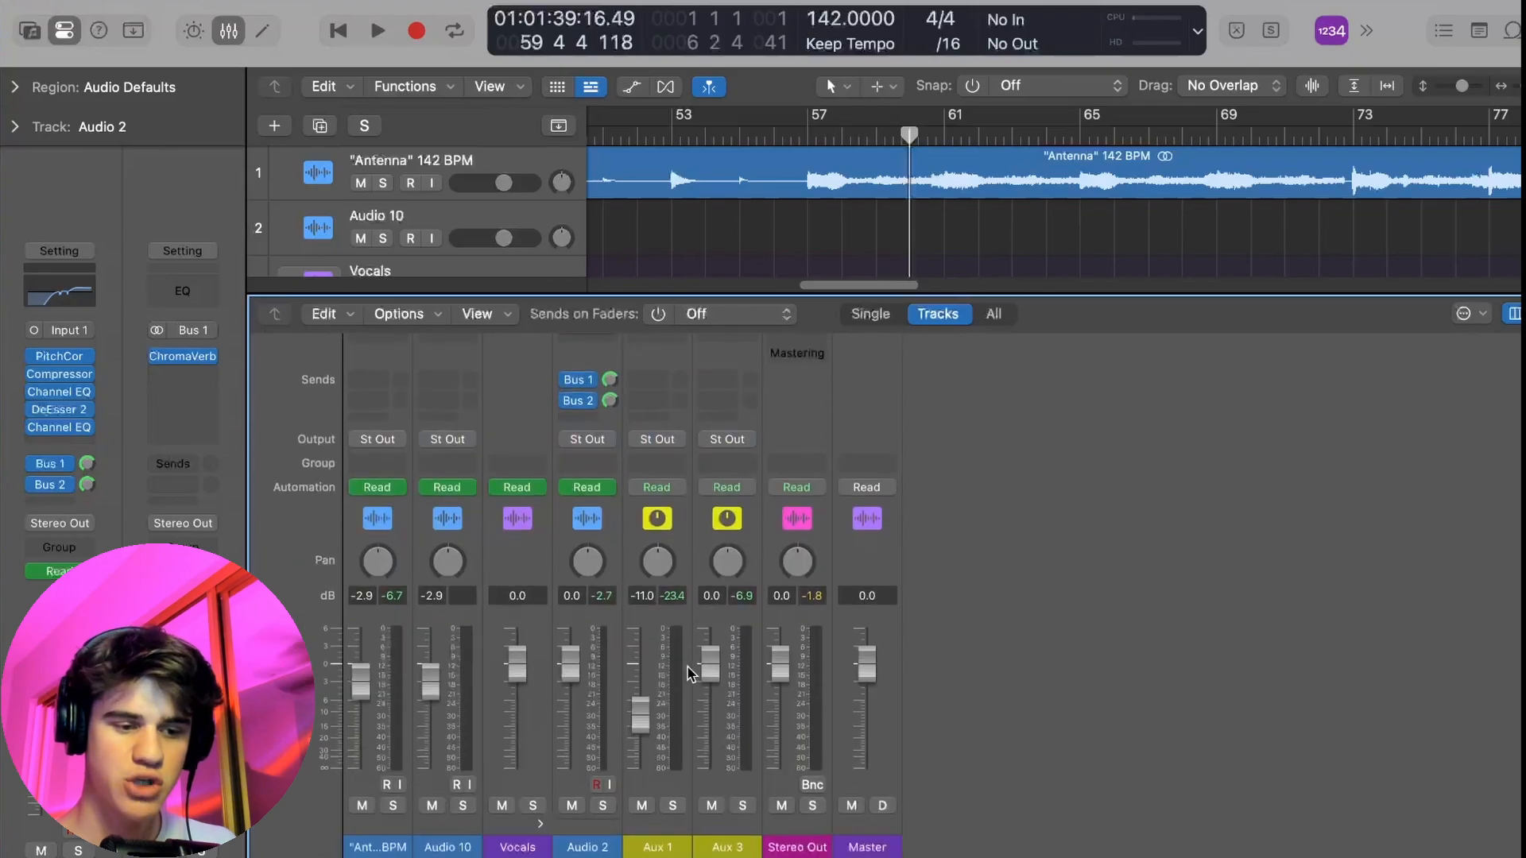
scroll(691, 674, up, 5)
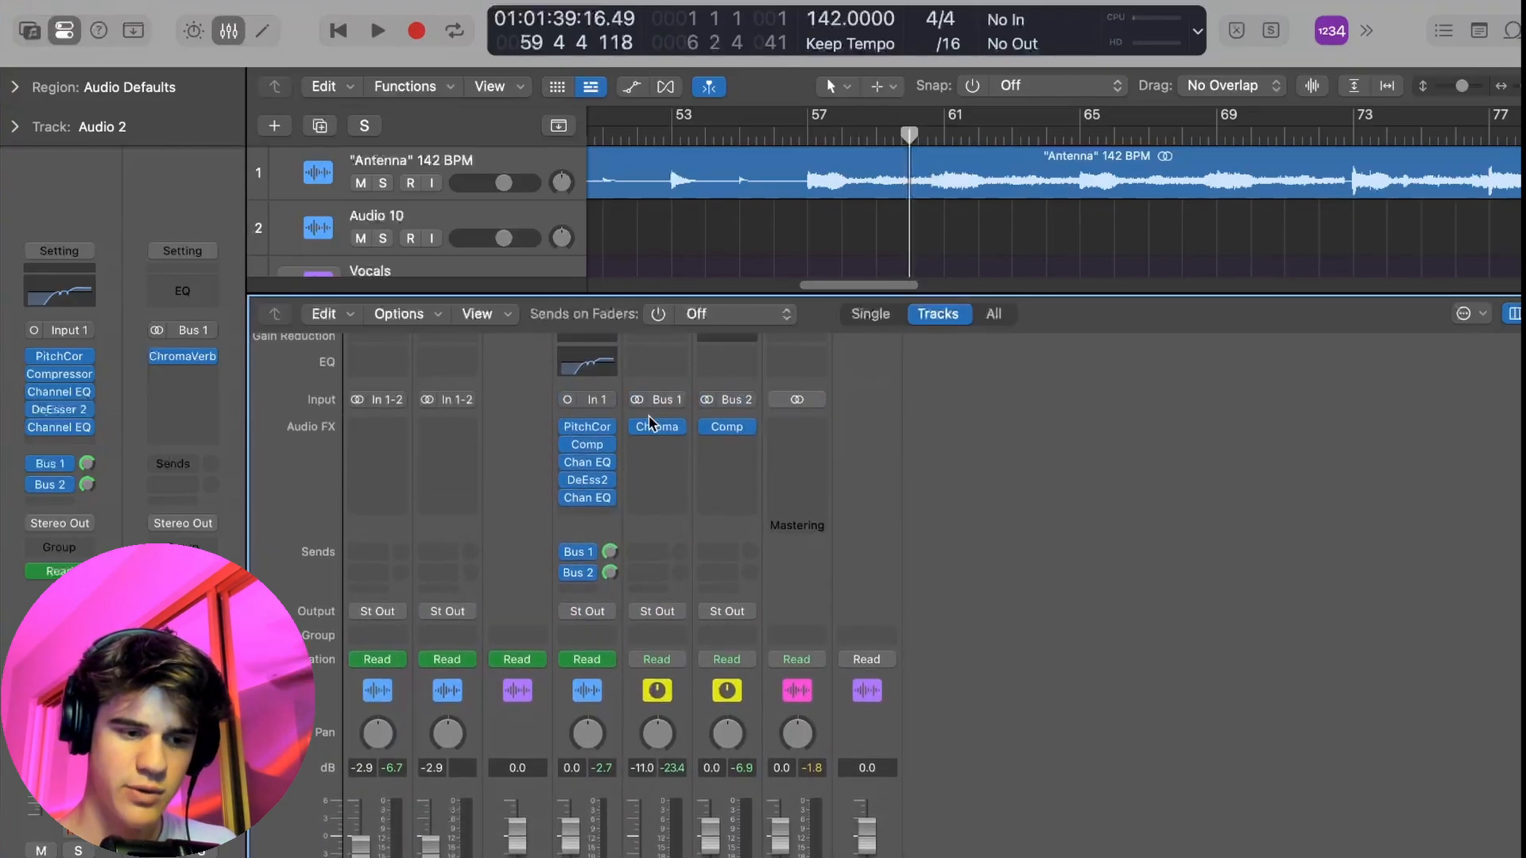
scroll(681, 559, down, 3)
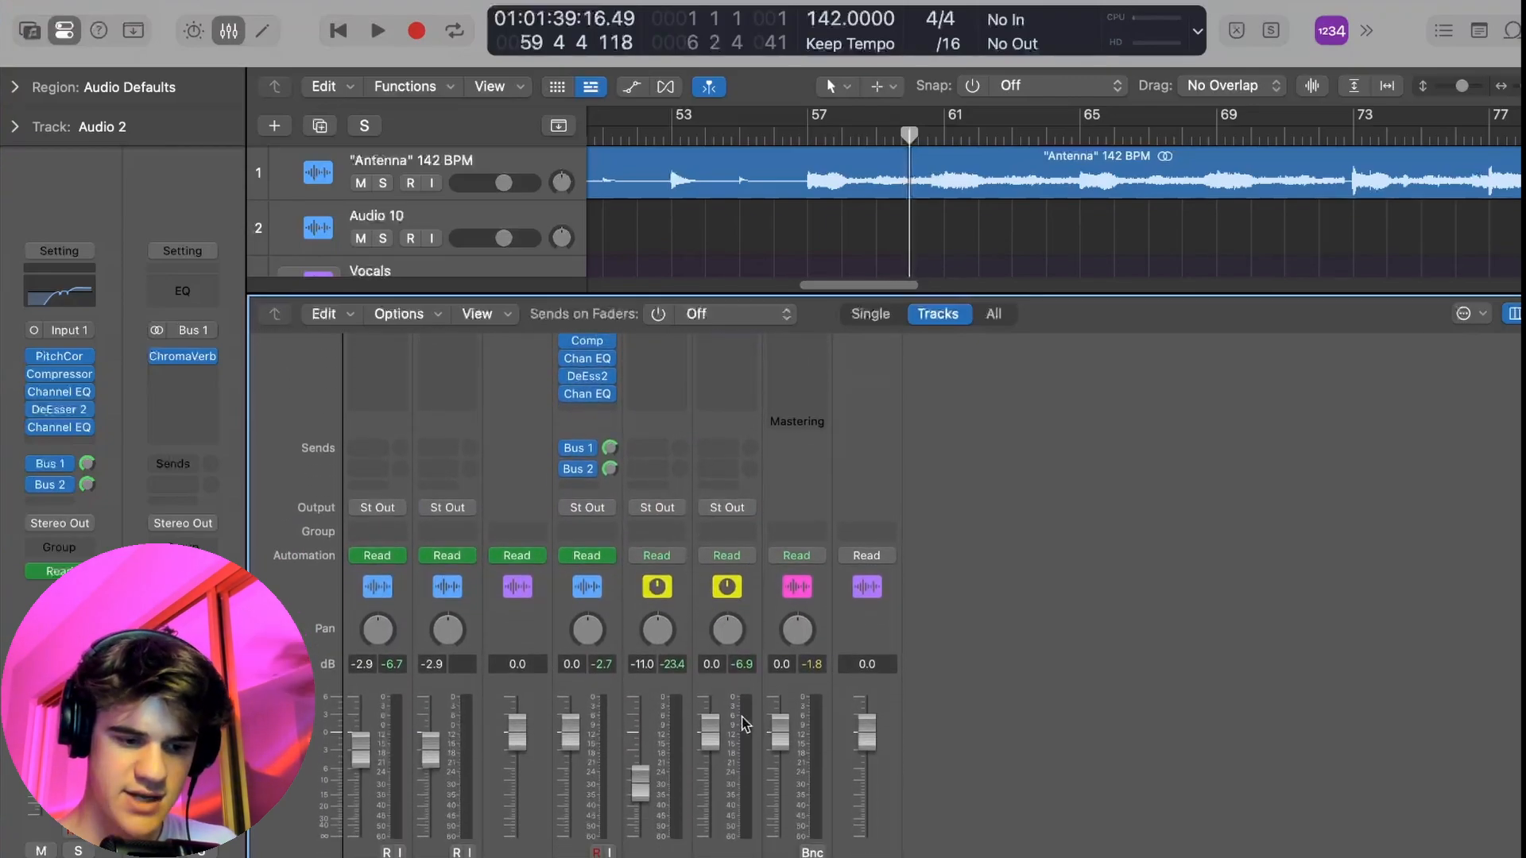
scroll(744, 723, up, 2)
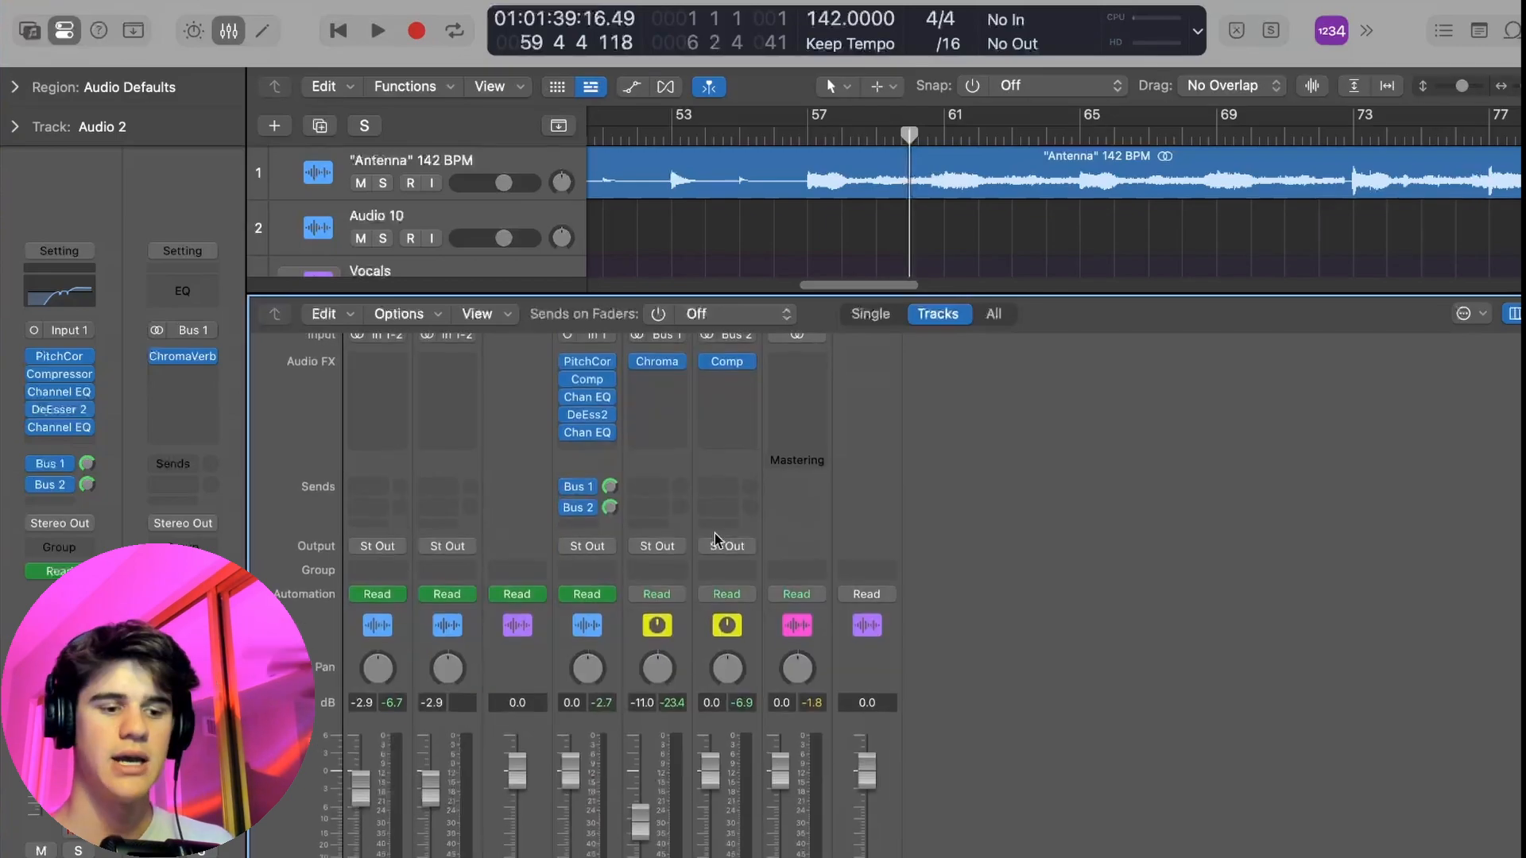
scroll(716, 540, down, 2)
drag(709, 684, 710, 788)
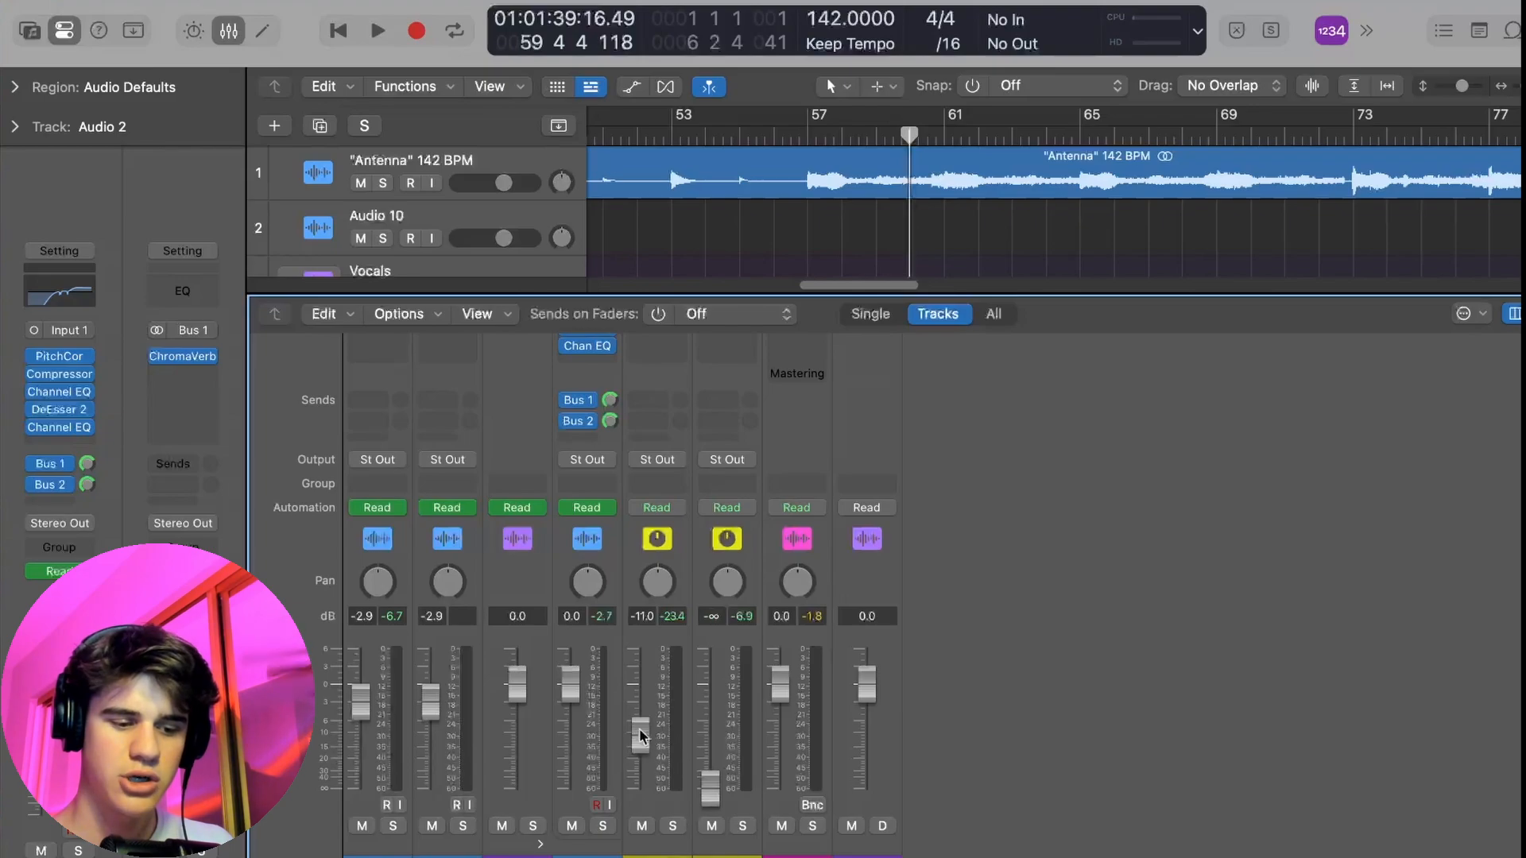
drag(640, 735, 640, 788)
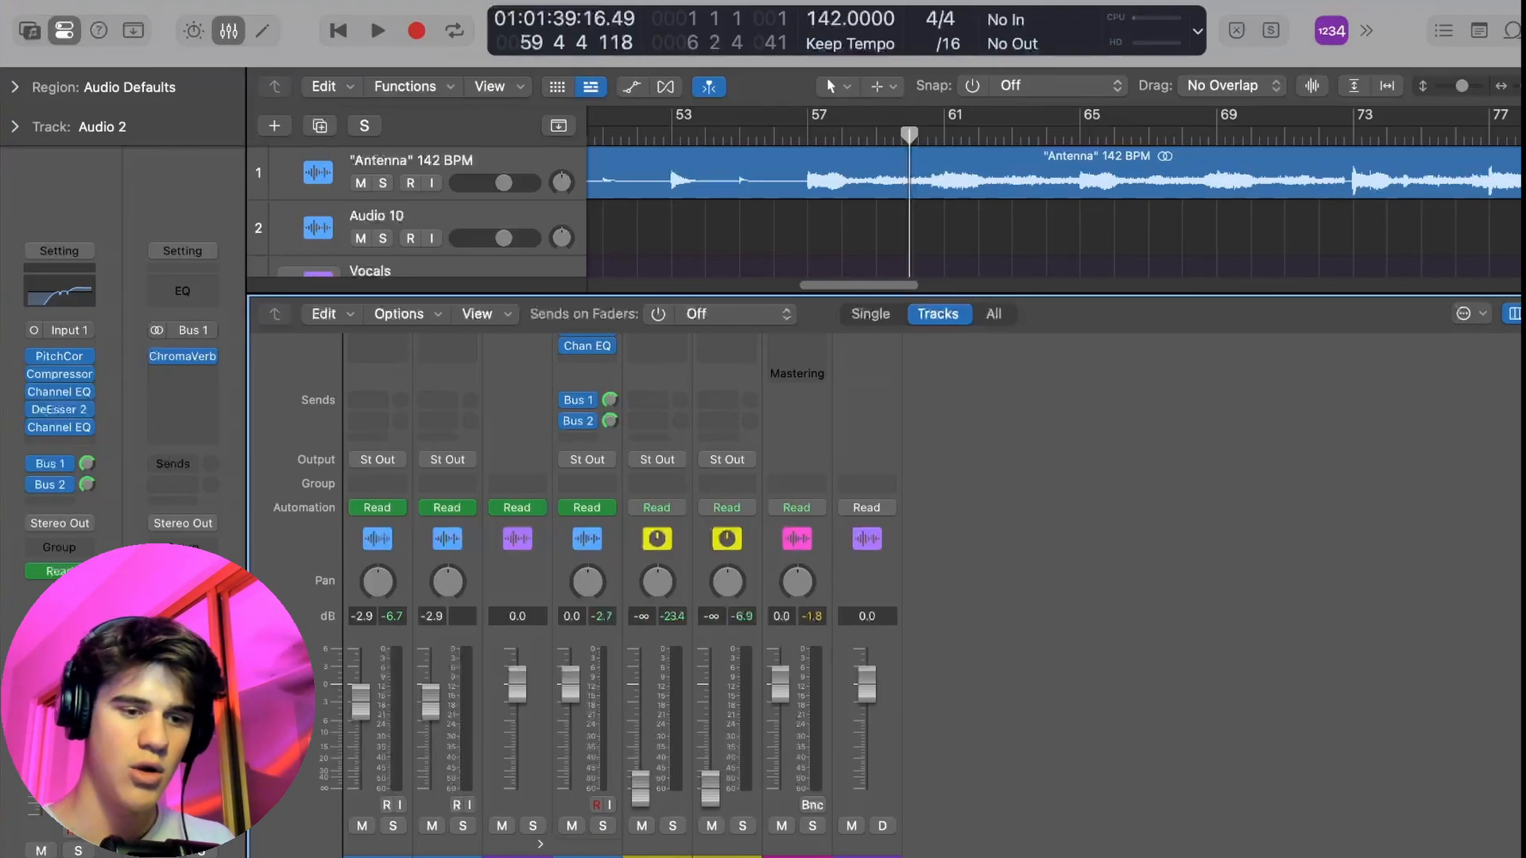
Step: Play the song from bar 56 and raise the Aux 1 reverb volume to -11.0 dB
click(797, 129)
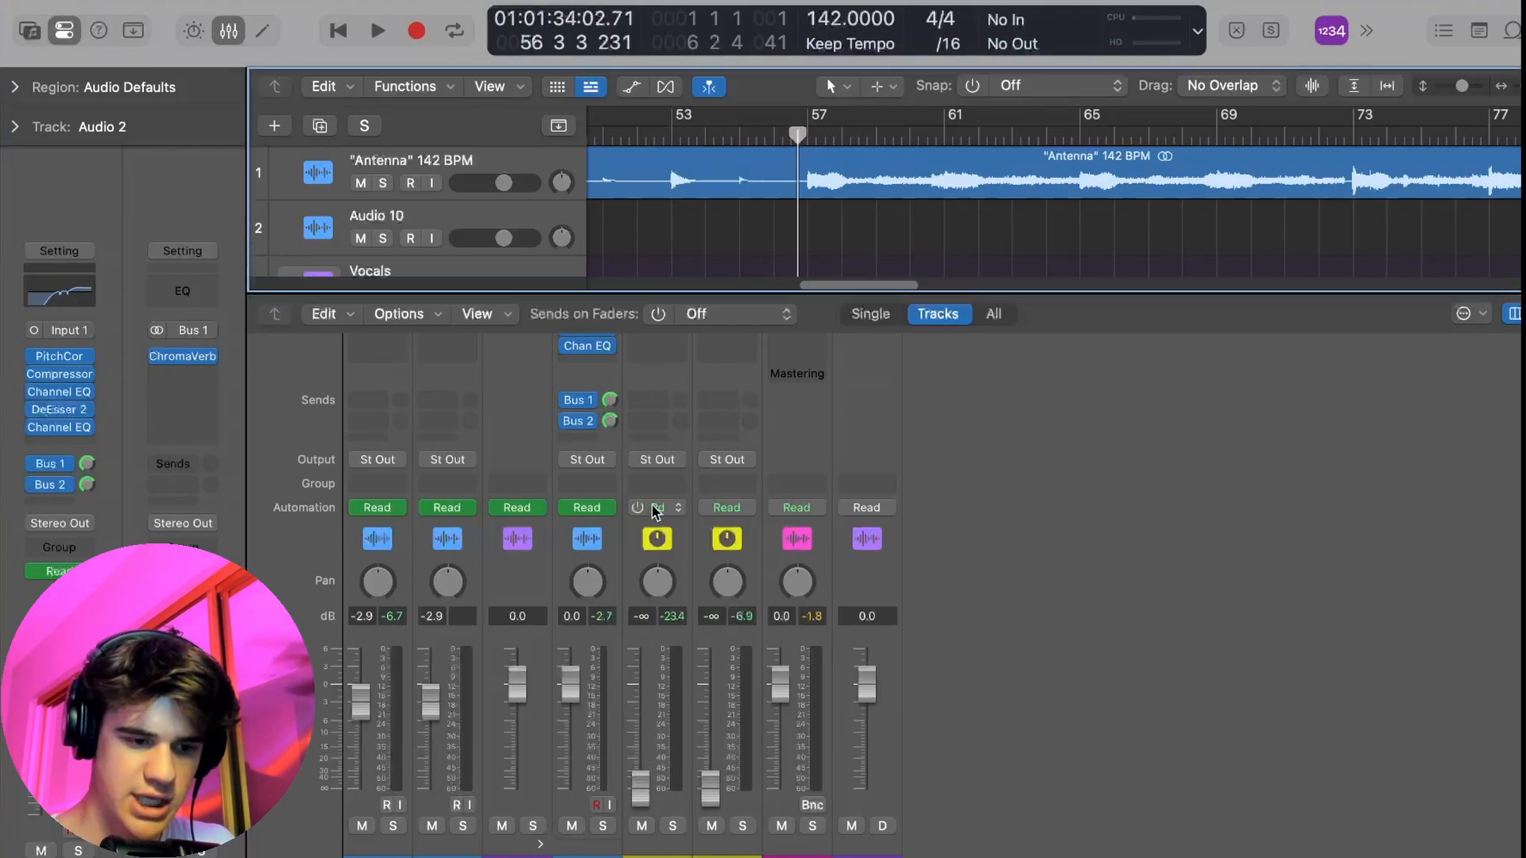
scroll(653, 513, up, 5)
scroll(694, 705, down, 5)
key(space)
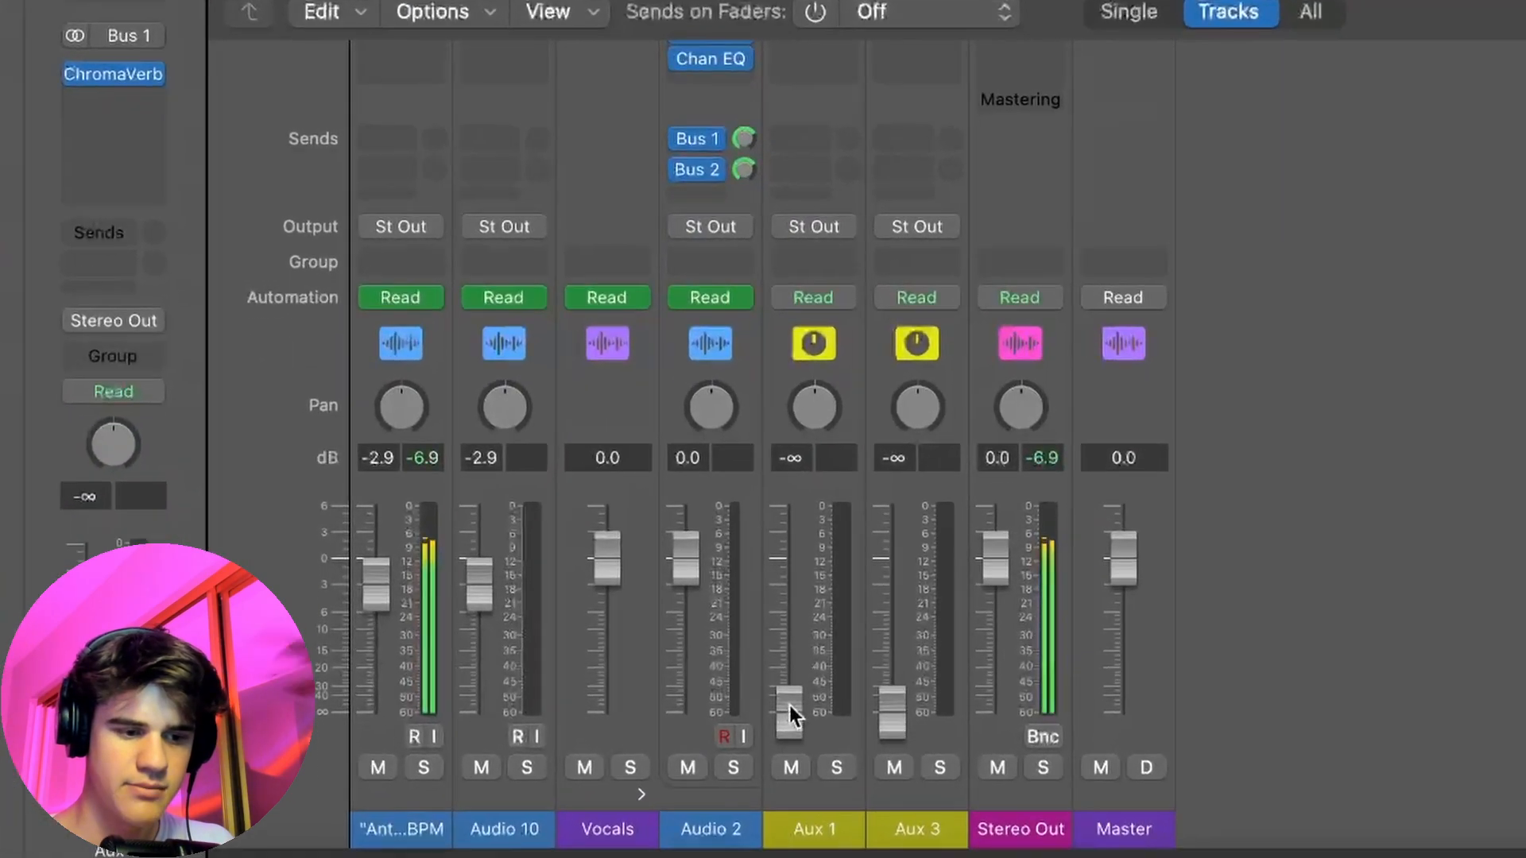
drag(789, 704, 789, 632)
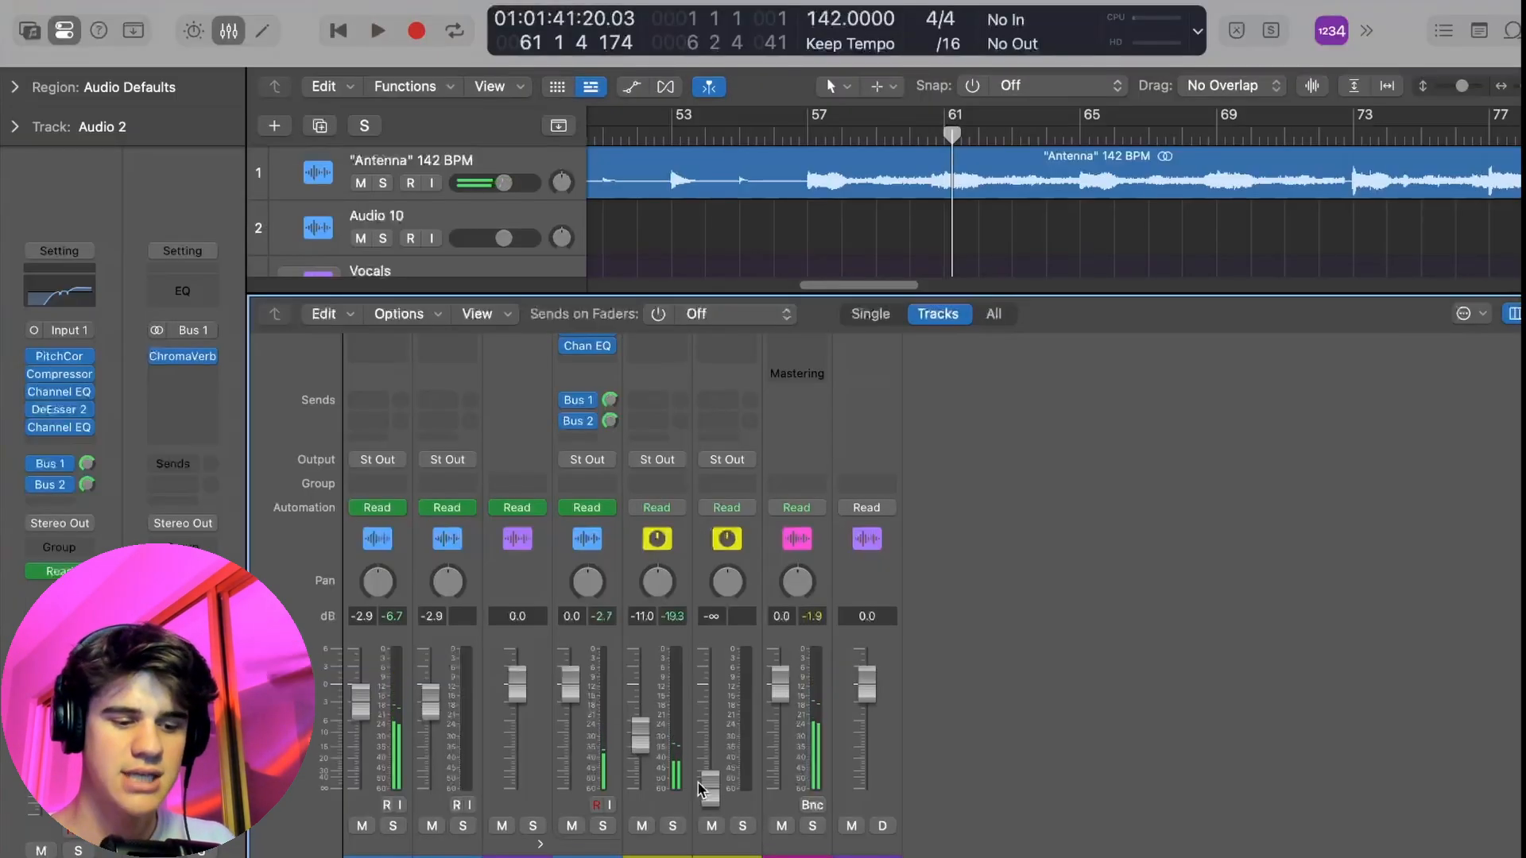
Step: Raise the Aux 3 compression volume to -18.5 dB and set the Aux 1 volume to -11.8 dB during playback
scroll(707, 588, up, 5)
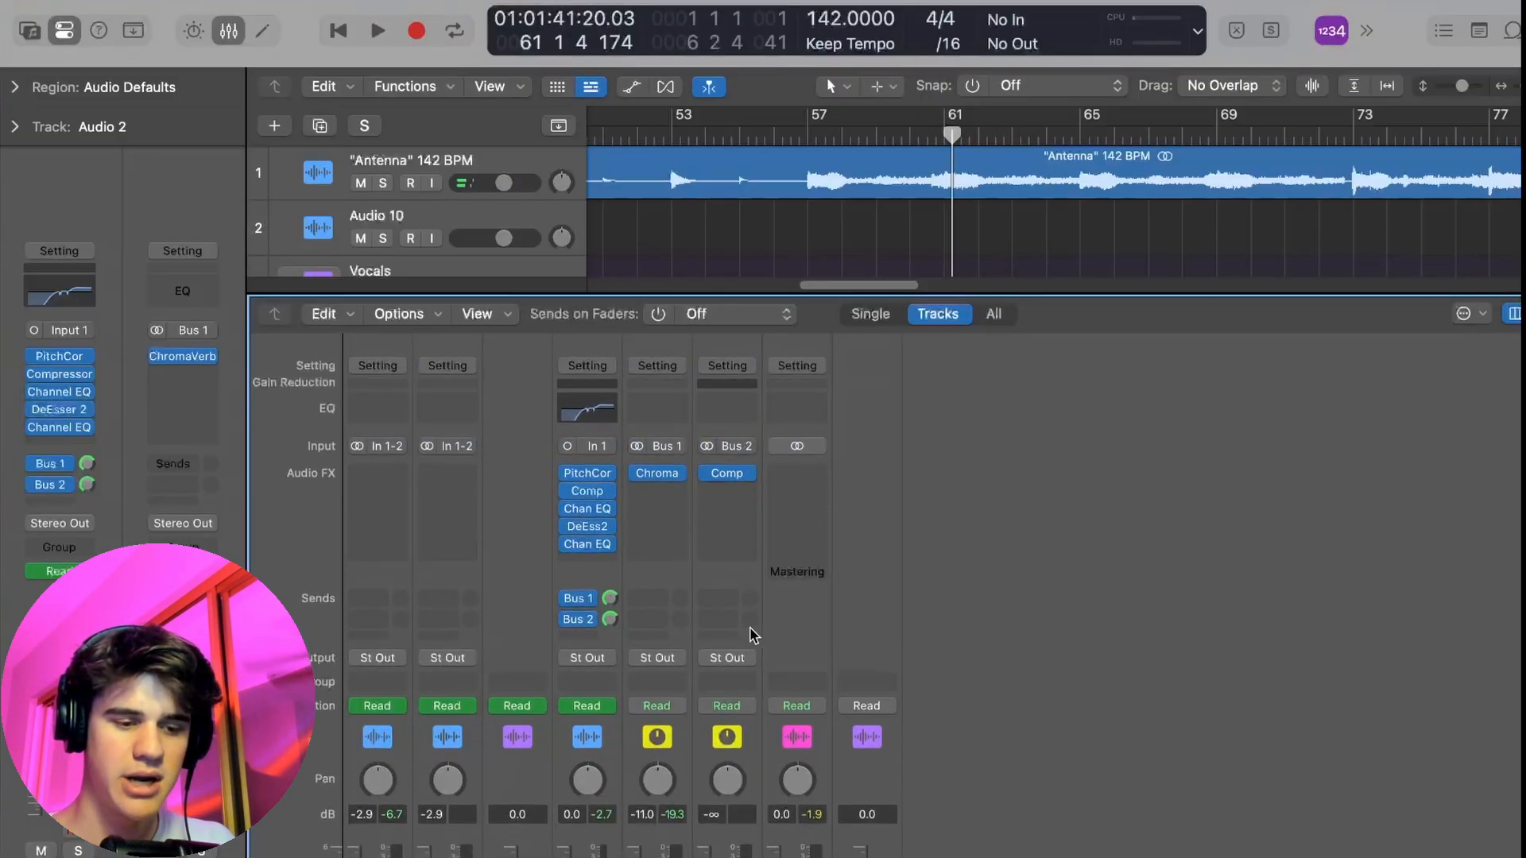
scroll(753, 636, down, 5)
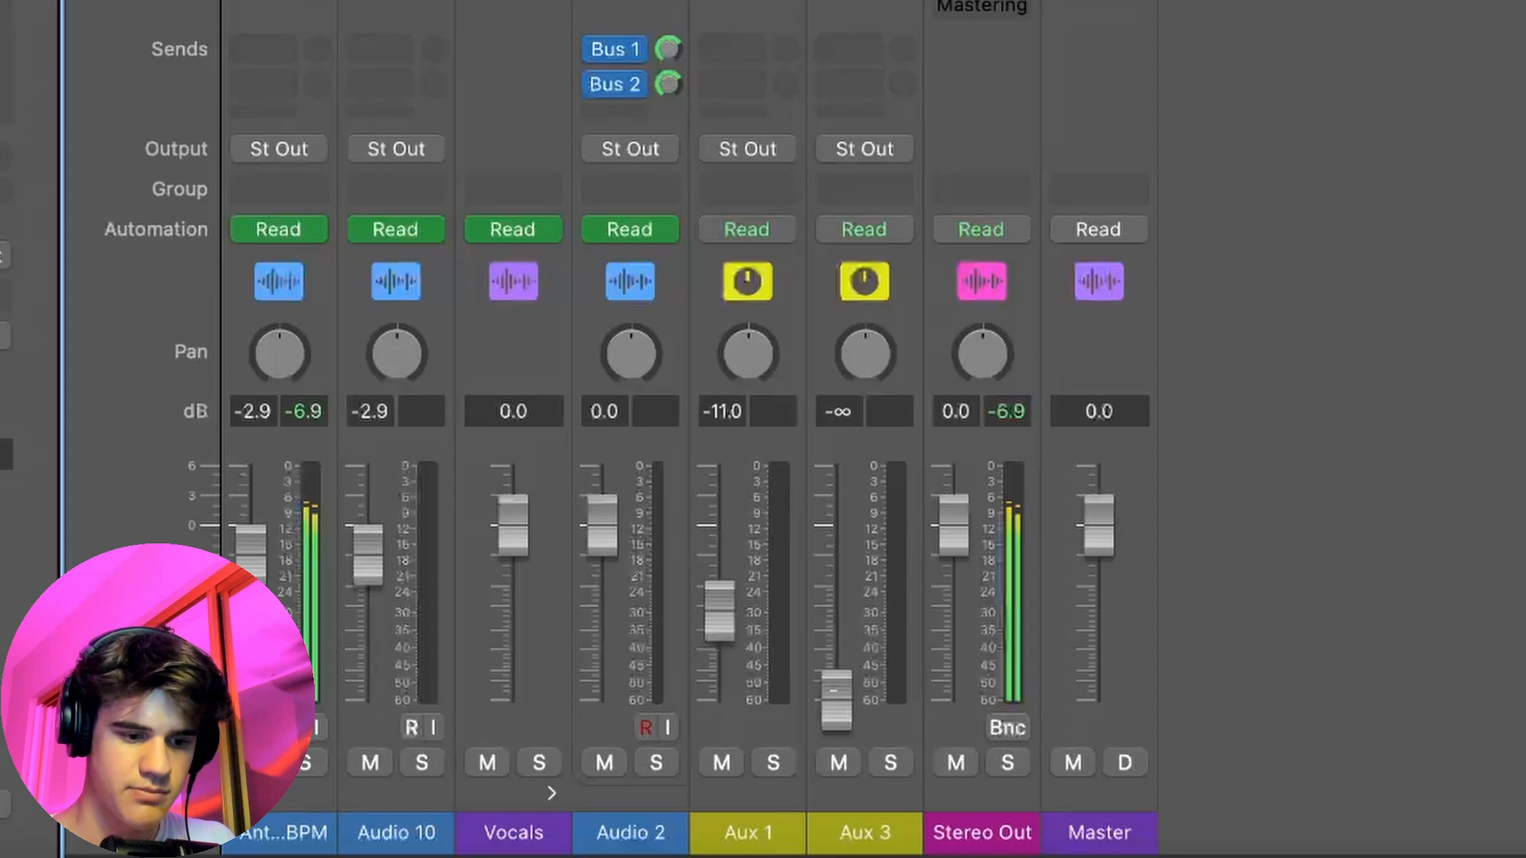
drag(710, 790, 710, 788)
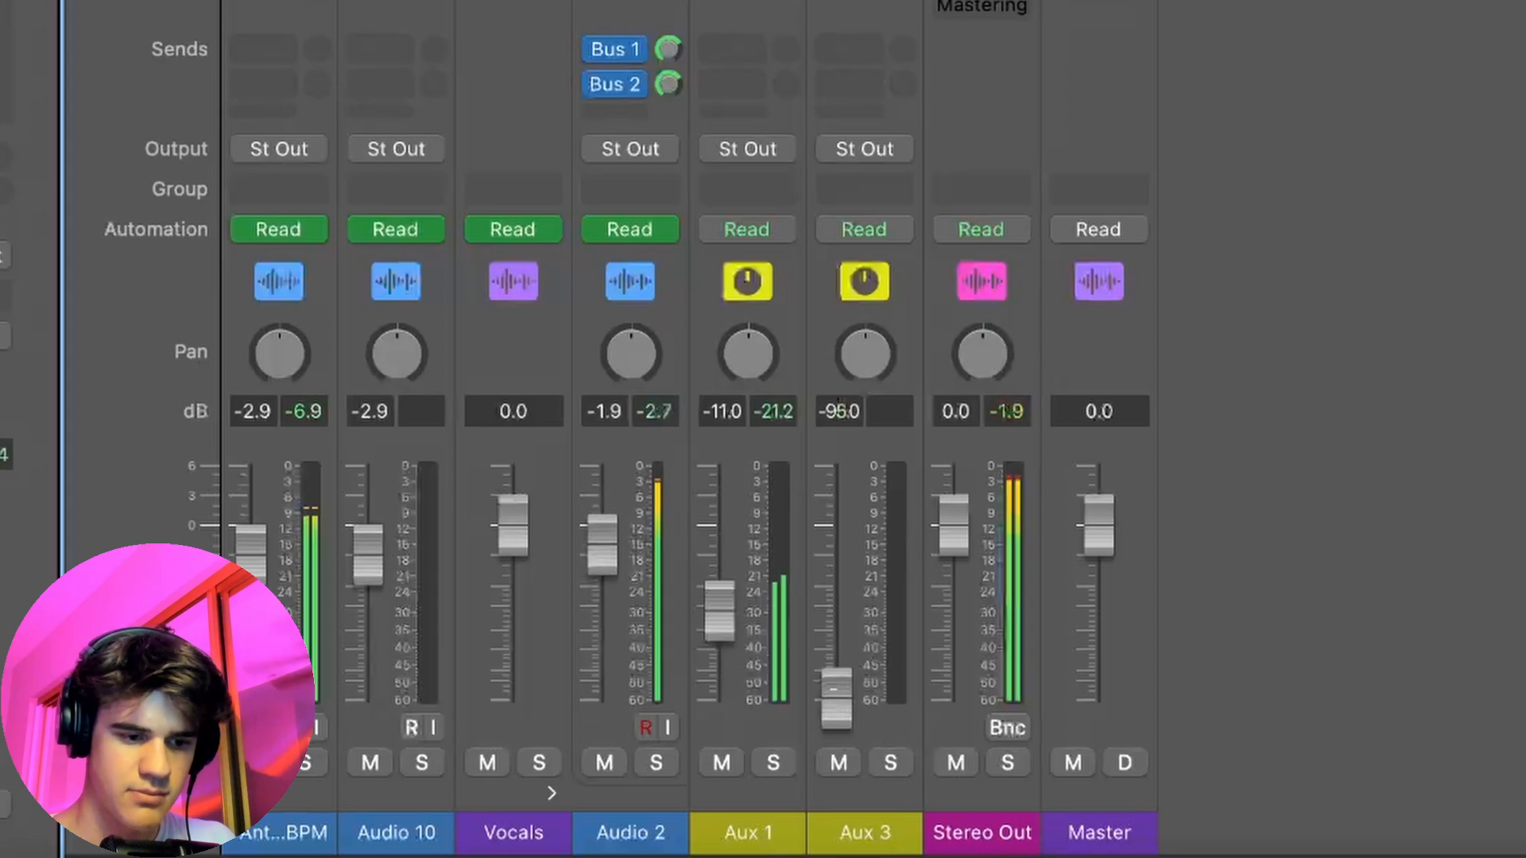
drag(836, 698, 836, 645)
drag(714, 605, 715, 609)
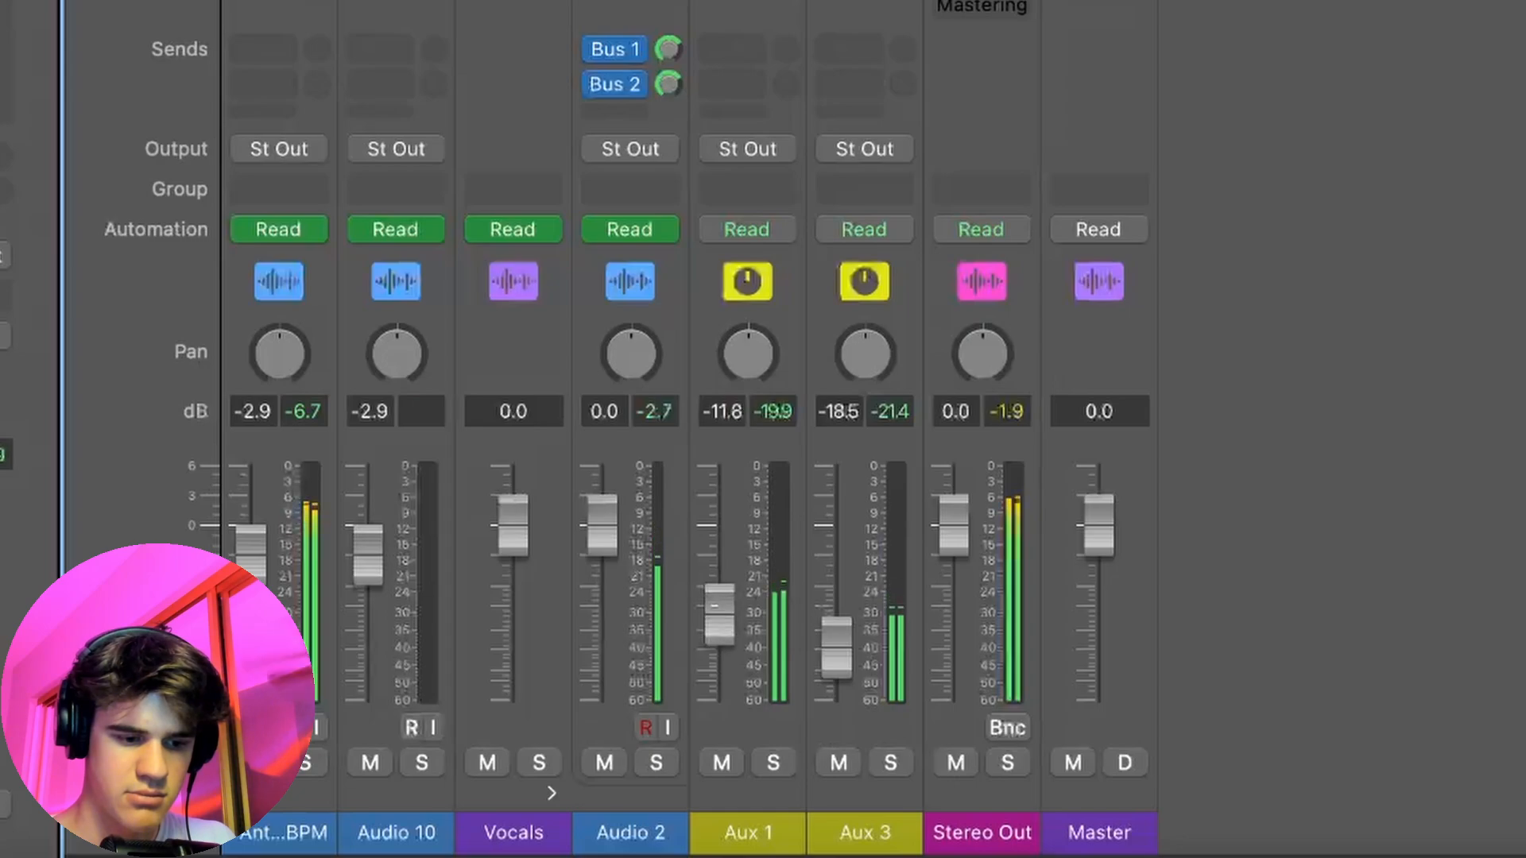